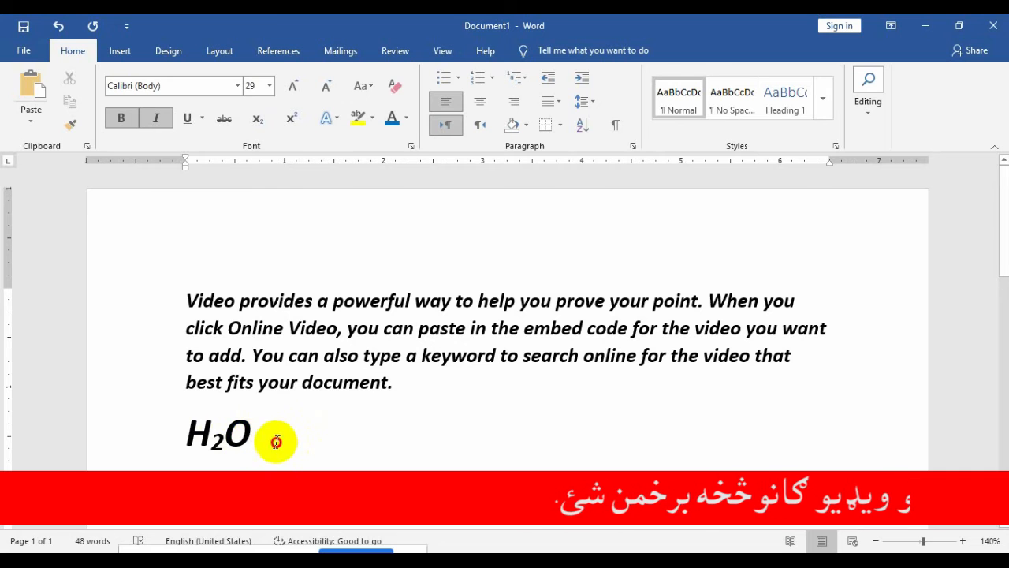
Step: Add '23' after H2O and make the 3 a superscript, giving H2O 2³
{"action": "left_click_drag", "start_coordinate": [275, 439], "coordinate": [168, 423]}
{"action": "left_click", "coordinate": [227, 443]}
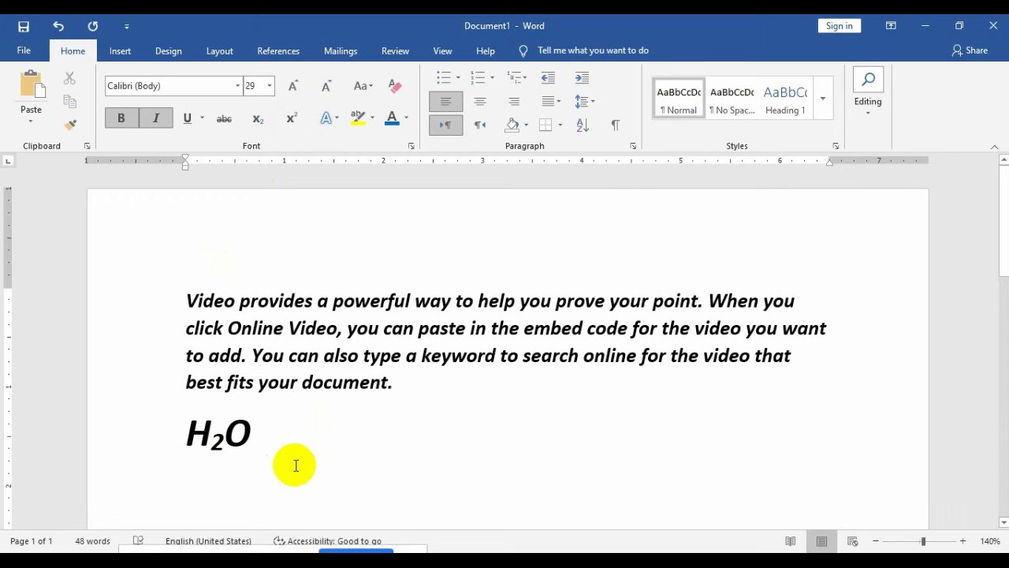
{"action": "type", "text": "23"}
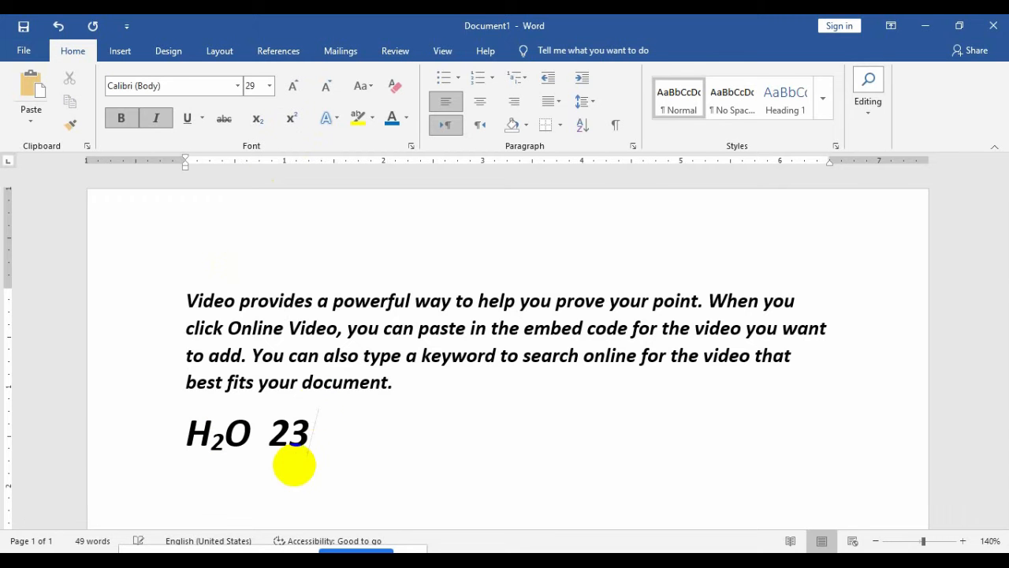
{"action": "left_click_drag", "start_coordinate": [294, 465], "coordinate": [299, 430]}
{"action": "left_click", "coordinate": [310, 429]}
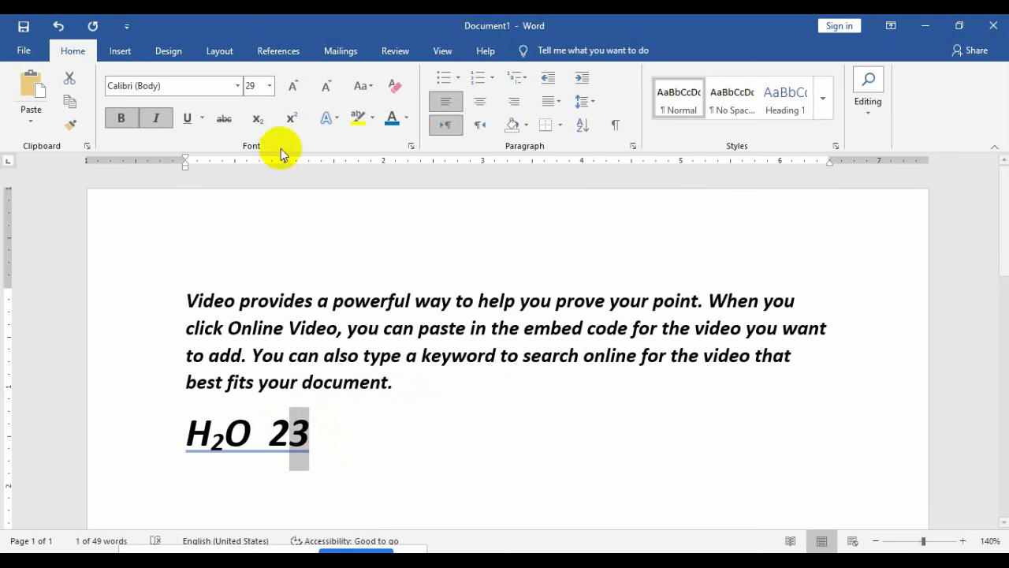
{"action": "left_click", "coordinate": [293, 116]}
{"action": "left_click", "coordinate": [368, 435]}
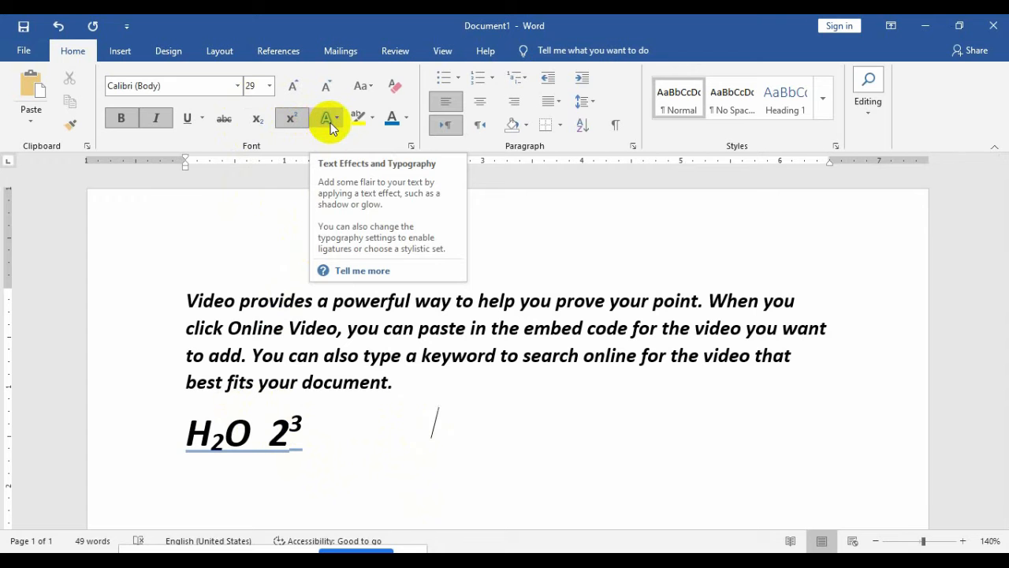
Step: Select the first paragraph and apply the orange outlined text effect to it
{"action": "left_click", "coordinate": [394, 354]}
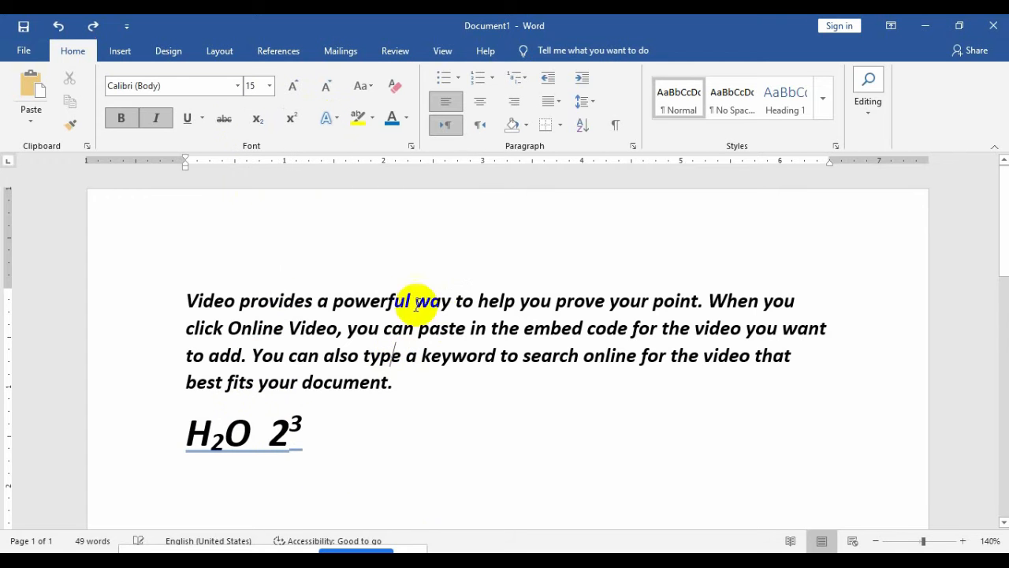
{"action": "left_click_drag", "start_coordinate": [410, 384], "coordinate": [185, 299]}
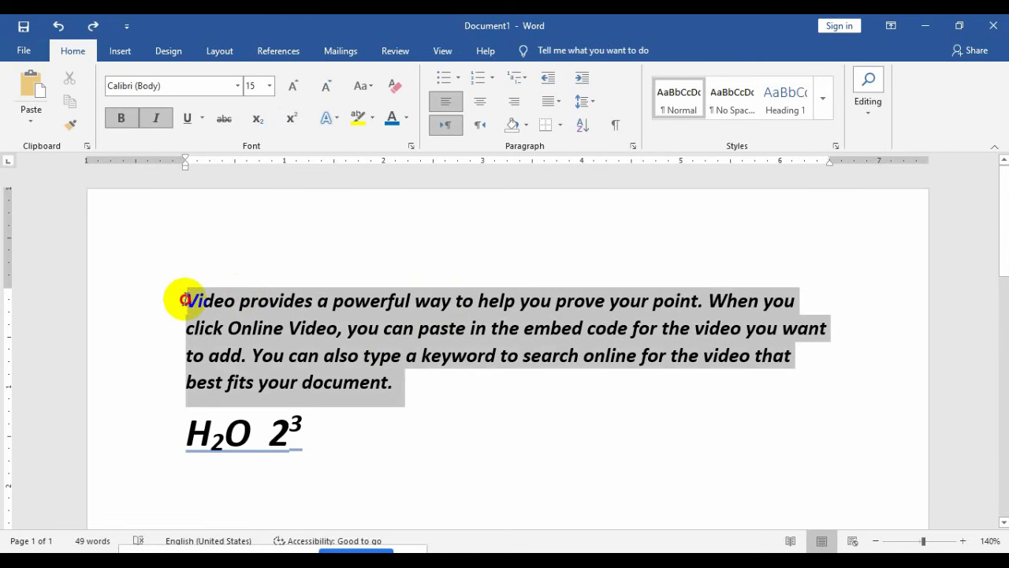
{"action": "left_click", "coordinate": [339, 122]}
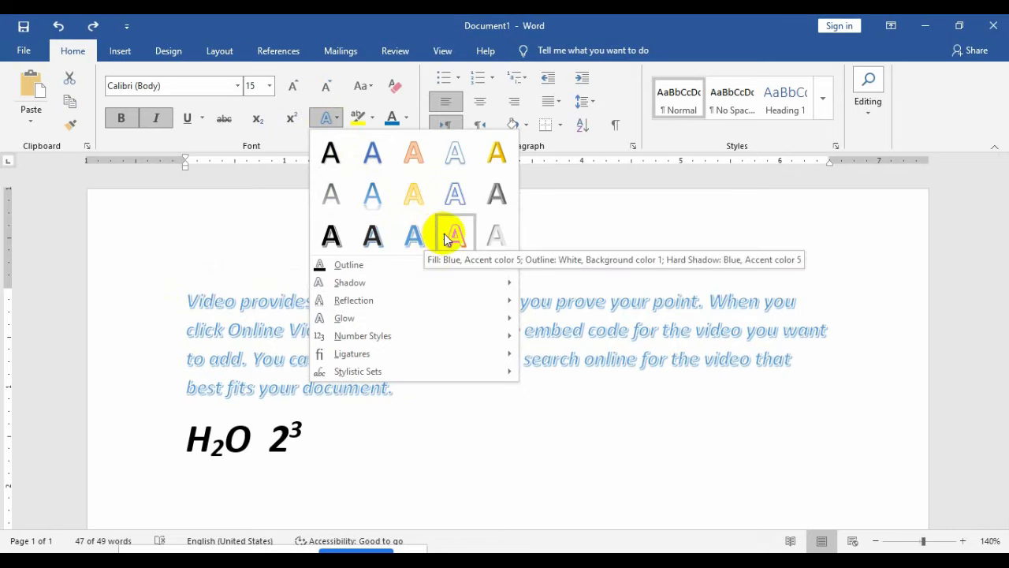
{"action": "key", "text": "Escape"}
{"action": "key", "text": "ctrl+y"}
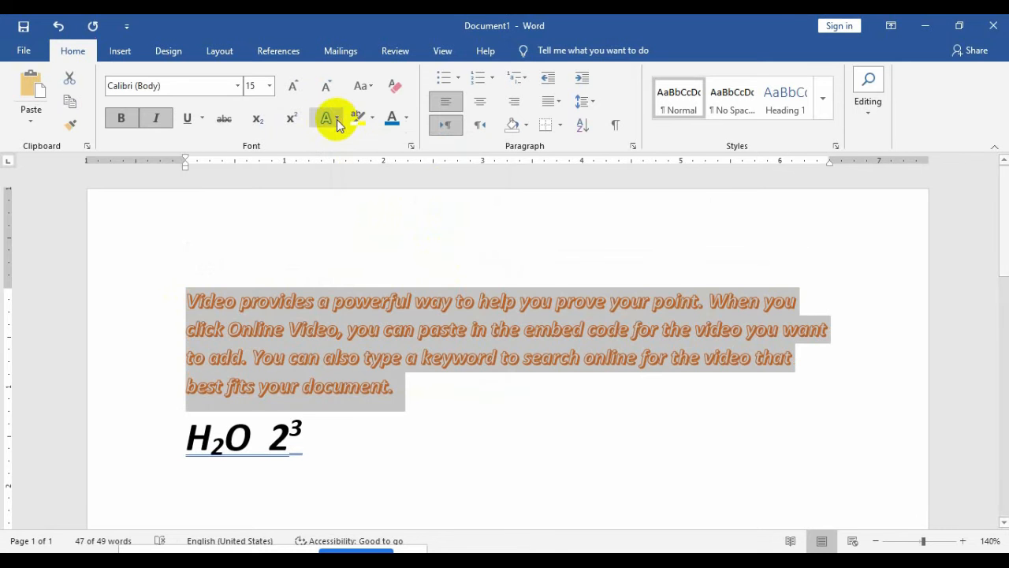
{"action": "left_click", "coordinate": [336, 119]}
{"action": "mouse_move", "coordinate": [367, 265]}
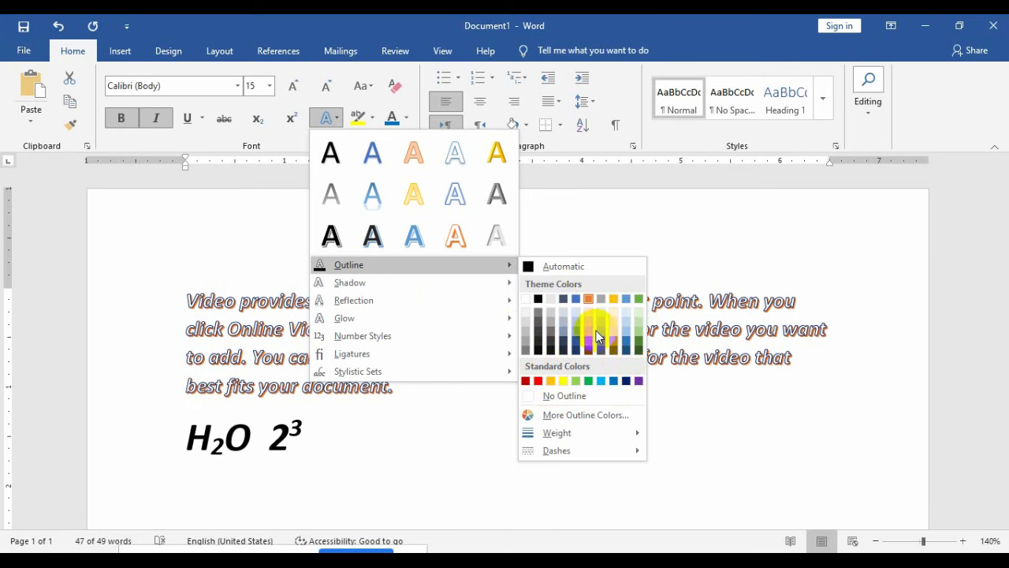
Step: Give the paragraph's outline a dark blue colour, previewing shadow, reflection and glow options
{"action": "left_click", "coordinate": [626, 381]}
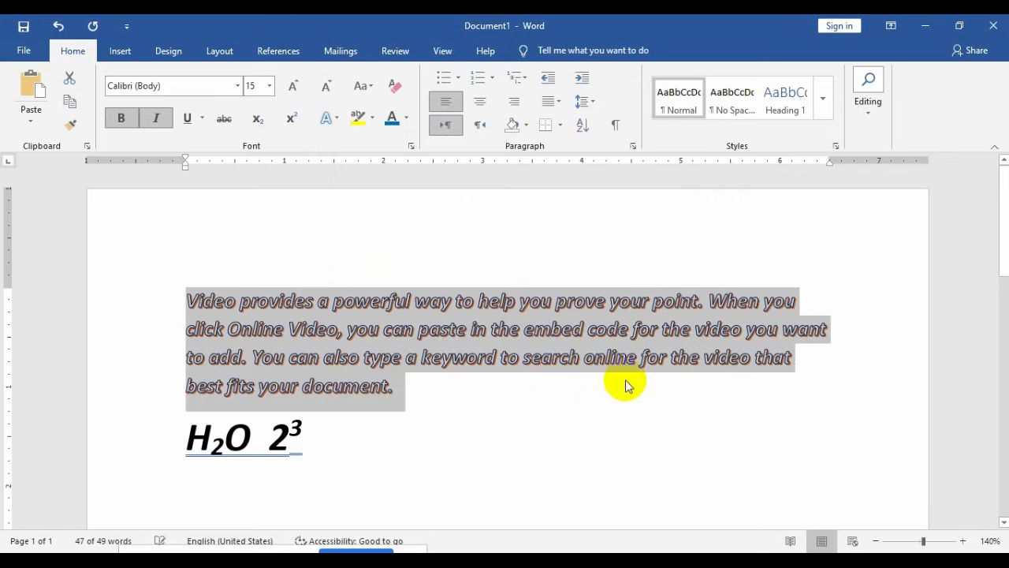
{"action": "left_click", "coordinate": [329, 120]}
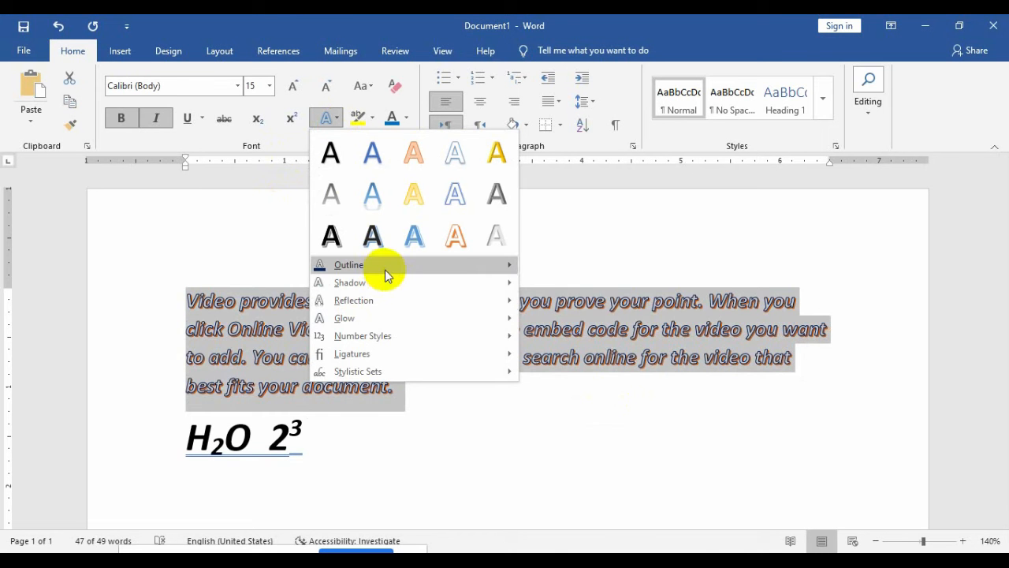
{"action": "mouse_move", "coordinate": [444, 264]}
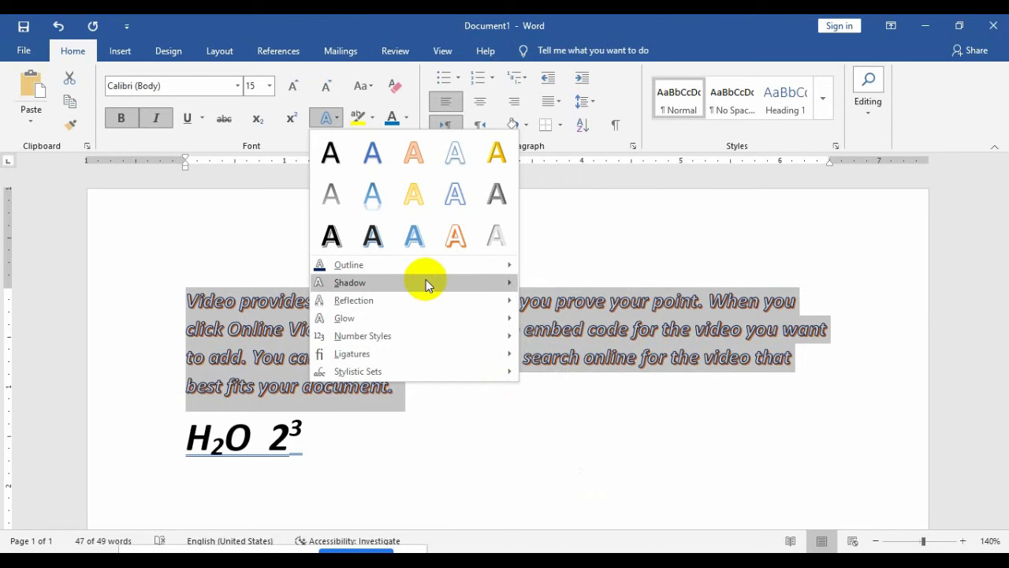
{"action": "mouse_move", "coordinate": [426, 281]}
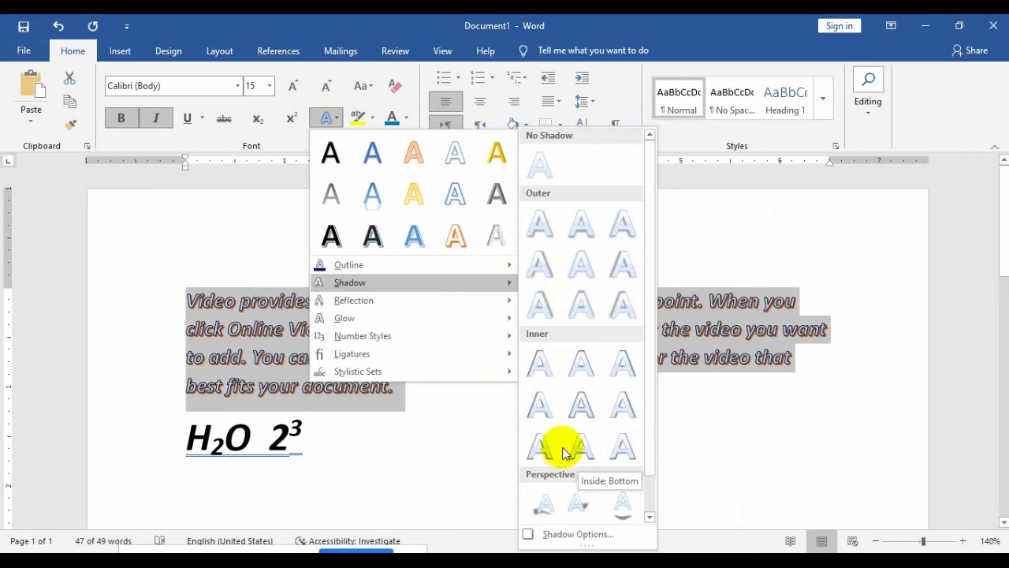
{"action": "left_click_drag", "start_coordinate": [650, 371], "coordinate": [651, 421]}
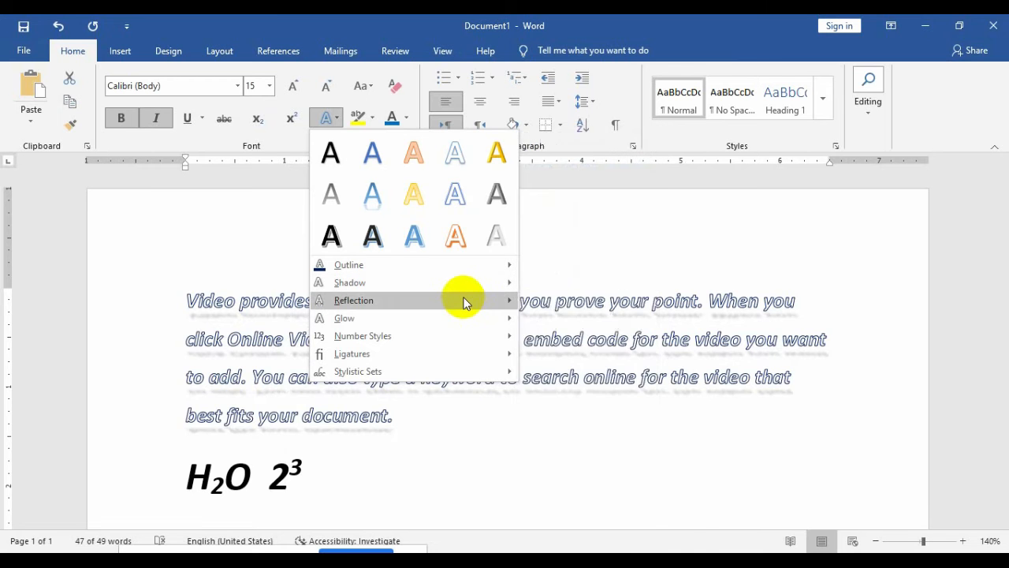
{"action": "mouse_move", "coordinate": [465, 303]}
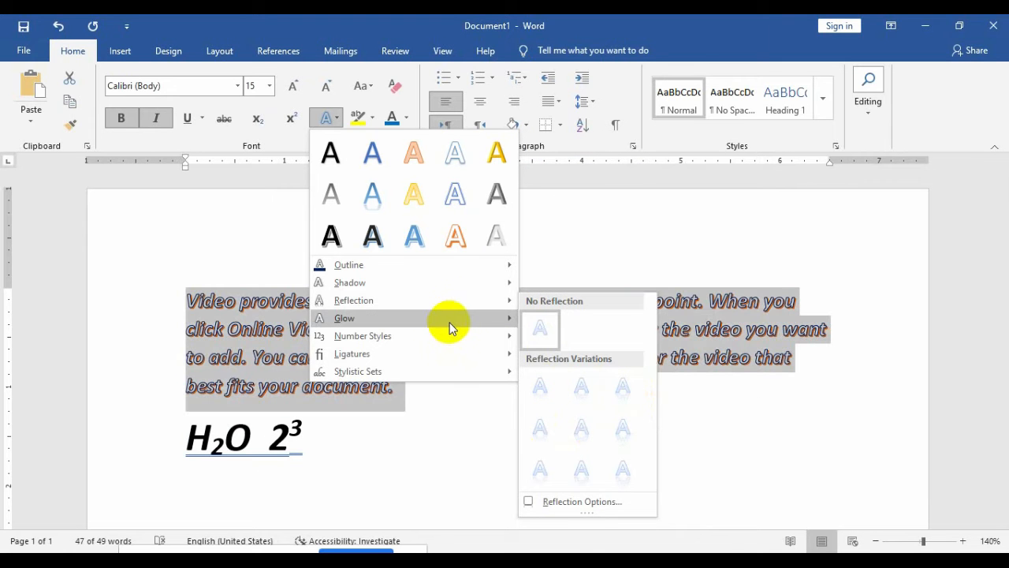
{"action": "mouse_move", "coordinate": [451, 322]}
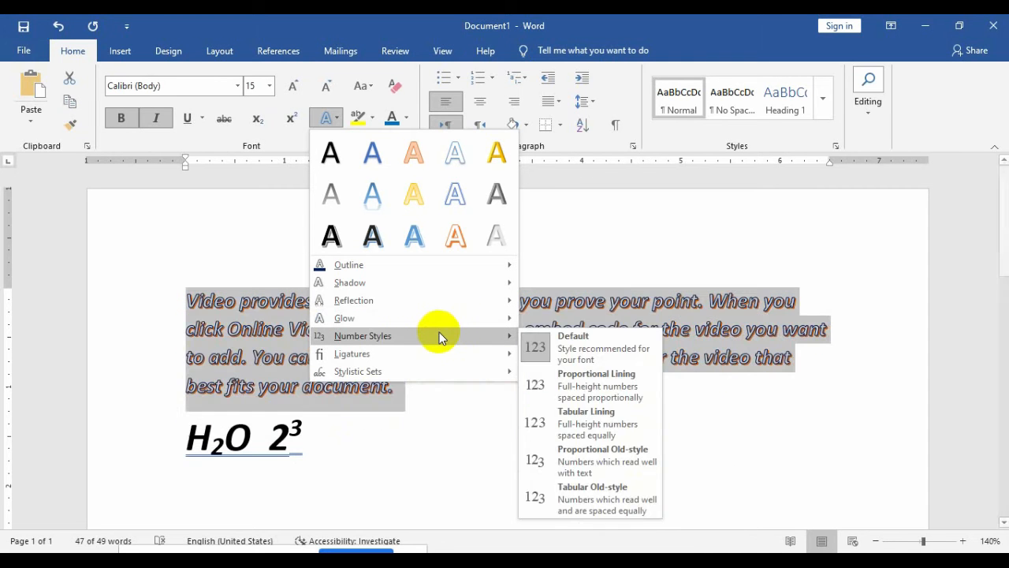
Step: On a new line below H2O 2³, enter the phone number and enlarge it to 35 pt
{"action": "left_click", "coordinate": [449, 421]}
{"action": "left_click", "coordinate": [397, 457]}
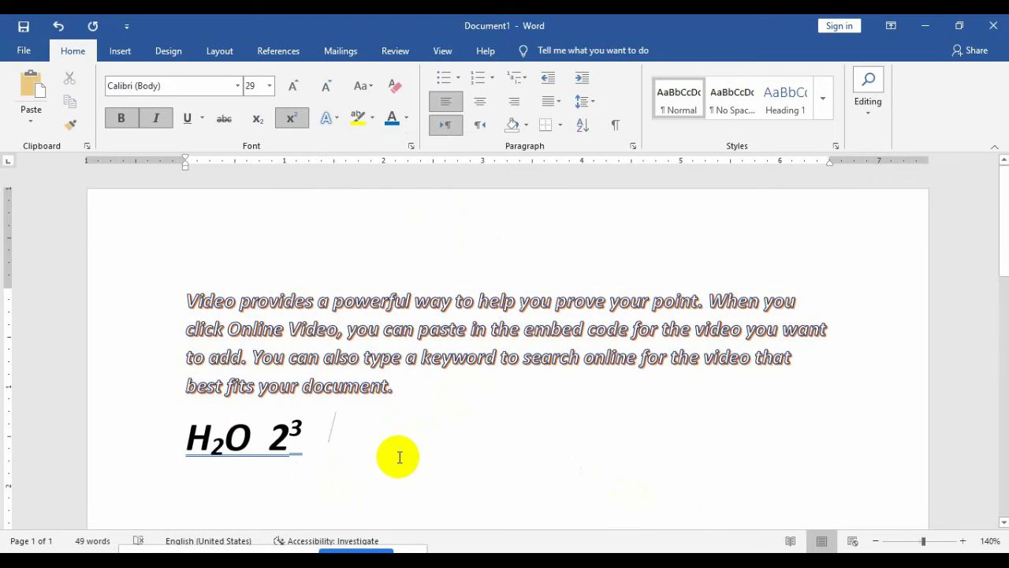
{"action": "key", "text": "Return"}
{"action": "key", "text": "Return"}
{"action": "key", "text": "Return"}
{"action": "key", "text": "Return"}
{"action": "key", "text": "Return"}
{"action": "key", "text": "Return"}
{"action": "key", "text": "Return"}
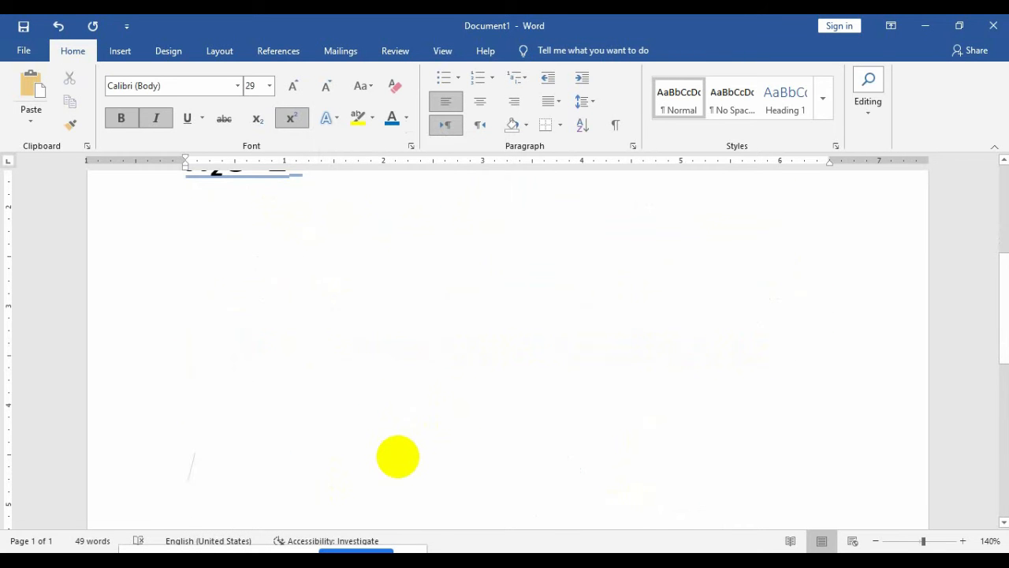
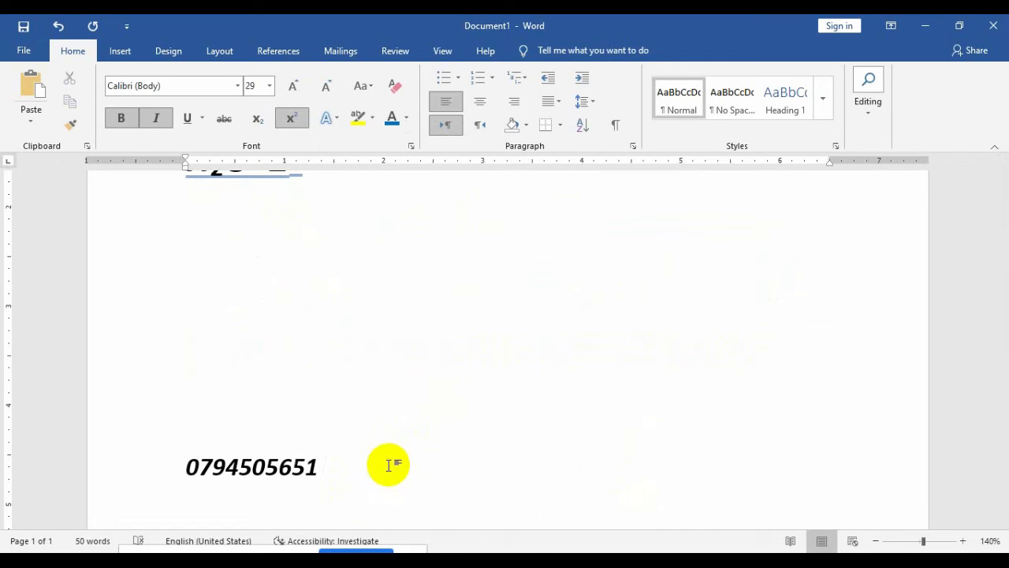
{"action": "left_click_drag", "start_coordinate": [319, 477], "coordinate": [184, 480]}
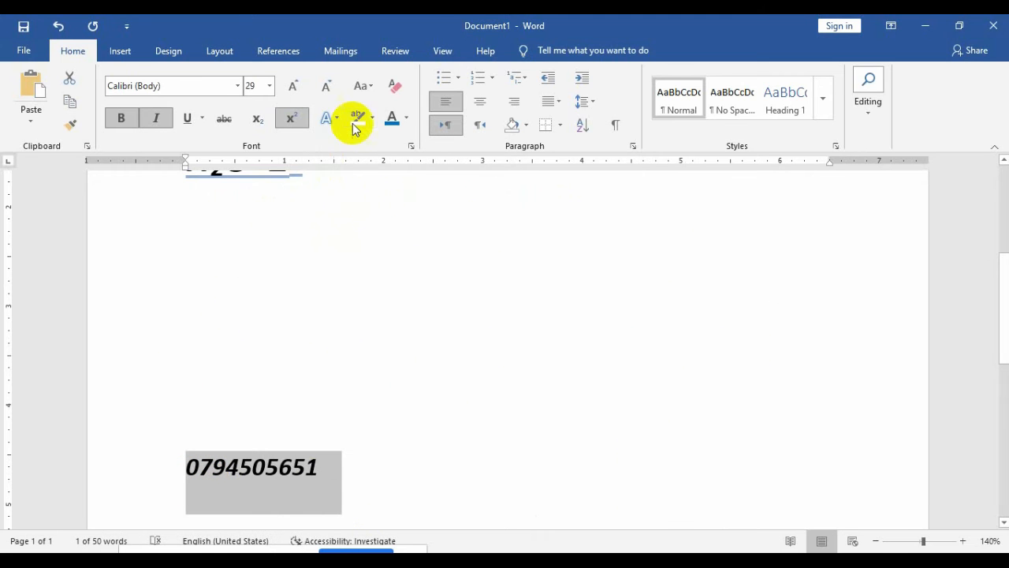
{"action": "key", "text": "ctrl+bracketright"}
{"action": "key", "text": "ctrl+bracketright"}
{"action": "key", "text": "ctrl+bracketright"}
{"action": "key", "text": "ctrl+bracketright"}
{"action": "key", "text": "ctrl+bracketright"}
{"action": "key", "text": "ctrl+bracketright"}
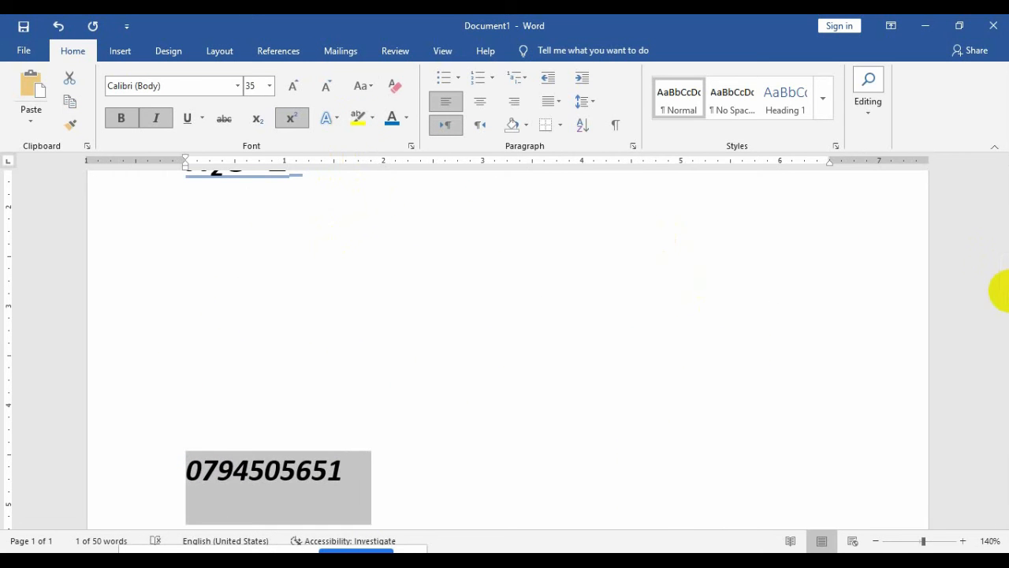
{"action": "left_click", "coordinate": [1008, 291]}
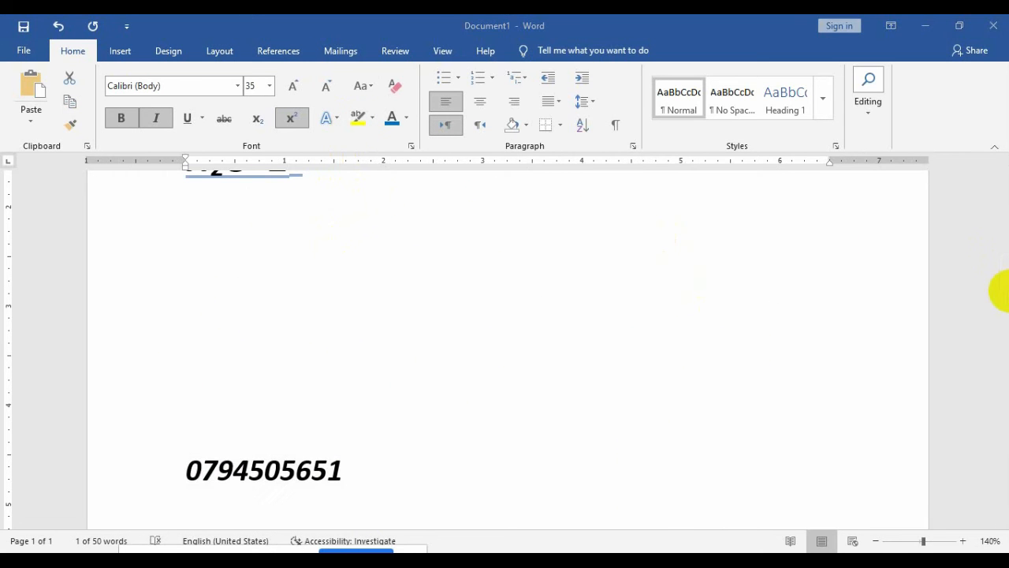
{"action": "left_click", "coordinate": [336, 478]}
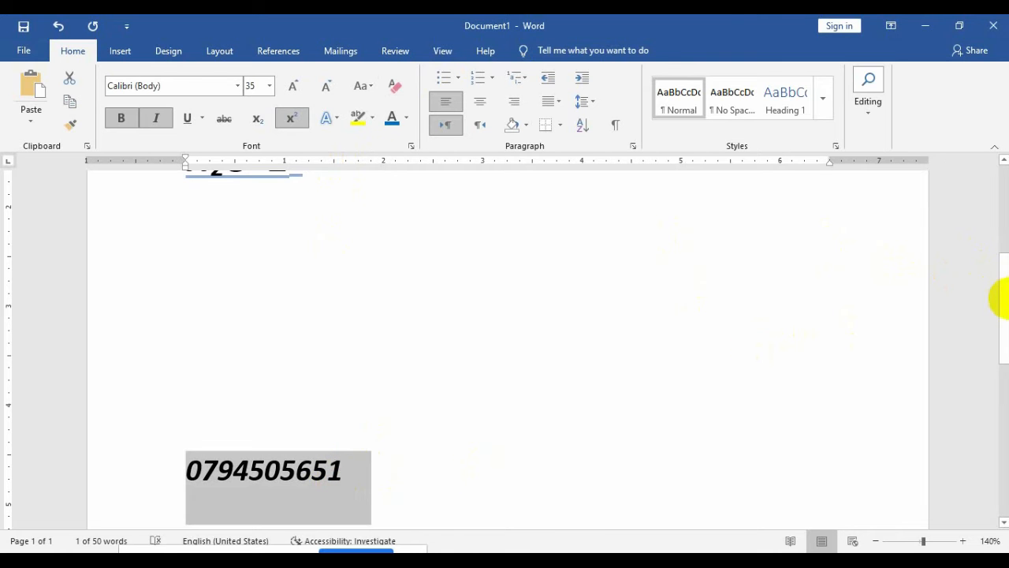
{"action": "left_click_drag", "start_coordinate": [1004, 299], "coordinate": [998, 337]}
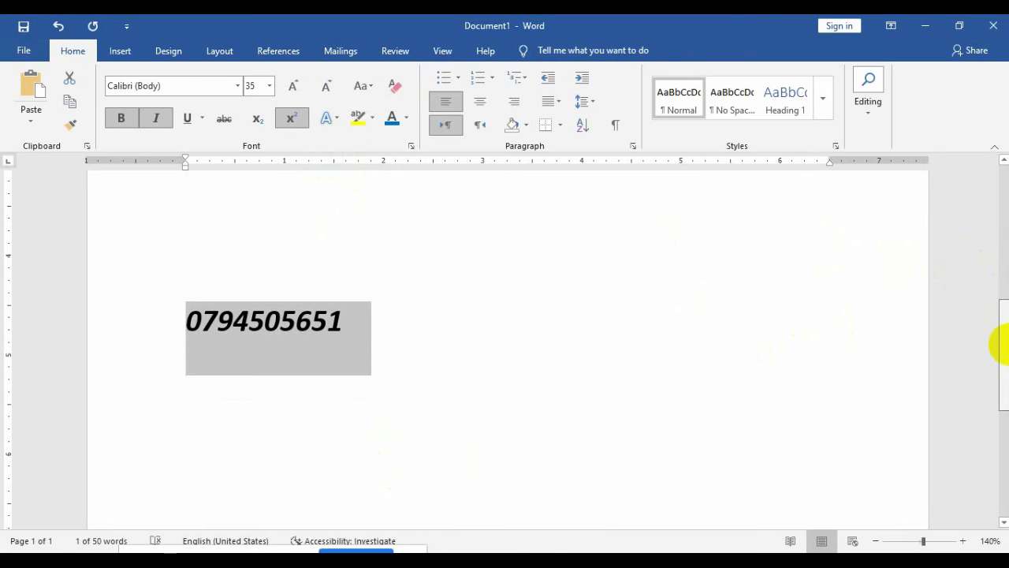
Step: Try proportional and tabular old-style numerals on the number, then leave it without effects
{"action": "left_click", "coordinate": [330, 118]}
{"action": "mouse_move", "coordinate": [513, 337]}
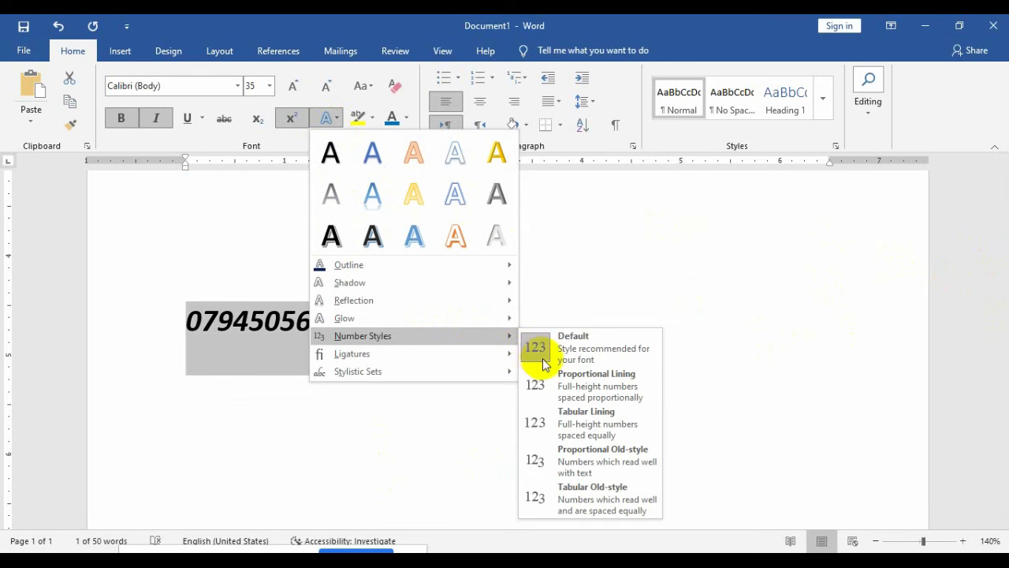
{"action": "left_click", "coordinate": [571, 466]}
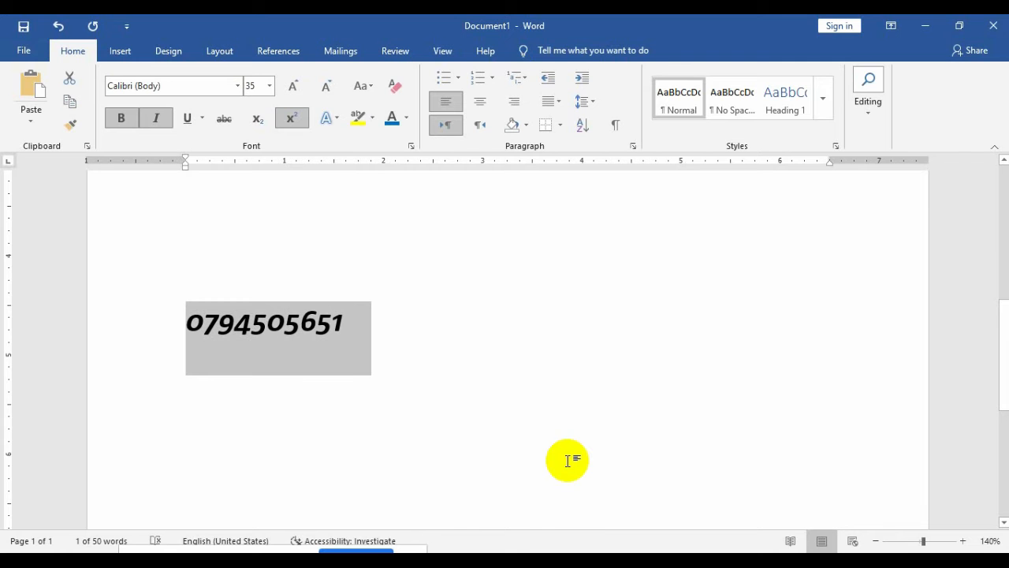
{"action": "left_click", "coordinate": [330, 117]}
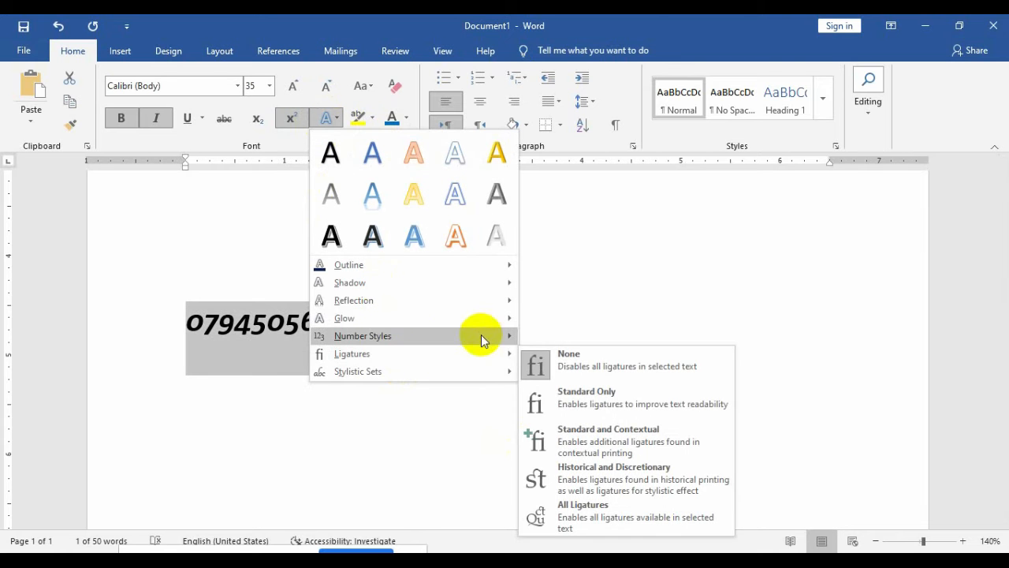
{"action": "mouse_move", "coordinate": [509, 340]}
{"action": "left_click", "coordinate": [577, 493]}
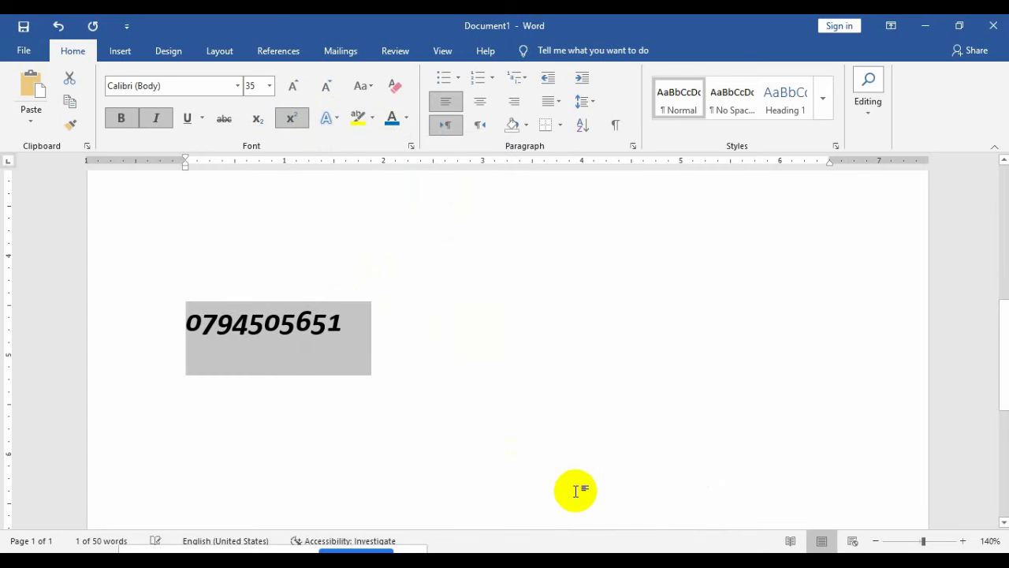
{"action": "left_click", "coordinate": [340, 119]}
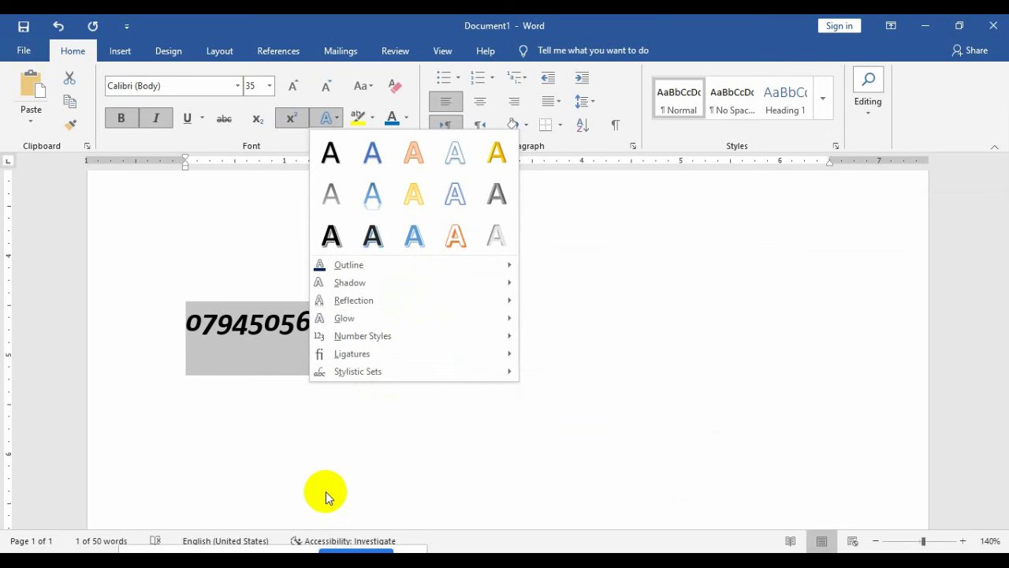
{"action": "left_click", "coordinate": [345, 444]}
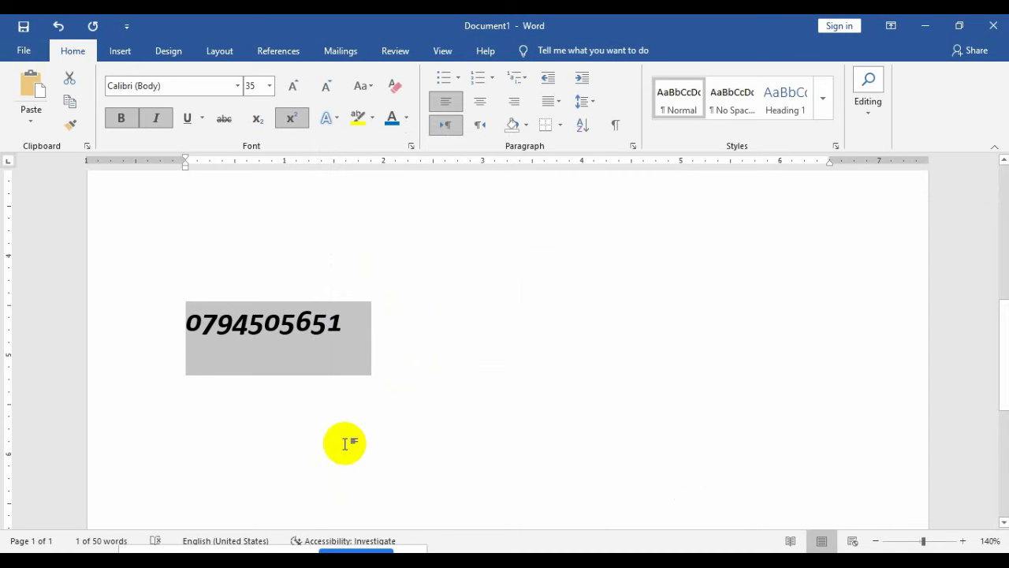
{"action": "left_click", "coordinate": [511, 258]}
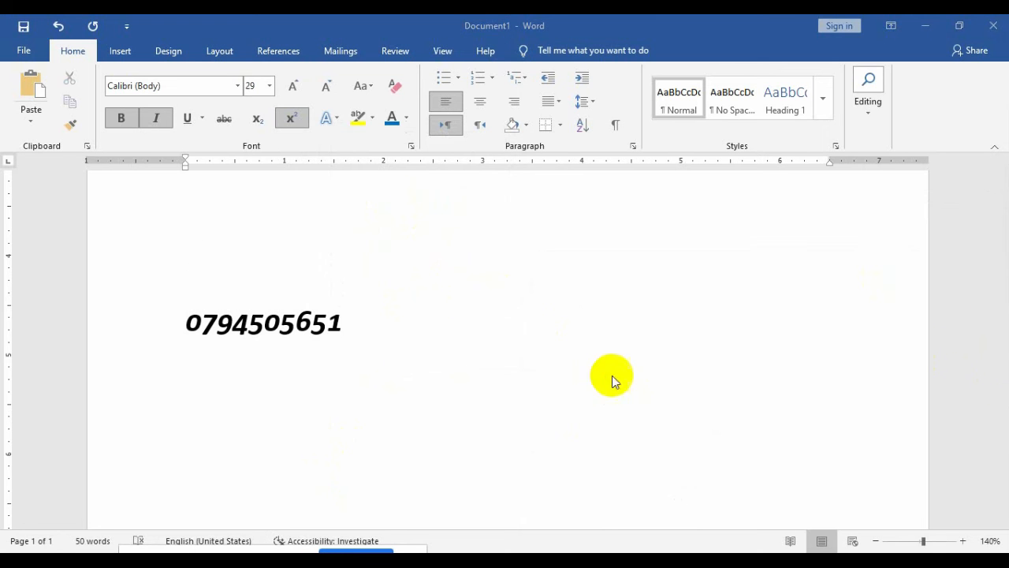
Step: Delete the number and H2O line, then clear all formatting from the remaining paragraph
{"action": "left_click_drag", "start_coordinate": [355, 338], "coordinate": [135, 451]}
{"action": "key", "text": "Delete"}
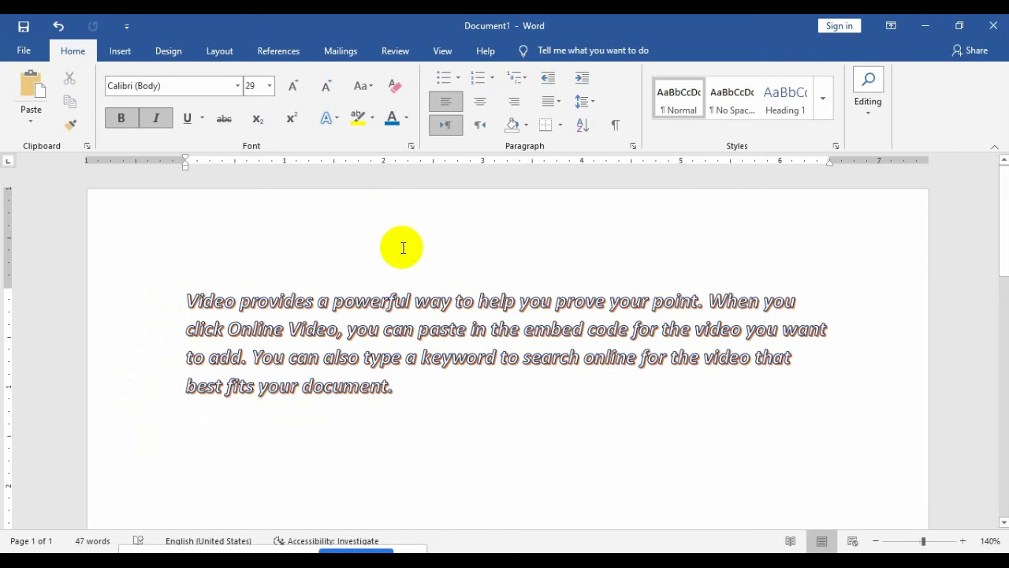
{"action": "key", "text": "ctrl+a"}
{"action": "left_click", "coordinate": [396, 88]}
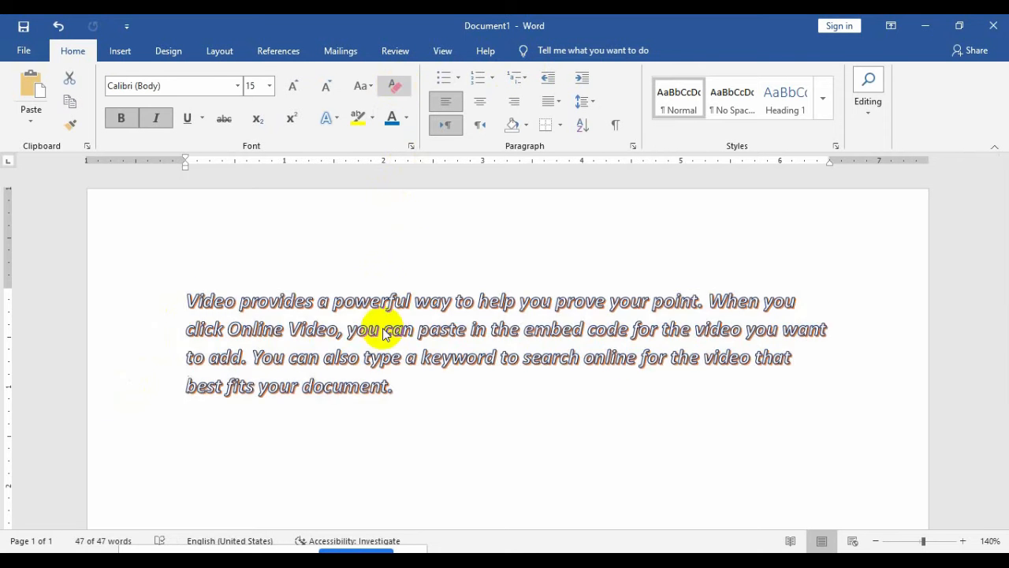
{"action": "left_click", "coordinate": [401, 348]}
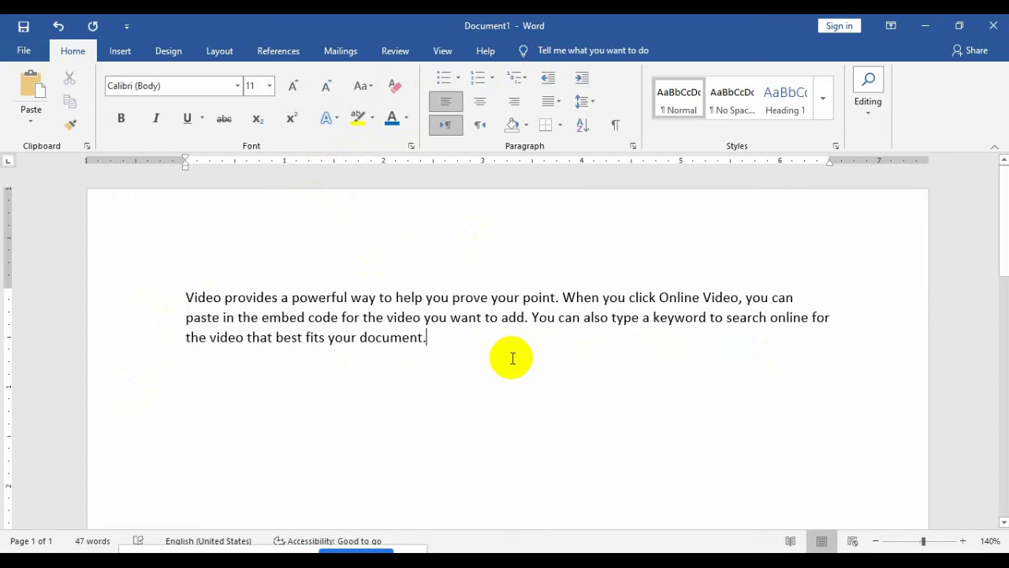
Step: Copy the paragraph and paste it twice below, removing the empty line between copies
{"action": "key", "text": "ctrl+a"}
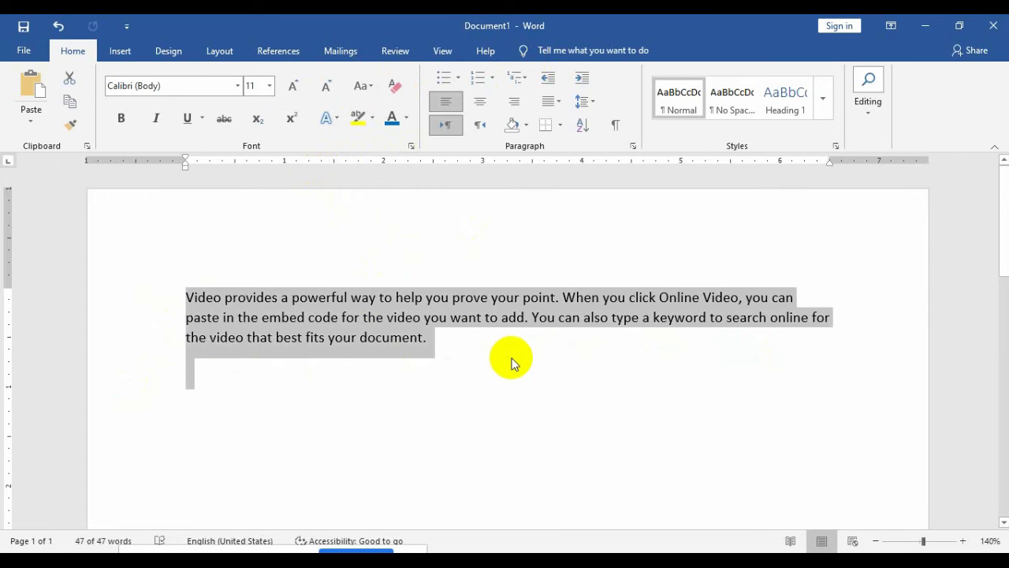
{"action": "key", "text": "ctrl+c"}
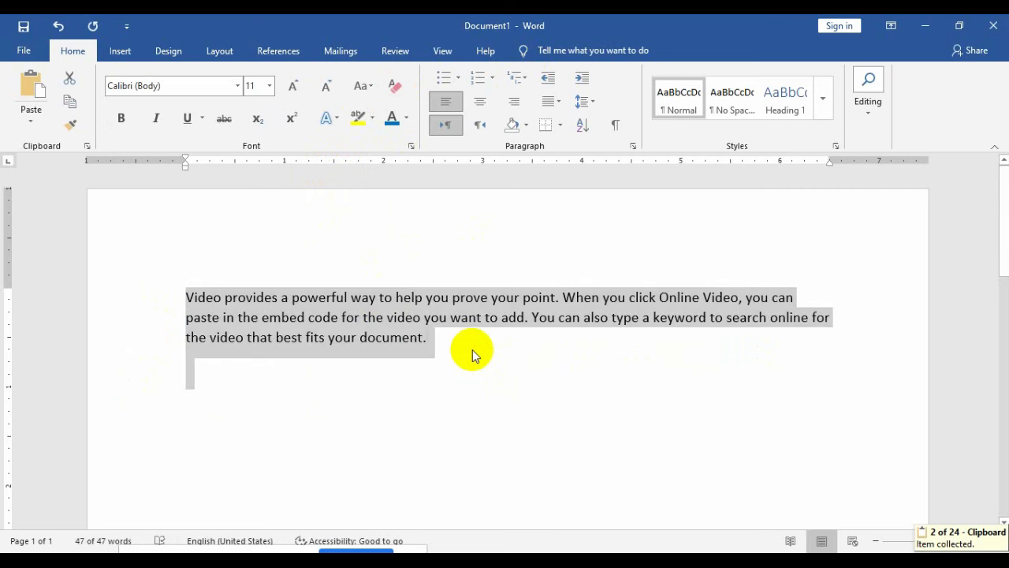
{"action": "left_click", "coordinate": [472, 350]}
{"action": "key", "text": "Return"}
{"action": "key", "text": "ctrl+v"}
{"action": "key", "text": "Return"}
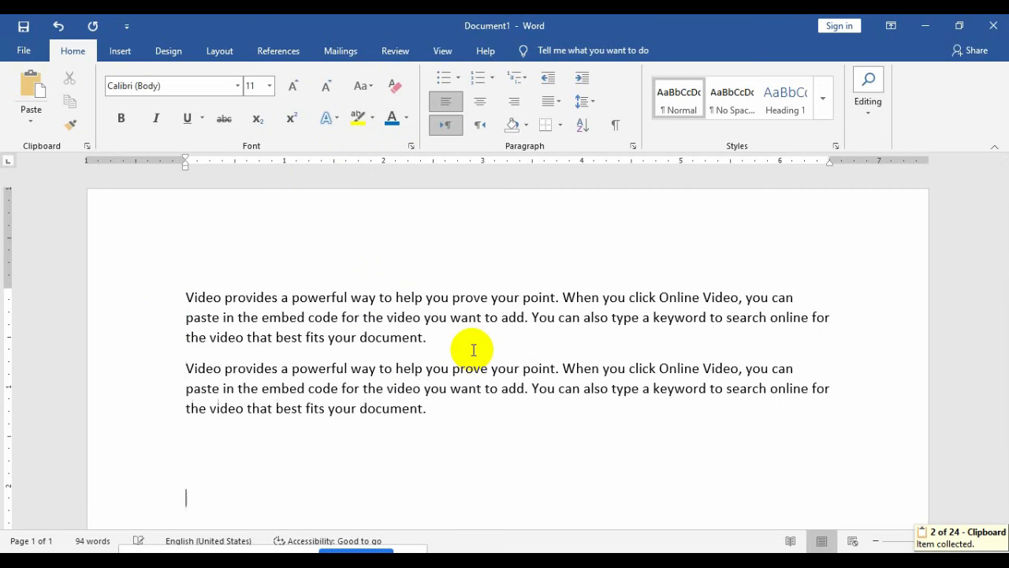
{"action": "key", "text": "ctrl+v"}
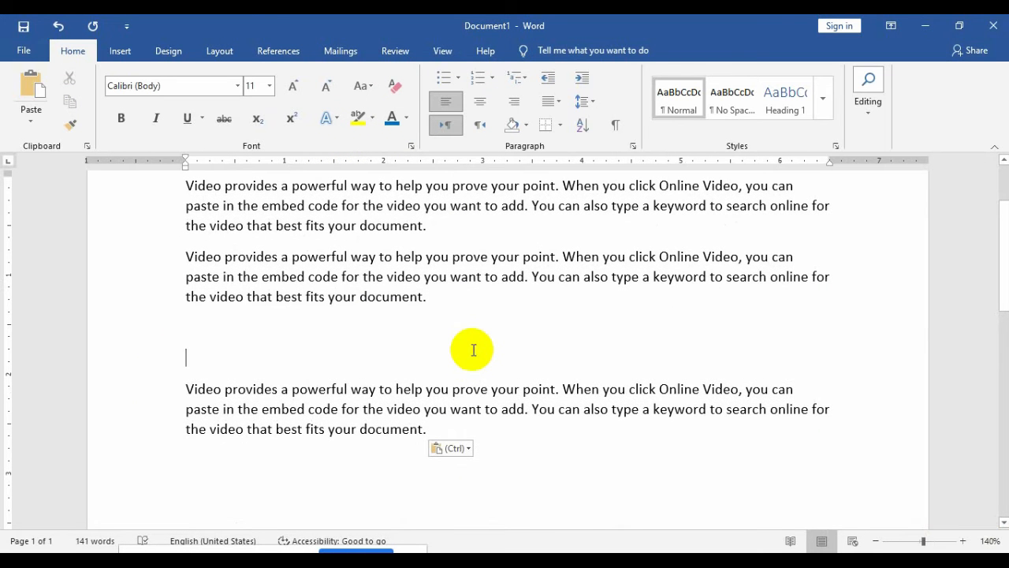
{"action": "key", "text": "BackSpace"}
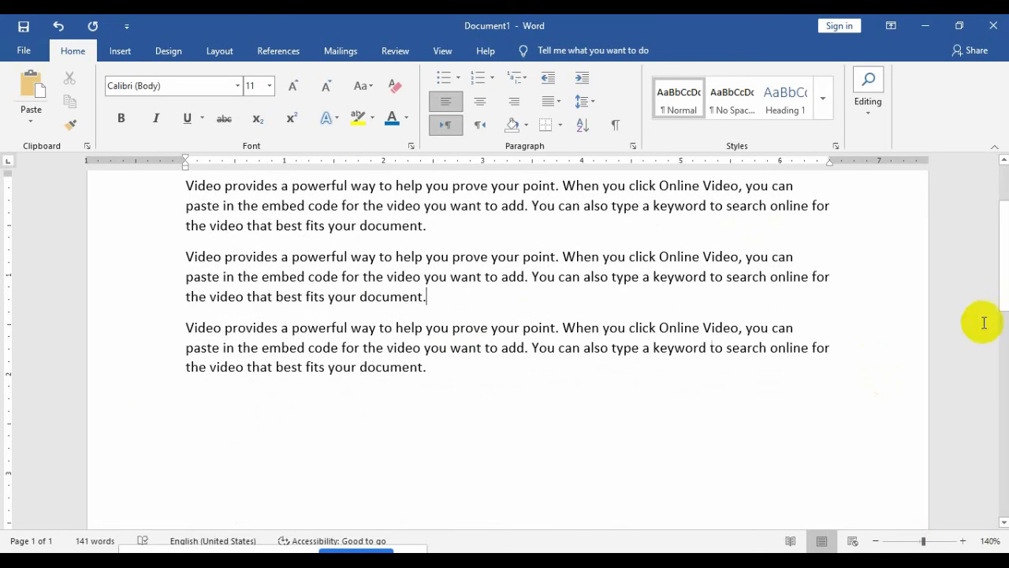
{"action": "left_click_drag", "start_coordinate": [1002, 300], "coordinate": [1002, 266]}
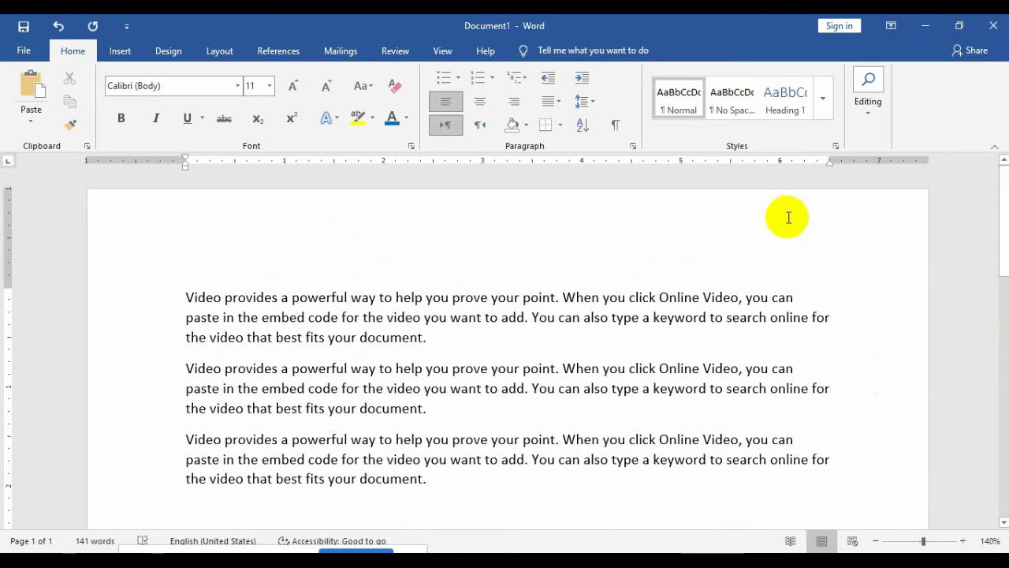
{"action": "left_click", "coordinate": [372, 120]}
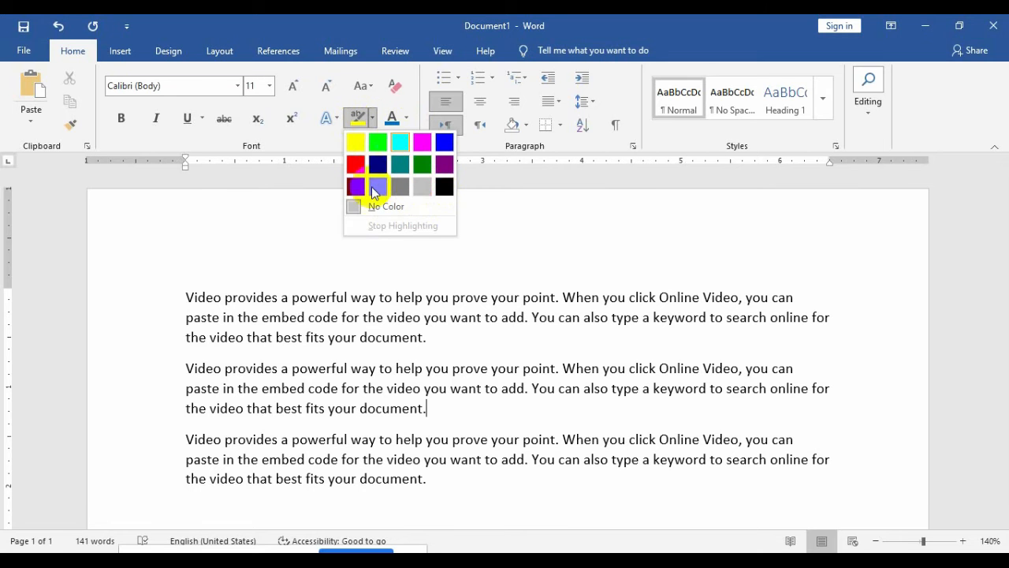
{"action": "left_click", "coordinate": [357, 145]}
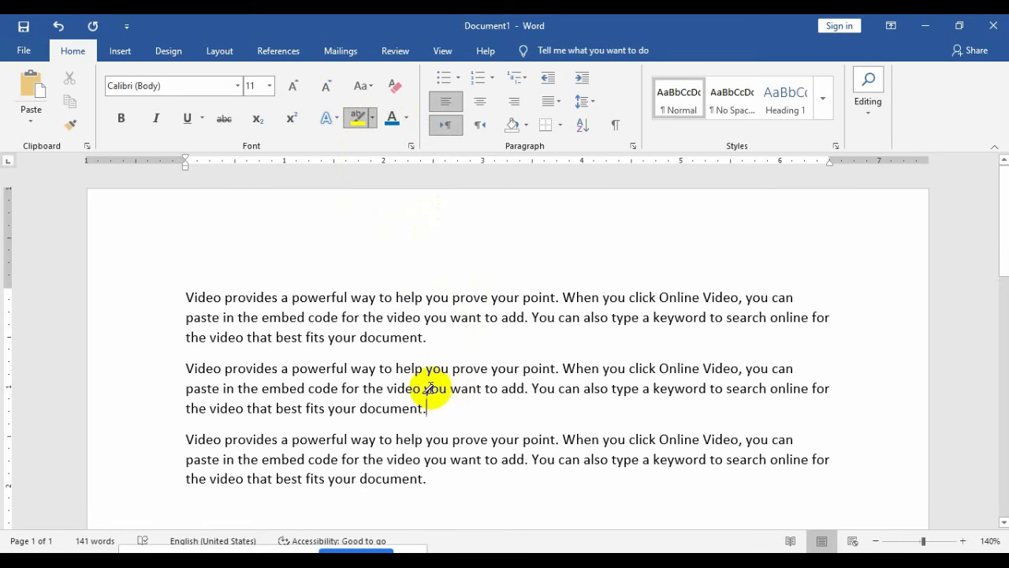
{"action": "left_click_drag", "start_coordinate": [447, 370], "coordinate": [293, 368]}
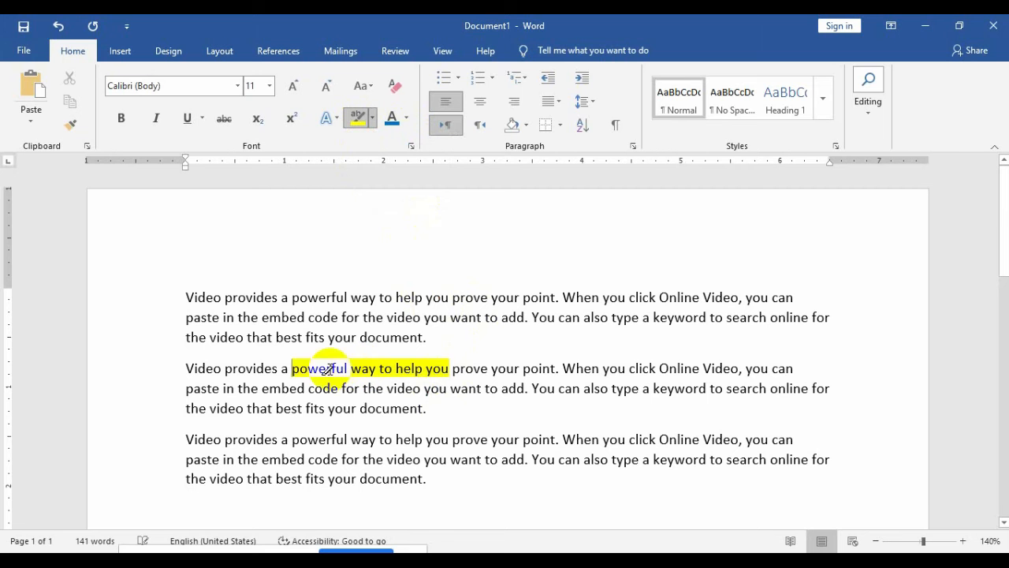
{"action": "left_click_drag", "start_coordinate": [485, 442], "coordinate": [317, 444]}
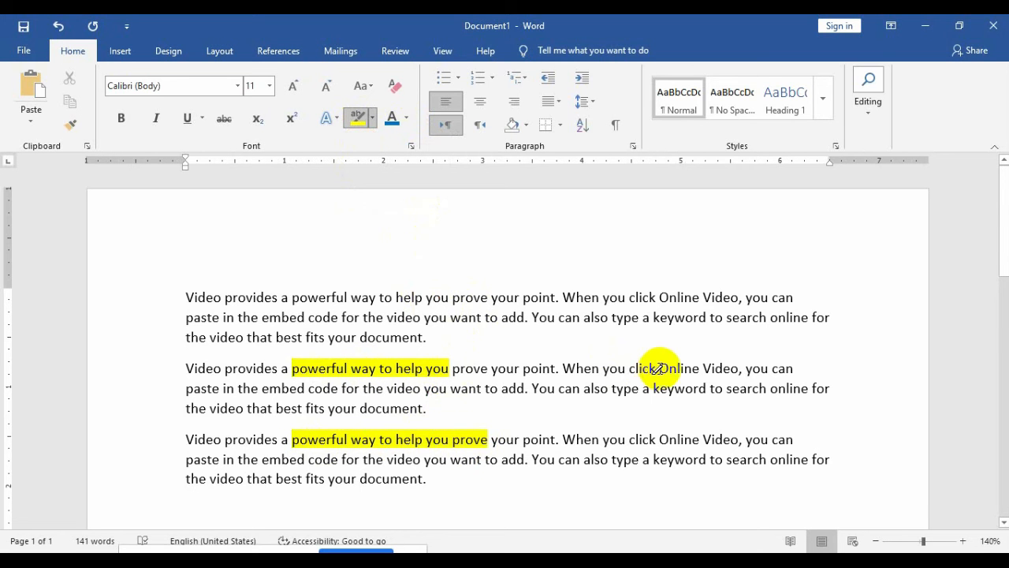
{"action": "left_click_drag", "start_coordinate": [656, 368], "coordinate": [524, 371]}
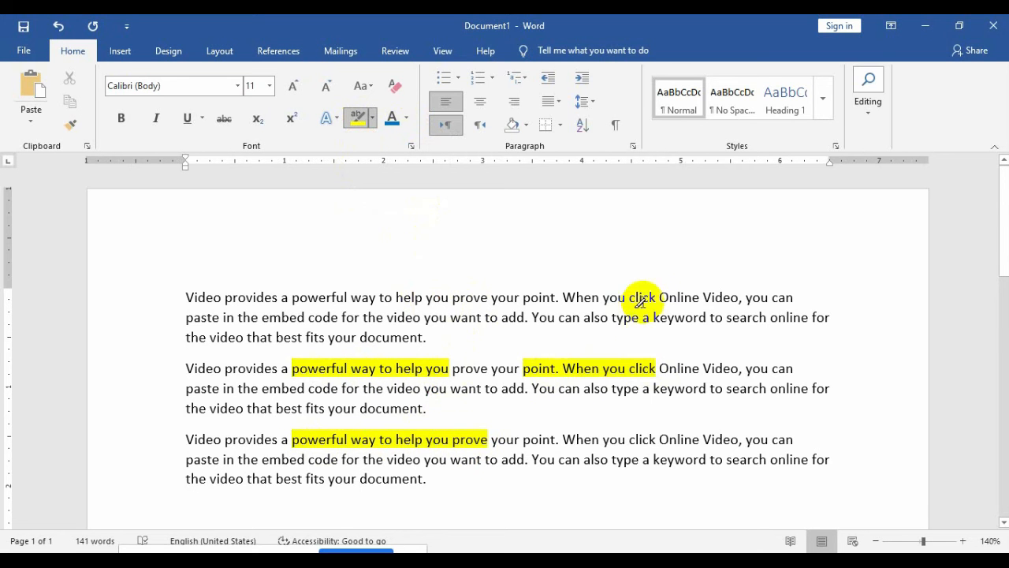
{"action": "left_click_drag", "start_coordinate": [642, 299], "coordinate": [490, 297]}
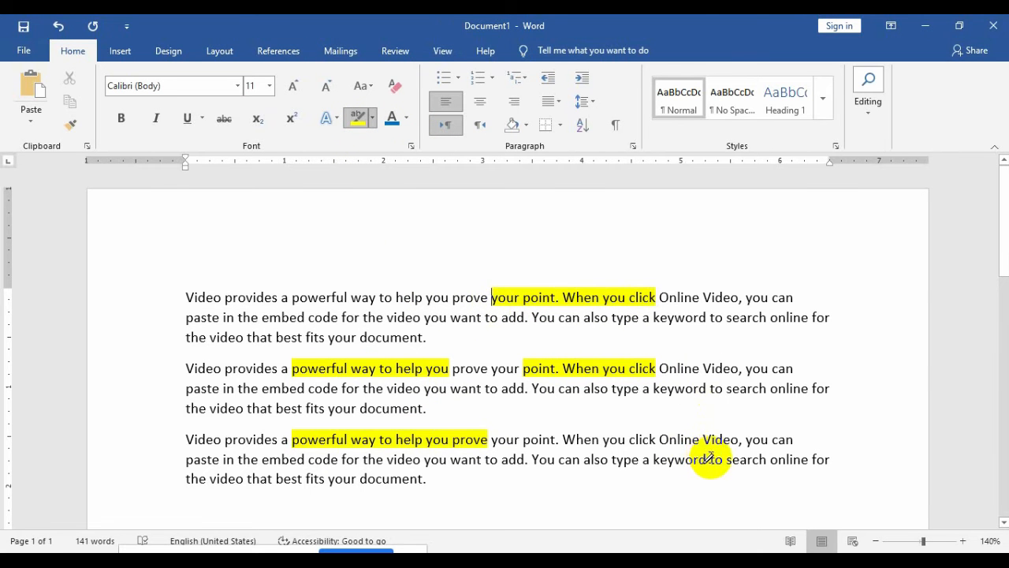
{"action": "left_click_drag", "start_coordinate": [709, 458], "coordinate": [559, 465]}
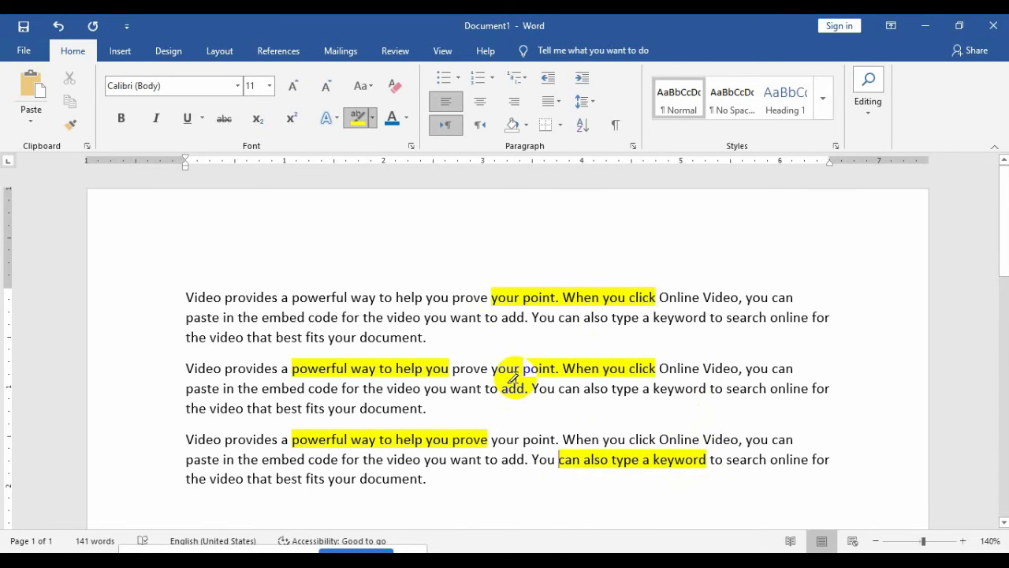
{"action": "left_click", "coordinate": [373, 124]}
{"action": "left_click", "coordinate": [383, 162]}
{"action": "left_click_drag", "start_coordinate": [395, 297], "coordinate": [290, 289]}
{"action": "left_click", "coordinate": [374, 124]}
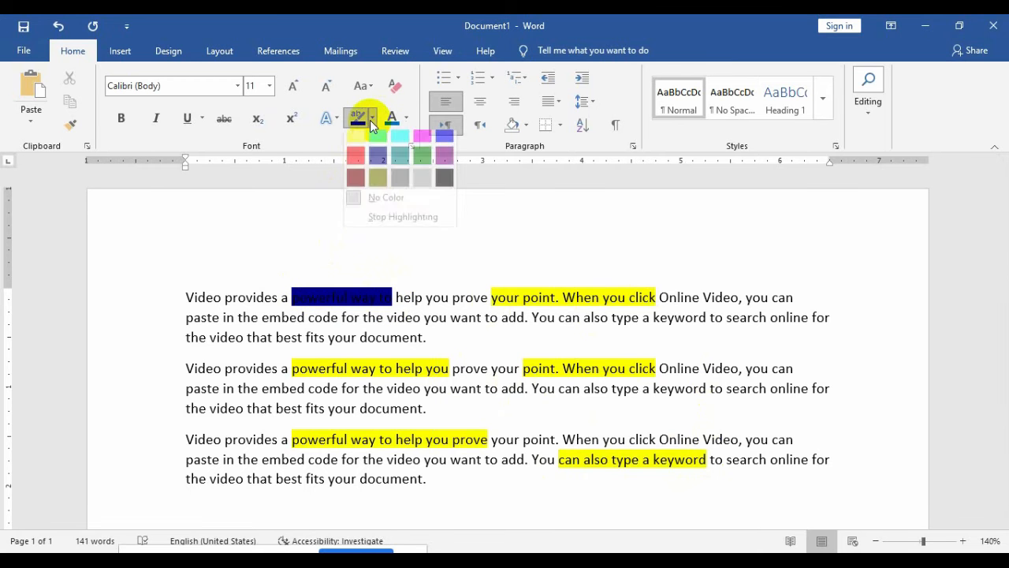
{"action": "left_click", "coordinate": [355, 155]}
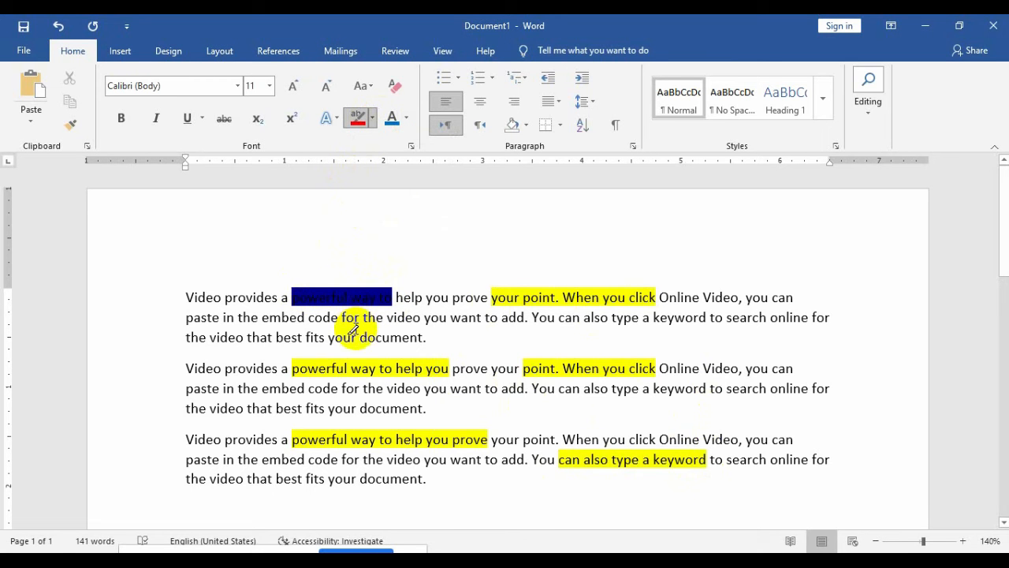
{"action": "left_click_drag", "start_coordinate": [359, 338], "coordinate": [210, 337]}
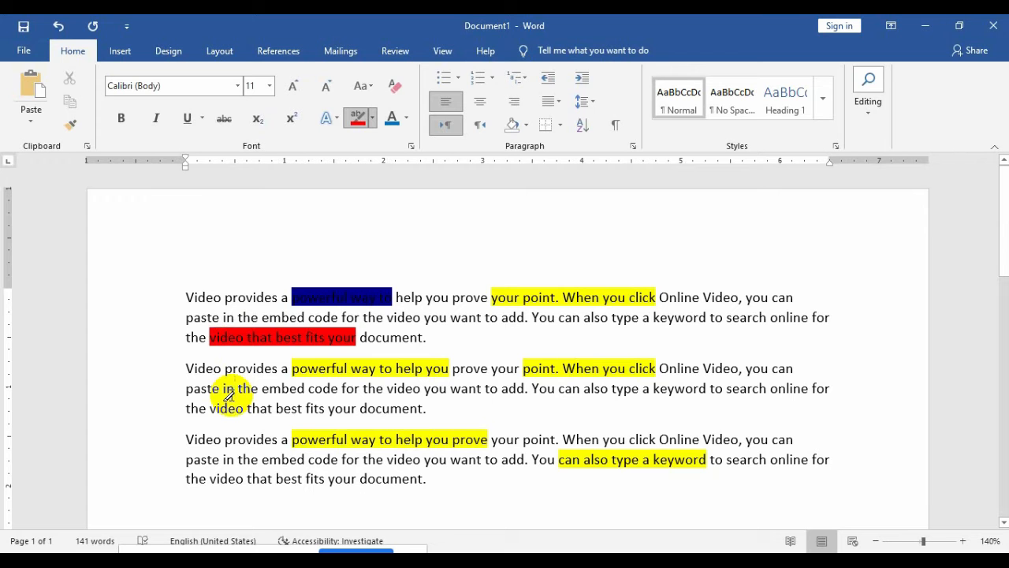
{"action": "key", "text": "ctrl+z"}
{"action": "key", "text": "ctrl+z"}
{"action": "key", "text": "ctrl+z"}
{"action": "key", "text": "ctrl+z"}
{"action": "key", "text": "ctrl+z"}
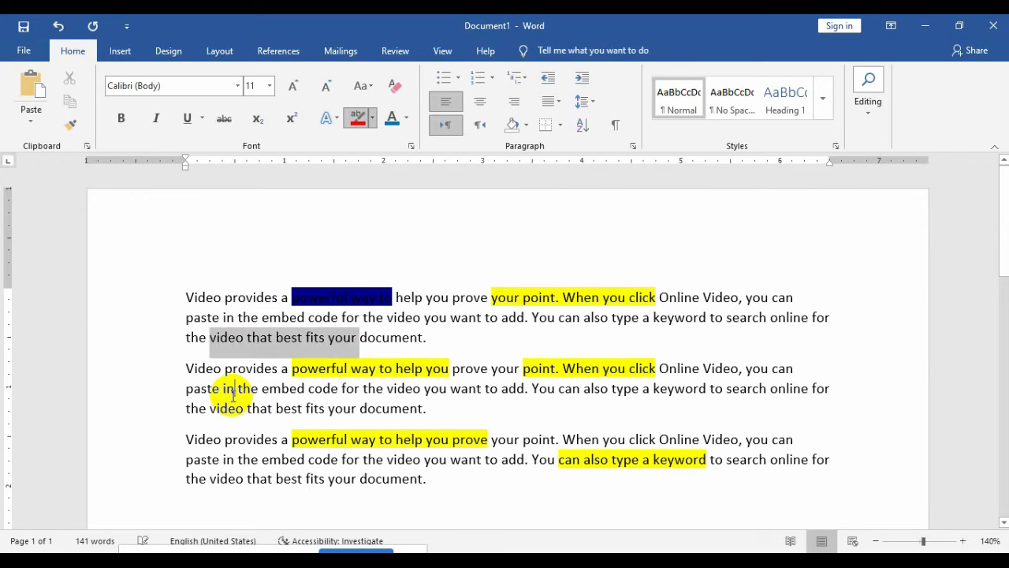
Step: Undo the remaining yellow highlights and colour the first paragraph's text blue
{"action": "key", "text": "ctrl+z"}
{"action": "key", "text": "ctrl+z"}
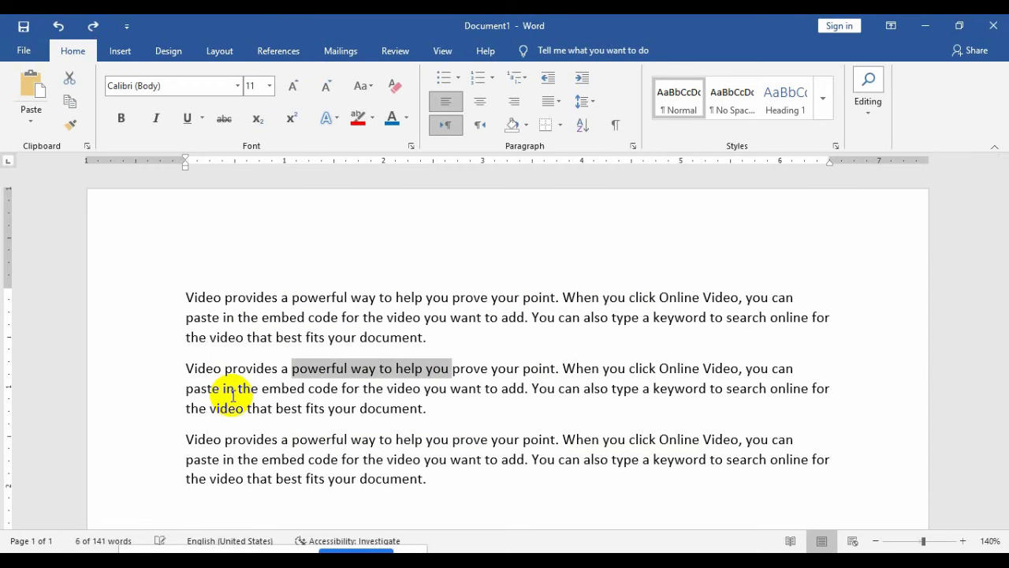
{"action": "left_click", "coordinate": [387, 379]}
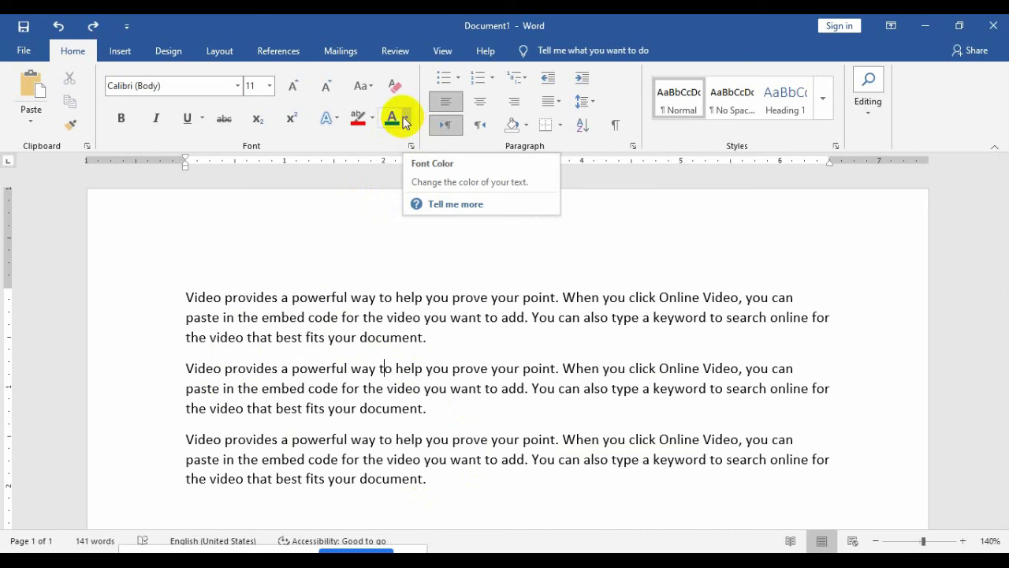
{"action": "left_click", "coordinate": [456, 354]}
{"action": "left_click", "coordinate": [213, 252], "text": "shift"}
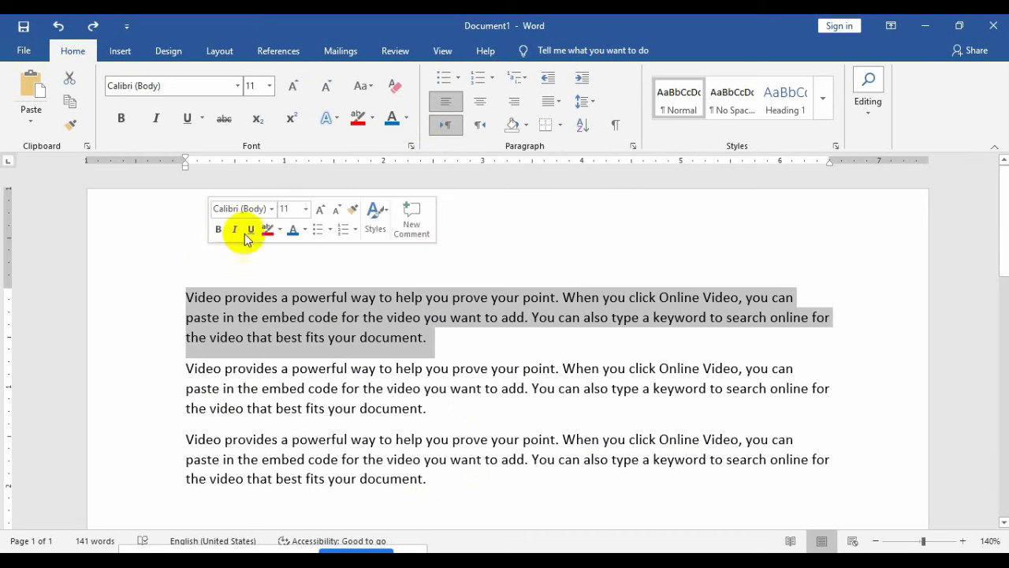
{"action": "left_click", "coordinate": [393, 126]}
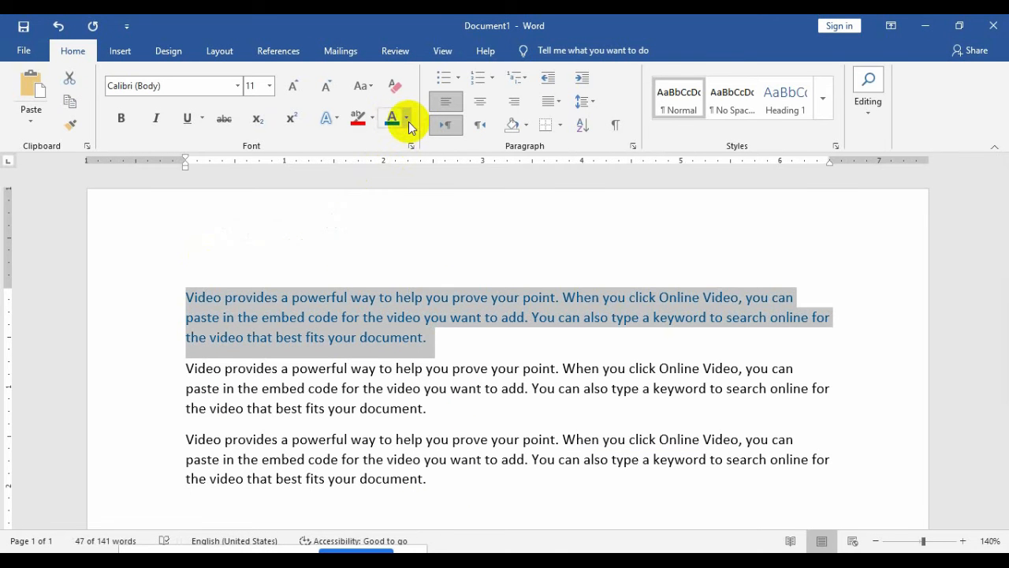
Step: Change the first paragraph to dark orange from the More Colors Standard palette
{"action": "left_click", "coordinate": [408, 122]}
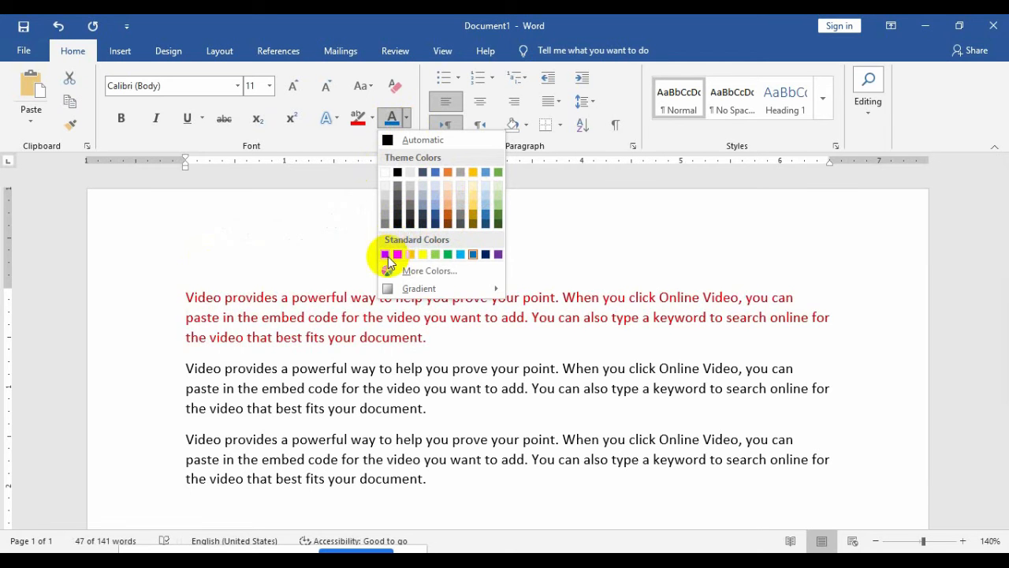
{"action": "left_click", "coordinate": [430, 271]}
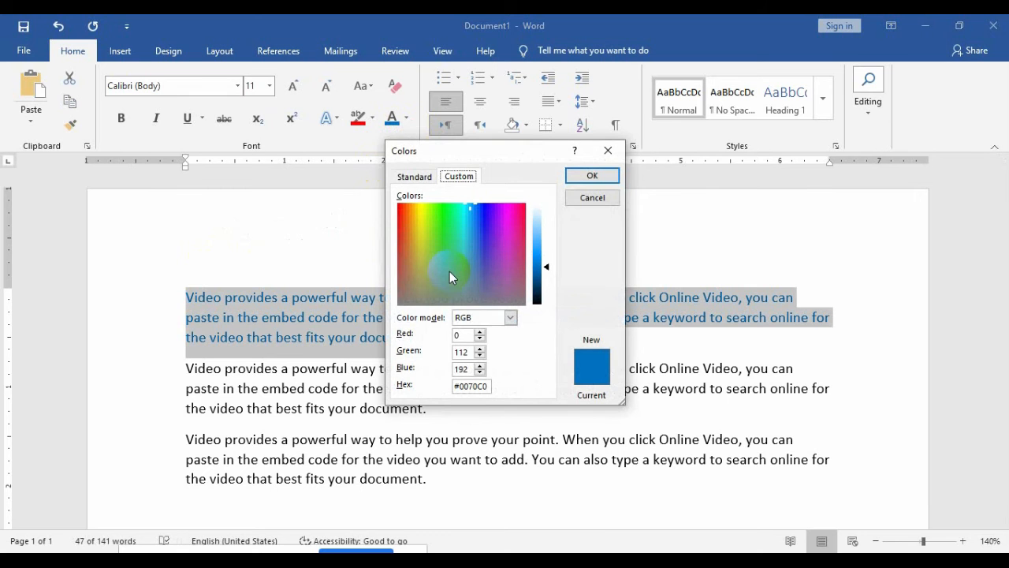
{"action": "left_click_drag", "start_coordinate": [540, 154], "coordinate": [729, 151]}
{"action": "left_click", "coordinate": [596, 175]}
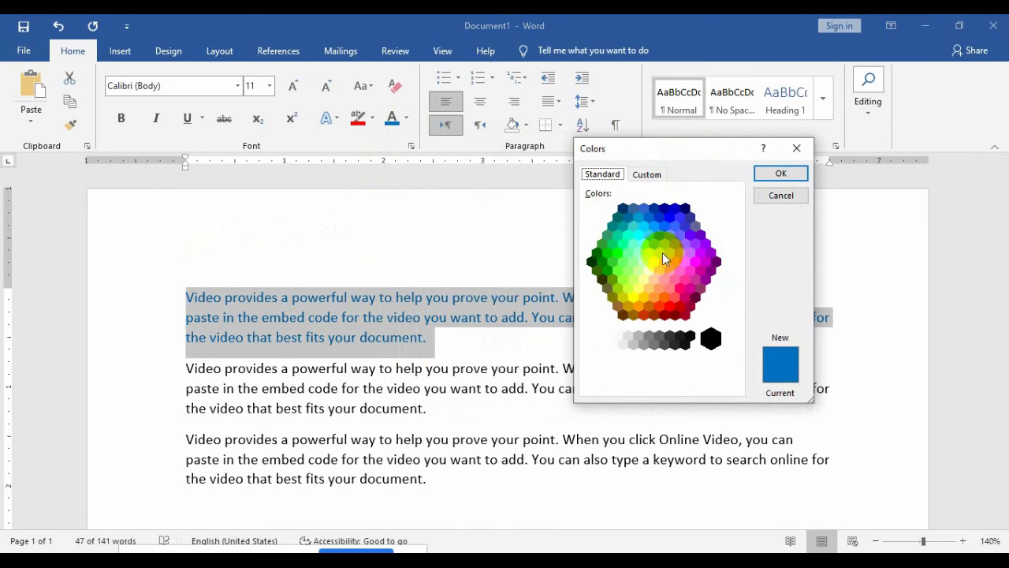
{"action": "left_click", "coordinate": [648, 271]}
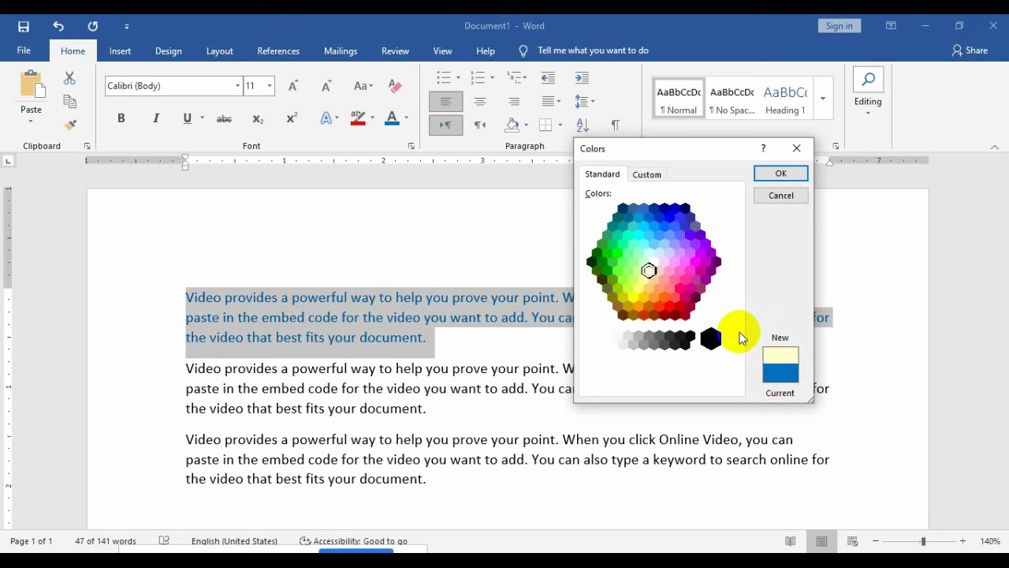
{"action": "left_click", "coordinate": [643, 314]}
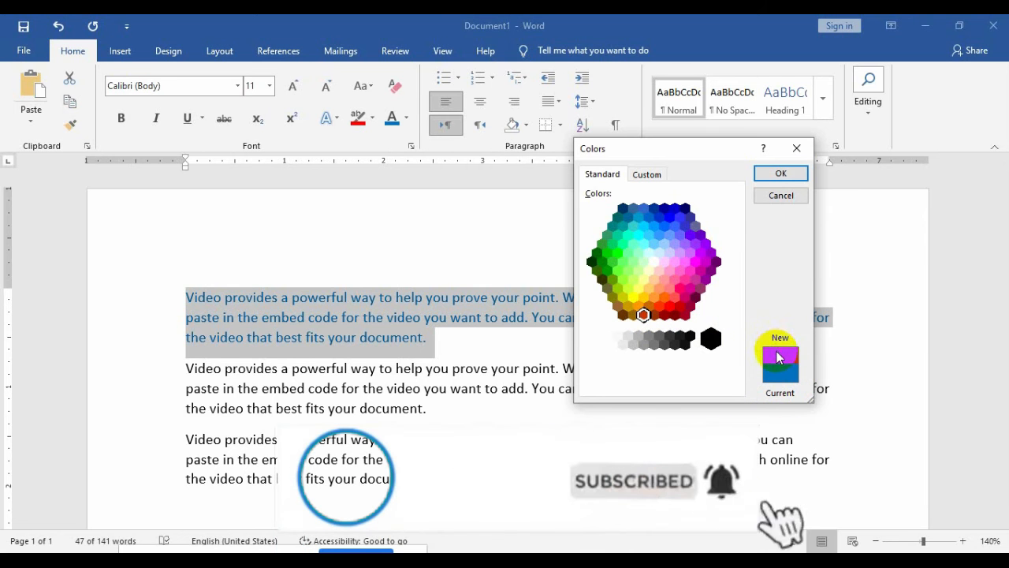
{"action": "left_click", "coordinate": [781, 173]}
{"action": "left_click", "coordinate": [518, 356]}
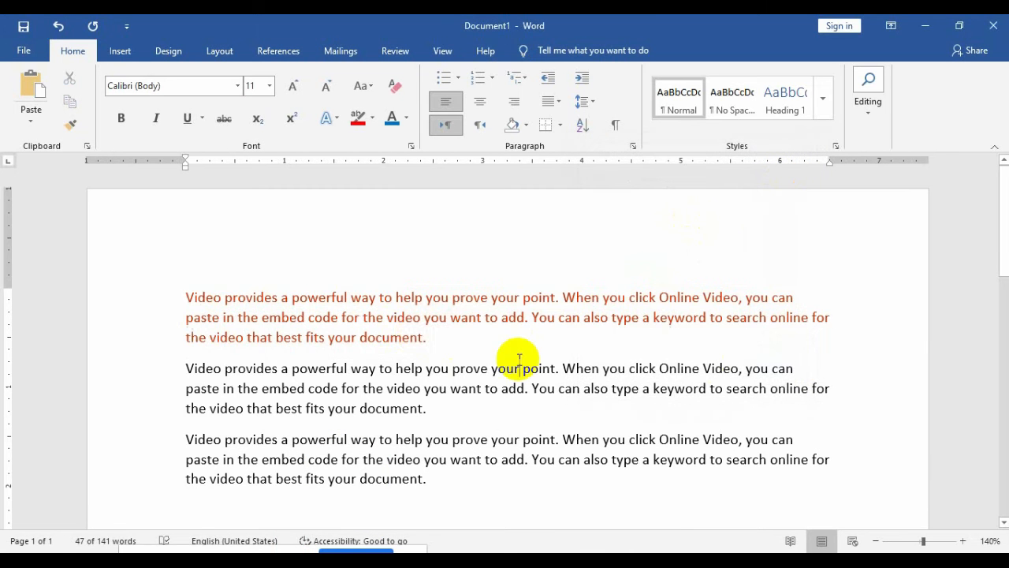
{"action": "left_click_drag", "start_coordinate": [446, 339], "coordinate": [184, 292]}
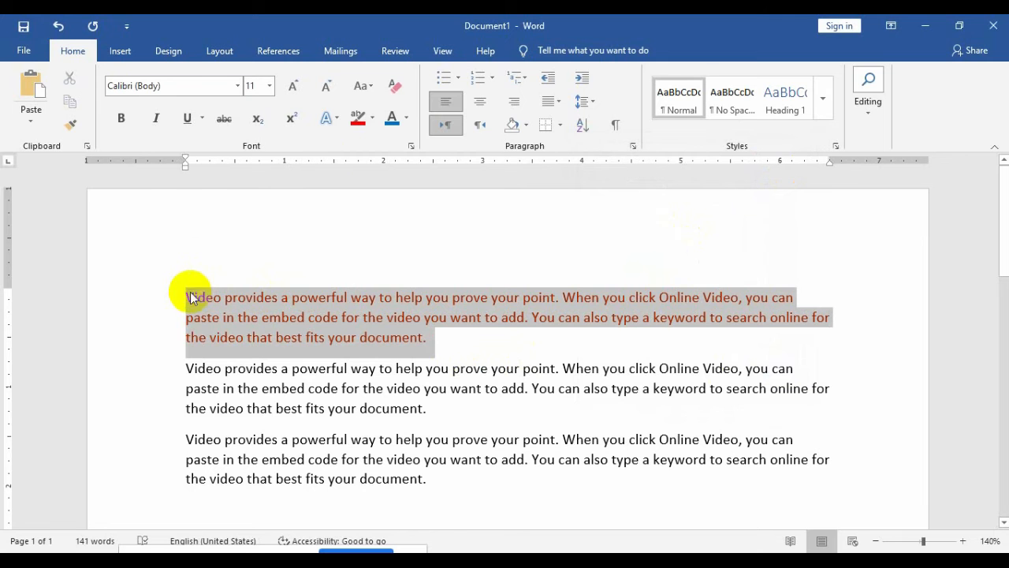
{"action": "left_click", "coordinate": [409, 125]}
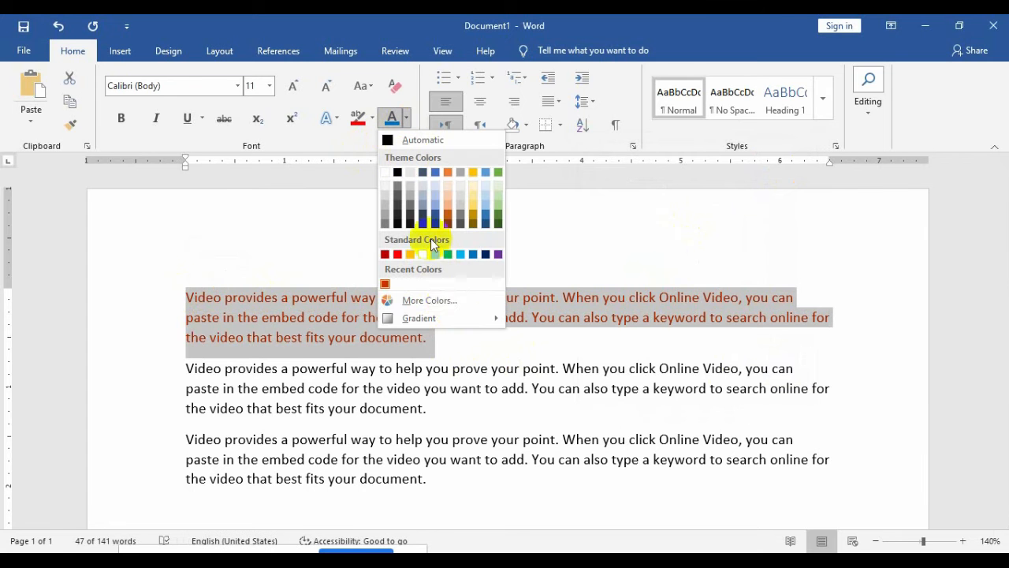
{"action": "left_click", "coordinate": [448, 303]}
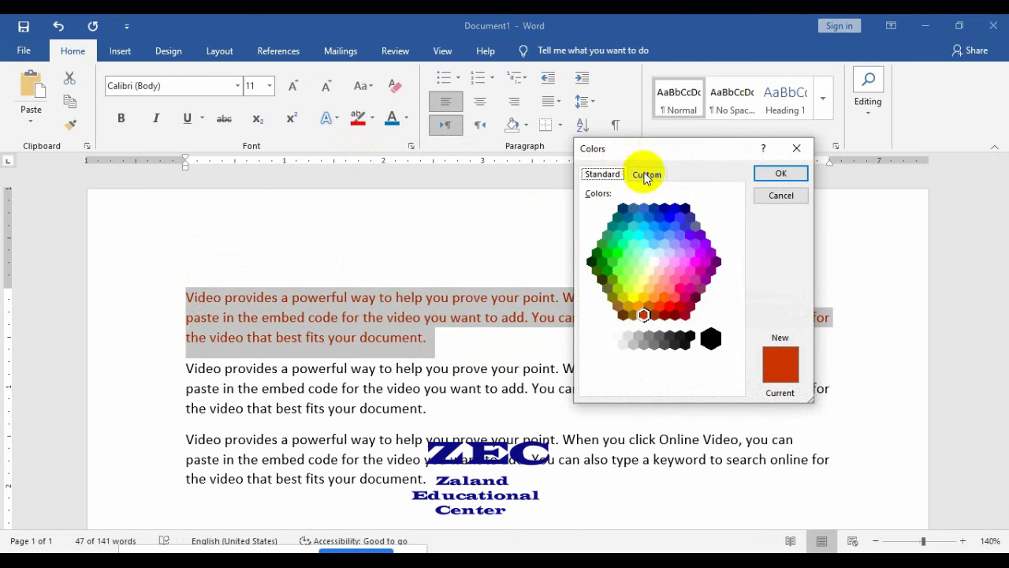
{"action": "left_click", "coordinate": [648, 174]}
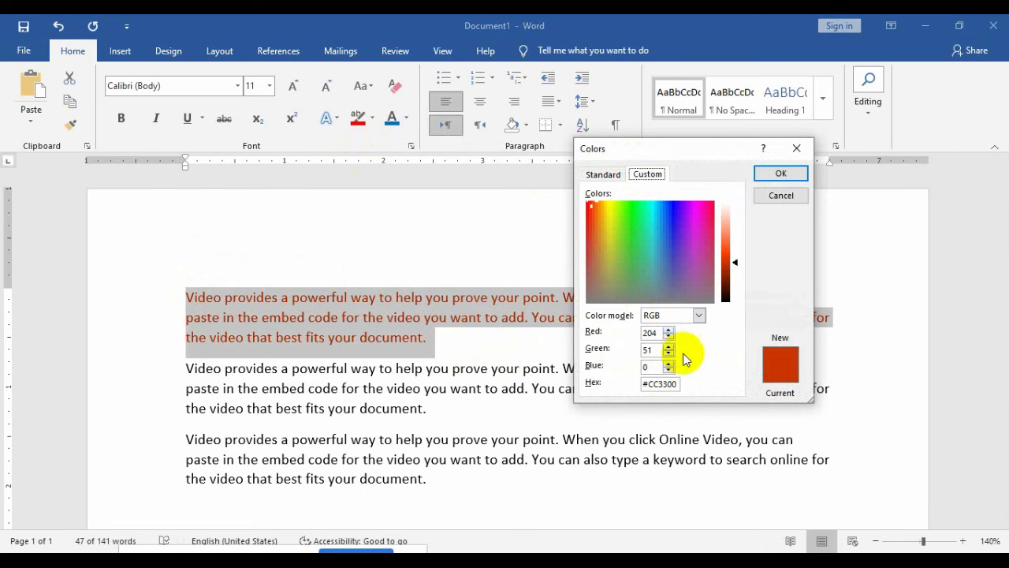
{"action": "left_click", "coordinate": [636, 264]}
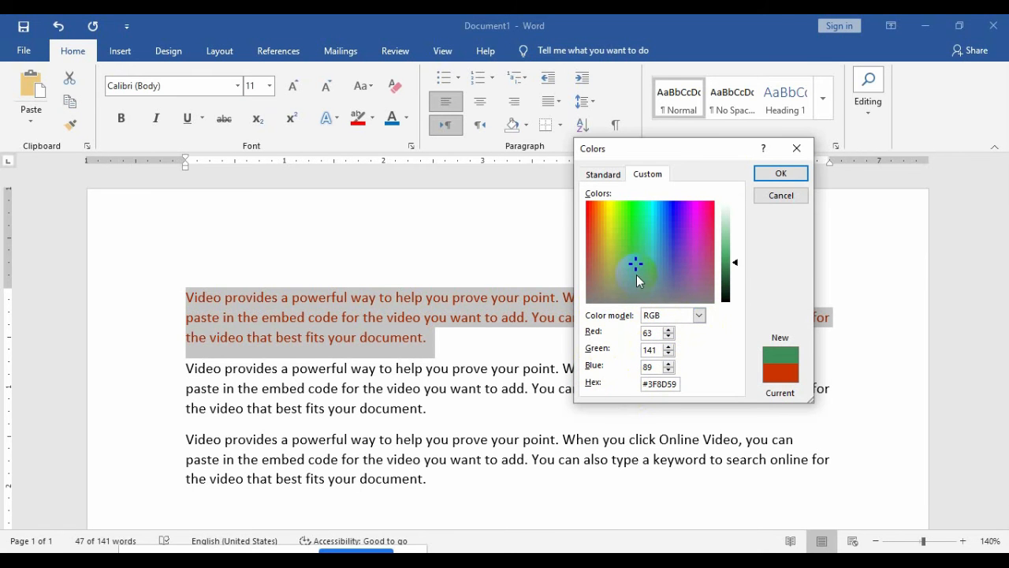
{"action": "left_click", "coordinate": [784, 193]}
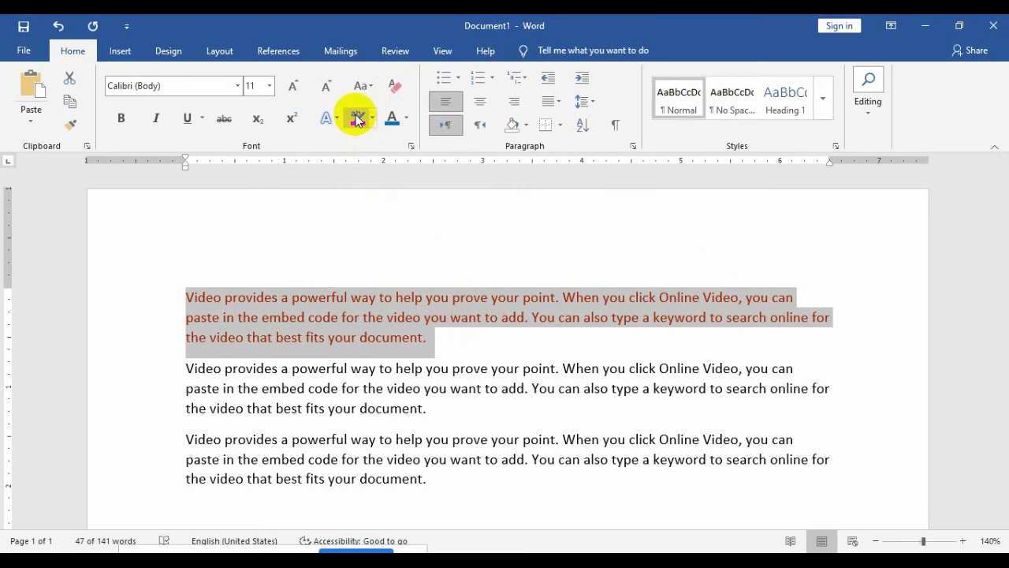
Step: Clear the paragraph's formatting, then apply the blue outline text effect to all text
{"action": "left_click", "coordinate": [328, 119]}
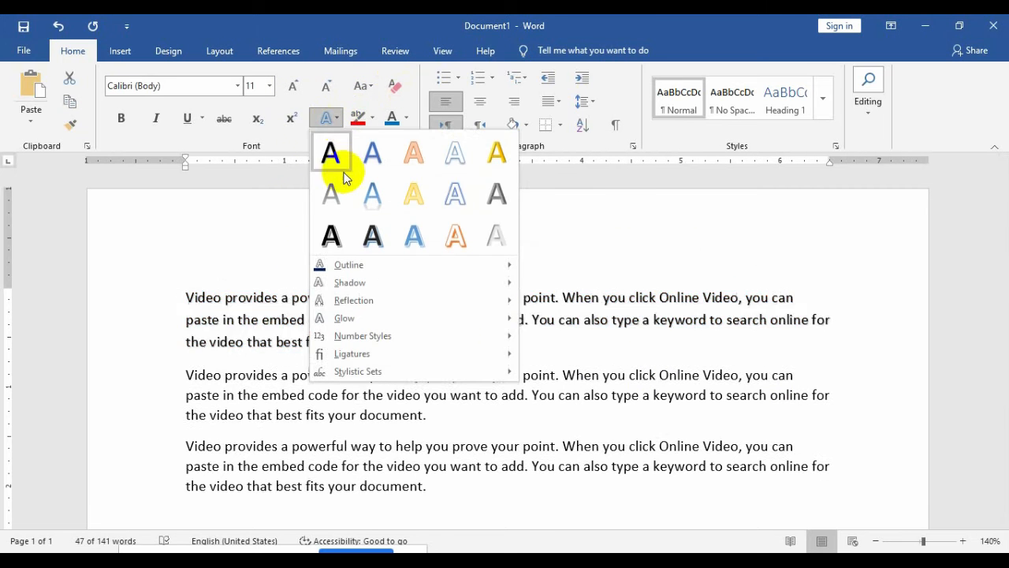
{"action": "left_click", "coordinate": [369, 192]}
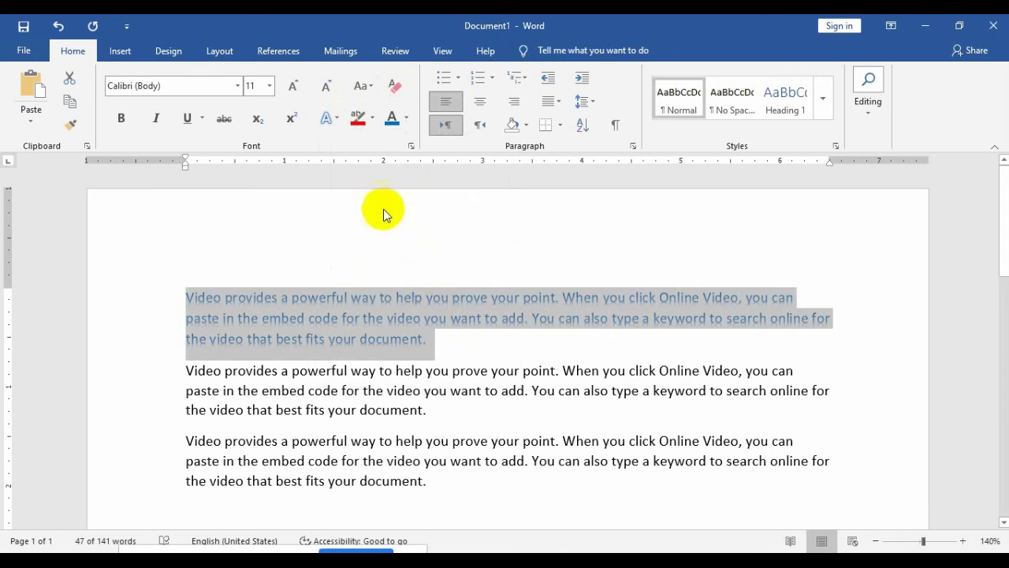
{"action": "left_click", "coordinate": [395, 89]}
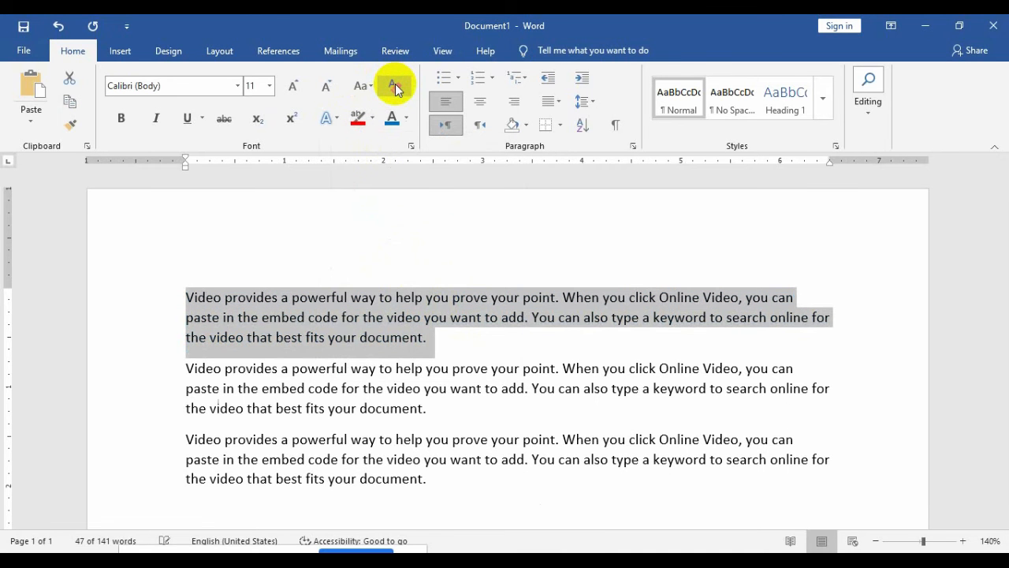
{"action": "left_click", "coordinate": [451, 317]}
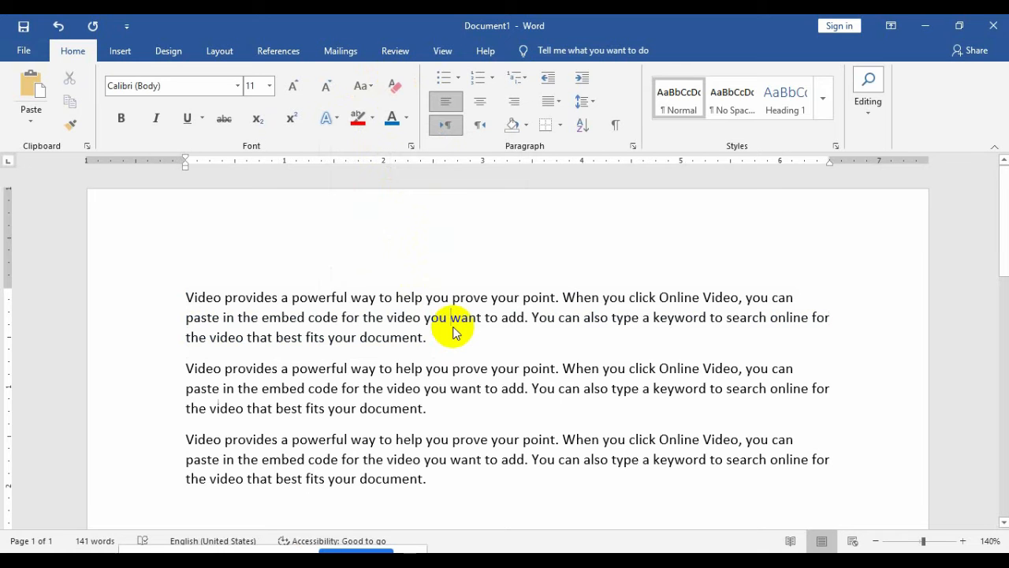
{"action": "key", "text": "ctrl+a"}
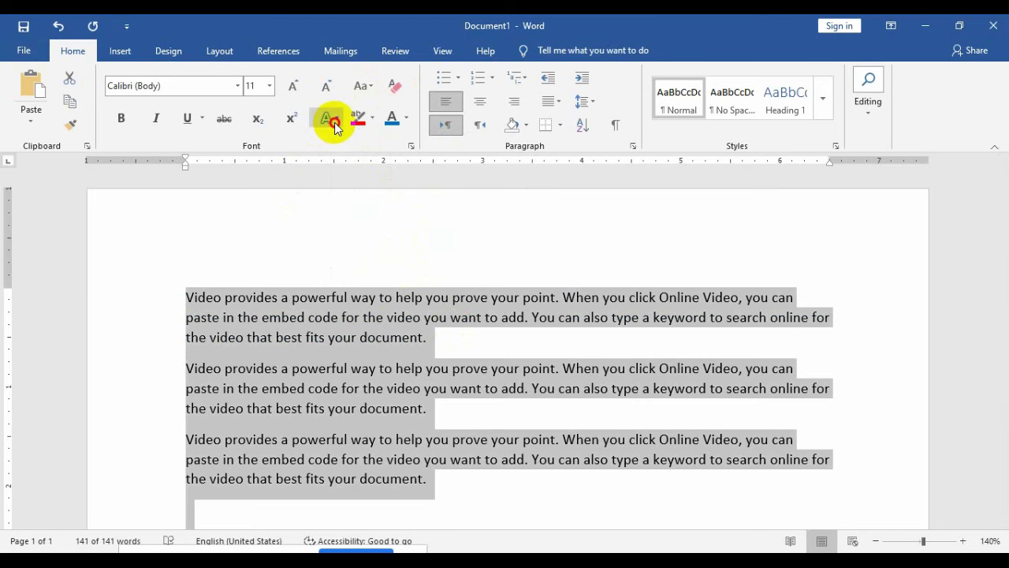
{"action": "left_click", "coordinate": [335, 126]}
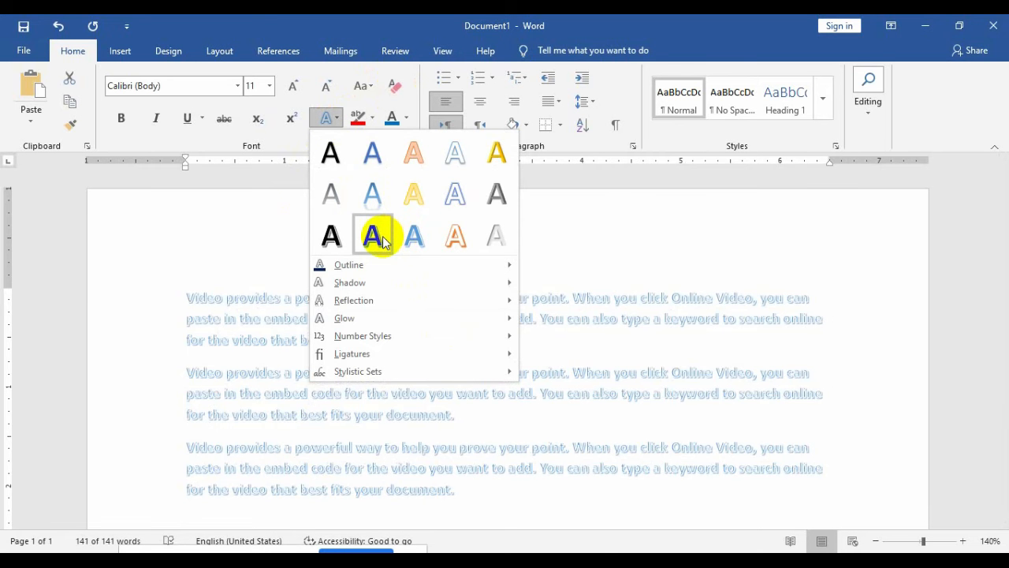
{"action": "left_click", "coordinate": [382, 236]}
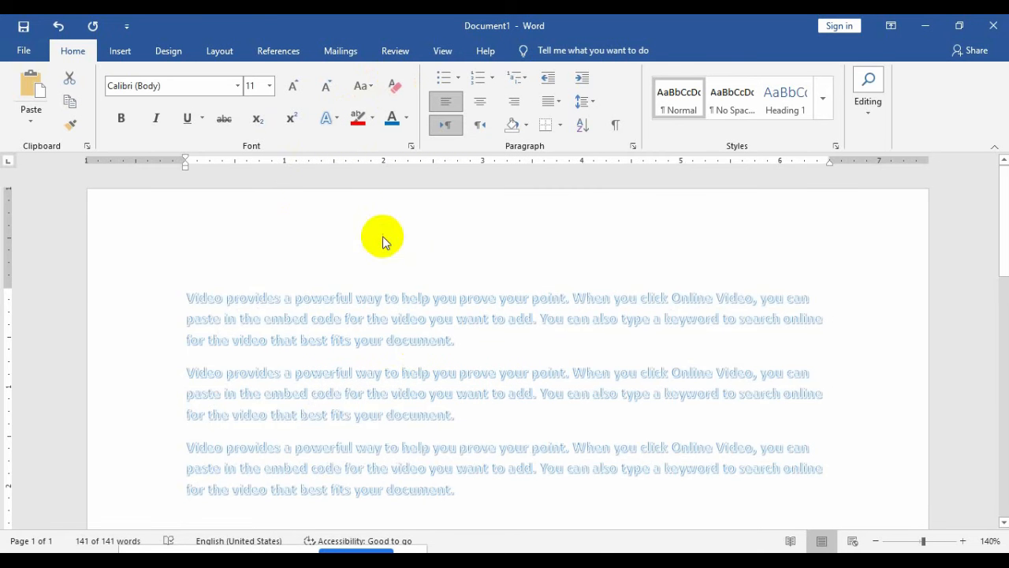
{"action": "left_click", "coordinate": [445, 340]}
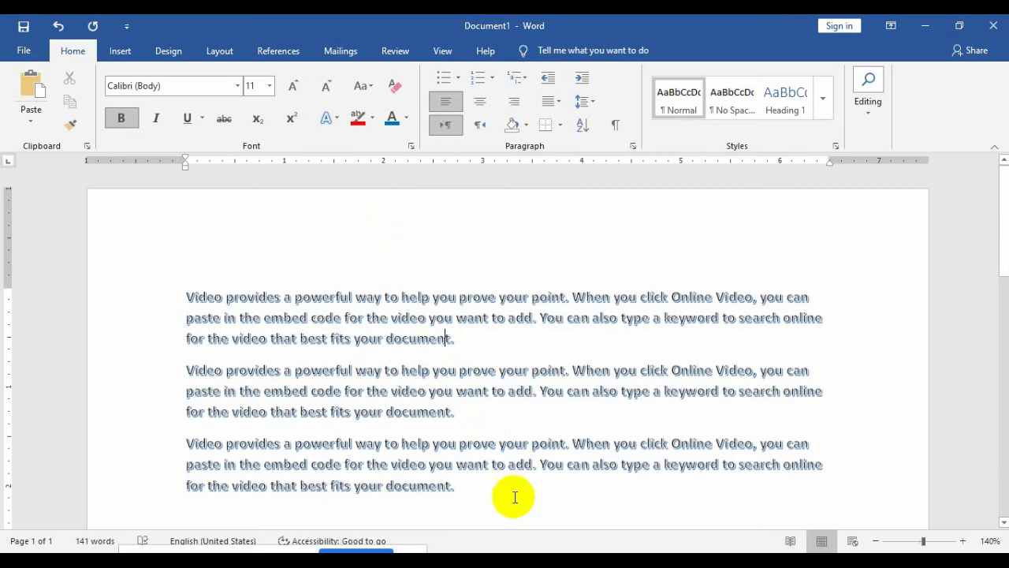
Step: Enlarge all paragraphs to 16 pt and colour them red
{"action": "left_click_drag", "start_coordinate": [496, 503], "coordinate": [200, 304]}
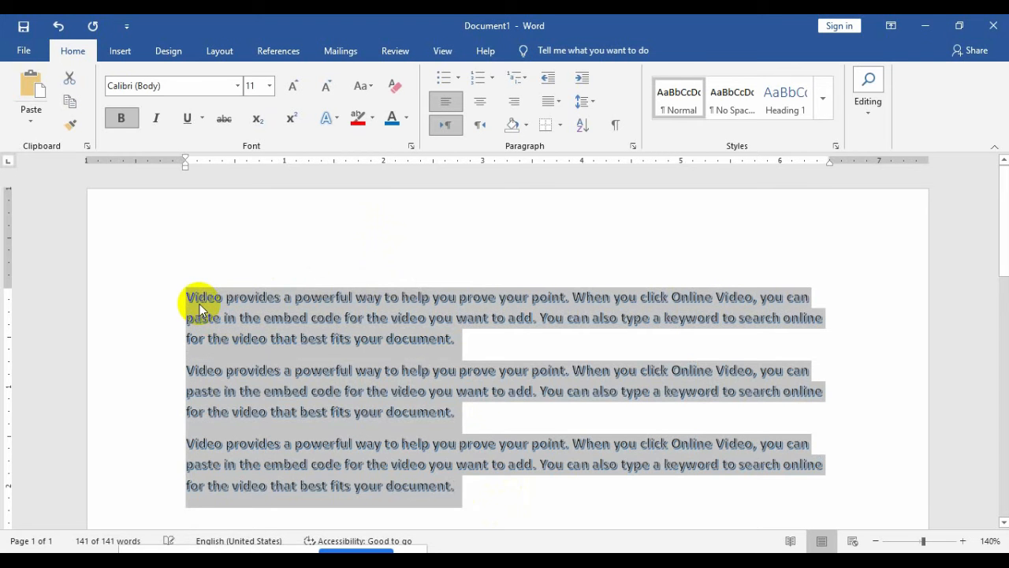
{"action": "key", "text": "ctrl+shift+period"}
{"action": "key", "text": "ctrl+shift+period"}
{"action": "key", "text": "ctrl+shift+period"}
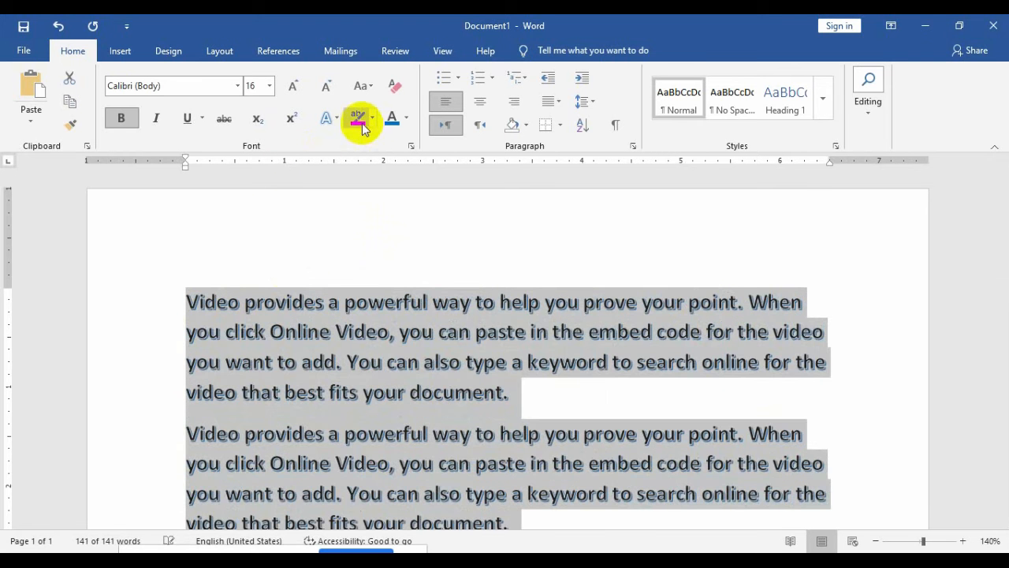
{"action": "left_click", "coordinate": [408, 118]}
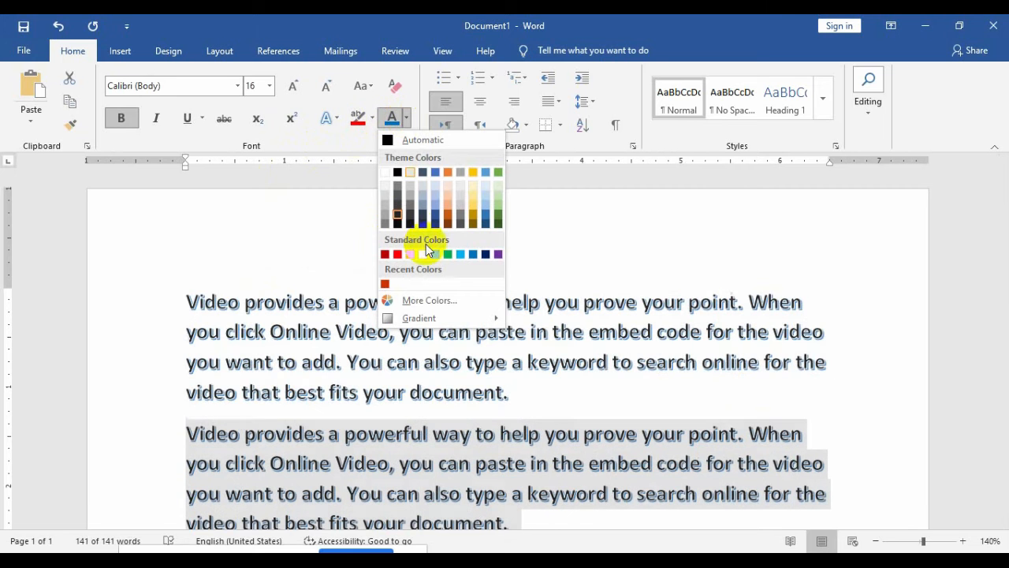
{"action": "left_click", "coordinate": [397, 254]}
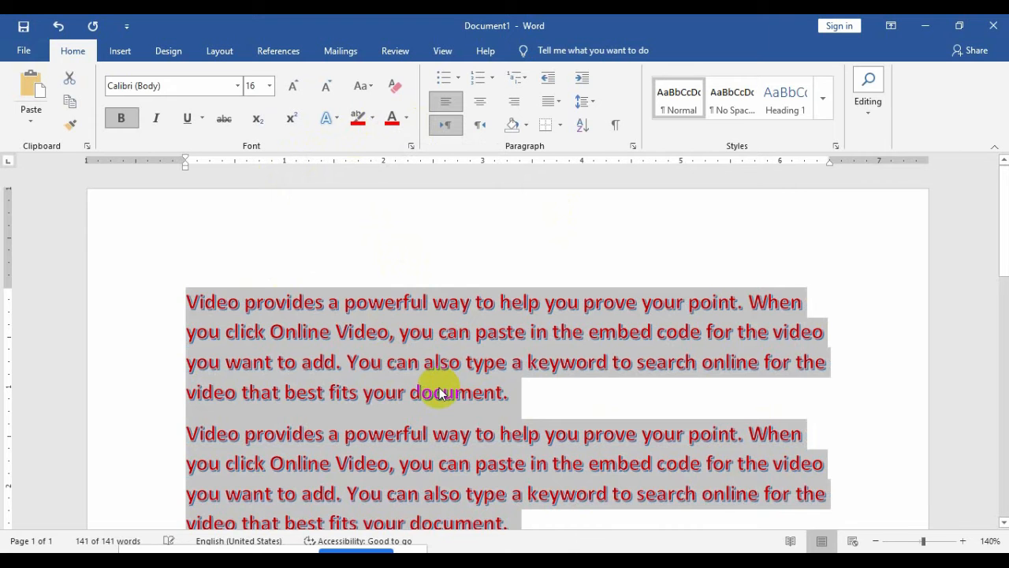
{"action": "left_click", "coordinate": [439, 387]}
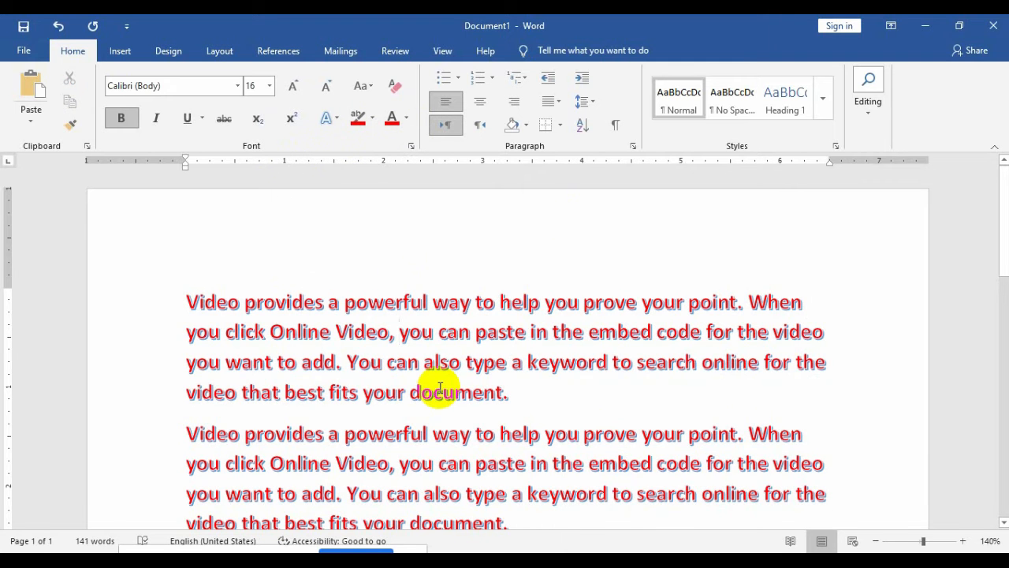
{"action": "key", "text": "ctrl+a"}
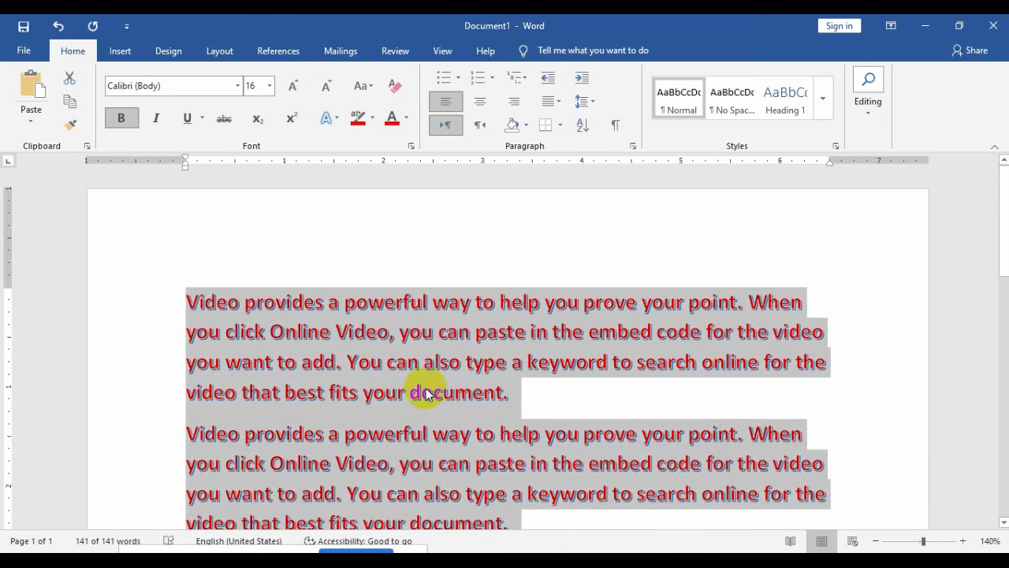
Step: Clear all formatting and delete the second and third paragraphs, keeping the first
{"action": "left_click", "coordinate": [394, 82]}
{"action": "left_click", "coordinate": [434, 440]}
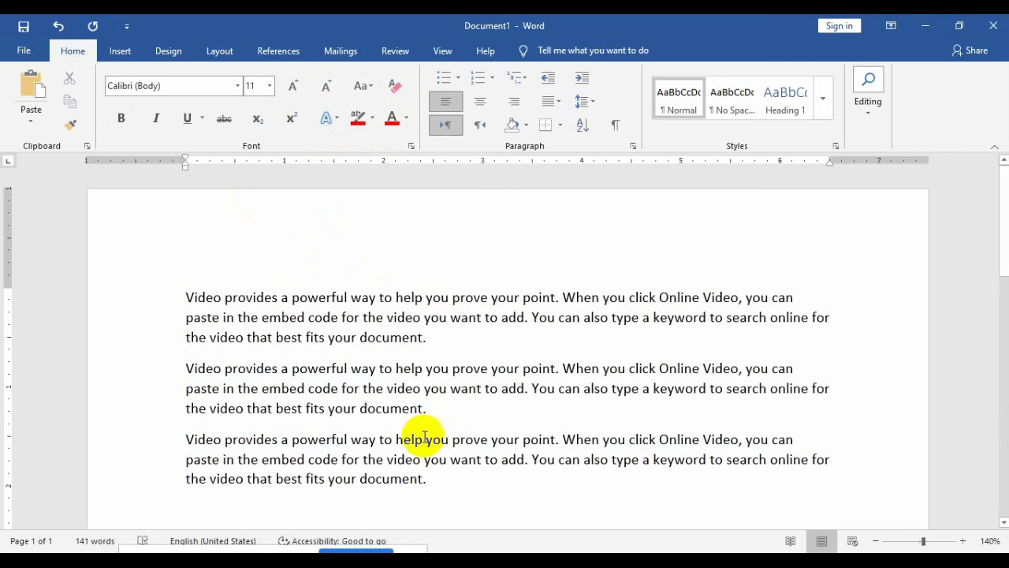
{"action": "left_click", "coordinate": [440, 493]}
{"action": "left_click_drag", "start_coordinate": [440, 492], "coordinate": [171, 374]}
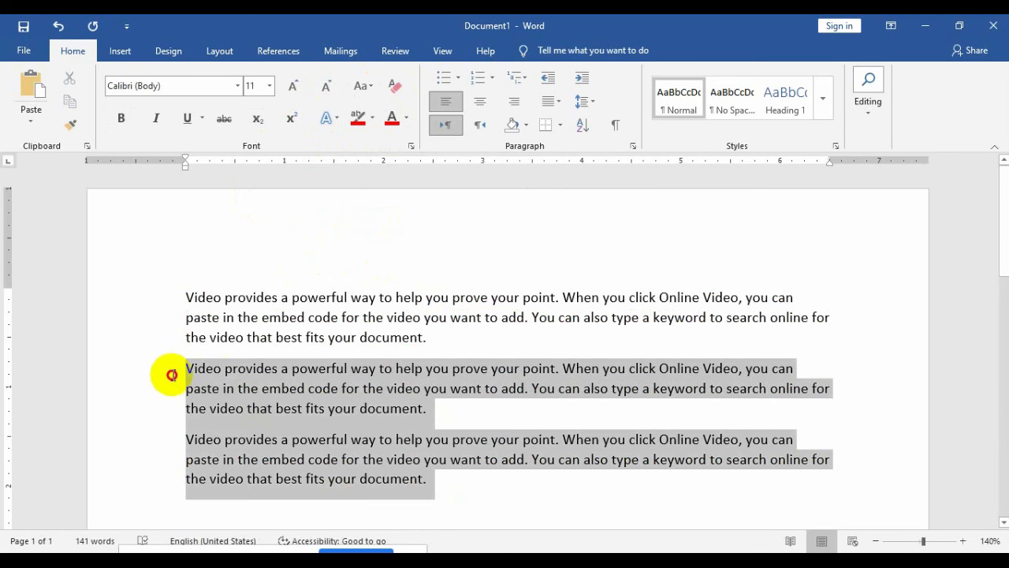
{"action": "key", "text": "Delete"}
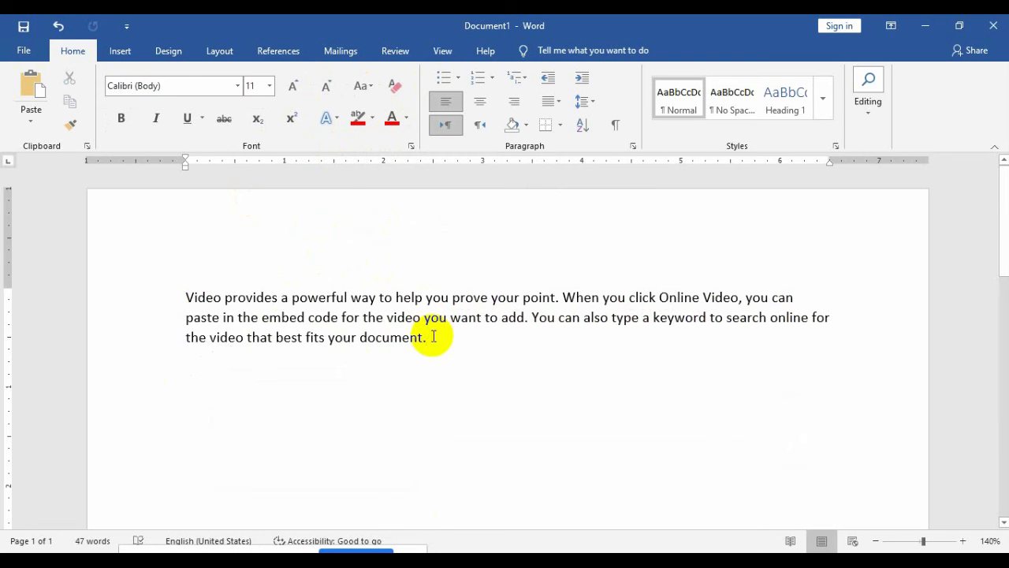
{"action": "left_click_drag", "start_coordinate": [405, 336], "coordinate": [181, 274]}
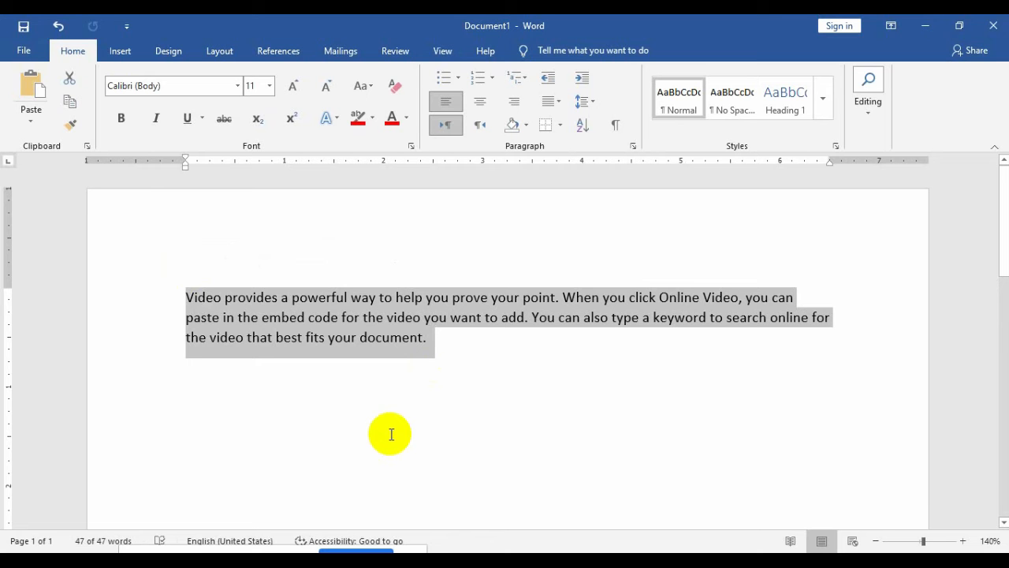
Step: Make the paragraph lowercase, then enlarge its text to 20 pt
{"action": "left_click", "coordinate": [370, 89]}
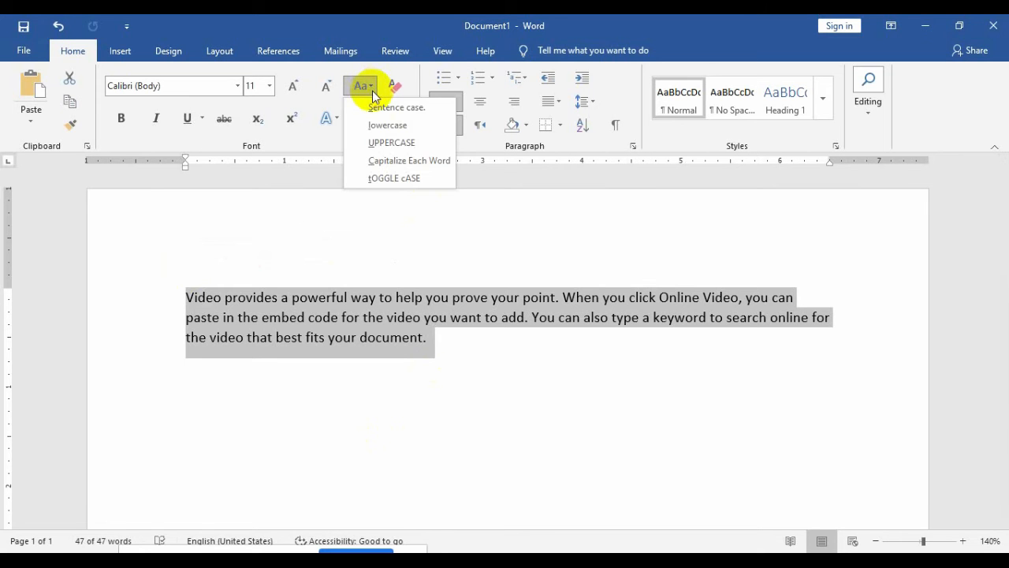
{"action": "left_click", "coordinate": [386, 105]}
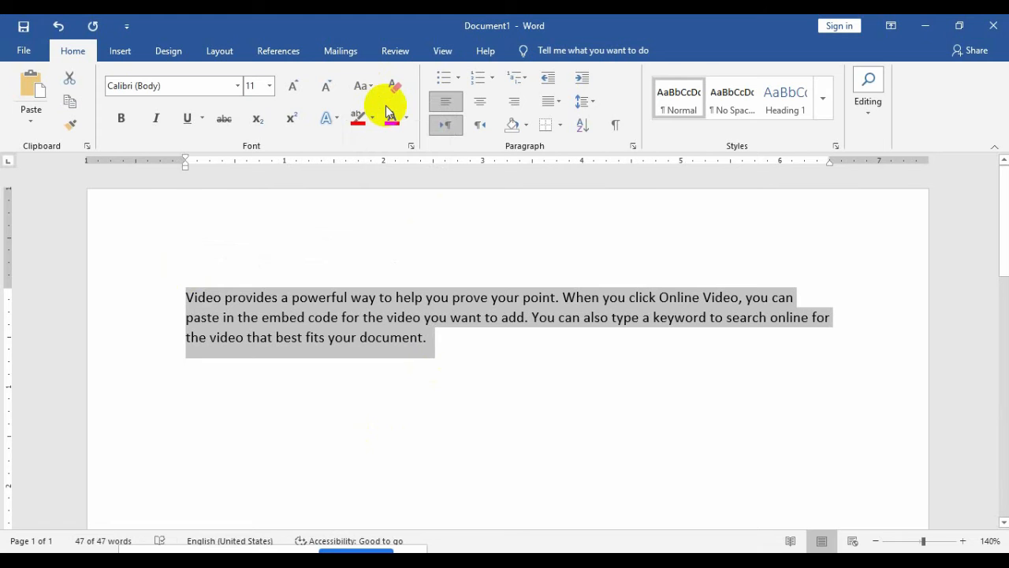
{"action": "left_click", "coordinate": [367, 88]}
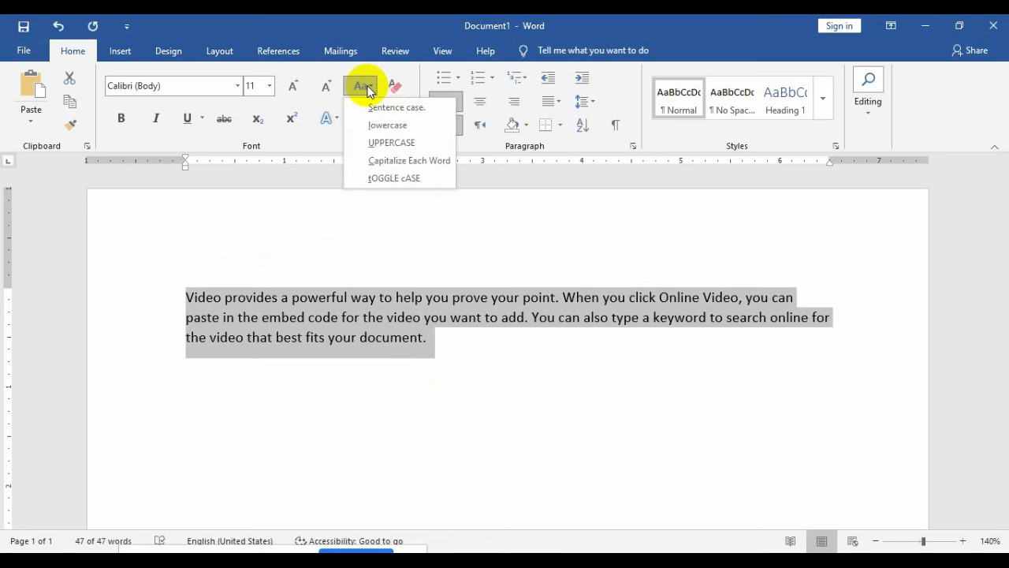
{"action": "left_click", "coordinate": [396, 124]}
{"action": "left_click", "coordinate": [289, 295]}
{"action": "left_click", "coordinate": [412, 341]}
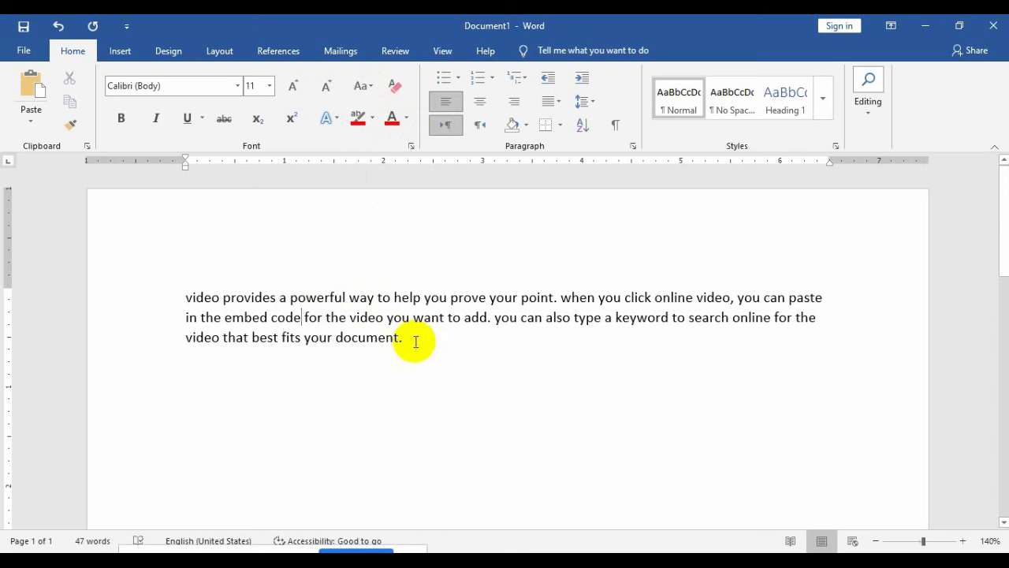
{"action": "triple_click", "coordinate": [274, 293]}
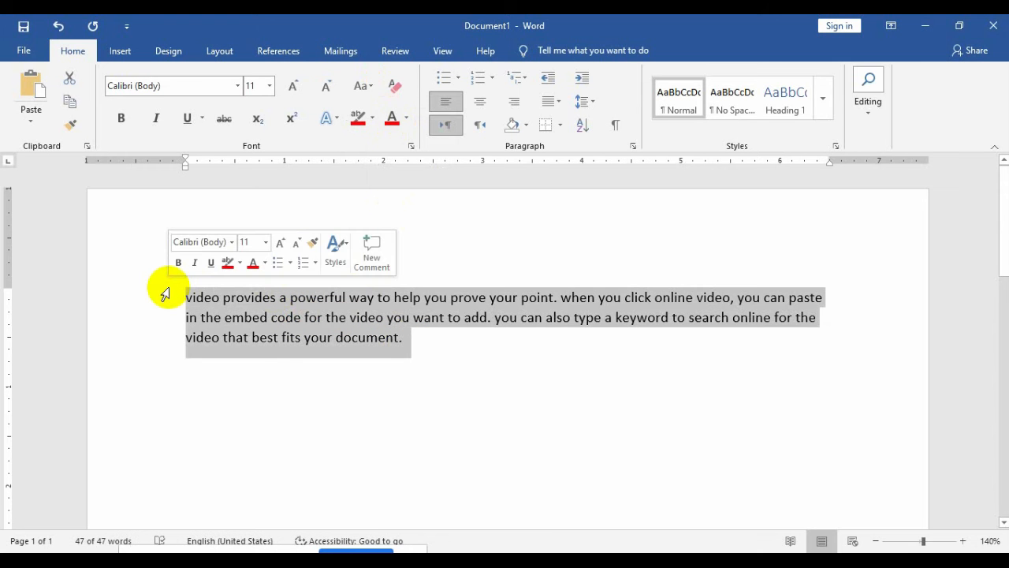
{"action": "key", "text": "ctrl+shift+period"}
{"action": "key", "text": "ctrl+shift+period"}
{"action": "key", "text": "ctrl+shift+period"}
{"action": "key", "text": "ctrl+shift+period"}
{"action": "key", "text": "ctrl+shift+period"}
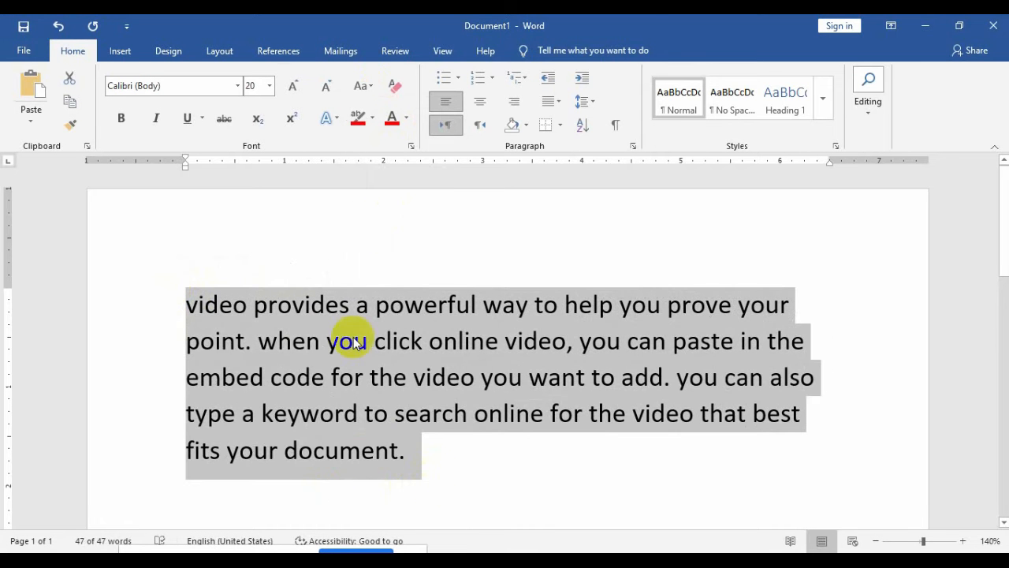
Step: Cycle through Sentence case, lowercase, UPPERCASE and Capitalize Each Word, ending on tOGGLE cASE
{"action": "left_click", "coordinate": [370, 94]}
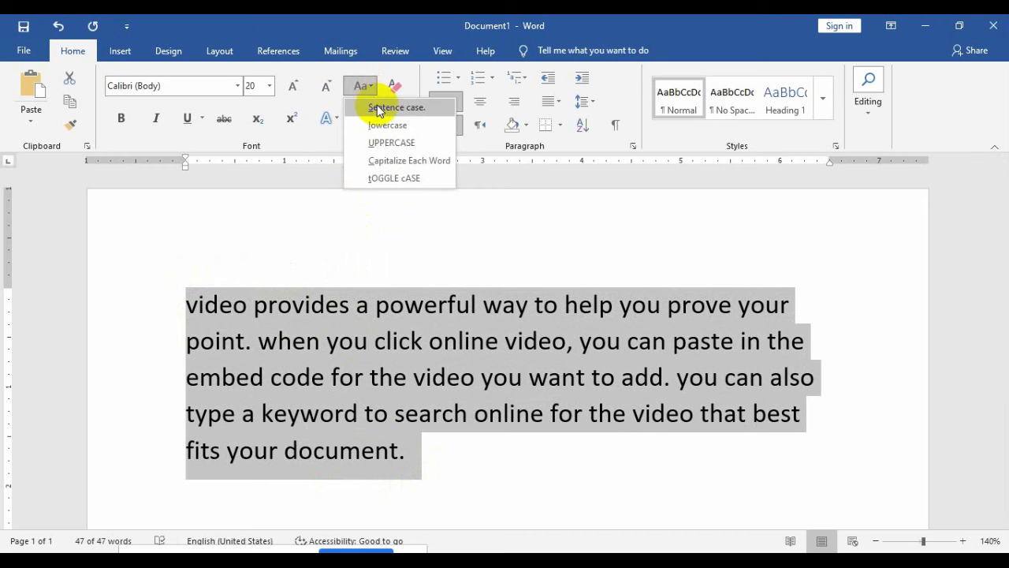
{"action": "left_click", "coordinate": [379, 110]}
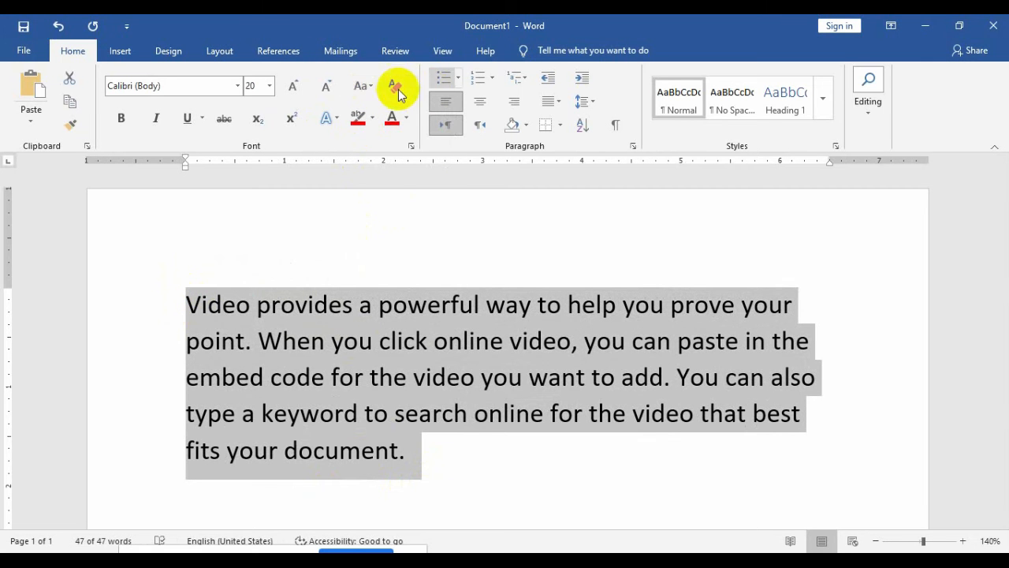
{"action": "left_click", "coordinate": [370, 88]}
{"action": "left_click", "coordinate": [377, 125]}
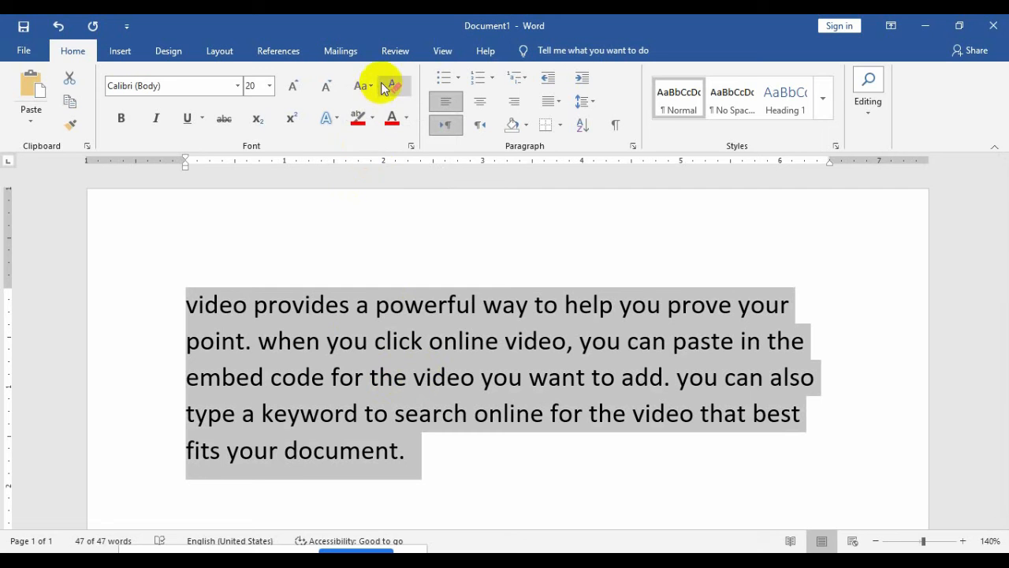
{"action": "left_click", "coordinate": [373, 87]}
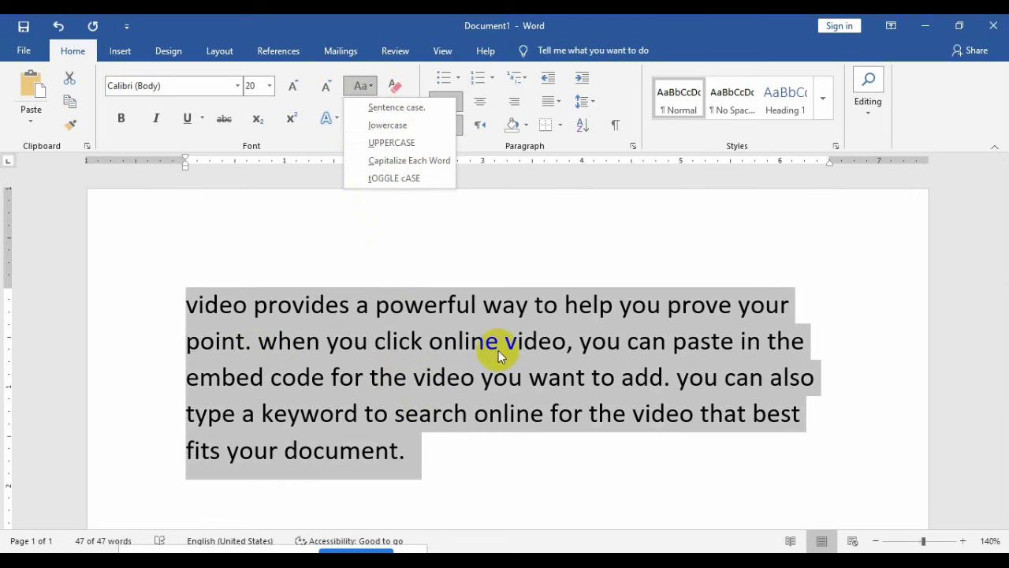
{"action": "left_click", "coordinate": [422, 144]}
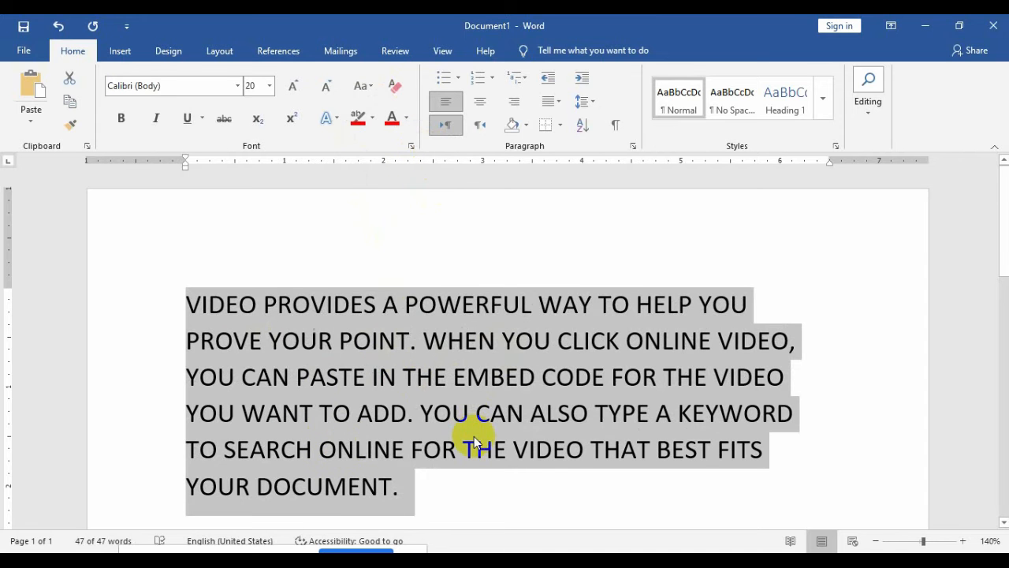
{"action": "left_click", "coordinate": [361, 86]}
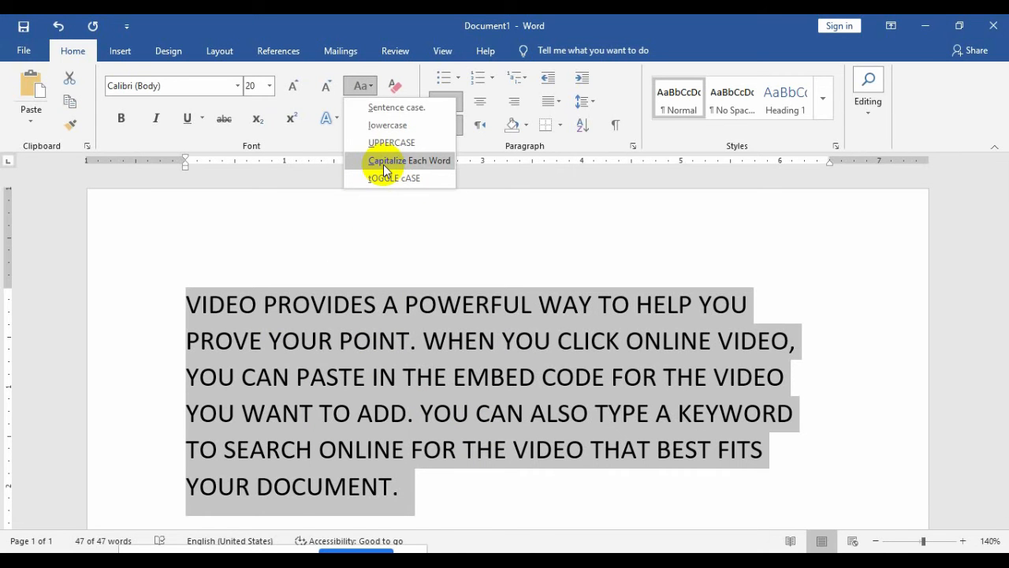
{"action": "left_click", "coordinate": [384, 166]}
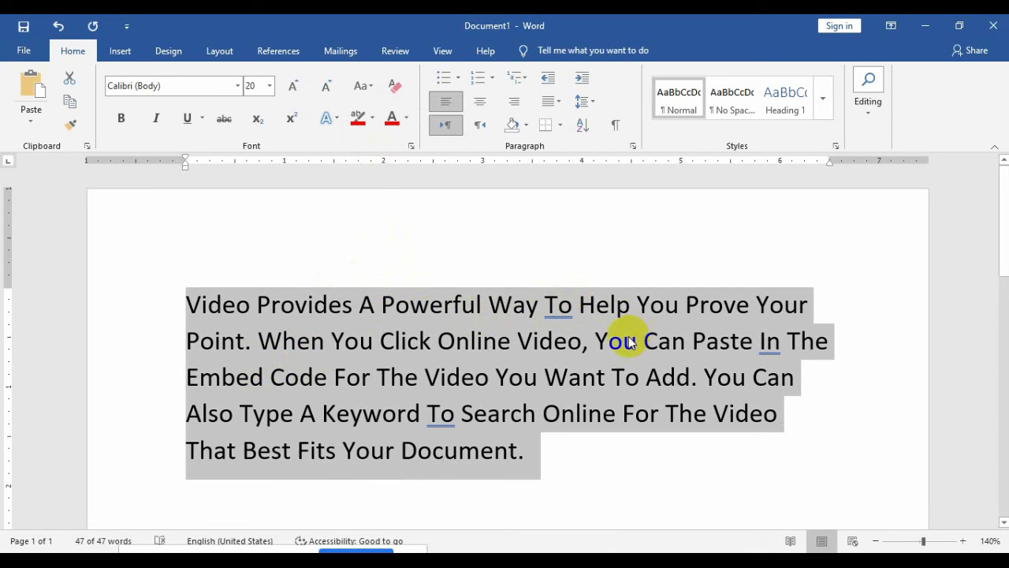
{"action": "left_click", "coordinate": [365, 86]}
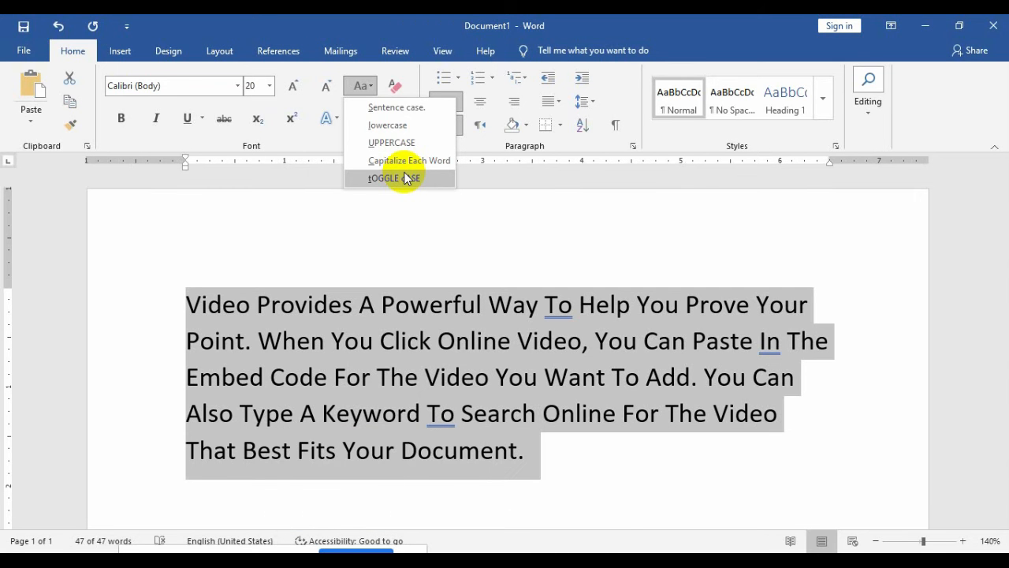
{"action": "left_click", "coordinate": [407, 178]}
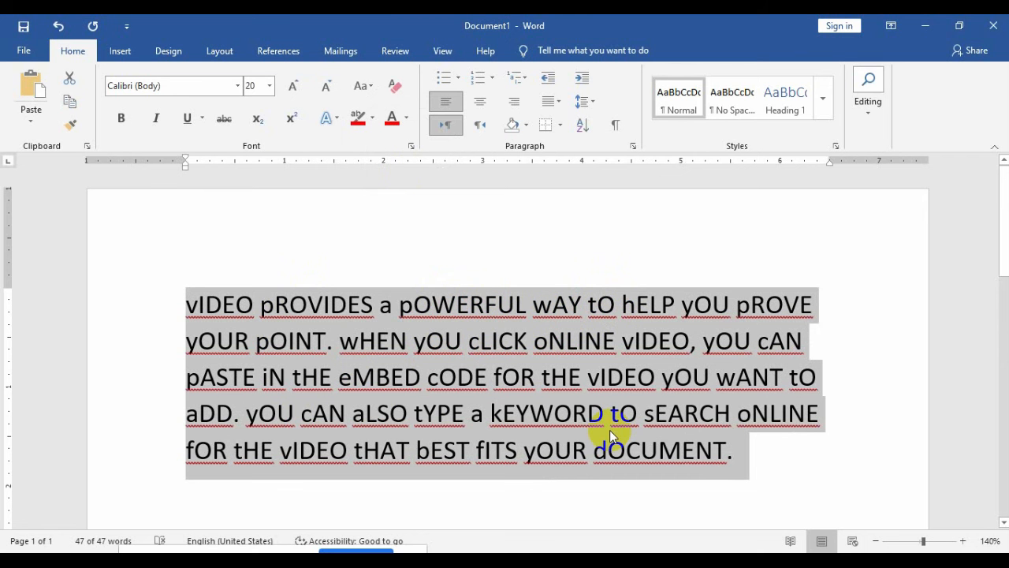
Step: Clear the paragraph's formatting, undo that, and switch the paragraph to sentence case
{"action": "left_click", "coordinate": [392, 85]}
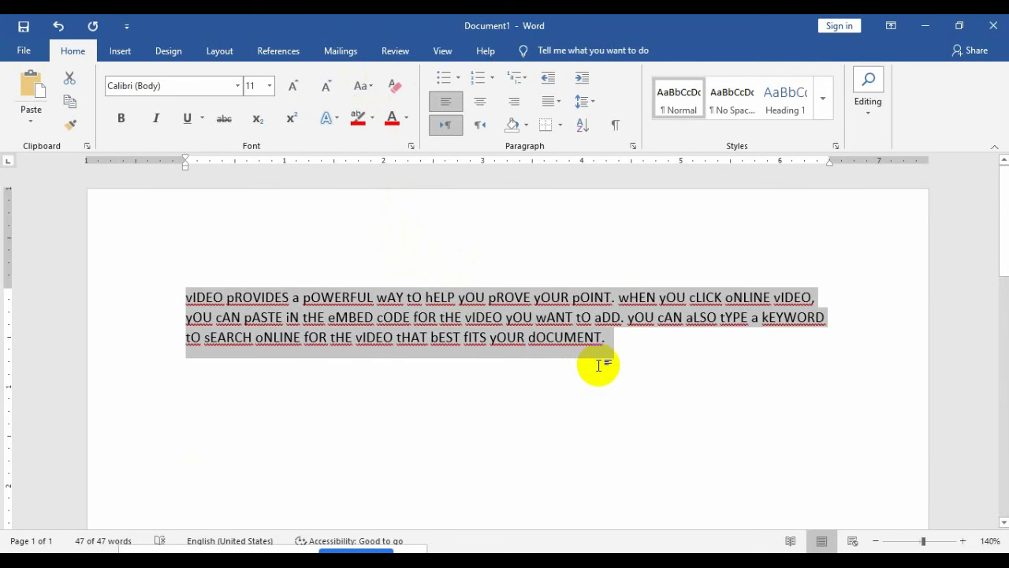
{"action": "key", "text": "ctrl+z"}
{"action": "key", "text": "shift+F3"}
{"action": "key", "text": "shift+F3"}
{"action": "key", "text": "shift+F3"}
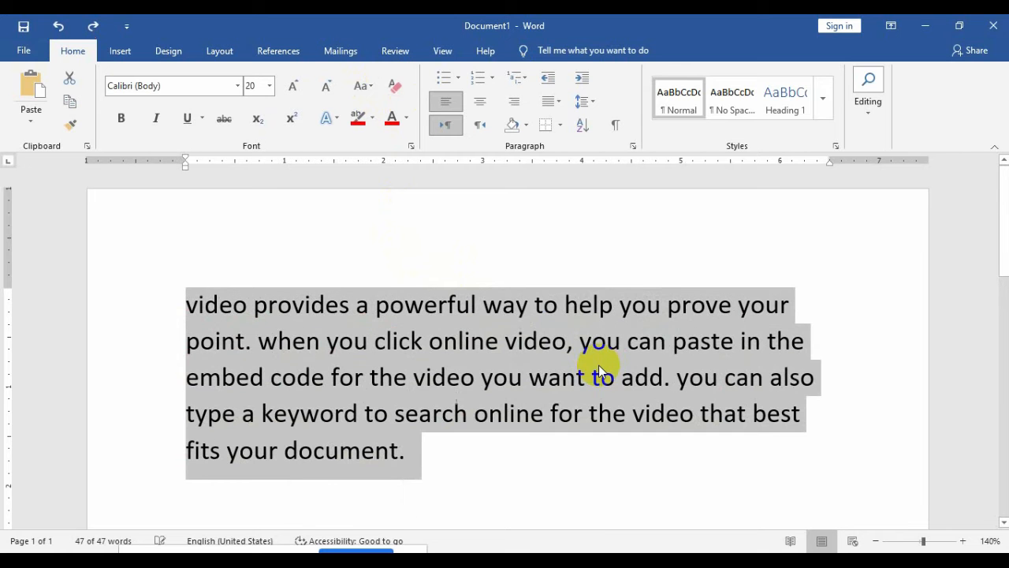
{"action": "key", "text": "shift+F3"}
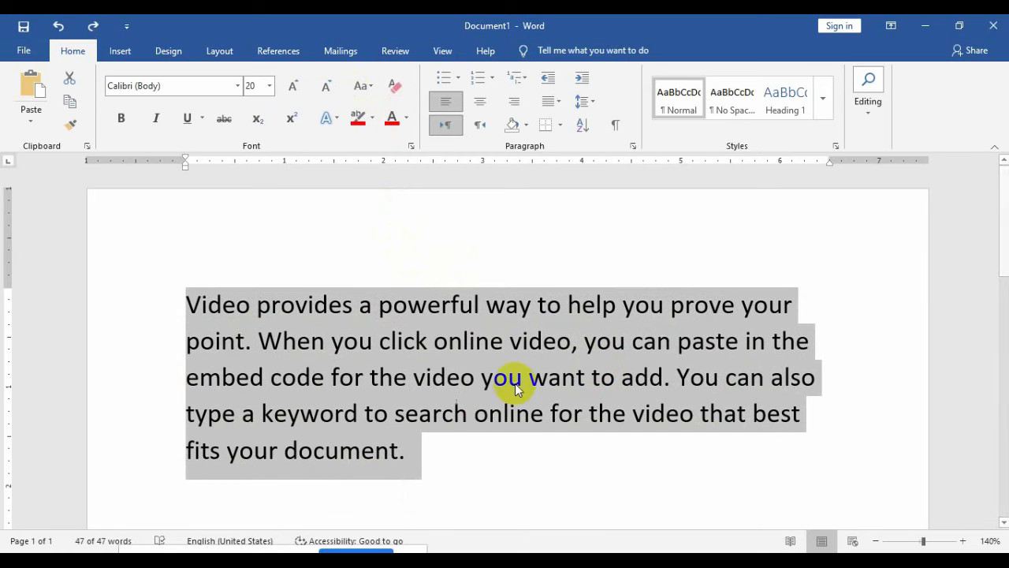
Step: Shrink the paragraph text to 14 points and reselect the whole paragraph
{"action": "left_click", "coordinate": [329, 87]}
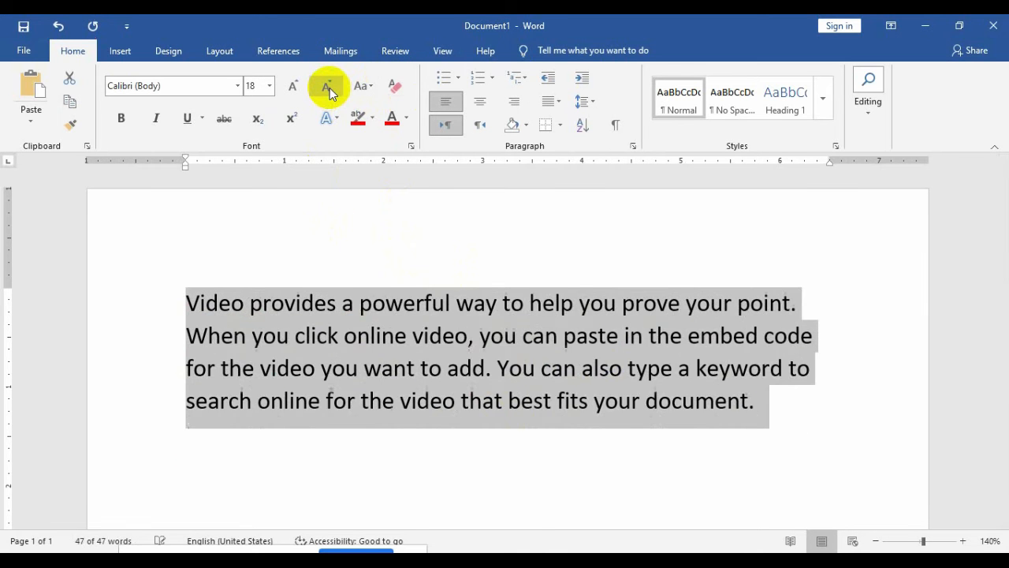
{"action": "left_click", "coordinate": [329, 87]}
{"action": "left_click", "coordinate": [329, 88]}
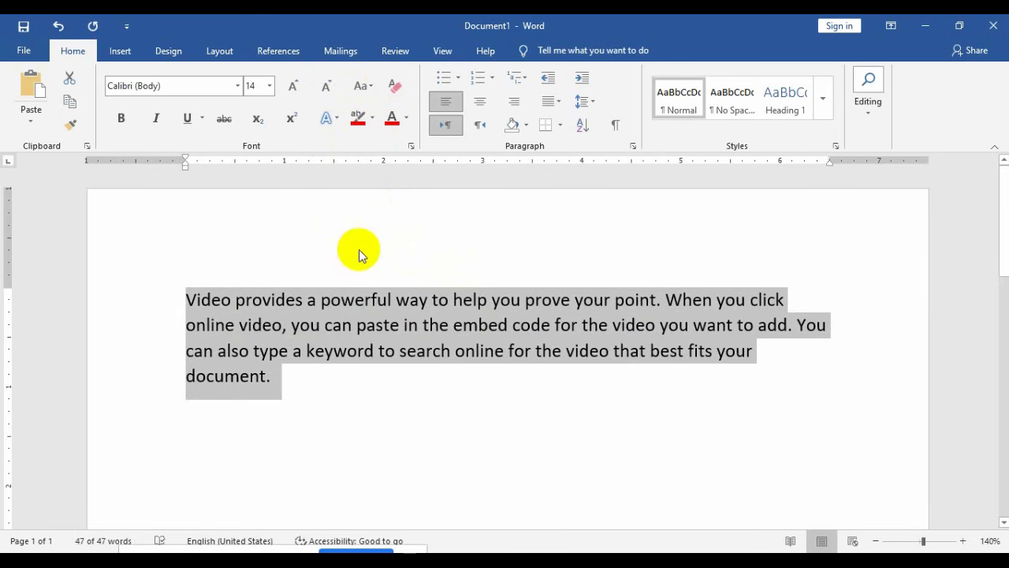
{"action": "left_click", "coordinate": [299, 372]}
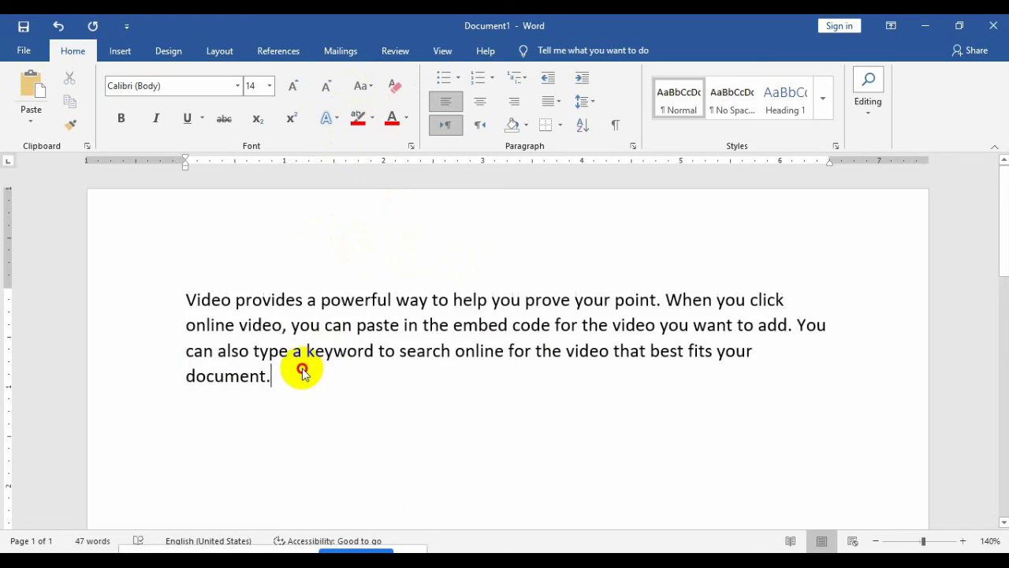
{"action": "left_click_drag", "start_coordinate": [300, 372], "coordinate": [195, 284]}
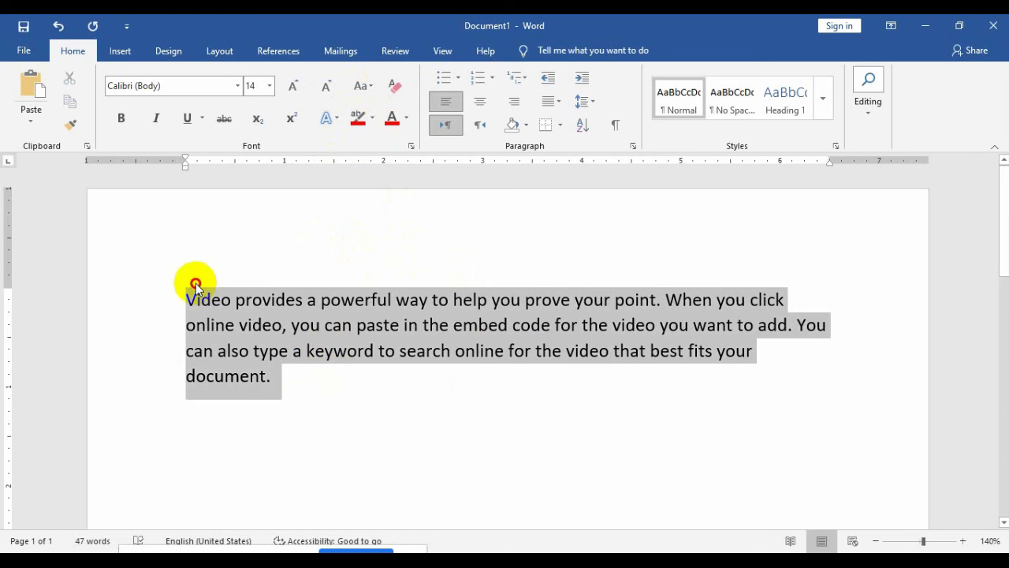
Step: Try font sizes 90 and 50 on the paragraph, finally setting it to 20 pt
{"action": "left_click", "coordinate": [270, 86]}
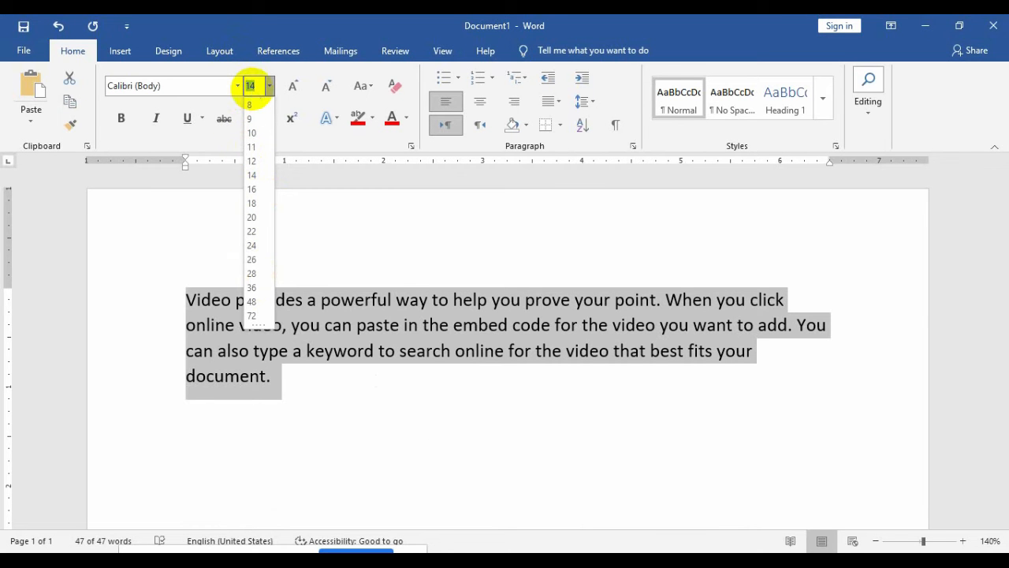
{"action": "type", "text": "90"}
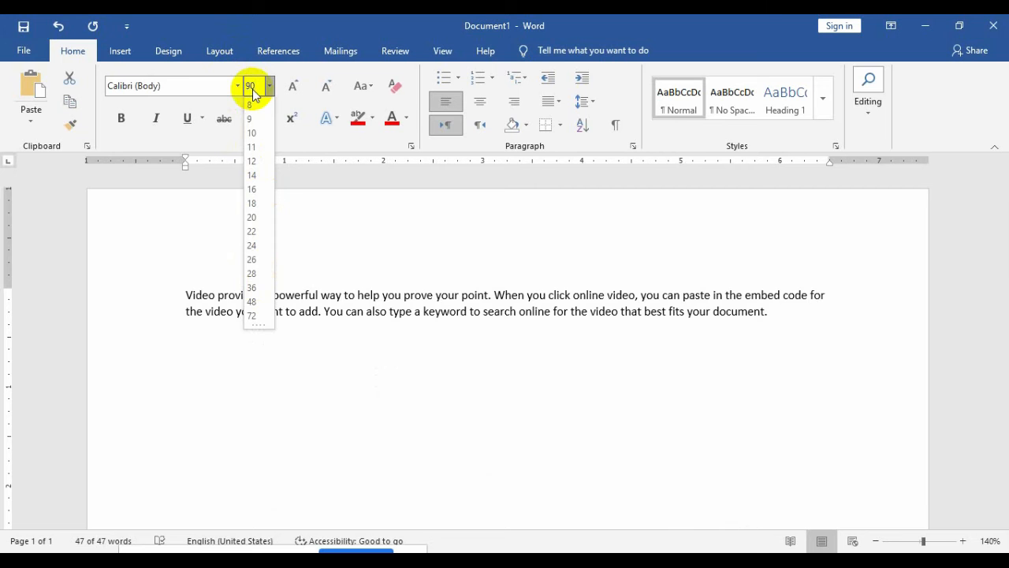
{"action": "key", "text": "Return"}
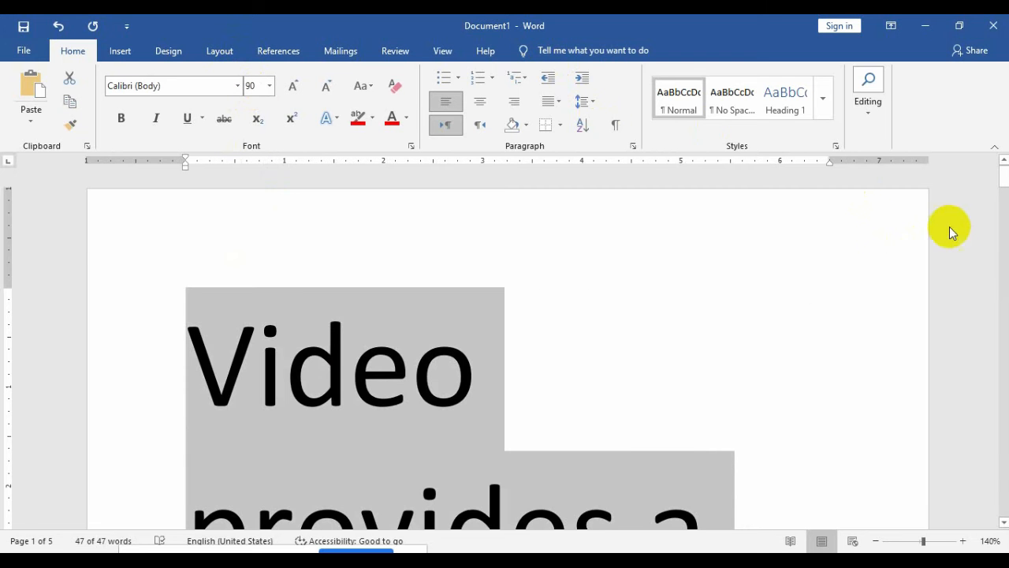
{"action": "left_click_drag", "start_coordinate": [1003, 173], "coordinate": [1003, 266]}
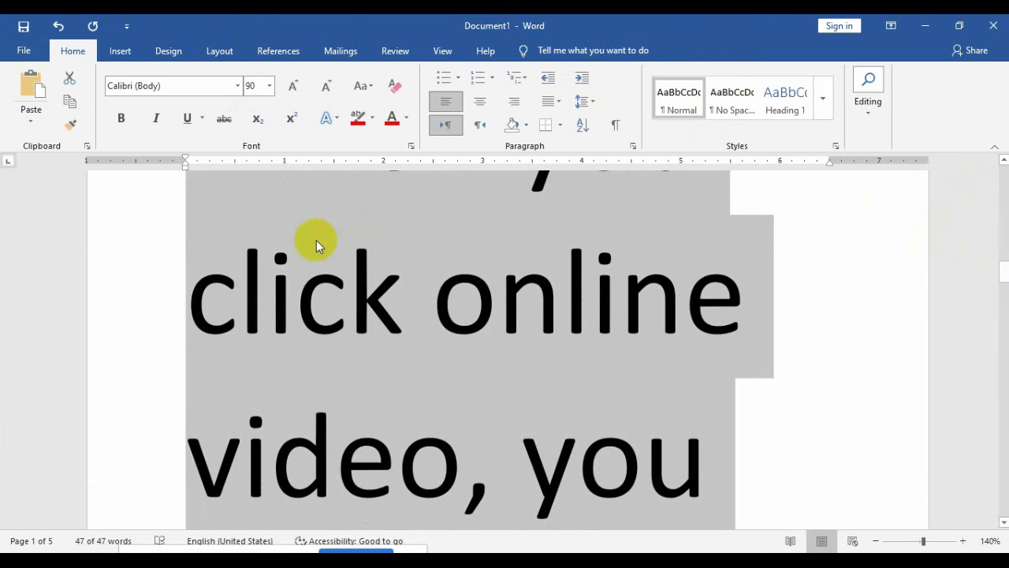
{"action": "left_click", "coordinate": [250, 88]}
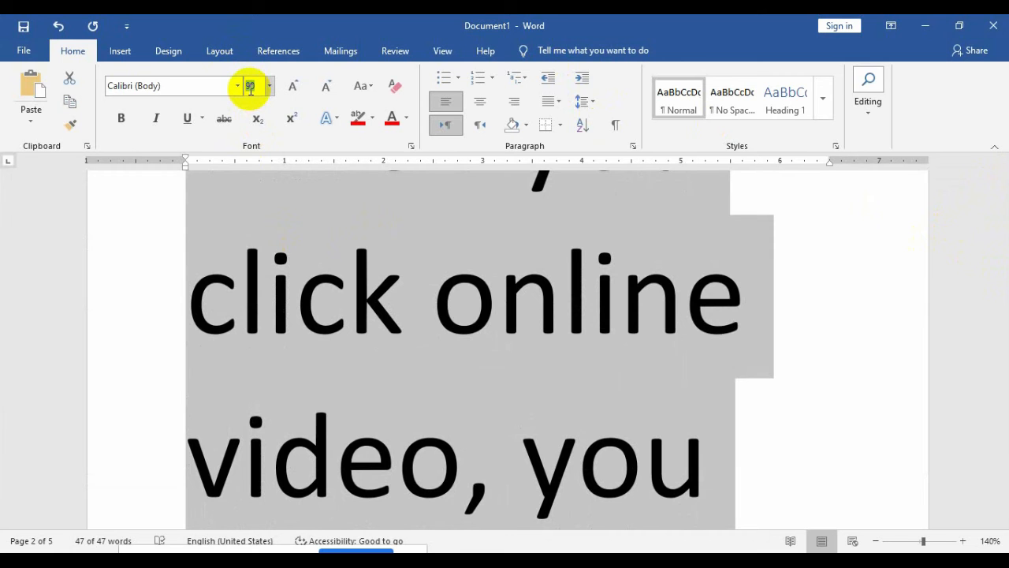
{"action": "type", "text": "50"}
{"action": "key", "text": "Return"}
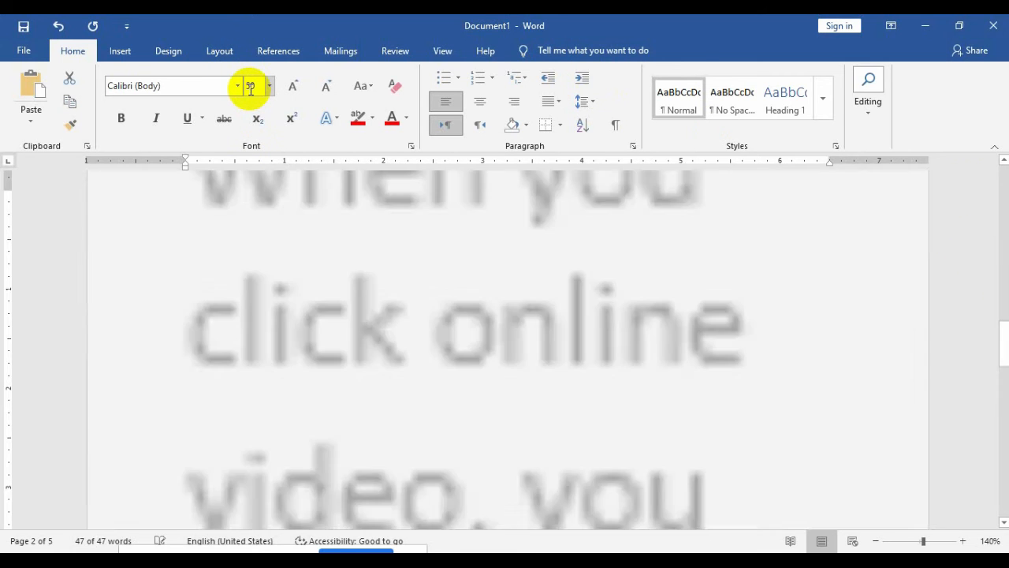
{"action": "left_click", "coordinate": [250, 89]}
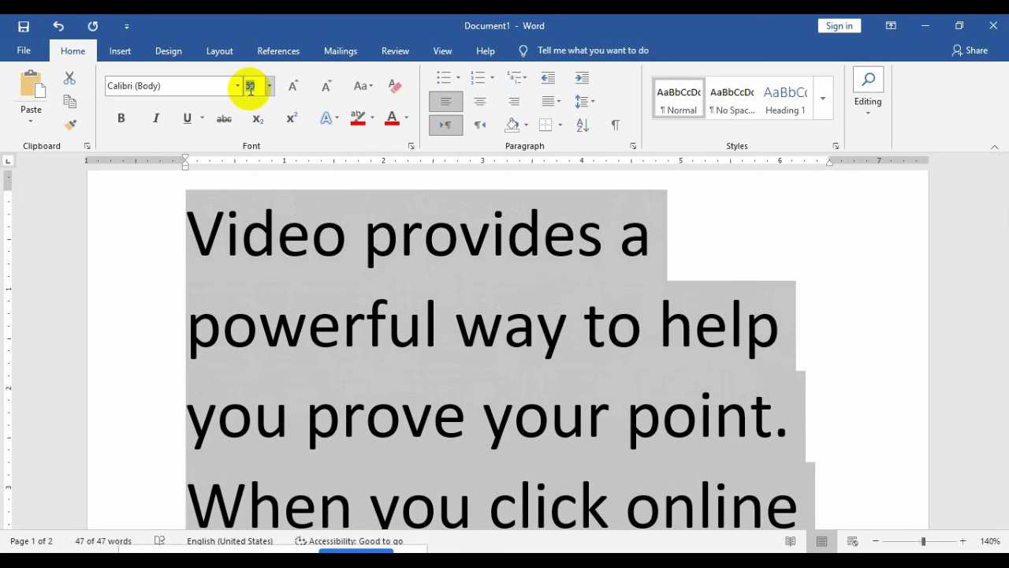
{"action": "type", "text": "20"}
{"action": "key", "text": "Return"}
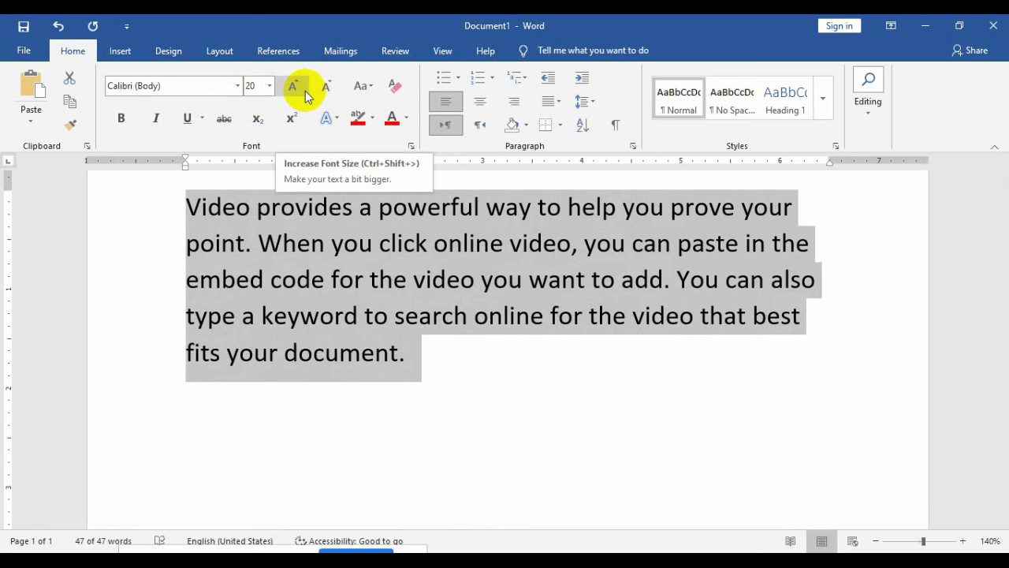
Step: Step the paragraph size up and down with Grow Font and Shrink Font, returning to 20 pt
{"action": "left_click", "coordinate": [302, 92]}
{"action": "left_click", "coordinate": [302, 91]}
{"action": "left_click", "coordinate": [303, 92]}
{"action": "left_click", "coordinate": [303, 92]}
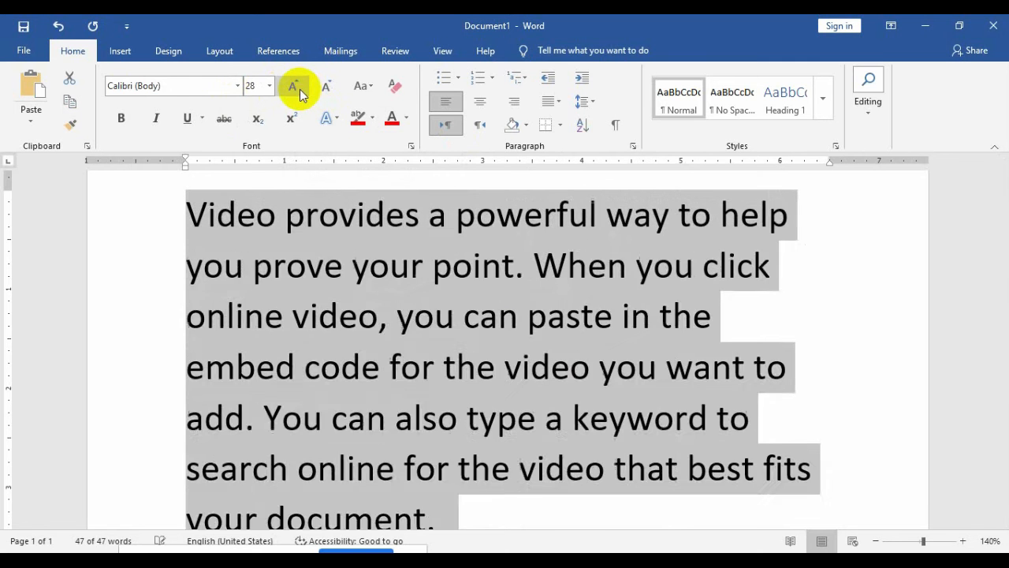
{"action": "left_click", "coordinate": [303, 91]}
{"action": "left_click", "coordinate": [303, 91]}
{"action": "left_click", "coordinate": [323, 94]}
{"action": "left_click", "coordinate": [323, 93]}
{"action": "left_click", "coordinate": [323, 93]}
{"action": "left_click", "coordinate": [323, 93]}
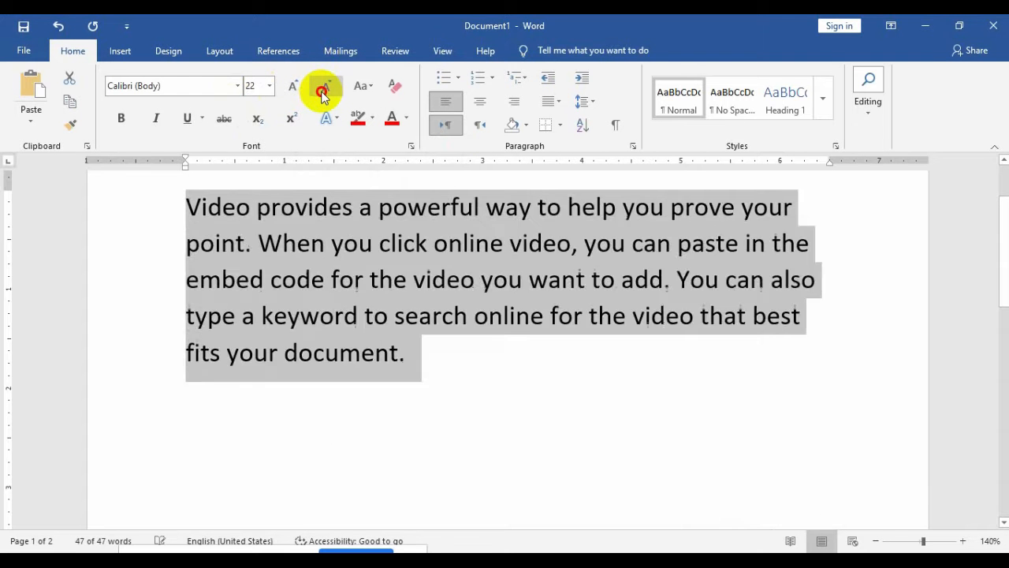
{"action": "left_click", "coordinate": [324, 93]}
{"action": "left_click", "coordinate": [323, 93]}
{"action": "left_click", "coordinate": [323, 93]}
{"action": "left_click", "coordinate": [323, 93]}
{"action": "left_click", "coordinate": [323, 93]}
{"action": "left_click", "coordinate": [301, 90]}
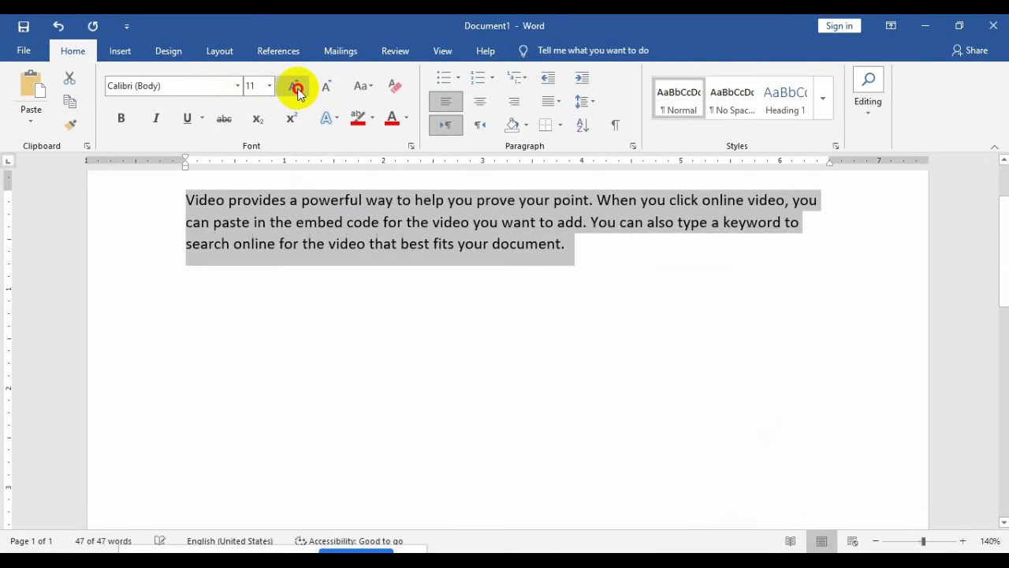
{"action": "left_click", "coordinate": [300, 92]}
{"action": "left_click", "coordinate": [299, 92]}
{"action": "left_click", "coordinate": [295, 89]}
{"action": "left_click", "coordinate": [294, 89]}
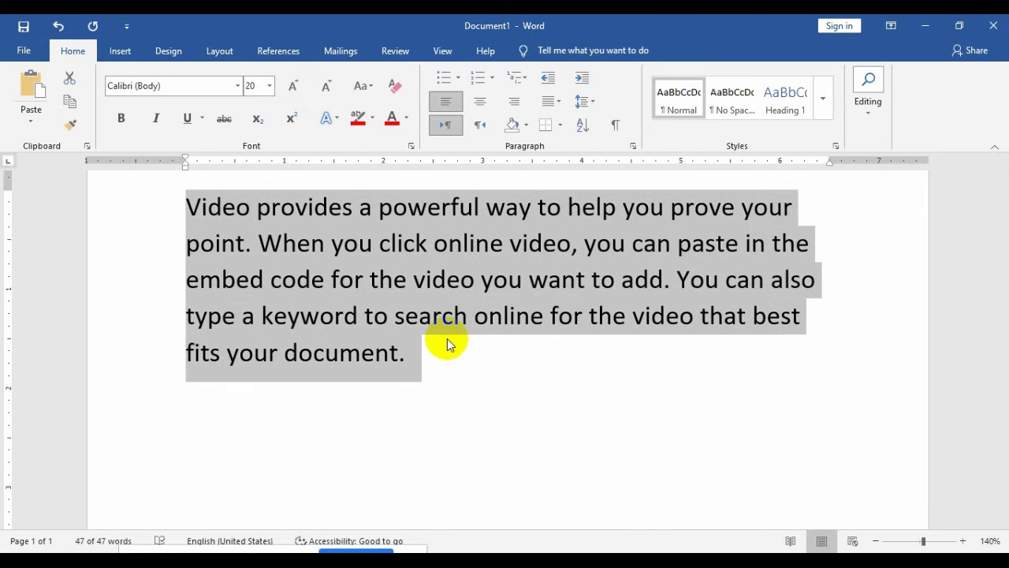
Step: Fine-tune the size one point at a time with Ctrl+[ and Ctrl+], ending at 21 pt
{"action": "key", "text": "ctrl+bracketleft"}
{"action": "key", "text": "ctrl+bracketleft"}
{"action": "key", "text": "ctrl+bracketleft"}
{"action": "key", "text": "ctrl+bracketleft"}
{"action": "key", "text": "ctrl+bracketleft"}
{"action": "key", "text": "ctrl+bracketright"}
{"action": "key", "text": "ctrl+bracketright"}
{"action": "key", "text": "ctrl+bracketright"}
{"action": "key", "text": "ctrl+bracketright"}
{"action": "key", "text": "ctrl+bracketright"}
{"action": "key", "text": "ctrl+bracketright"}
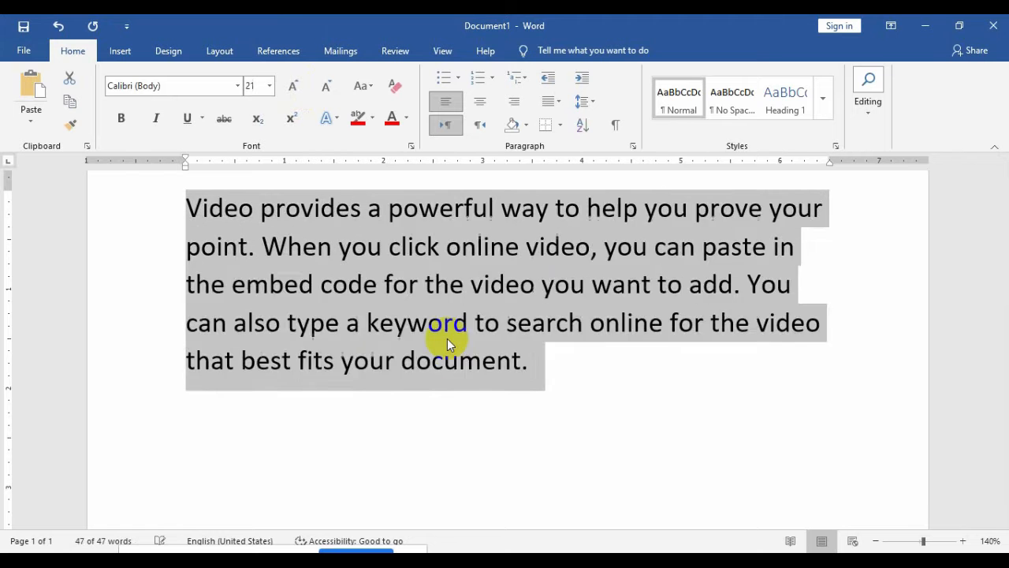
{"action": "key", "text": "ctrl+bracketright"}
{"action": "key", "text": "ctrl+bracketright"}
{"action": "key", "text": "ctrl+bracketright"}
{"action": "key", "text": "ctrl+bracketright"}
{"action": "key", "text": "ctrl+bracketright"}
{"action": "key", "text": "ctrl+bracketright"}
{"action": "key", "text": "ctrl+bracketleft"}
{"action": "key", "text": "ctrl+bracketleft"}
{"action": "key", "text": "ctrl+bracketleft"}
{"action": "key", "text": "ctrl+bracketleft"}
{"action": "key", "text": "ctrl+bracketleft"}
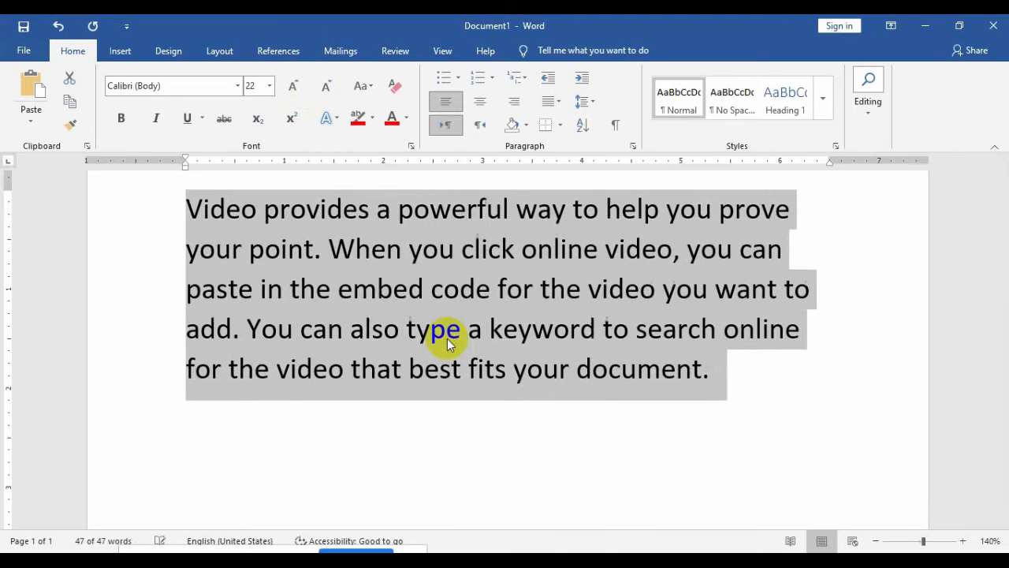
{"action": "key", "text": "ctrl+bracketleft"}
{"action": "key", "text": "ctrl+bracketleft"}
{"action": "key", "text": "ctrl+bracketleft"}
{"action": "key", "text": "ctrl+bracketleft"}
{"action": "key", "text": "ctrl+bracketleft"}
{"action": "key", "text": "ctrl+bracketleft"}
{"action": "key", "text": "ctrl+bracketright"}
{"action": "key", "text": "ctrl+bracketright"}
{"action": "key", "text": "ctrl+bracketright"}
{"action": "key", "text": "ctrl+bracketright"}
{"action": "key", "text": "ctrl+bracketright"}
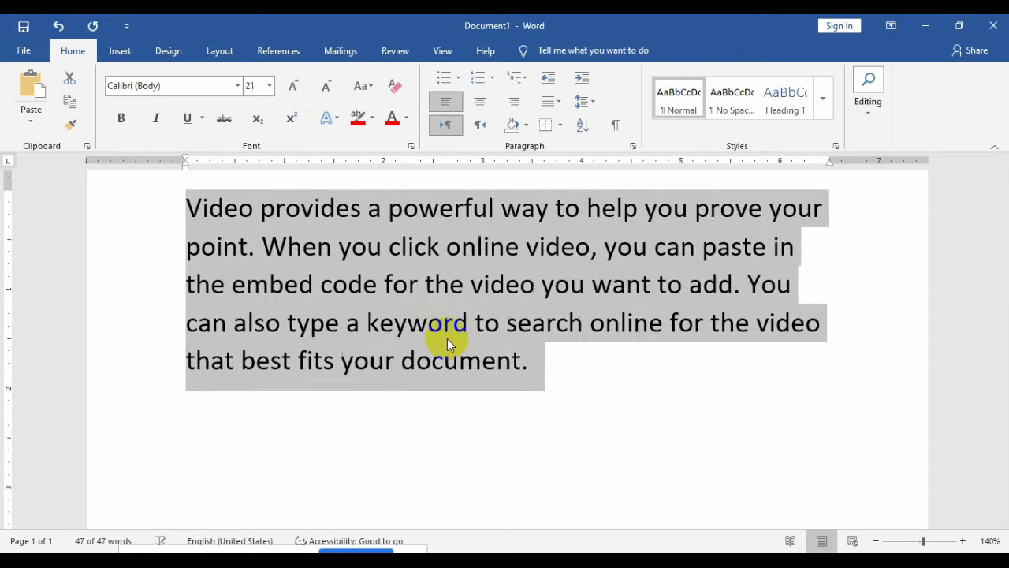
{"action": "key", "text": "ctrl+bracketright"}
{"action": "key", "text": "ctrl+bracketright"}
{"action": "key", "text": "ctrl+bracketright"}
{"action": "key", "text": "ctrl+bracketleft"}
{"action": "key", "text": "ctrl+bracketleft"}
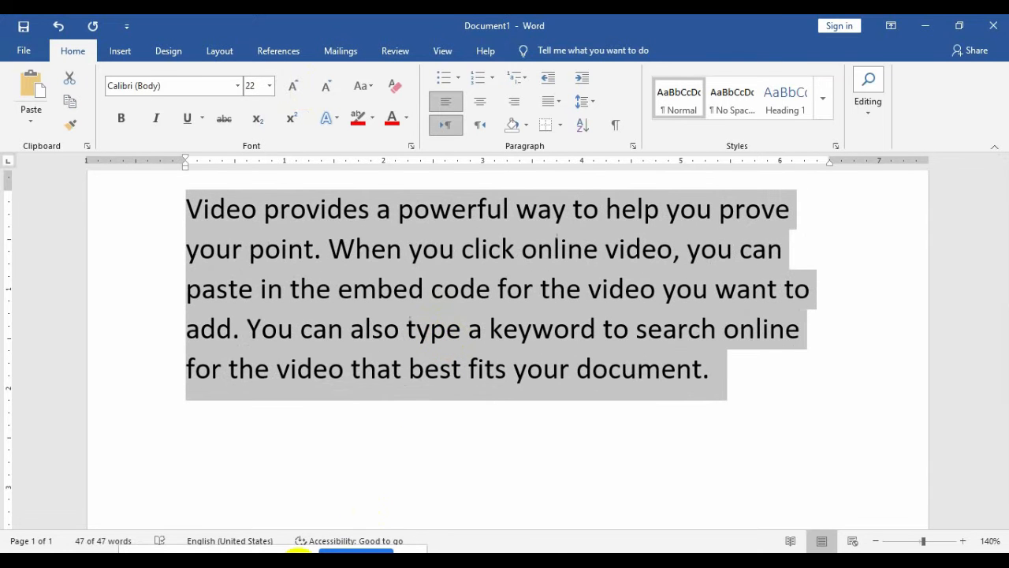
{"action": "left_click", "coordinate": [273, 558]}
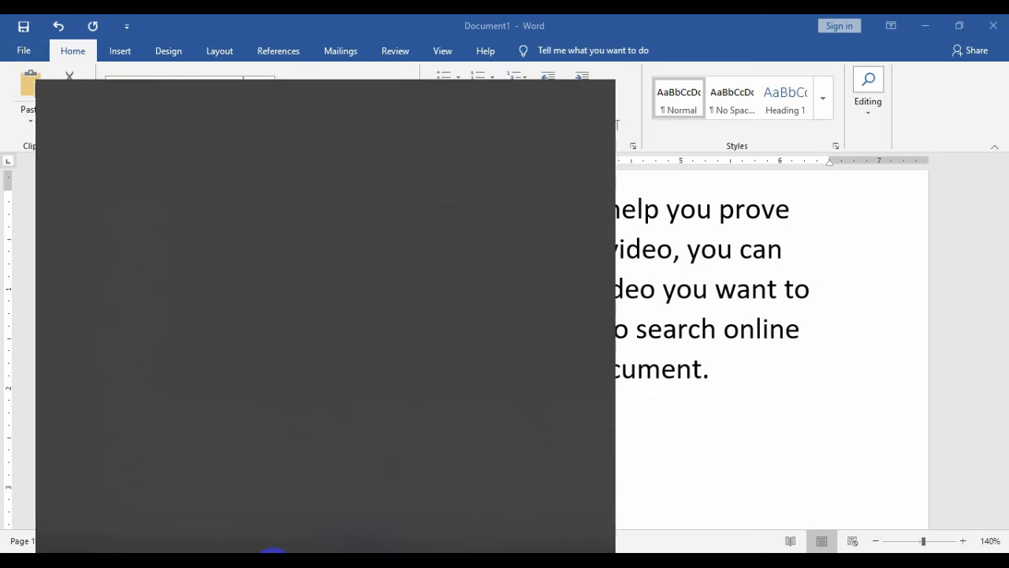
{"action": "type", "text": "on"}
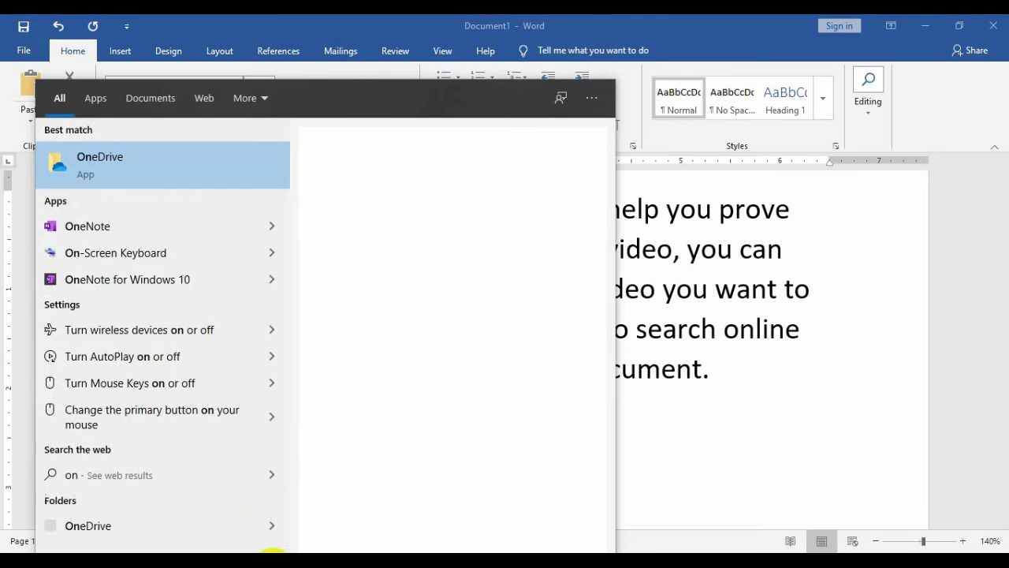
{"action": "left_click", "coordinate": [190, 210]}
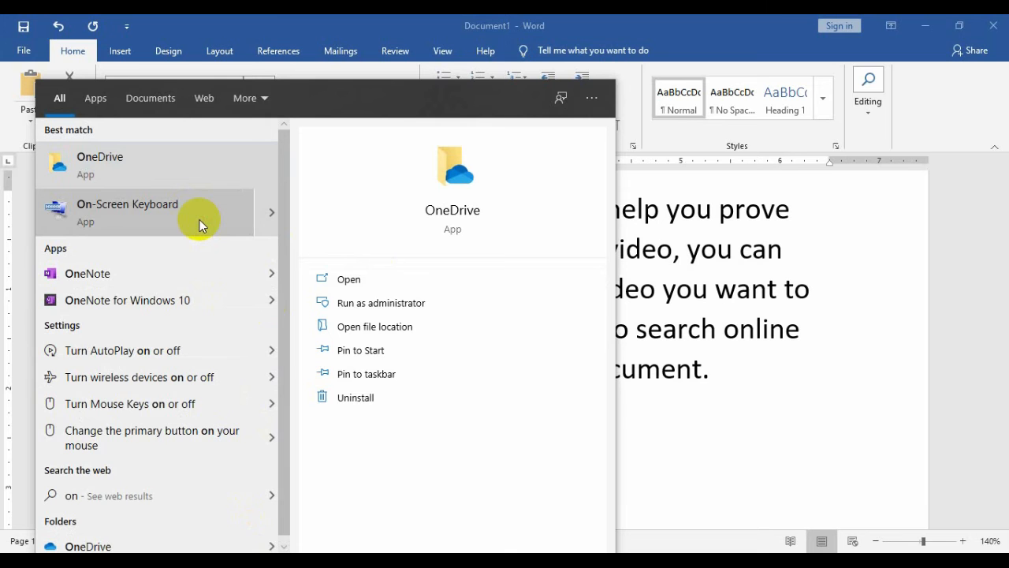
{"action": "left_click", "coordinate": [119, 207]}
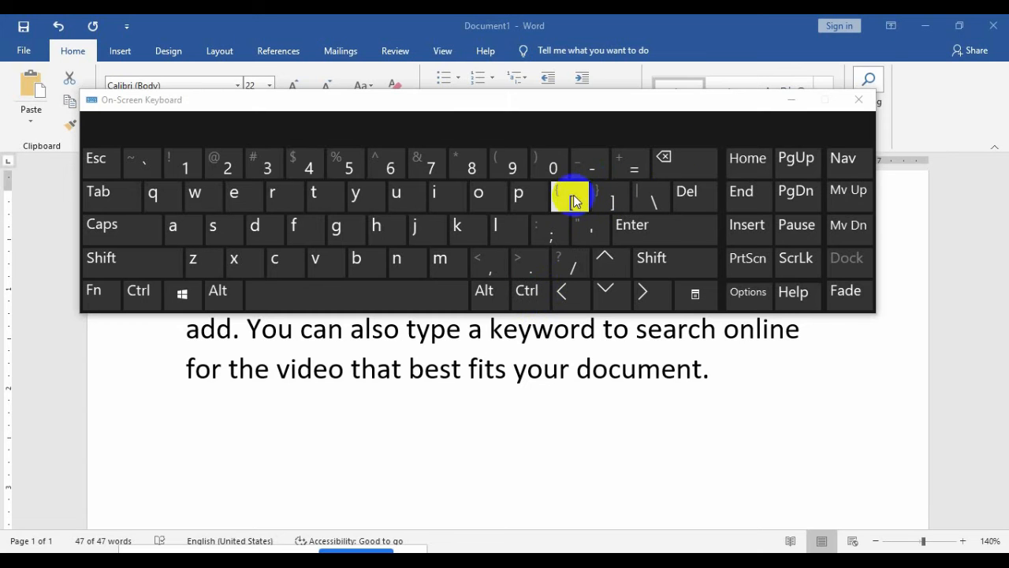
{"action": "left_click", "coordinate": [859, 99]}
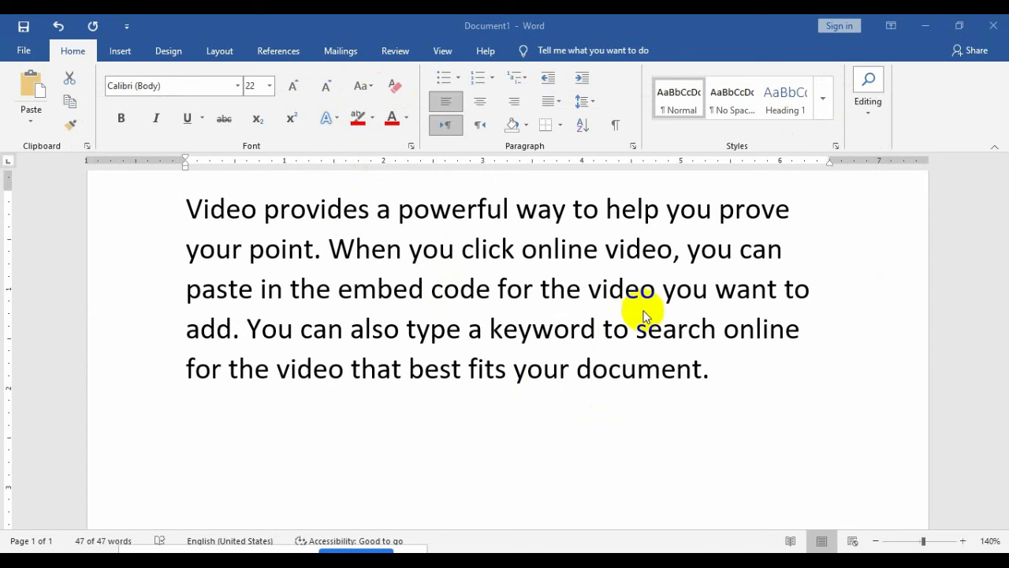
Step: Select the whole 22 pt paragraph and change its font to Algerian
{"action": "triple_click", "coordinate": [729, 375]}
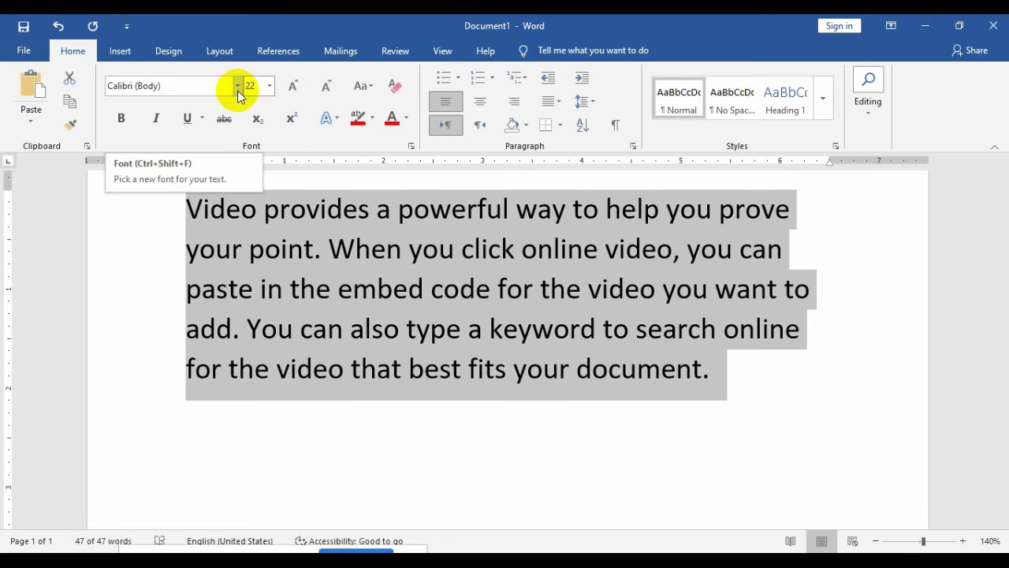
{"action": "left_click", "coordinate": [237, 90]}
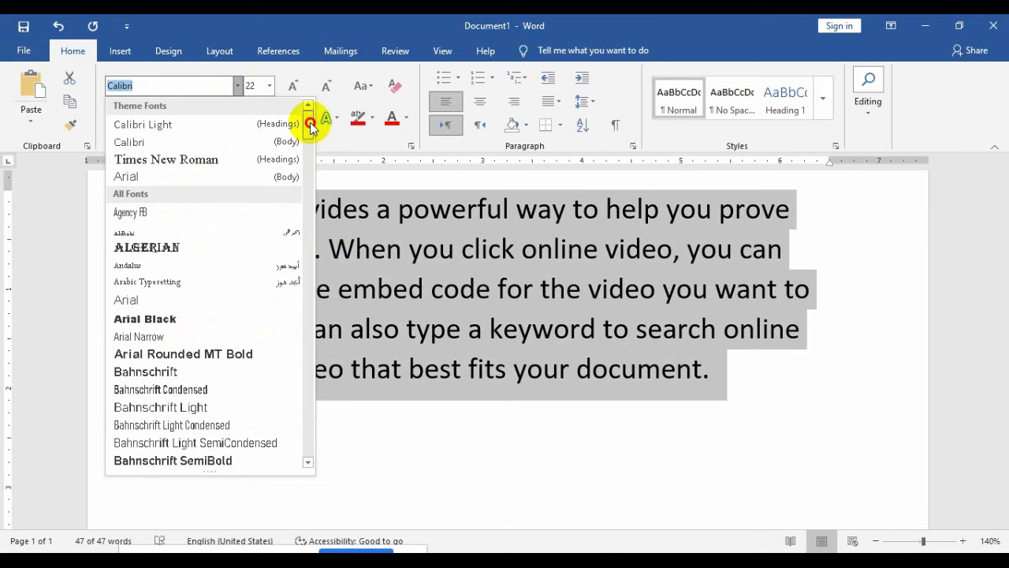
{"action": "left_click_drag", "start_coordinate": [309, 120], "coordinate": [310, 241]}
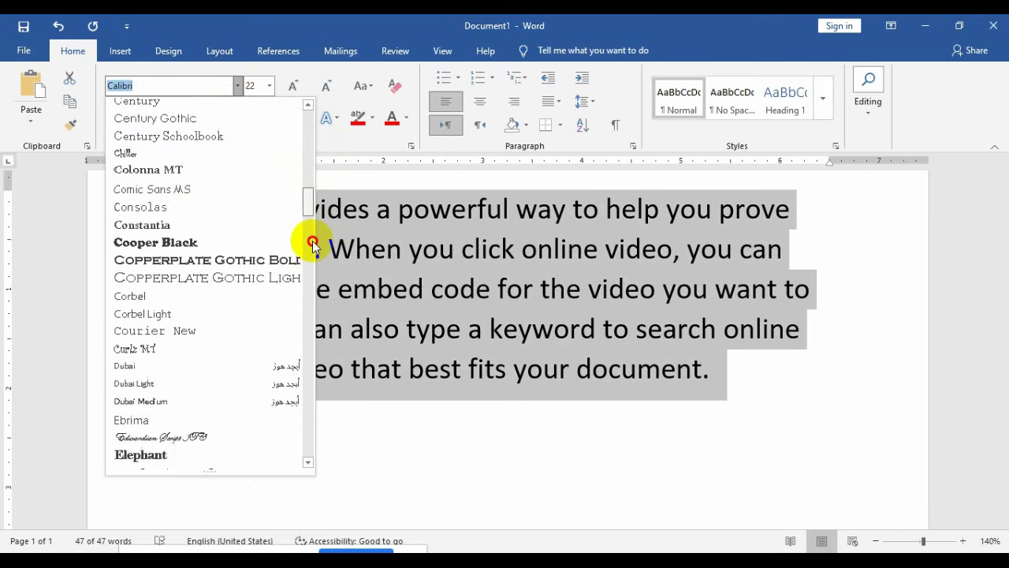
{"action": "scroll", "coordinate": [313, 282], "scroll_direction": "down", "scroll_amount": 20}
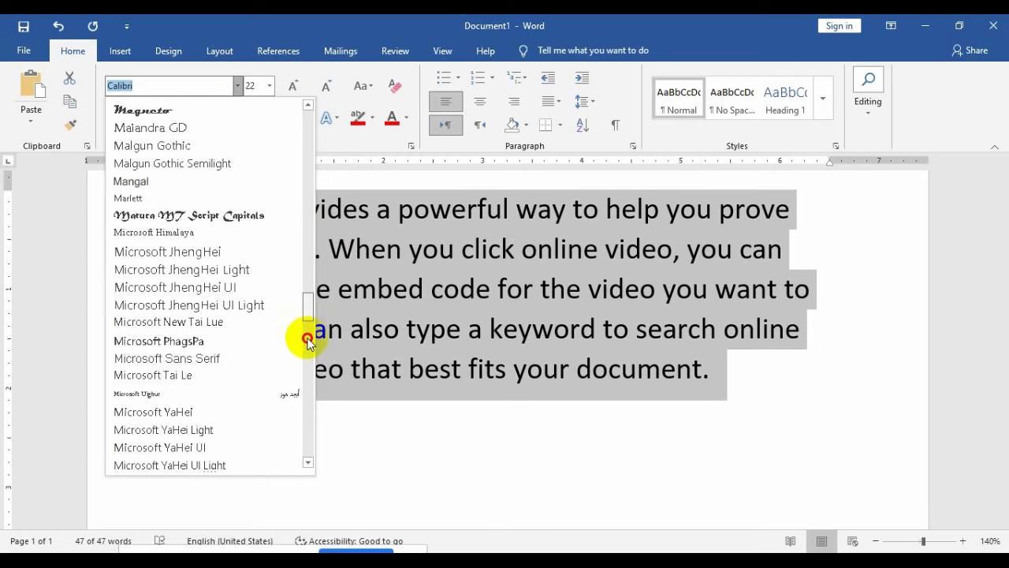
{"action": "scroll", "coordinate": [308, 347], "scroll_direction": "down", "scroll_amount": 19}
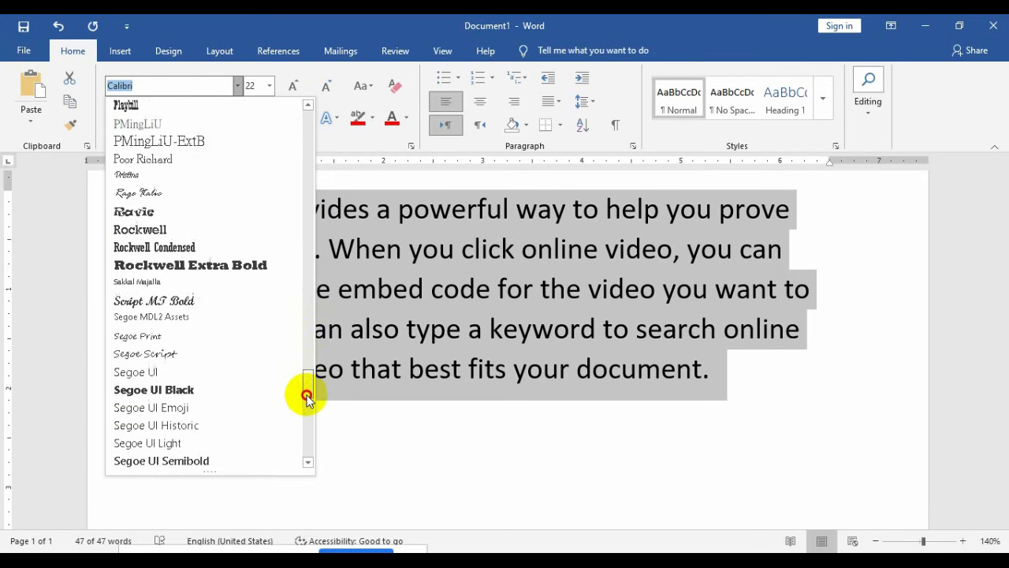
{"action": "left_click_drag", "start_coordinate": [307, 410], "coordinate": [304, 124]}
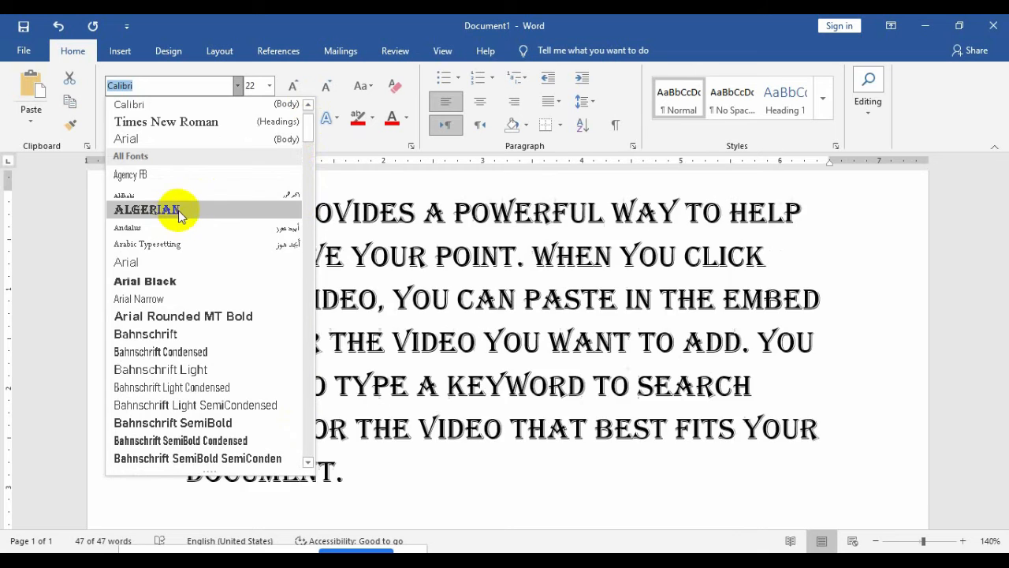
{"action": "left_click", "coordinate": [146, 209]}
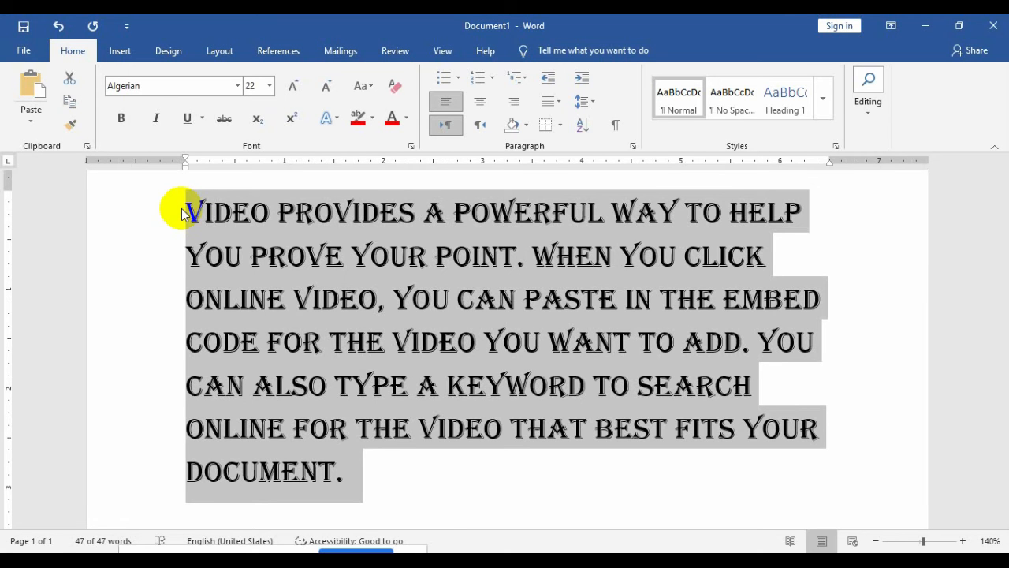
{"action": "left_click", "coordinate": [237, 86]}
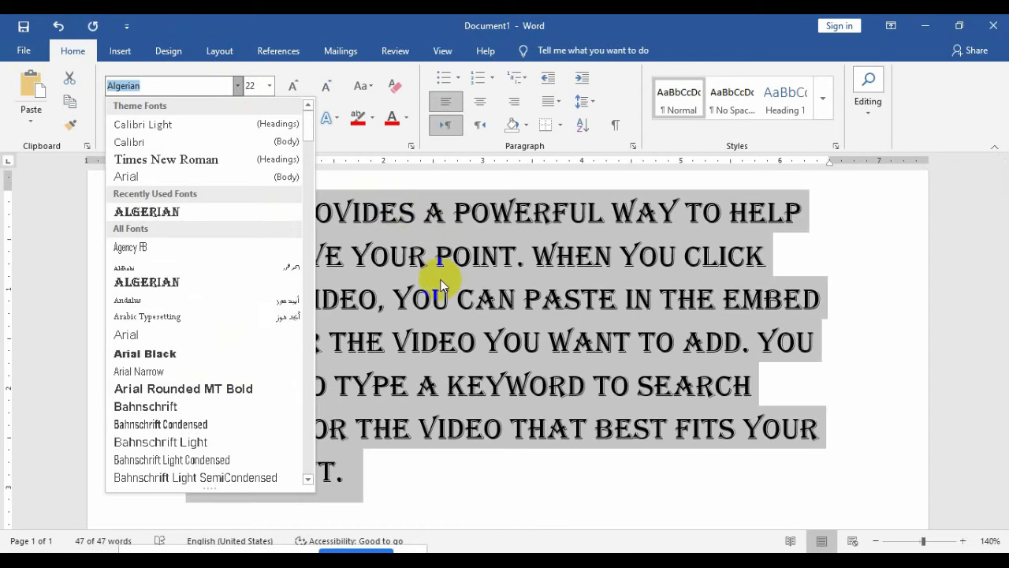
{"action": "left_click", "coordinate": [442, 280]}
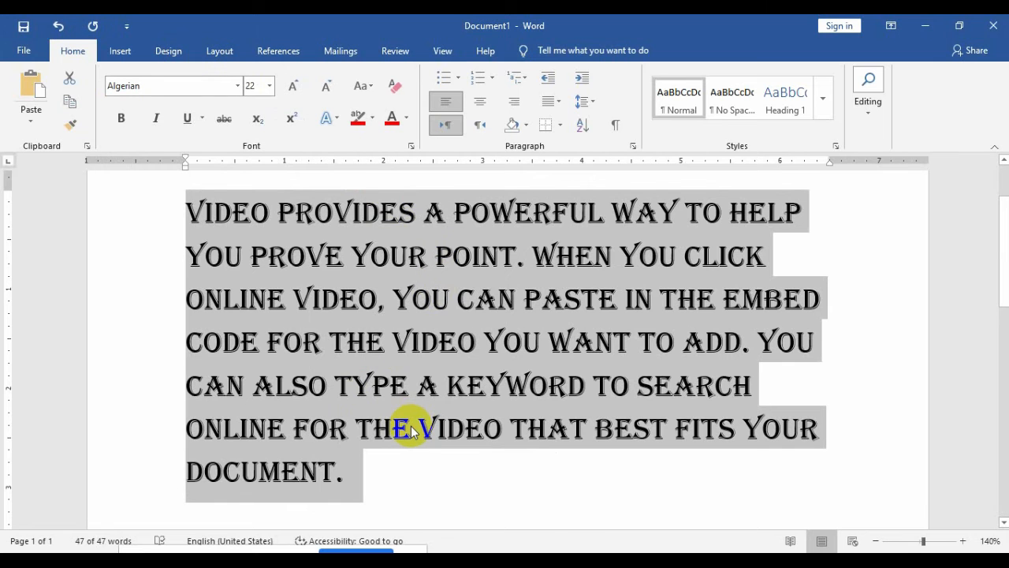
Step: Delete the Algerian paragraph and start a fresh line on the empty page
{"action": "key", "text": "Delete"}
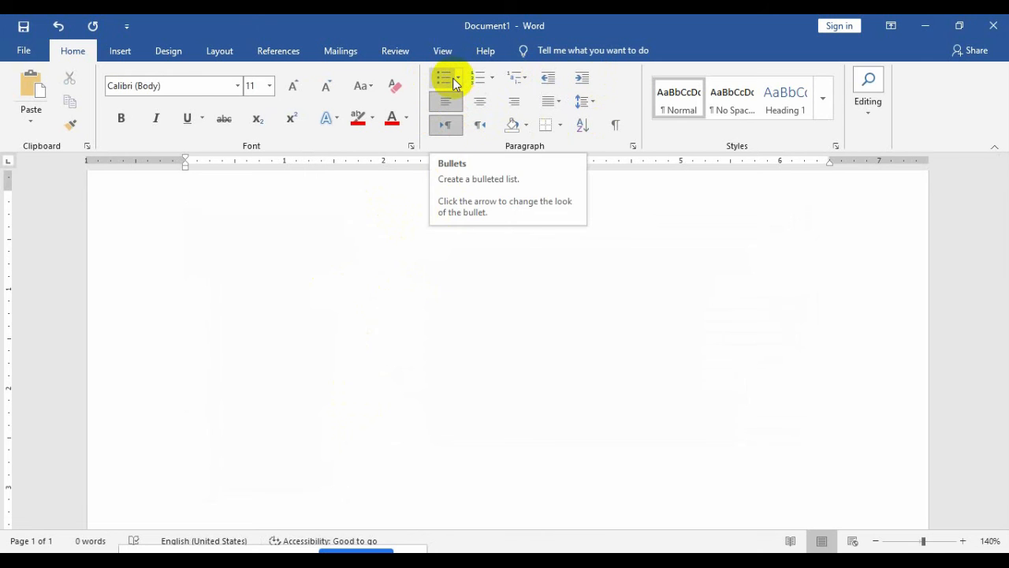
{"action": "key", "text": "Return"}
{"action": "key", "text": "Return"}
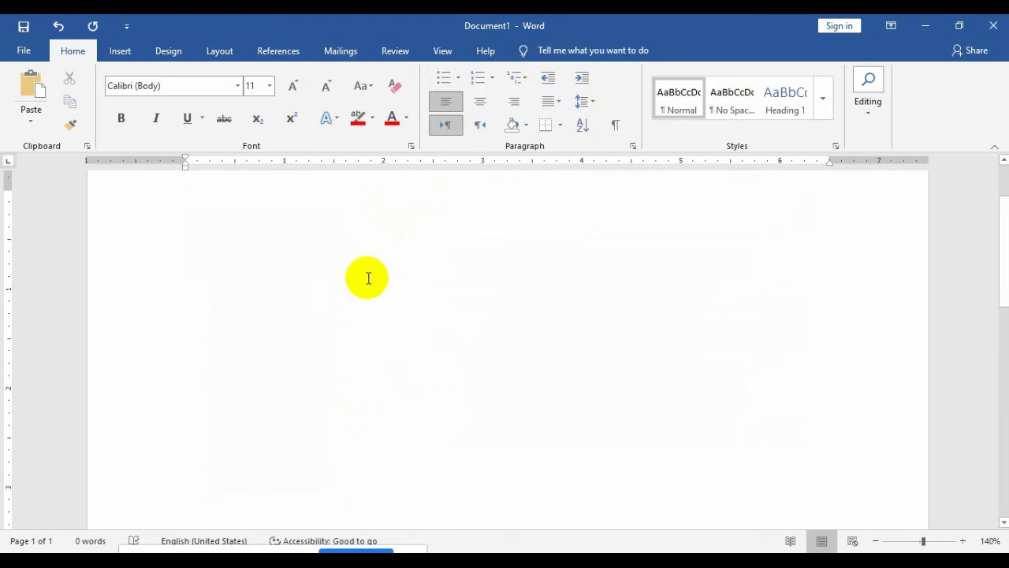
Step: Type the line 'Parts of computer', correcting the typo 'sof' to 'of'
{"action": "type", "text": "parts sof "}
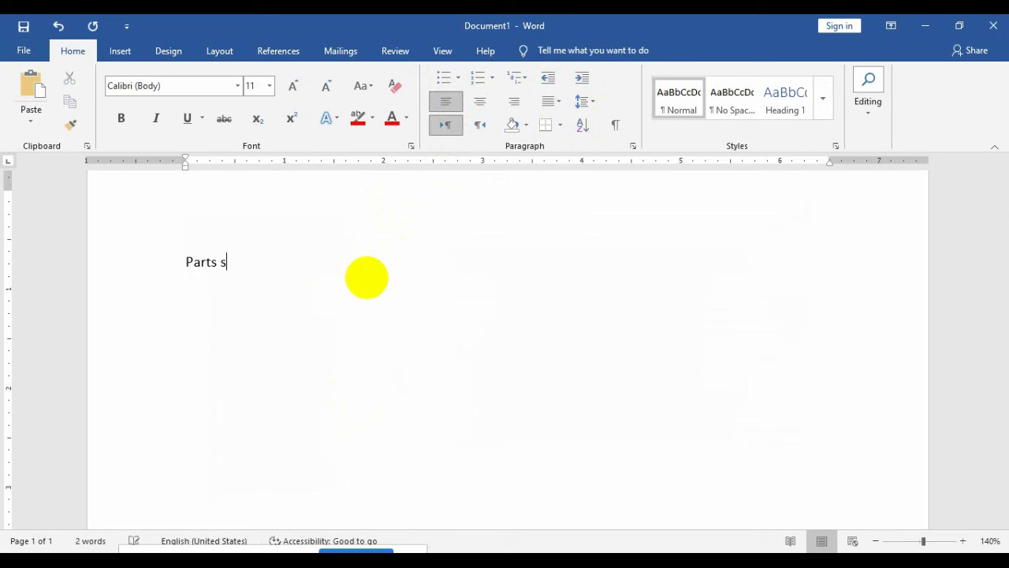
{"action": "type", "text": "computer"}
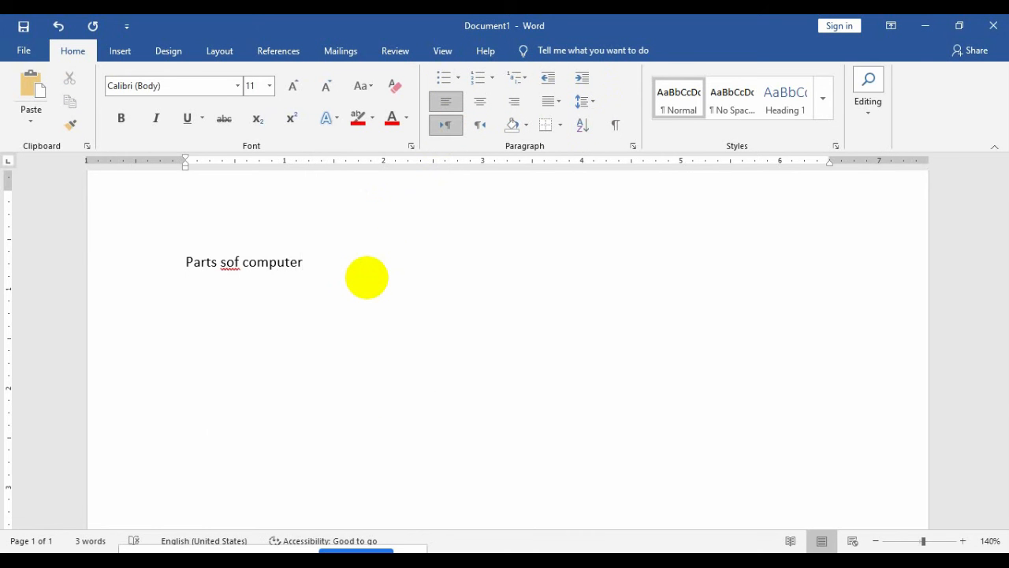
{"action": "key", "text": "Return"}
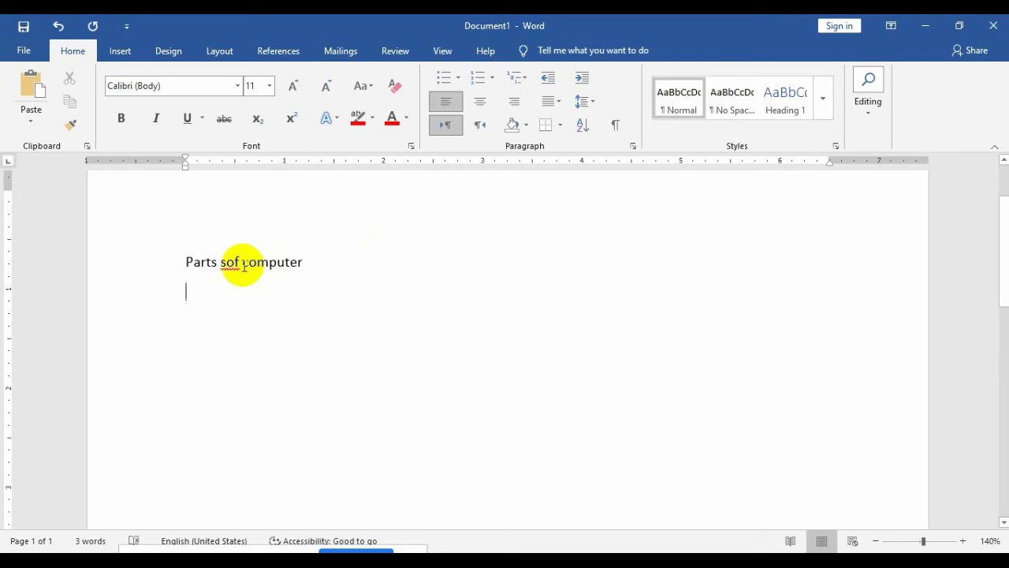
{"action": "key", "text": "BackSpace"}
{"action": "key", "text": "BackSpace"}
{"action": "key", "text": "BackSpace"}
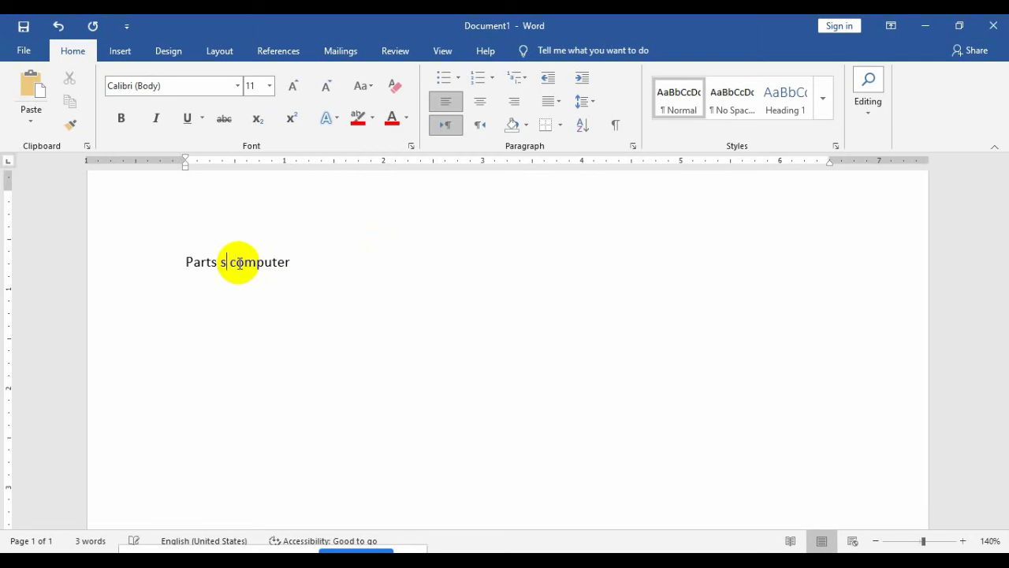
{"action": "type", "text": "of"}
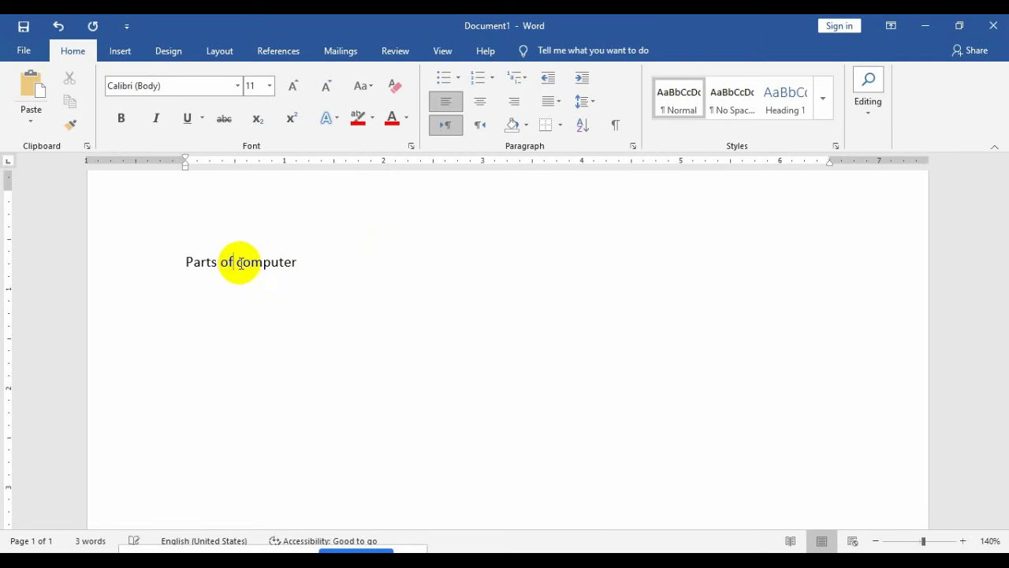
Step: Make the 'Parts of computer' heading bold, italic and dark red
{"action": "left_click_drag", "start_coordinate": [272, 267], "coordinate": [183, 261]}
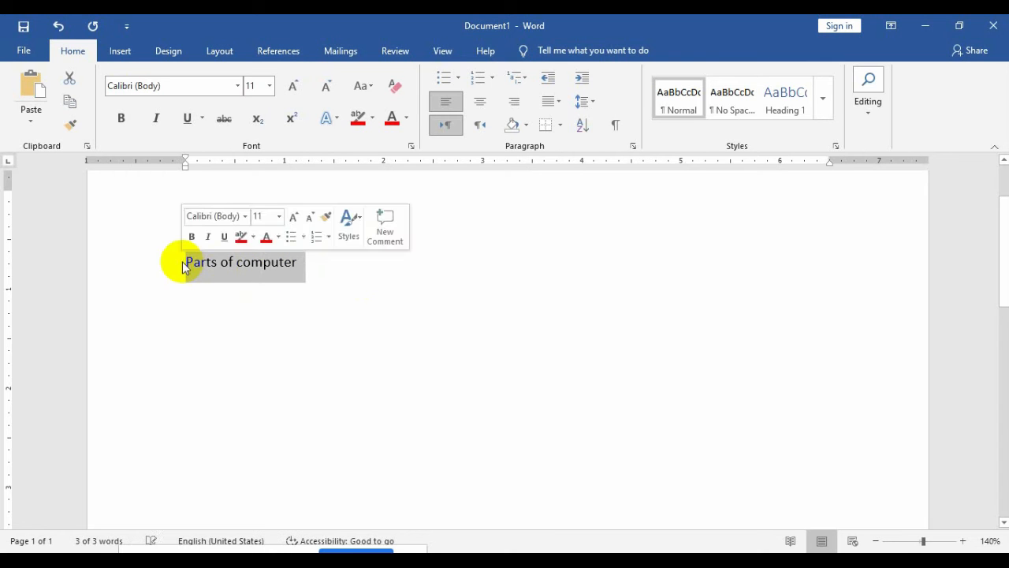
{"action": "left_click", "coordinate": [389, 118]}
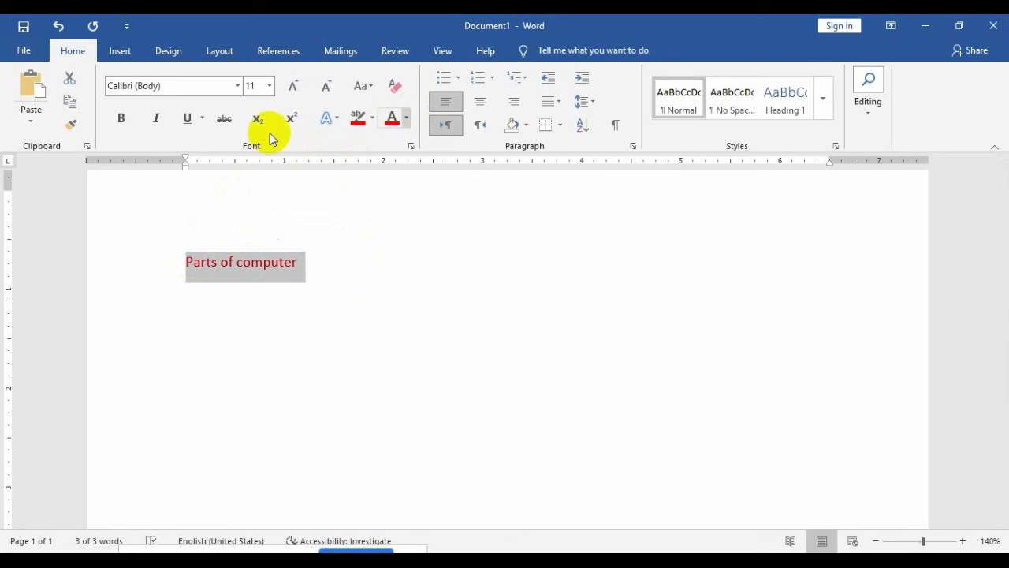
{"action": "left_click", "coordinate": [122, 119]}
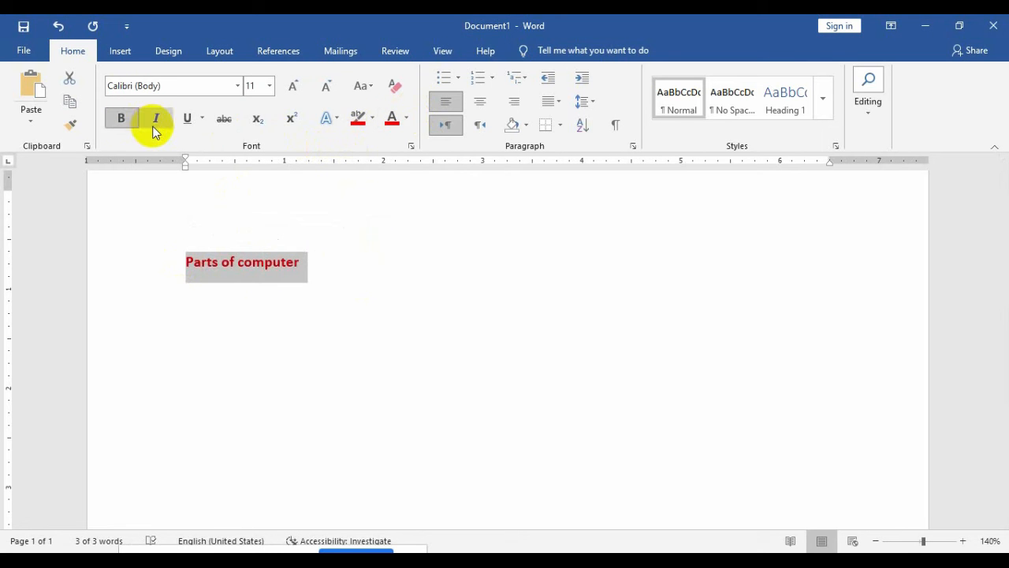
{"action": "left_click", "coordinate": [155, 126]}
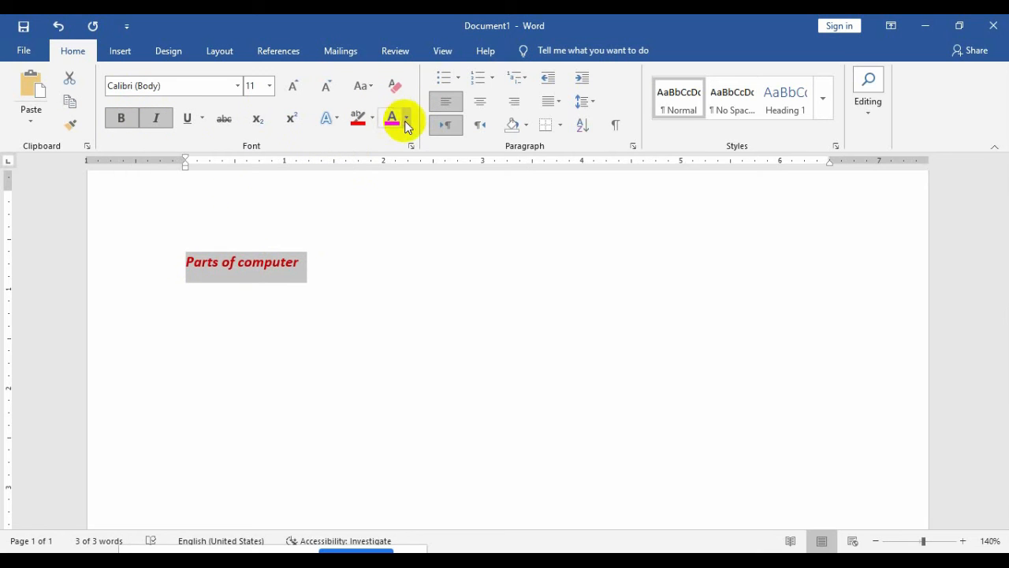
{"action": "left_click", "coordinate": [406, 118]}
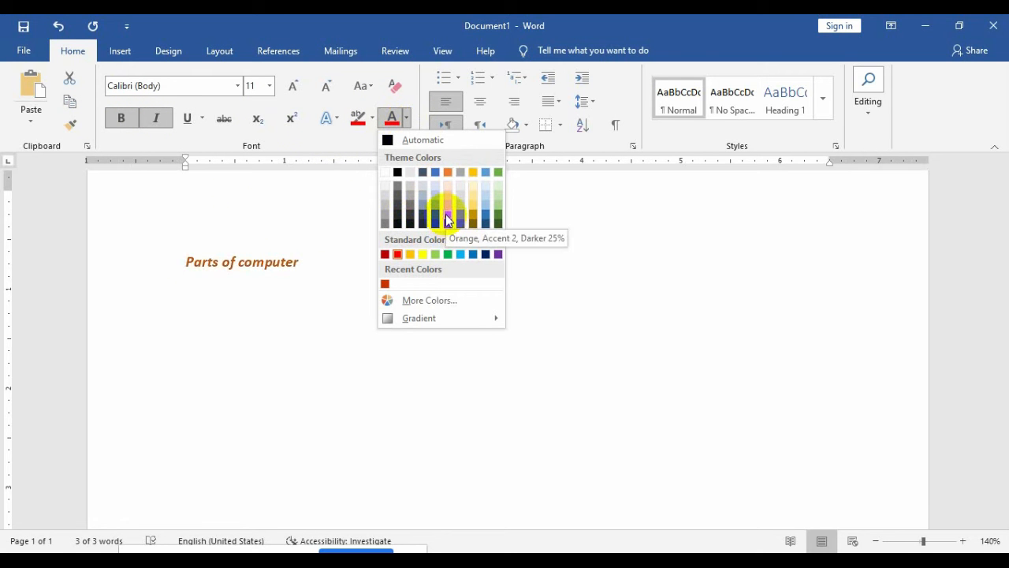
{"action": "left_click", "coordinate": [387, 253]}
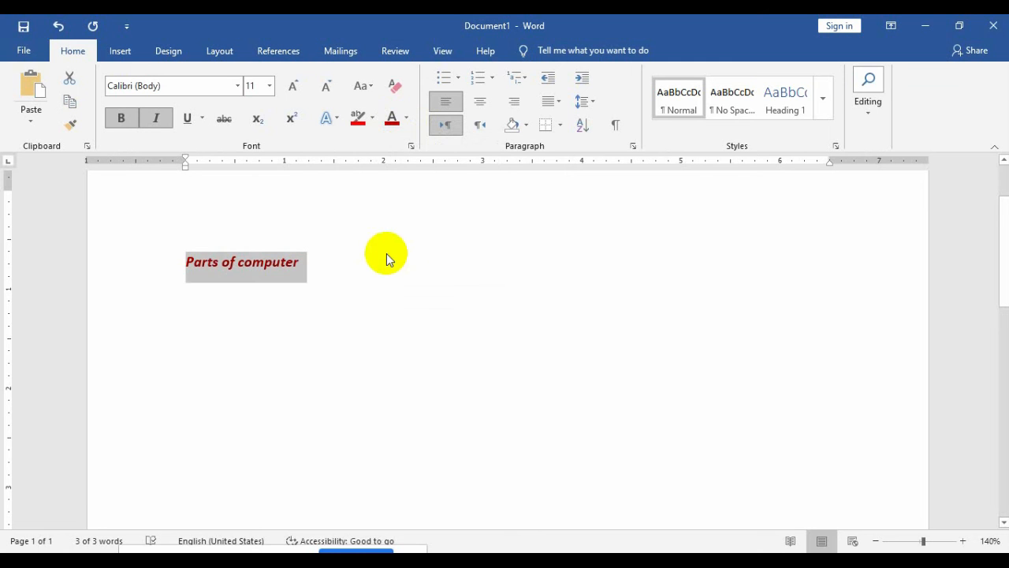
Step: Enlarge the heading to 21 pt and start a new line below it
{"action": "key", "text": "ctrl+shift+period"}
{"action": "key", "text": "ctrl+shift+period"}
{"action": "key", "text": "ctrl+shift+period"}
{"action": "key", "text": "ctrl+shift+period"}
{"action": "key", "text": "ctrl+shift+period"}
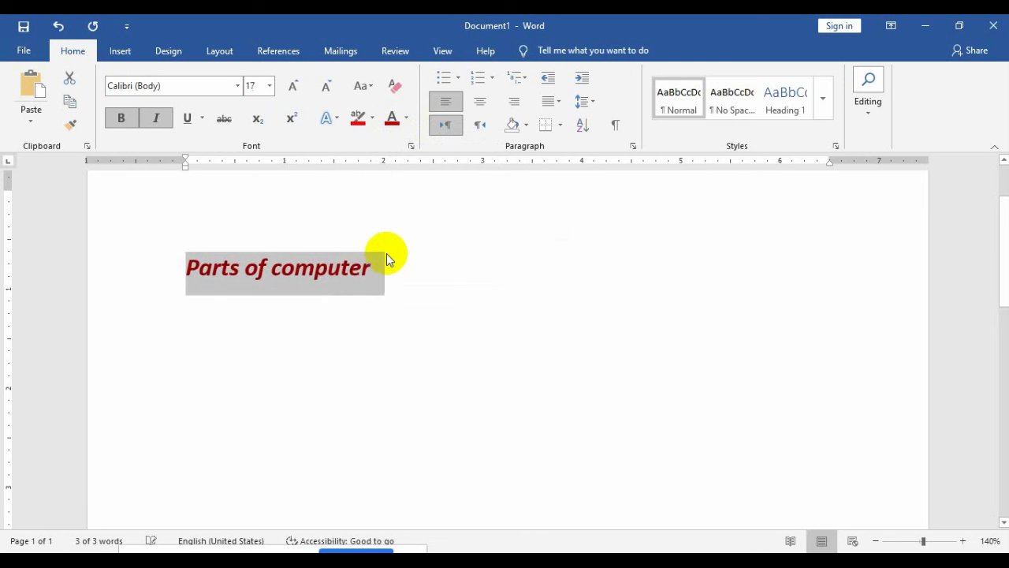
{"action": "key", "text": "ctrl+bracketright"}
{"action": "left_click", "coordinate": [412, 274]}
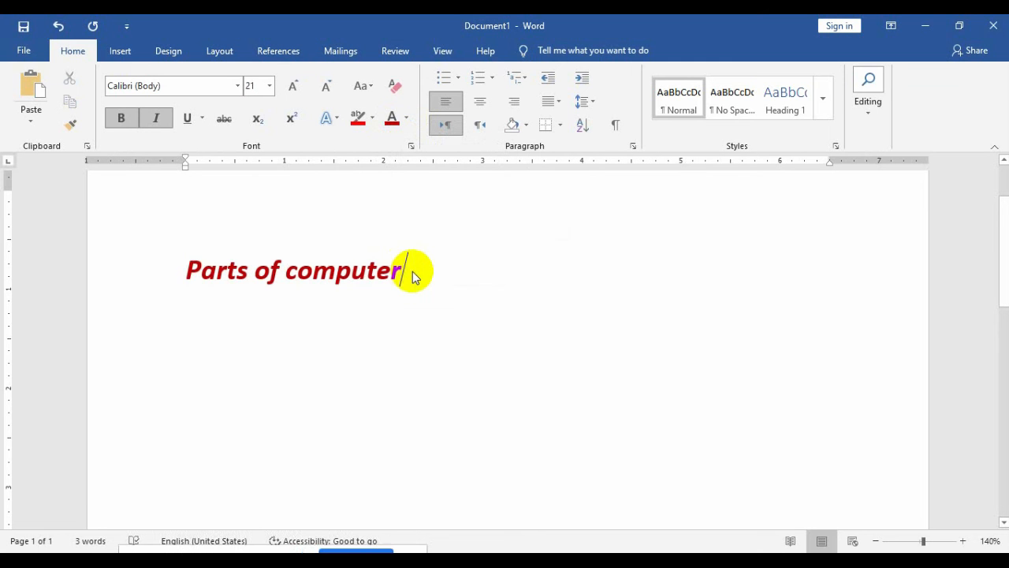
{"action": "key", "text": "Return"}
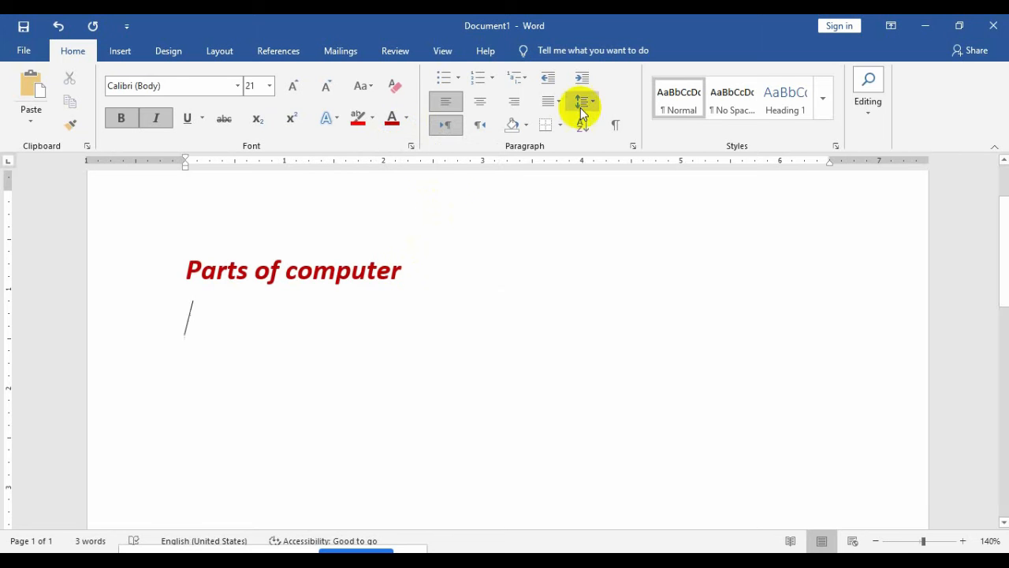
Step: Apply check-mark bullets to the new line and type 'monitor' as the first item
{"action": "left_click", "coordinate": [458, 78]}
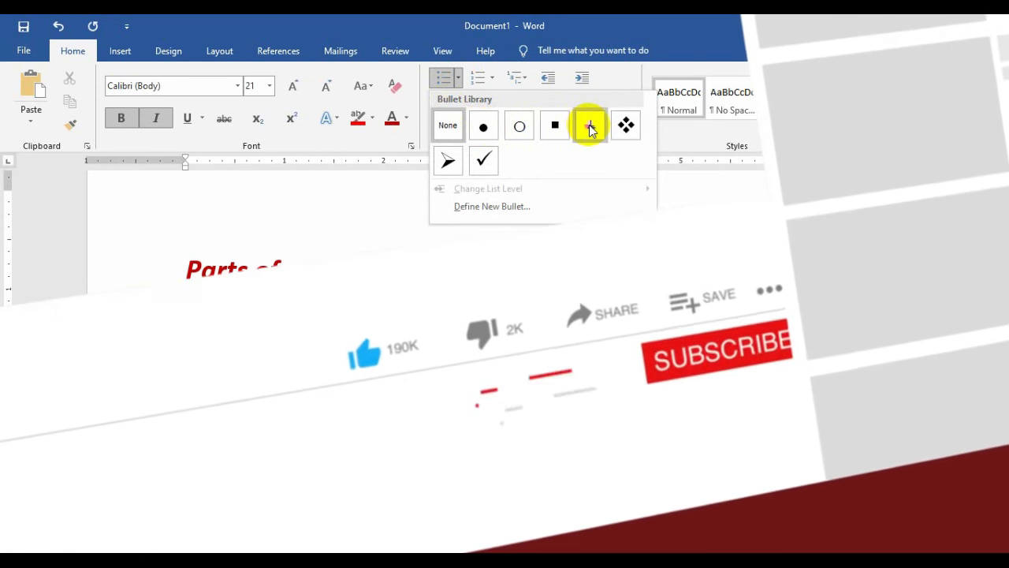
{"action": "left_click", "coordinate": [482, 162]}
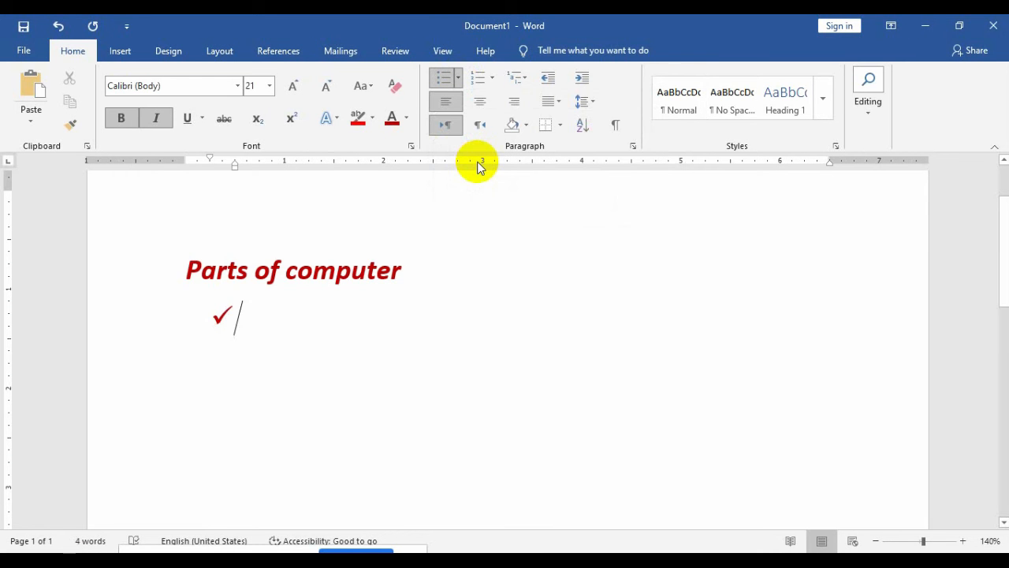
{"action": "type", "text": "monitor"}
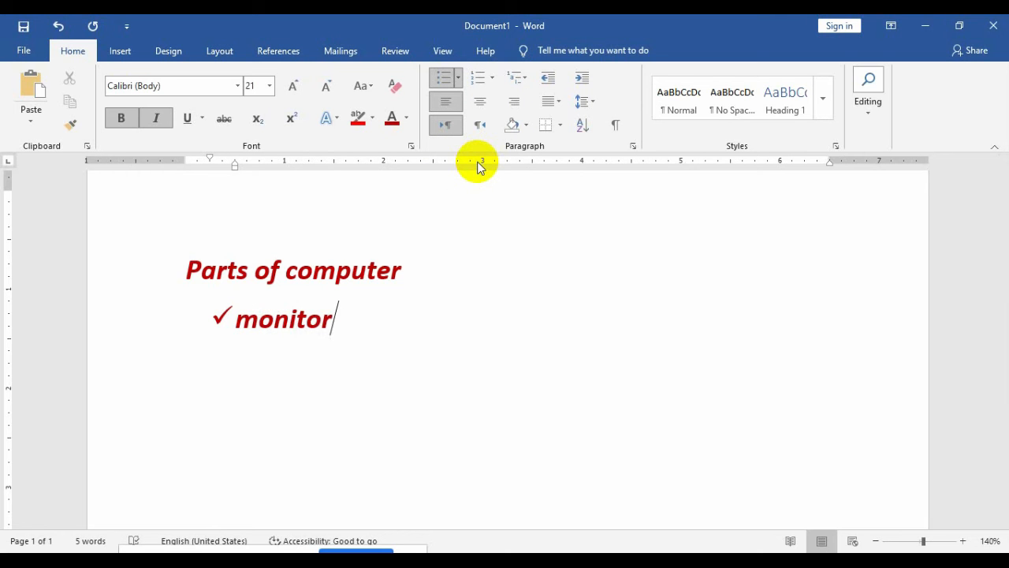
Step: Change the font colour of the word 'monitor' to black
{"action": "left_click_drag", "start_coordinate": [361, 311], "coordinate": [218, 323]}
{"action": "left_click", "coordinate": [405, 118]}
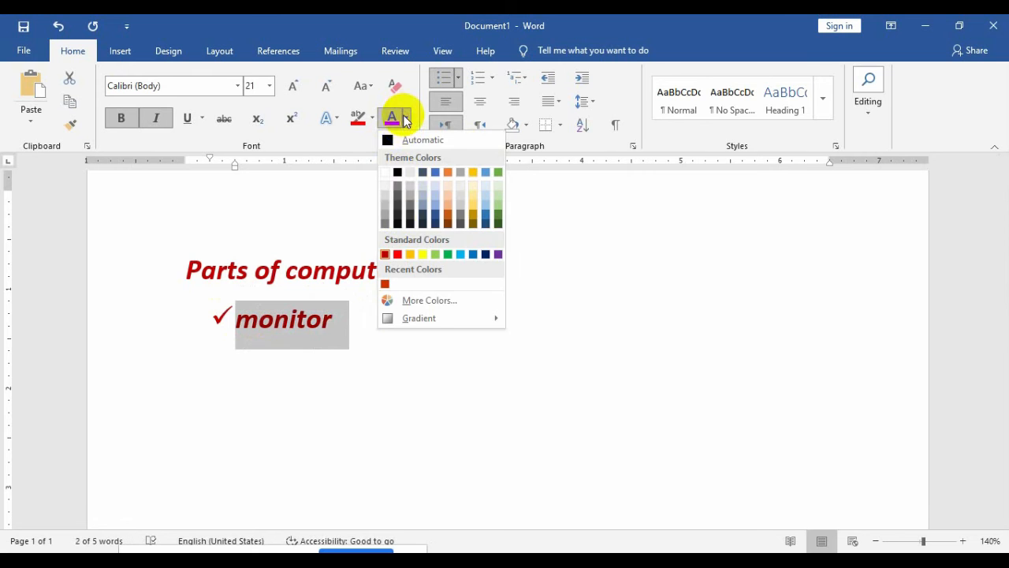
{"action": "left_click", "coordinate": [397, 172]}
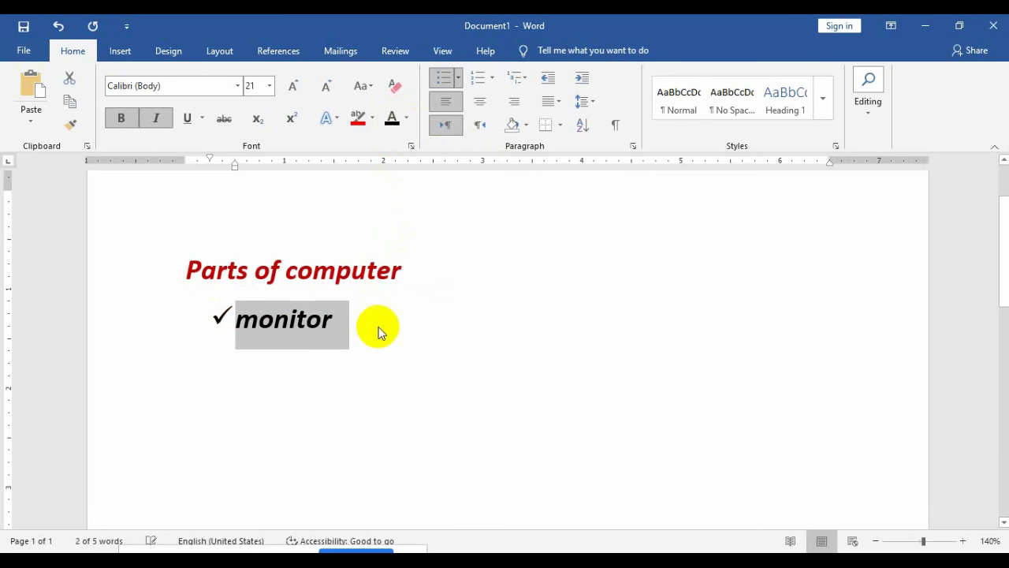
{"action": "left_click", "coordinate": [374, 347]}
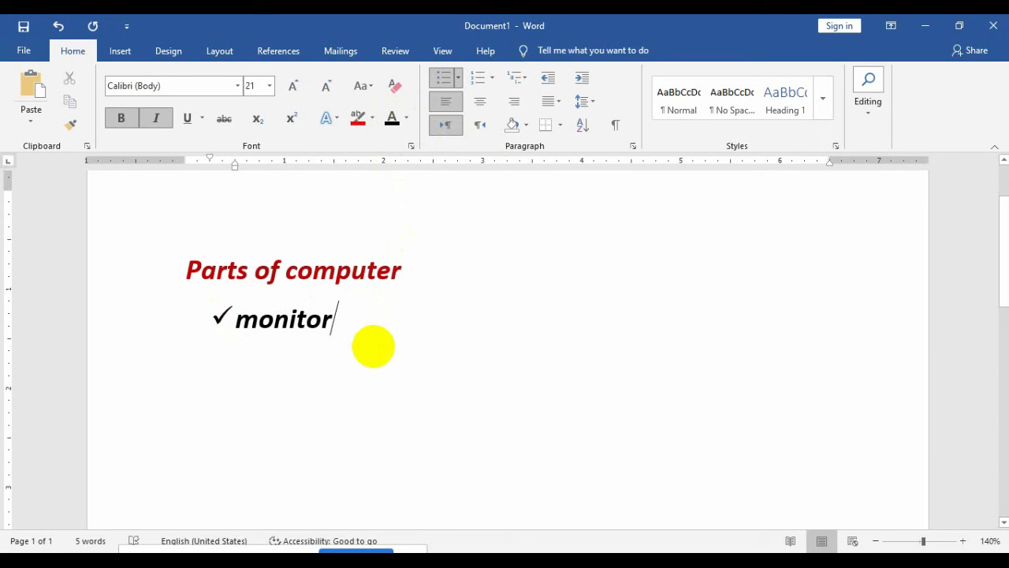
Step: Add 'keyboard' and 'mouse' as further bullet items, then select the whole list
{"action": "key", "text": "Return"}
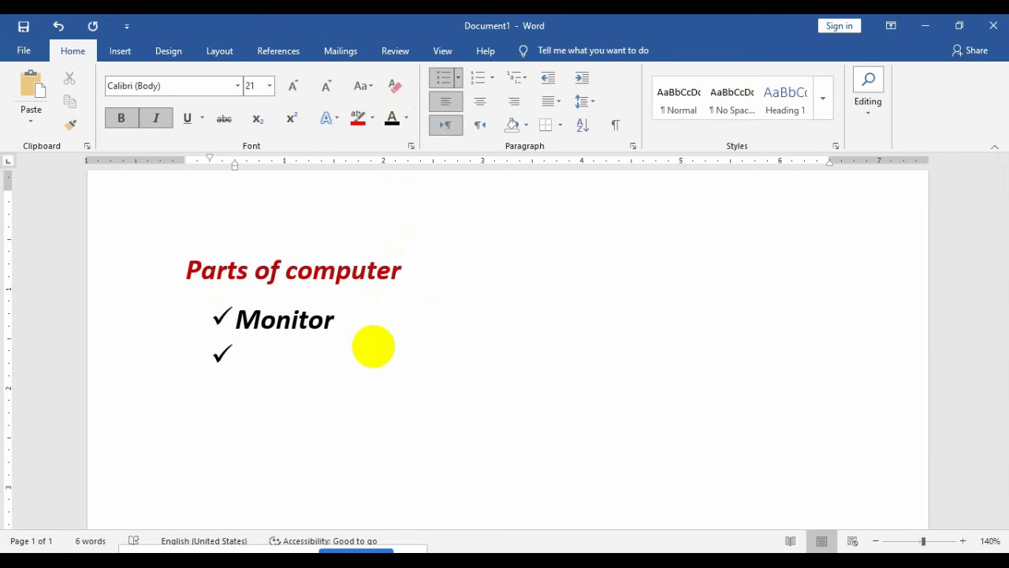
{"action": "type", "text": "keyboard"}
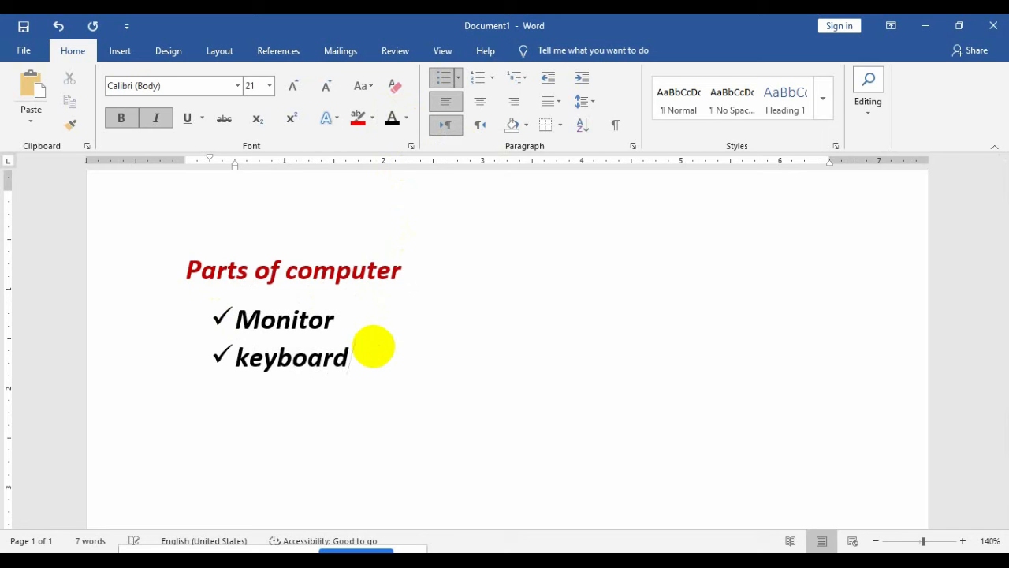
{"action": "key", "text": "Return"}
{"action": "type", "text": "mouse"}
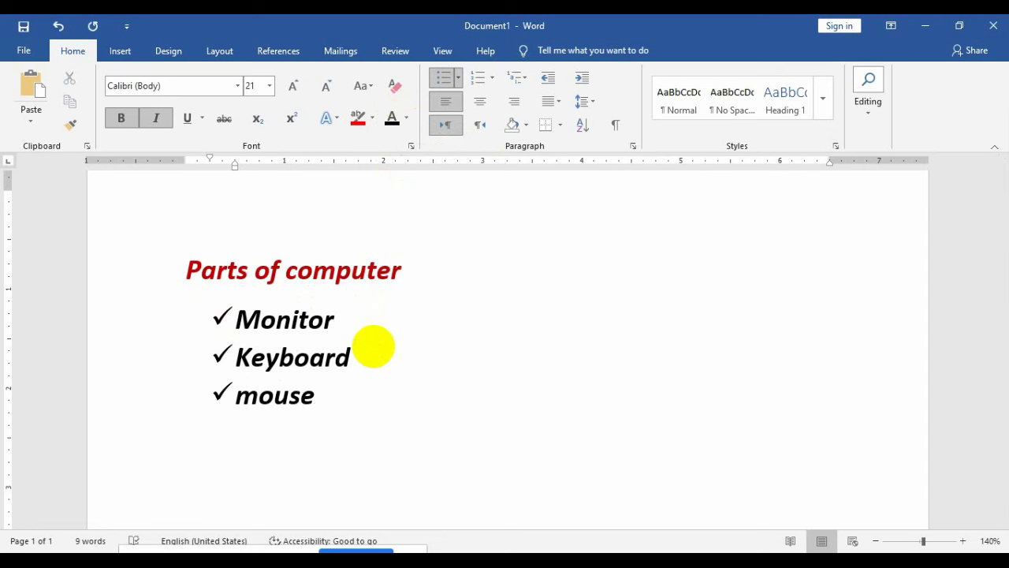
{"action": "left_click", "coordinate": [214, 325], "text": "shift"}
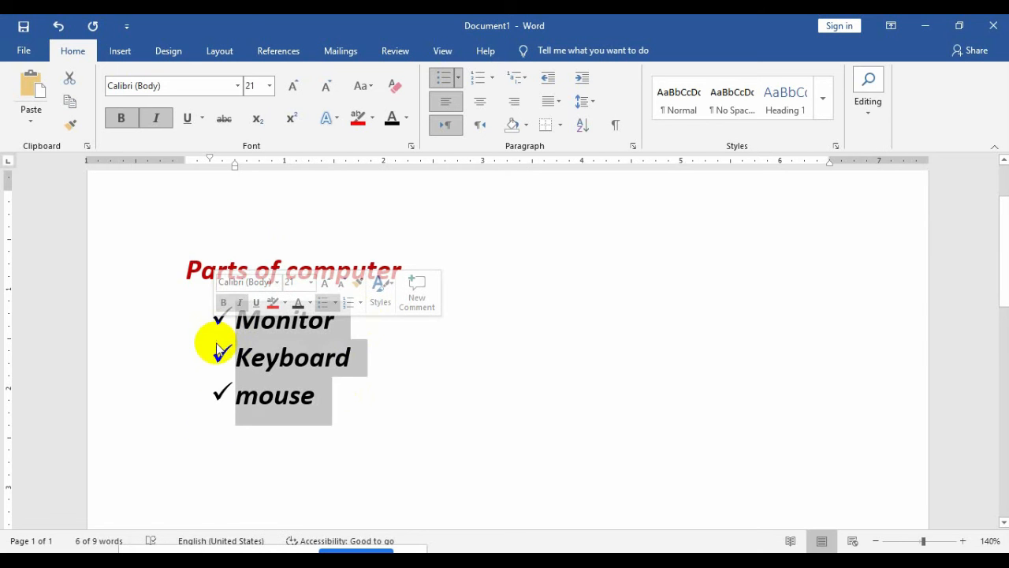
Step: Define a new bullet for the list, choosing a picture as the bullet character
{"action": "left_click", "coordinate": [459, 78]}
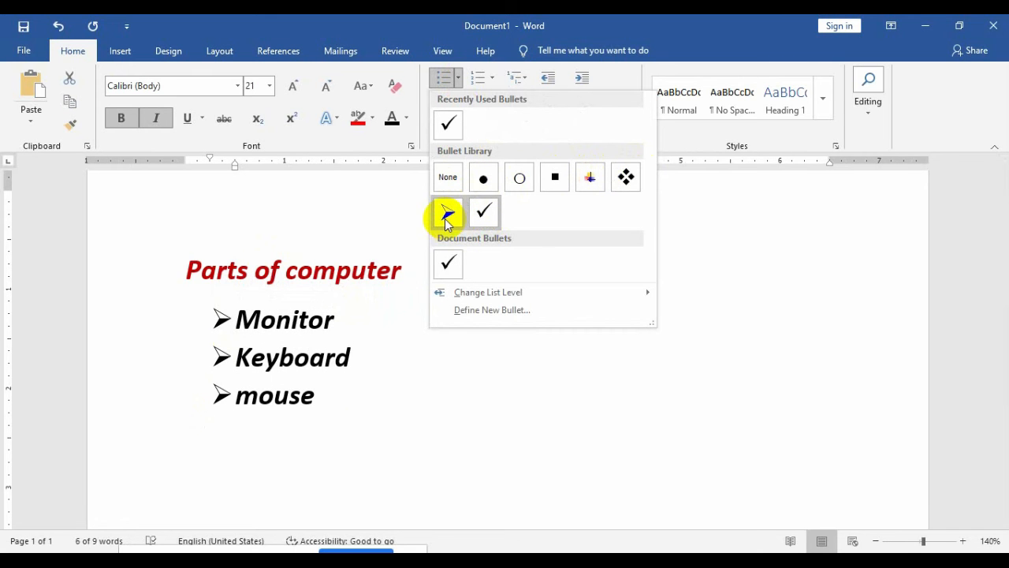
{"action": "left_click", "coordinate": [515, 310]}
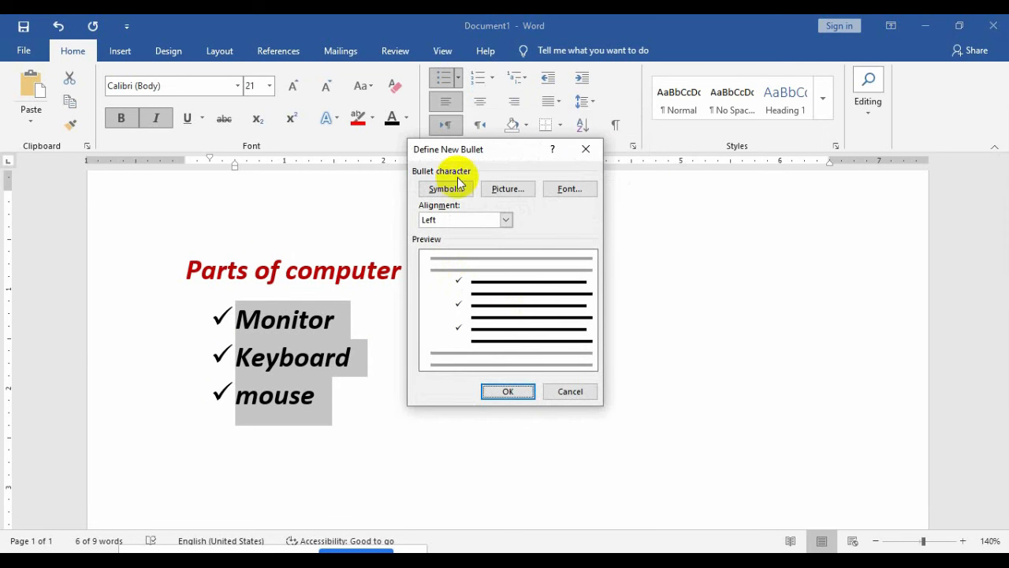
{"action": "left_click_drag", "start_coordinate": [505, 149], "coordinate": [663, 152]}
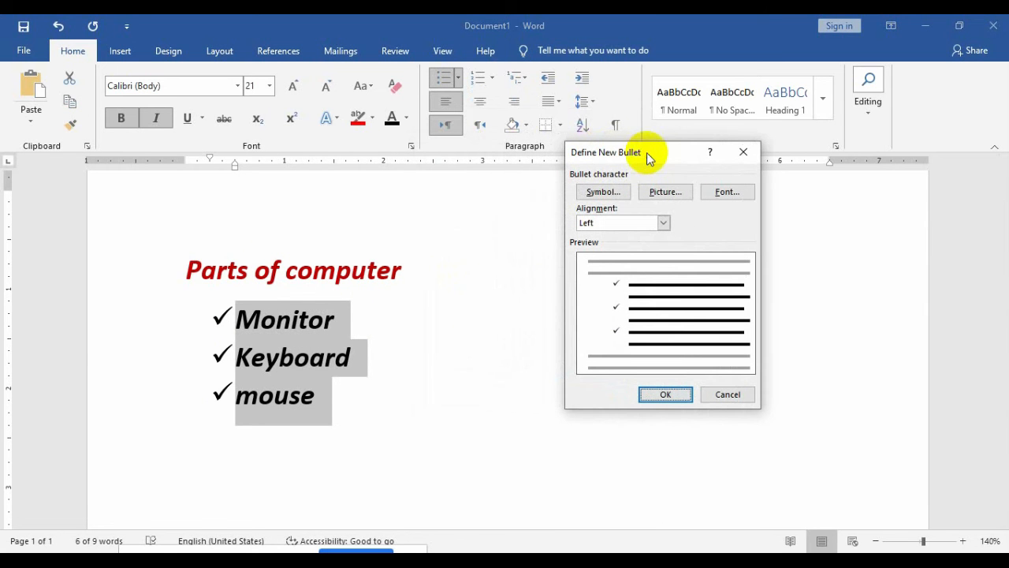
{"action": "left_click", "coordinate": [667, 196]}
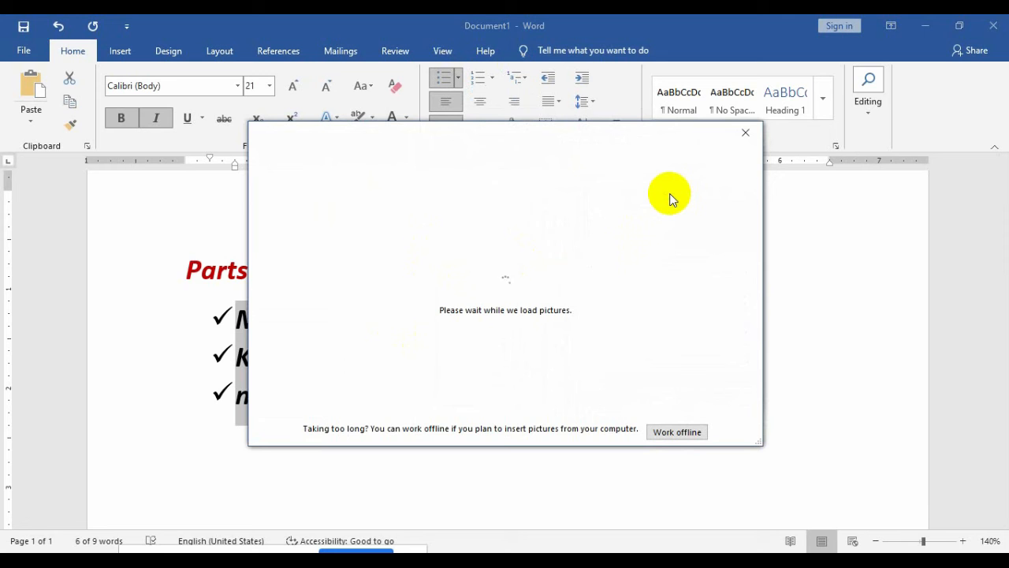
Step: Browse offline to the Desktop and insert OKKK.jpg as the bullet picture
{"action": "left_click", "coordinate": [690, 434]}
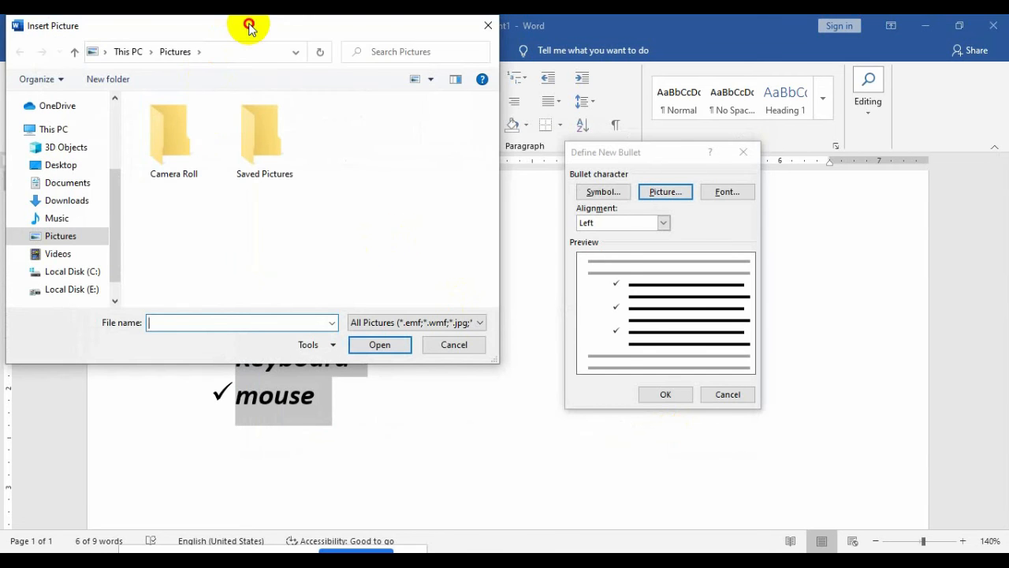
{"action": "left_click_drag", "start_coordinate": [249, 27], "coordinate": [542, 92]}
{"action": "left_click", "coordinate": [563, 203]}
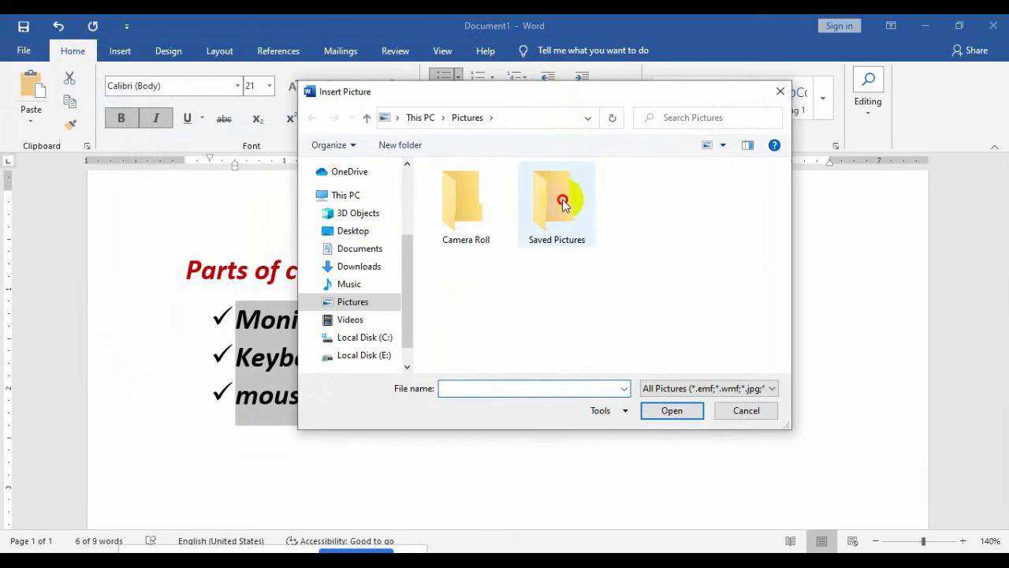
{"action": "double_click", "coordinate": [563, 203]}
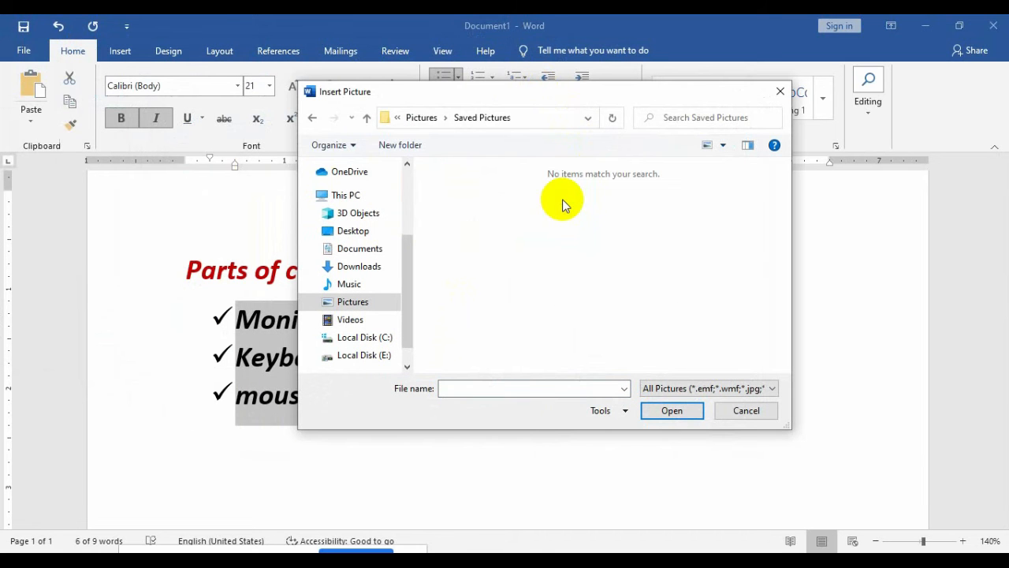
{"action": "left_click", "coordinate": [313, 118]}
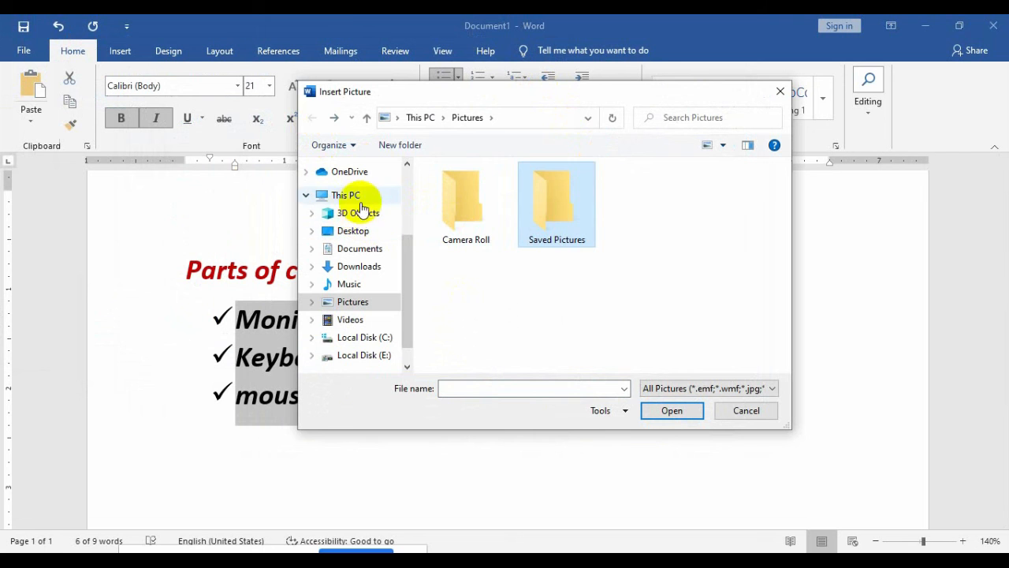
{"action": "left_click", "coordinate": [354, 229]}
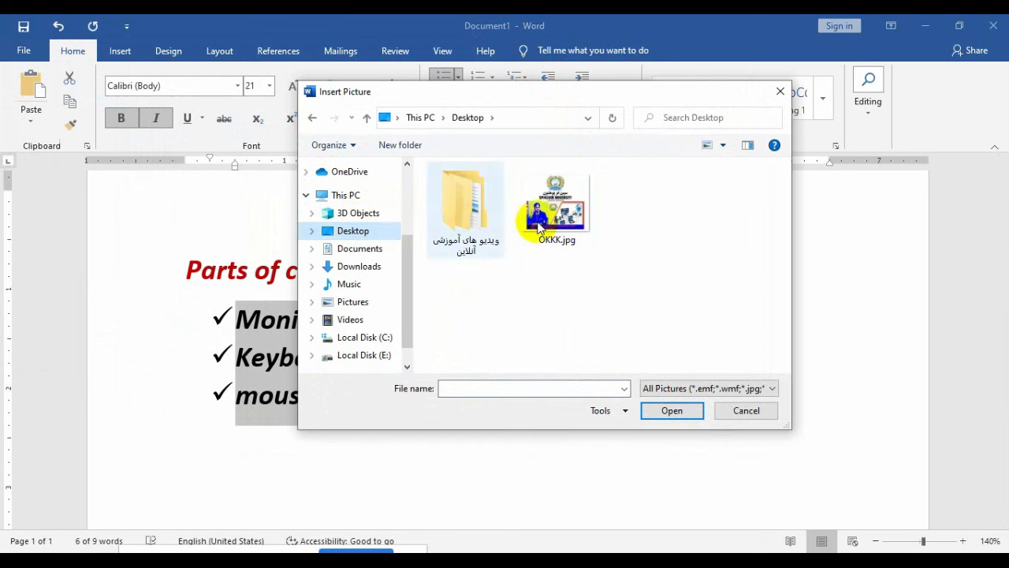
{"action": "left_click", "coordinate": [538, 227]}
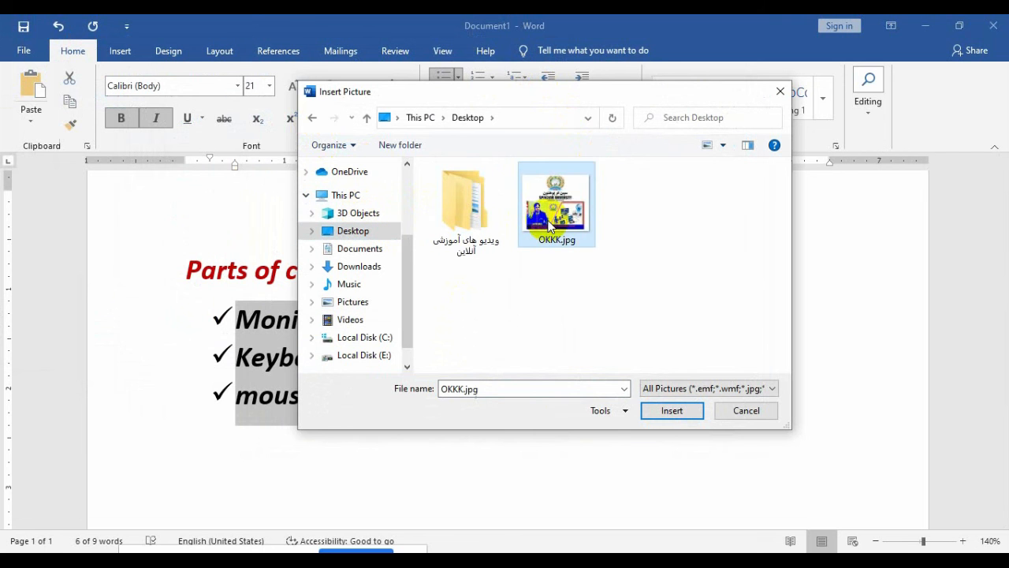
{"action": "left_click", "coordinate": [676, 414]}
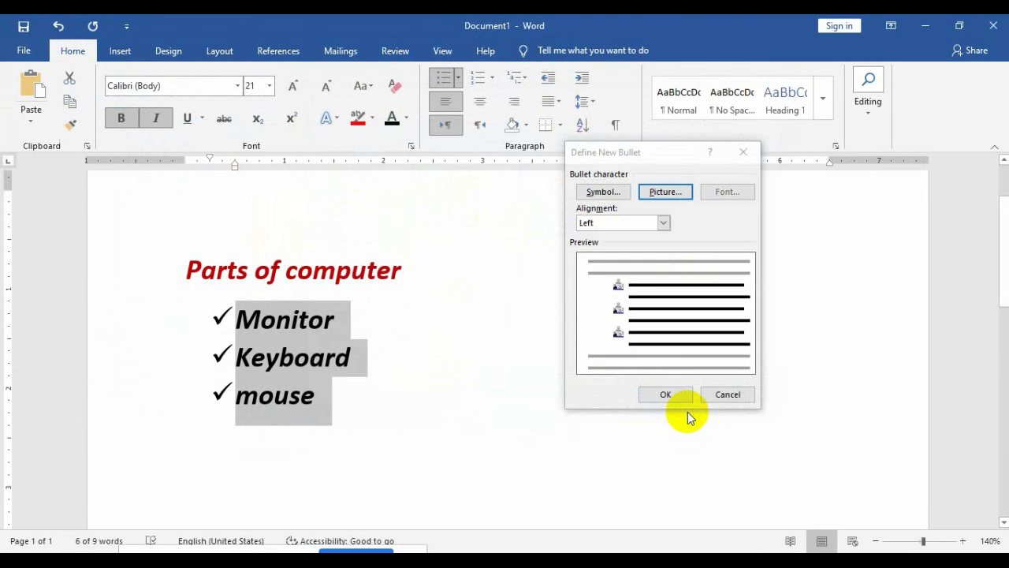
Step: Apply the OKKK.jpg picture bullet and add list items 'camera' and 'flash' below Mouse
{"action": "left_click", "coordinate": [669, 396]}
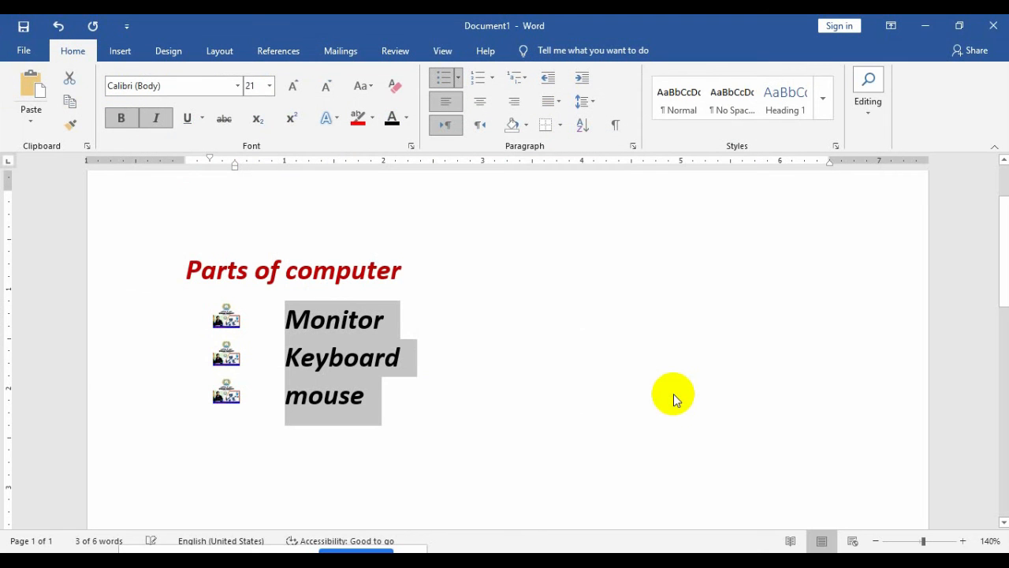
{"action": "left_click", "coordinate": [418, 404]}
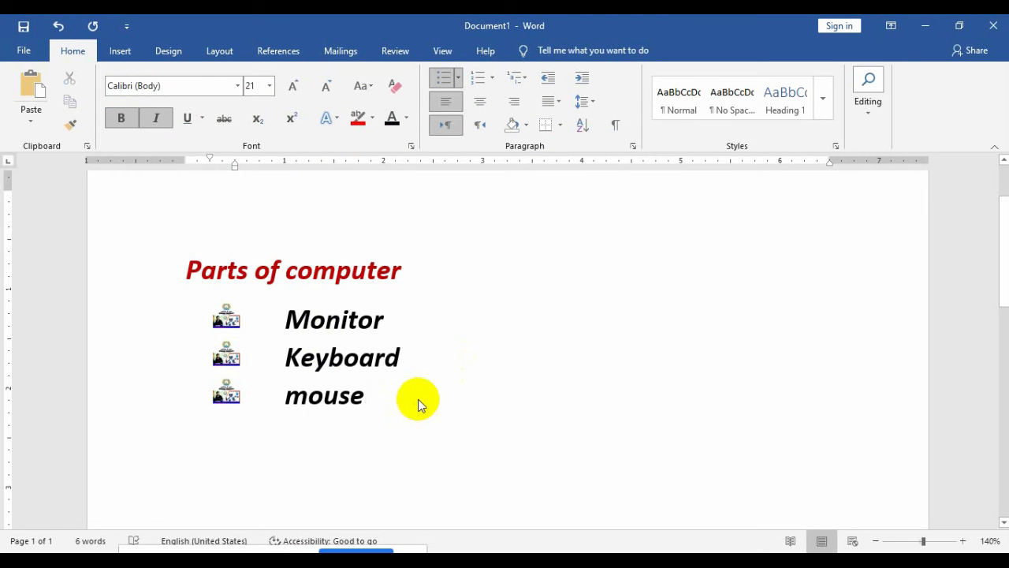
{"action": "key", "text": "Return"}
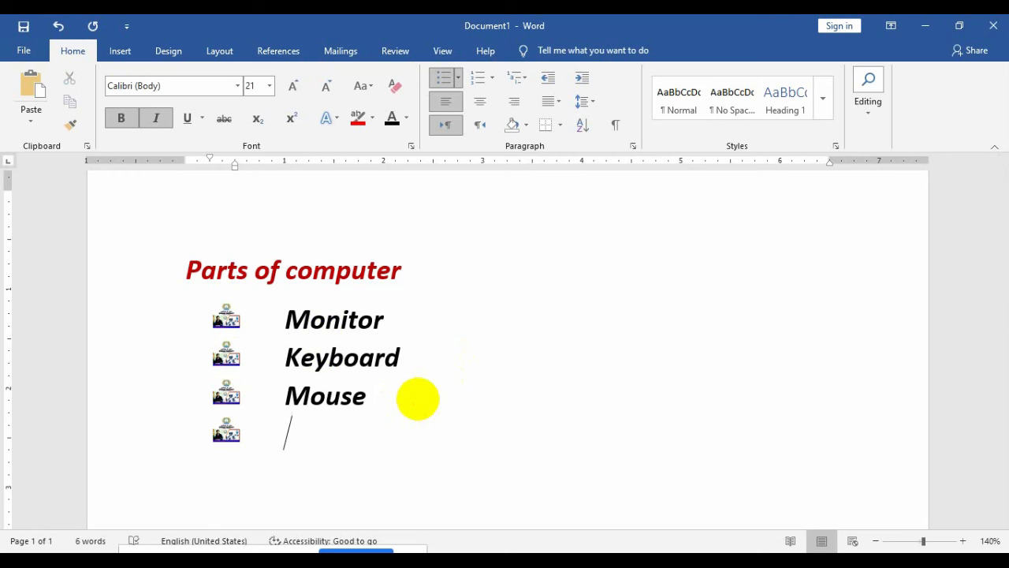
{"action": "type", "text": "camera"}
{"action": "key", "text": "Return"}
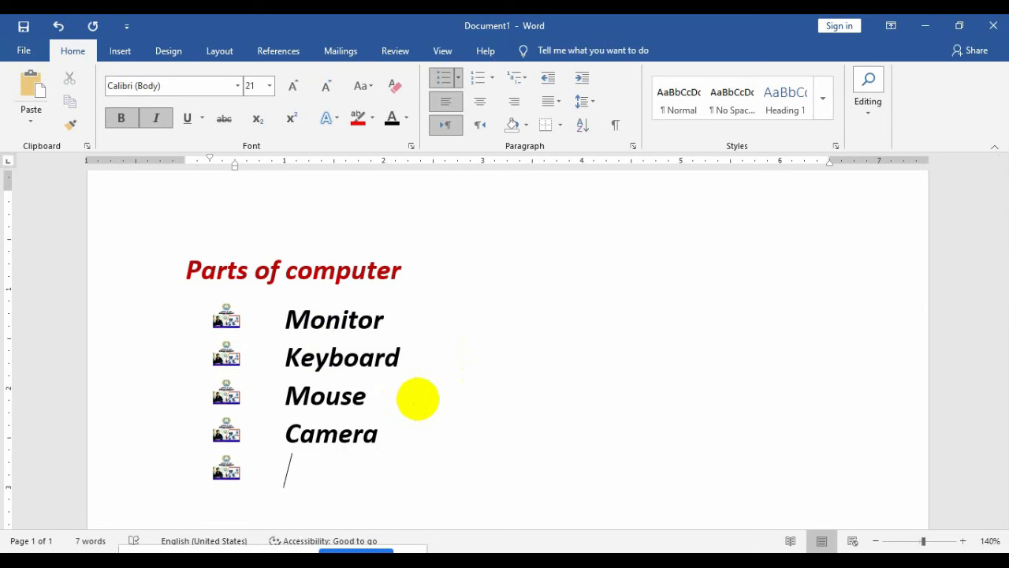
{"action": "type", "text": "flash"}
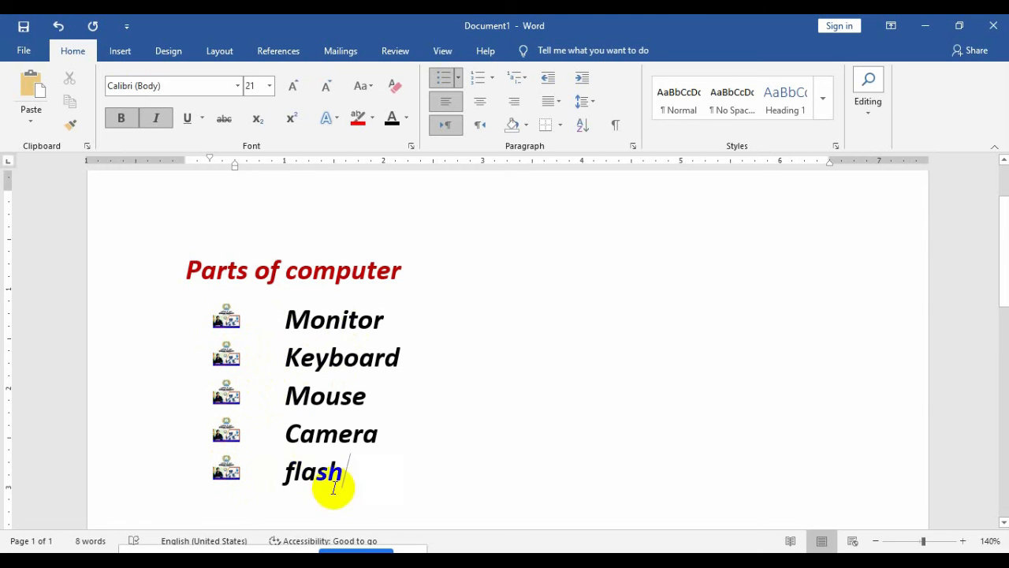
Step: Select the five list items, Monitor to flash, and begin defining a new symbol bullet
{"action": "left_click_drag", "start_coordinate": [354, 481], "coordinate": [247, 321]}
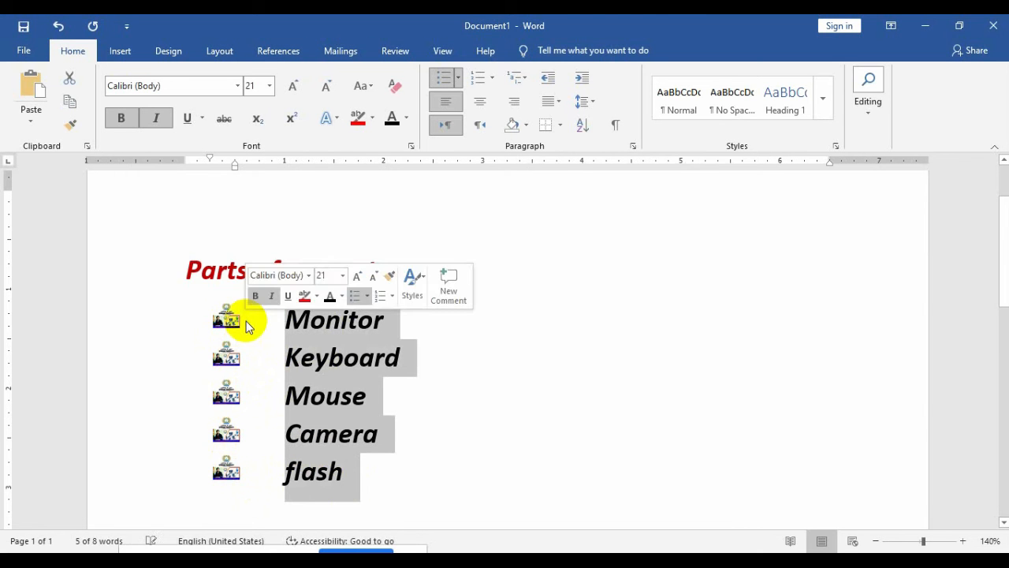
{"action": "left_click", "coordinate": [458, 79]}
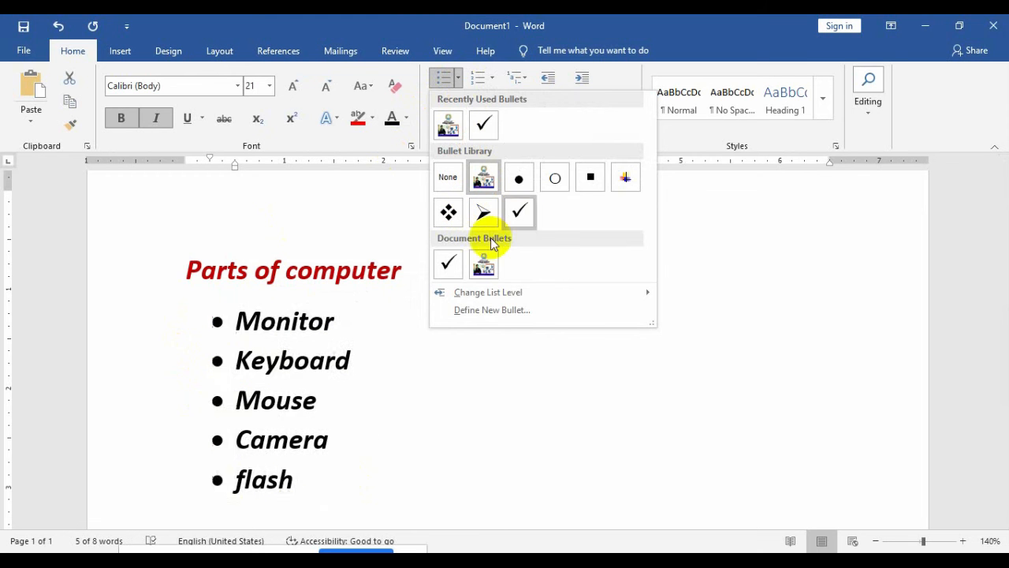
{"action": "left_click", "coordinate": [492, 310]}
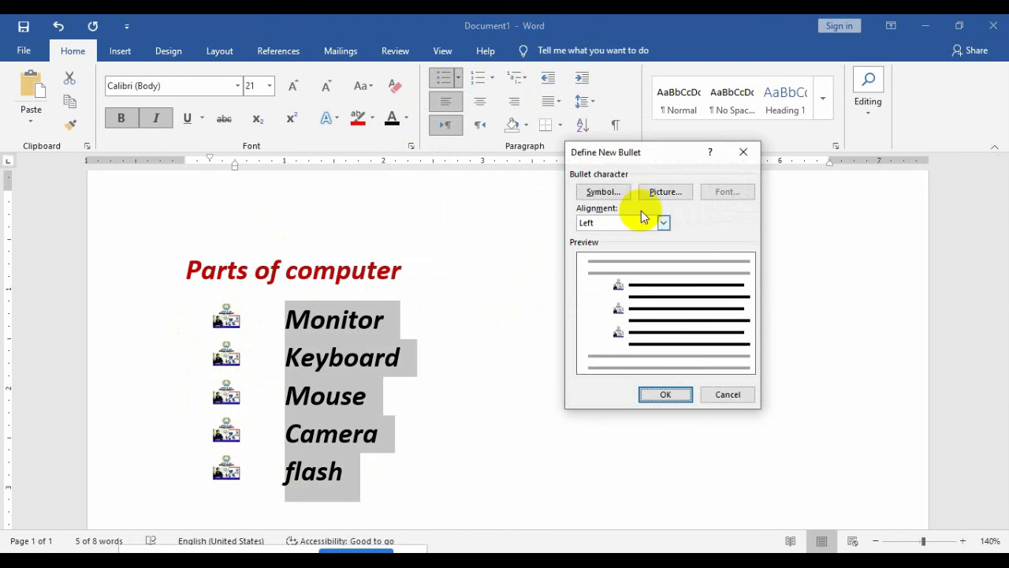
{"action": "left_click", "coordinate": [589, 192]}
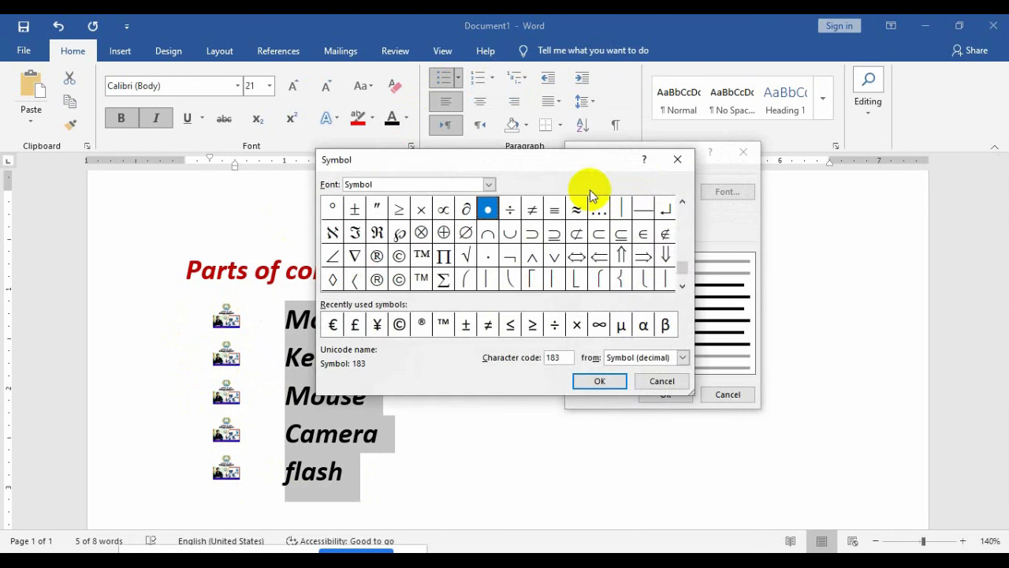
Step: Choose the ⇒ symbol (code 222) and apply it as the list's bullet
{"action": "left_click", "coordinate": [683, 289]}
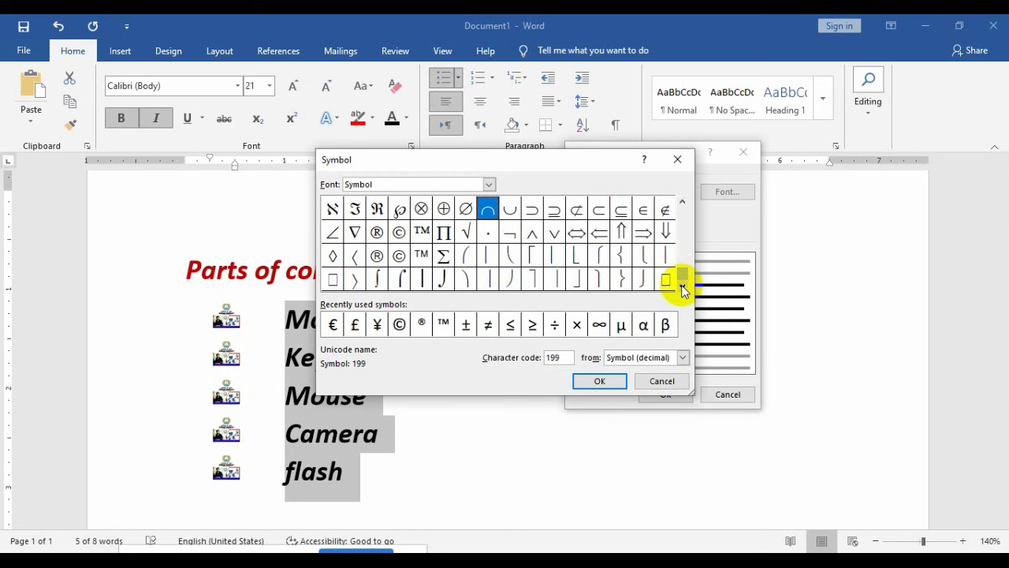
{"action": "double_click", "coordinate": [682, 205]}
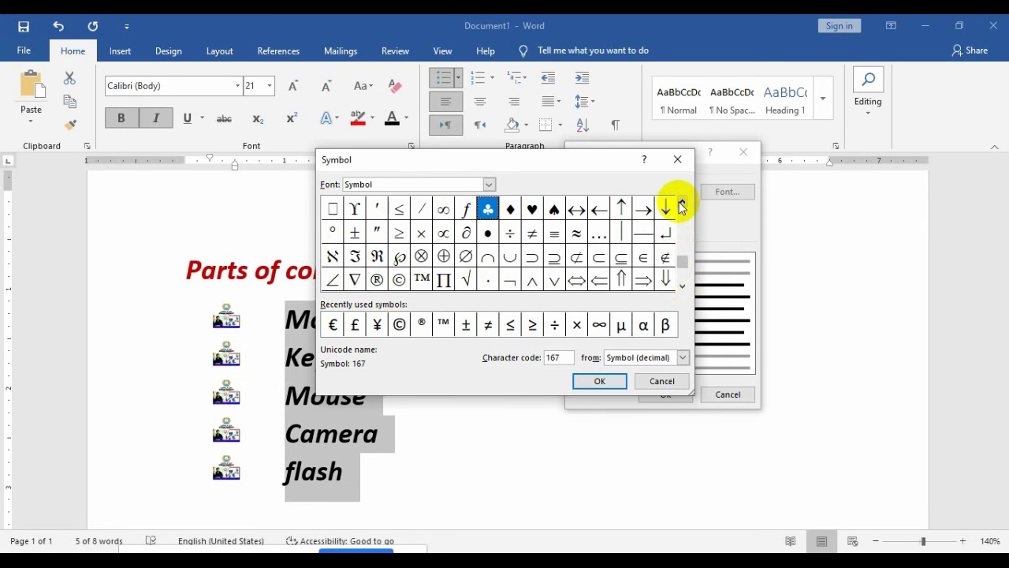
{"action": "left_click", "coordinate": [682, 205]}
{"action": "left_click", "coordinate": [682, 205]}
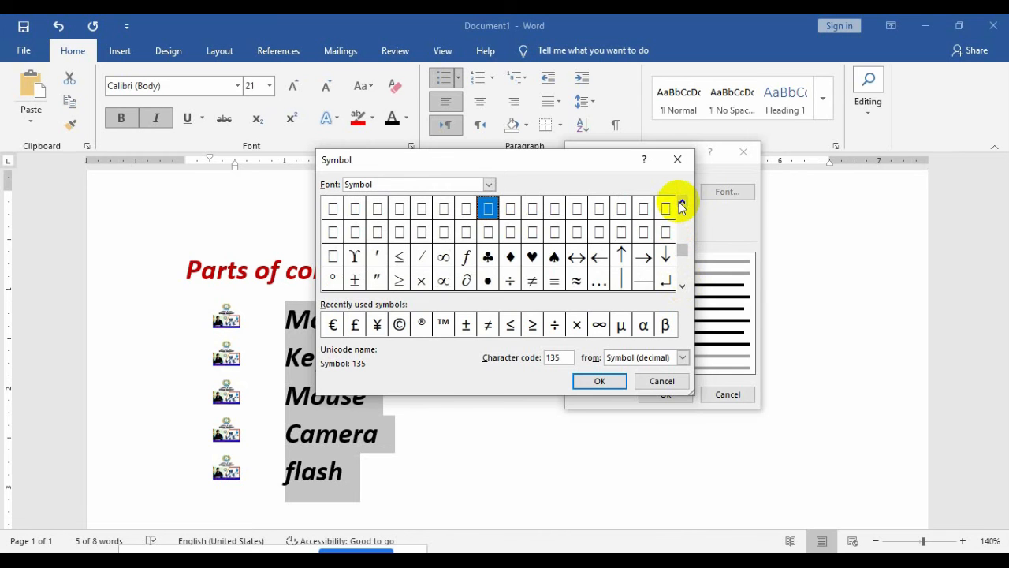
{"action": "left_click", "coordinate": [682, 205]}
{"action": "double_click", "coordinate": [683, 205]}
{"action": "left_click", "coordinate": [682, 205]}
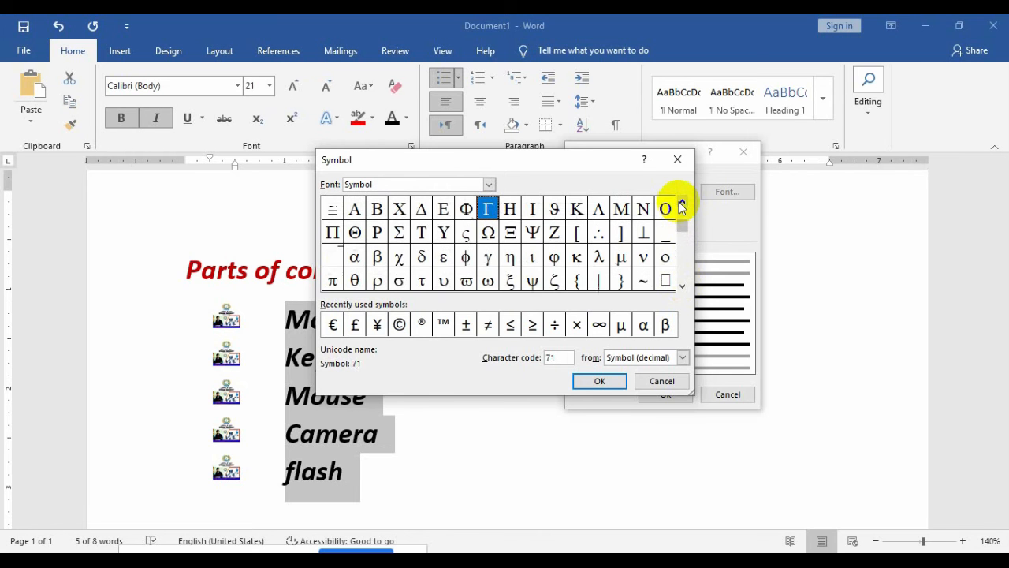
{"action": "left_click", "coordinate": [682, 205]}
{"action": "left_click", "coordinate": [682, 205]}
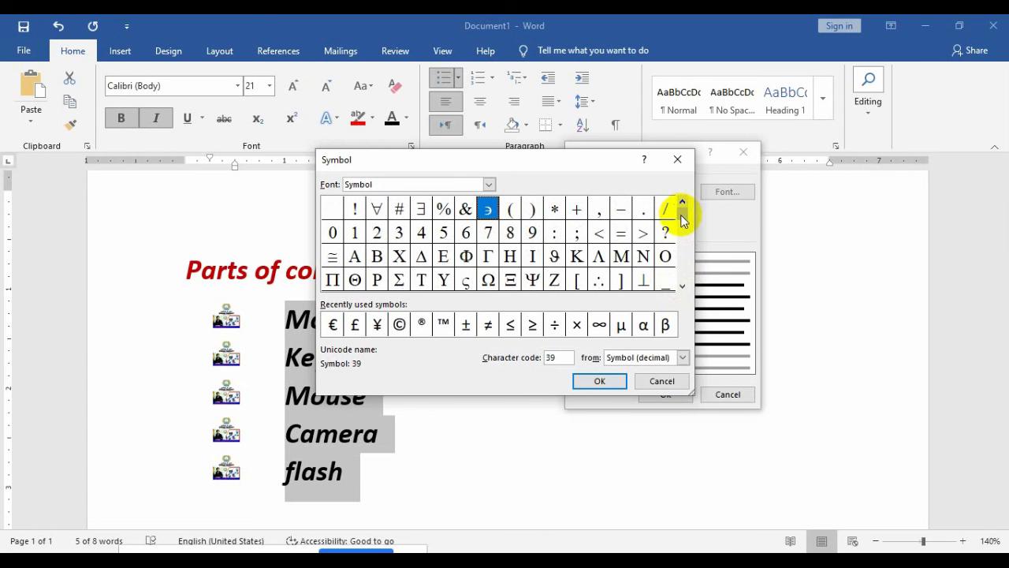
{"action": "left_click_drag", "start_coordinate": [683, 213], "coordinate": [686, 259]}
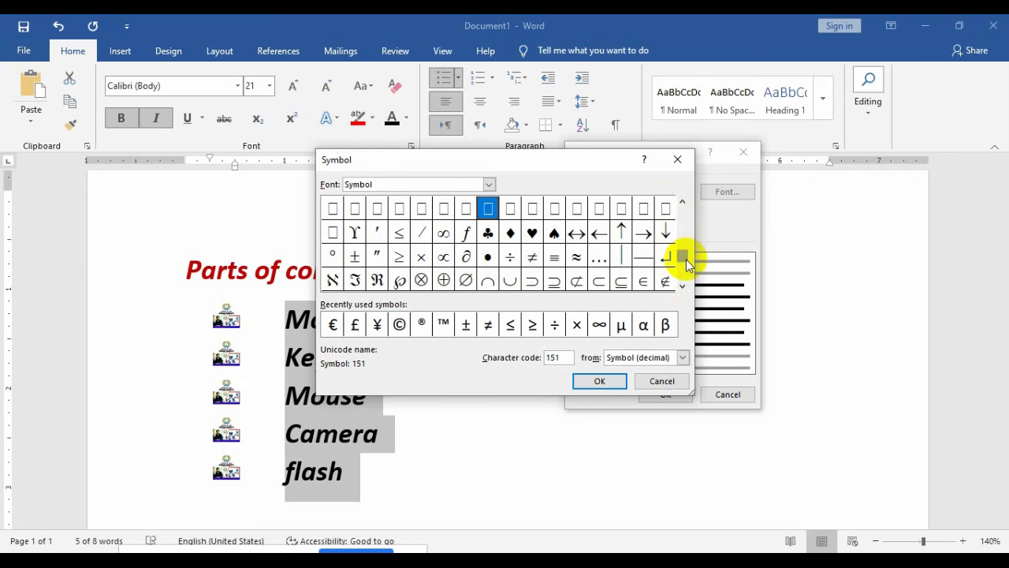
{"action": "left_click", "coordinate": [685, 286]}
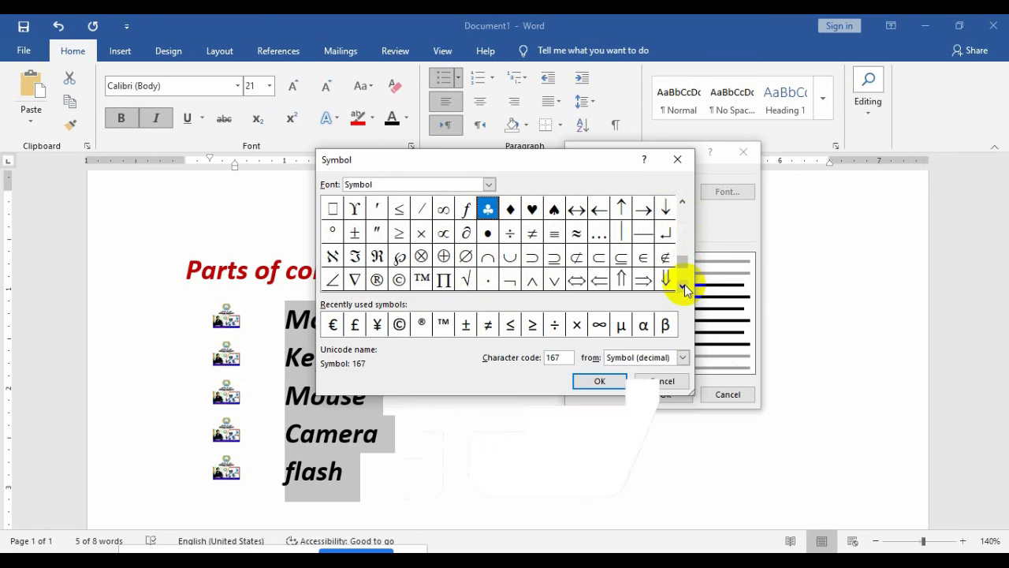
{"action": "left_click", "coordinate": [644, 281]}
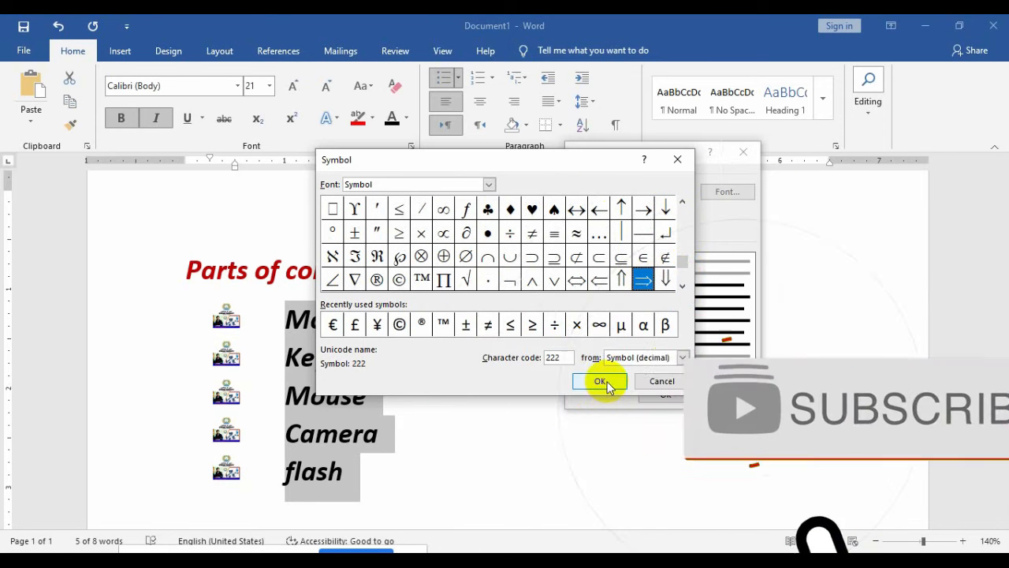
{"action": "left_click", "coordinate": [602, 384]}
{"action": "left_click", "coordinate": [650, 391]}
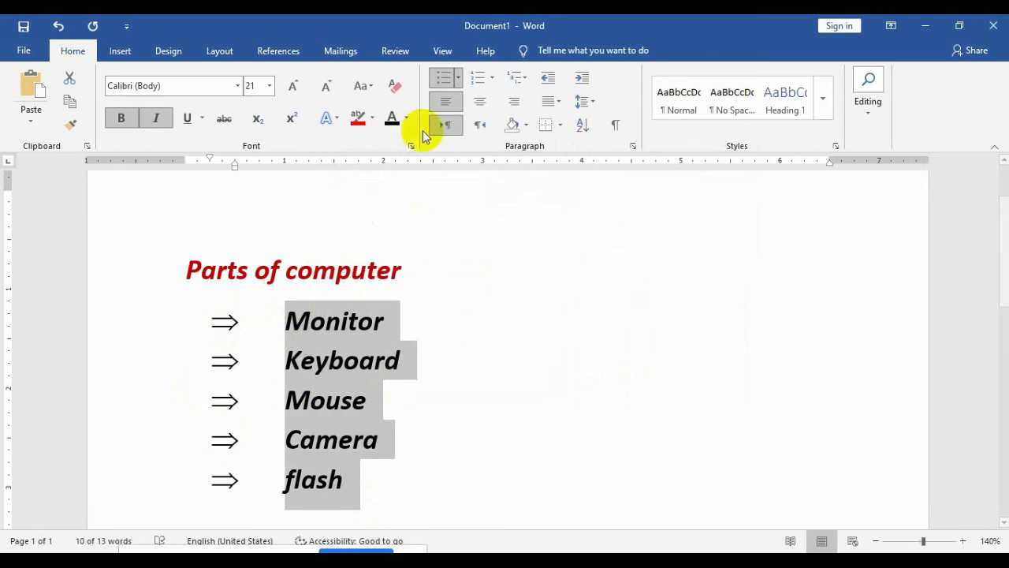
Step: Browse the bullet gallery and Change List Level options, leaving the ⇒ bullets unchanged
{"action": "left_click", "coordinate": [458, 78]}
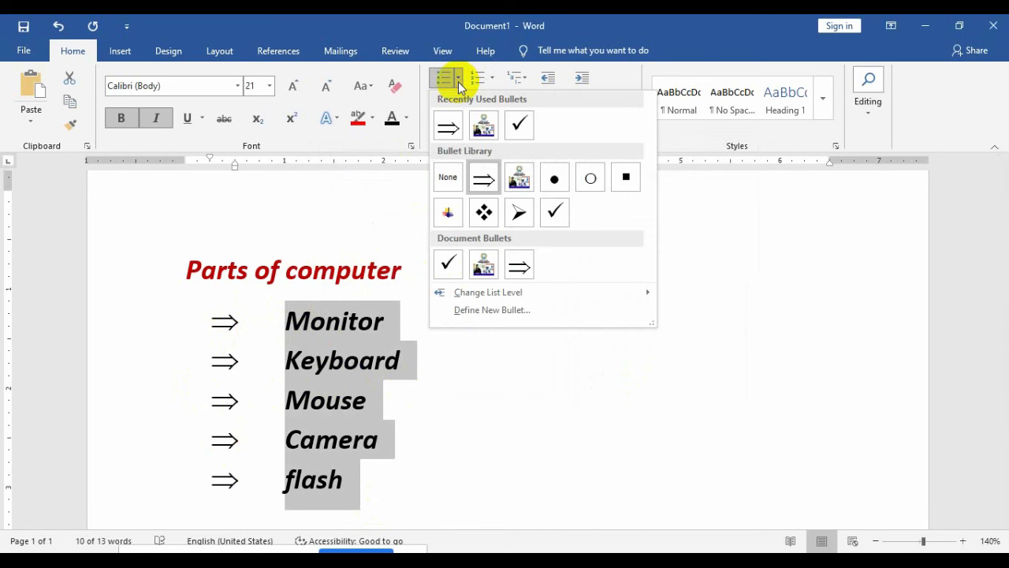
{"action": "mouse_move", "coordinate": [588, 295]}
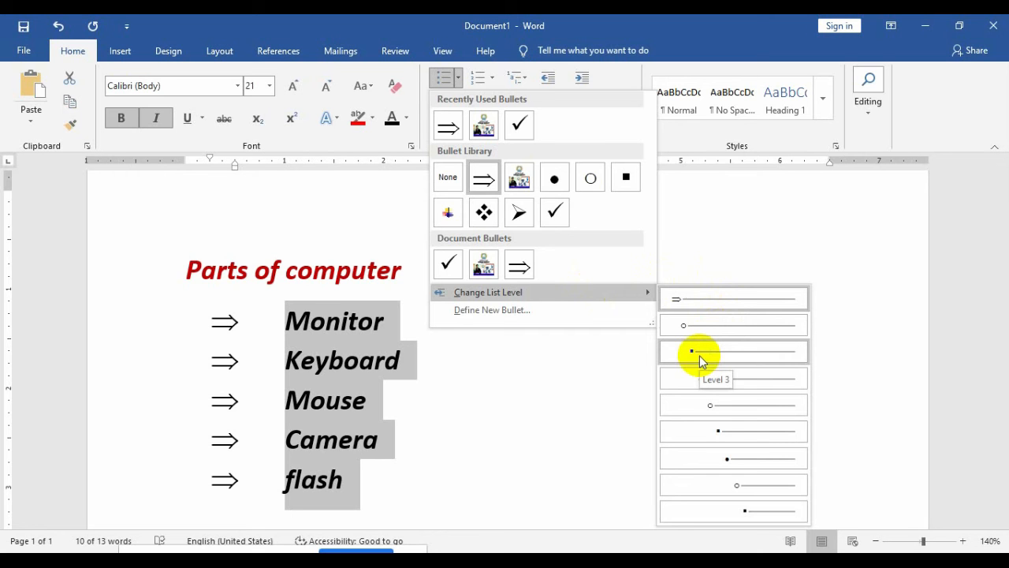
{"action": "left_click", "coordinate": [388, 326]}
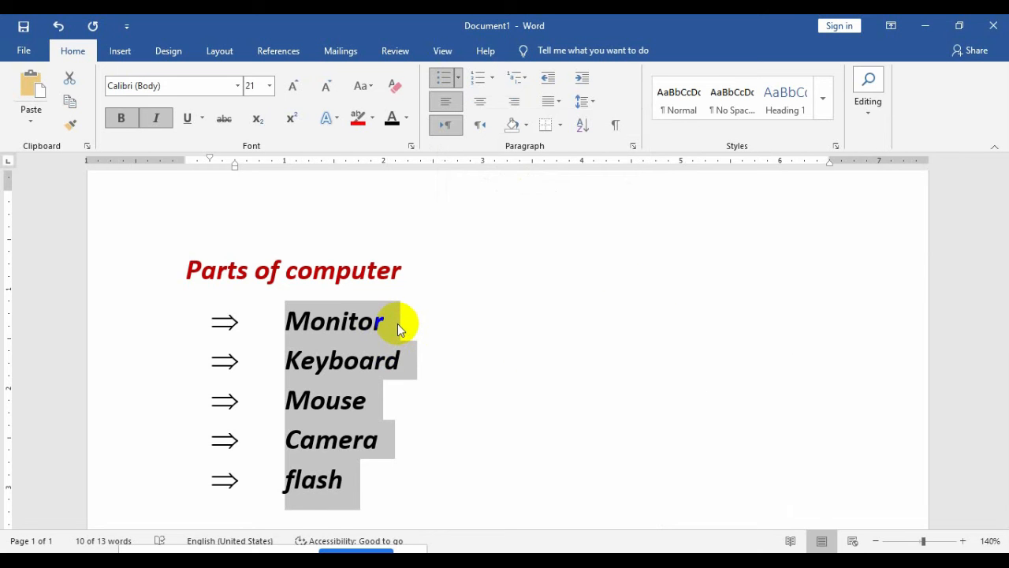
{"action": "left_click", "coordinate": [458, 78]}
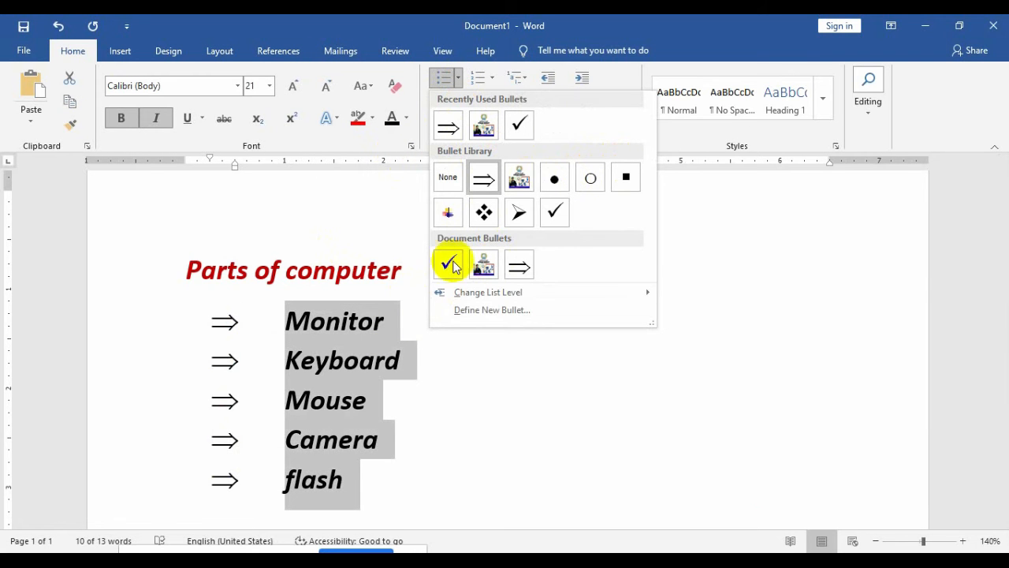
Step: Redefine the ⇒ bullet with font size 14 in blue and apply it to the list
{"action": "left_click", "coordinate": [460, 310]}
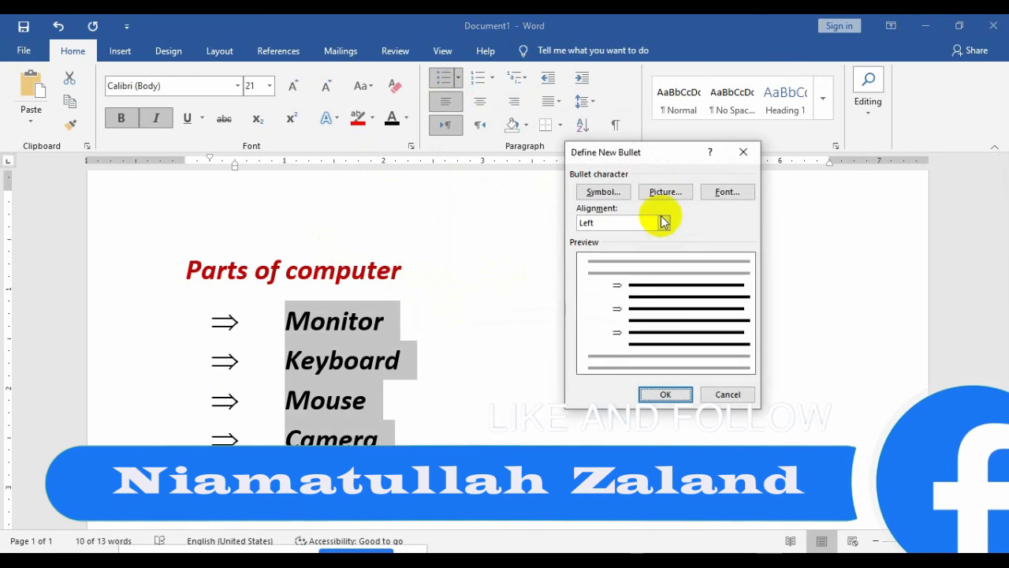
{"action": "left_click", "coordinate": [724, 192]}
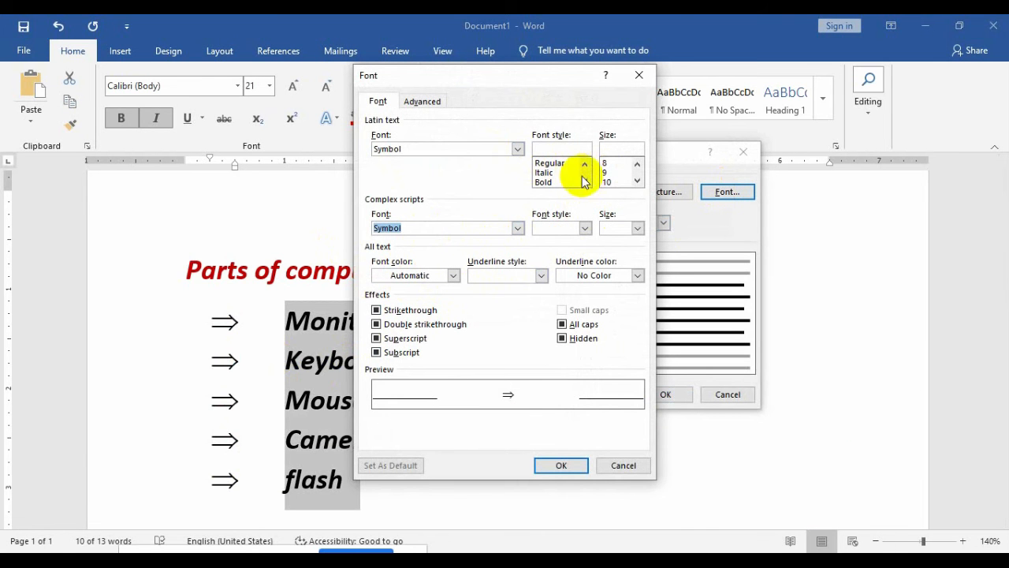
{"action": "left_click", "coordinate": [637, 182]}
{"action": "left_click", "coordinate": [637, 181]}
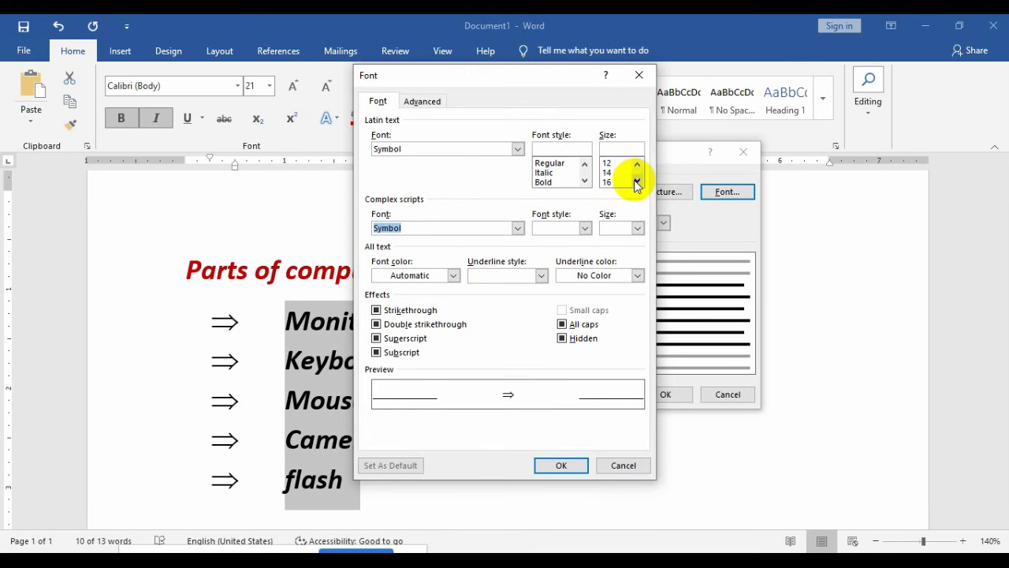
{"action": "left_click", "coordinate": [618, 173]}
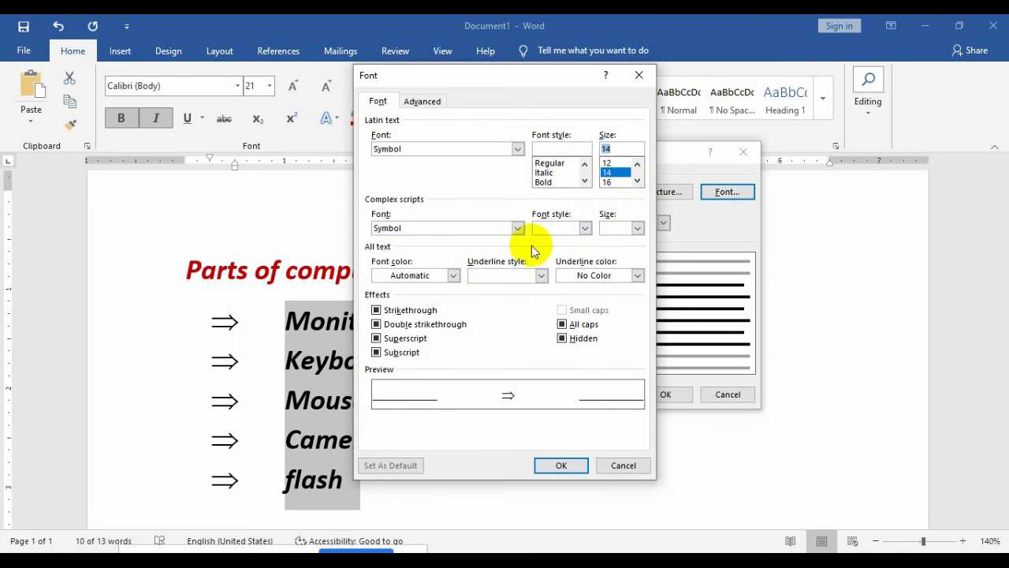
{"action": "left_click", "coordinate": [454, 275]}
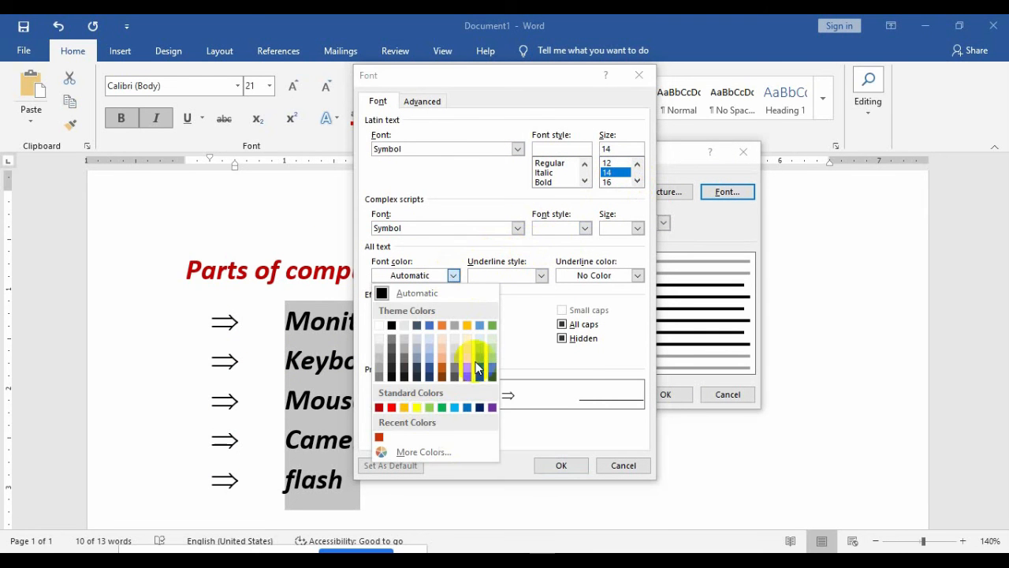
{"action": "left_click", "coordinate": [464, 407]}
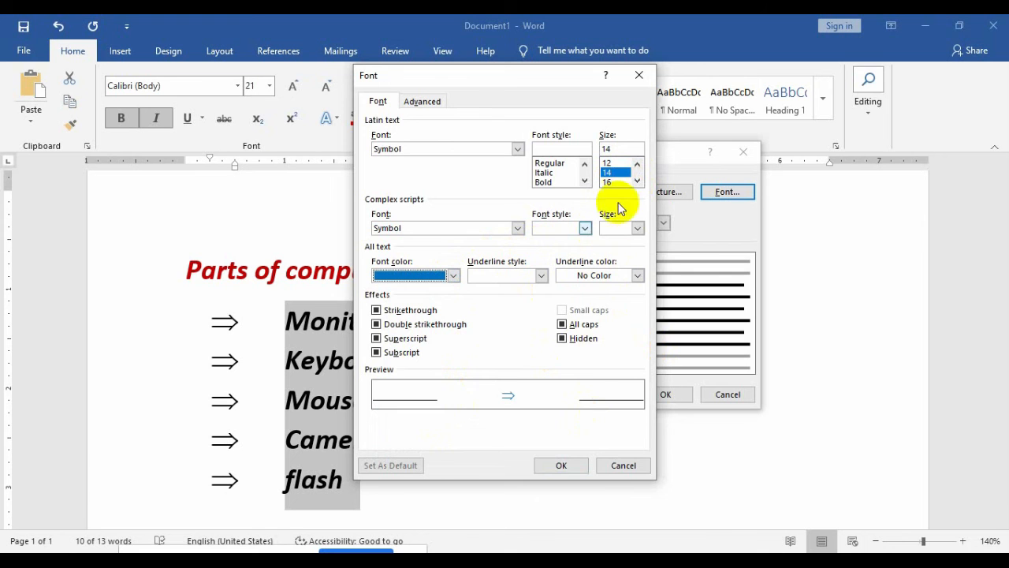
{"action": "left_click", "coordinate": [561, 464]}
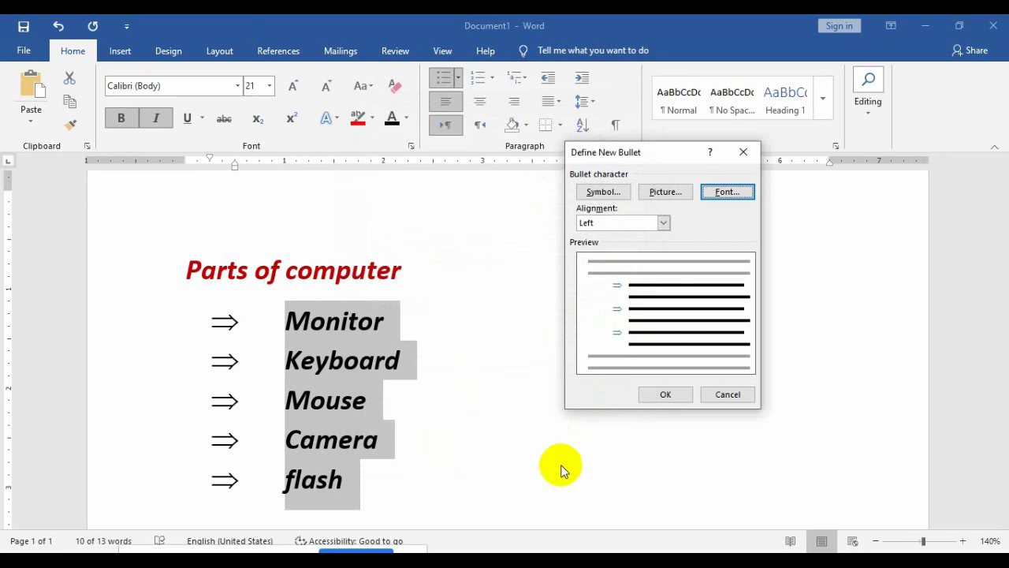
{"action": "left_click", "coordinate": [666, 398]}
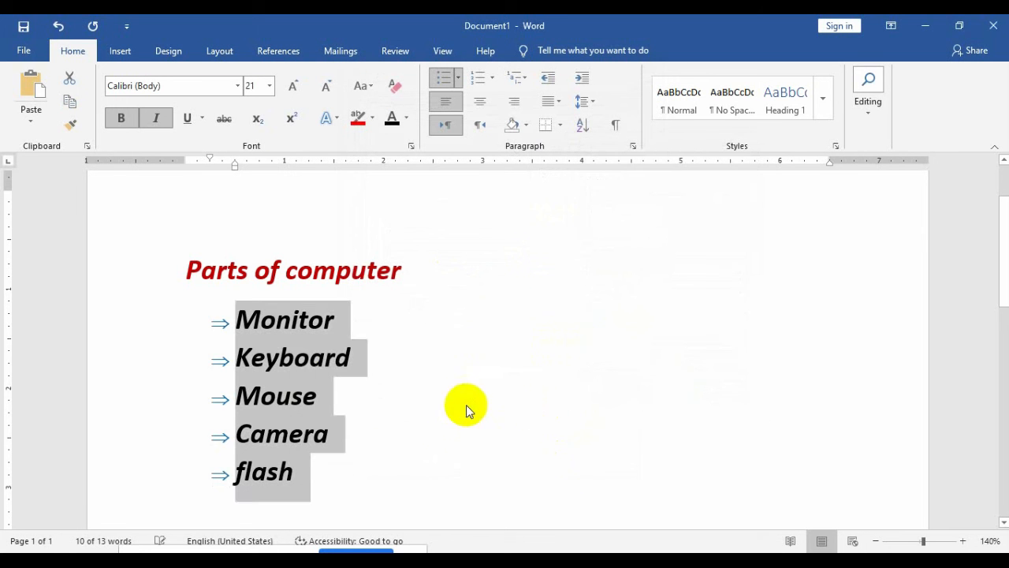
{"action": "left_click", "coordinate": [390, 406]}
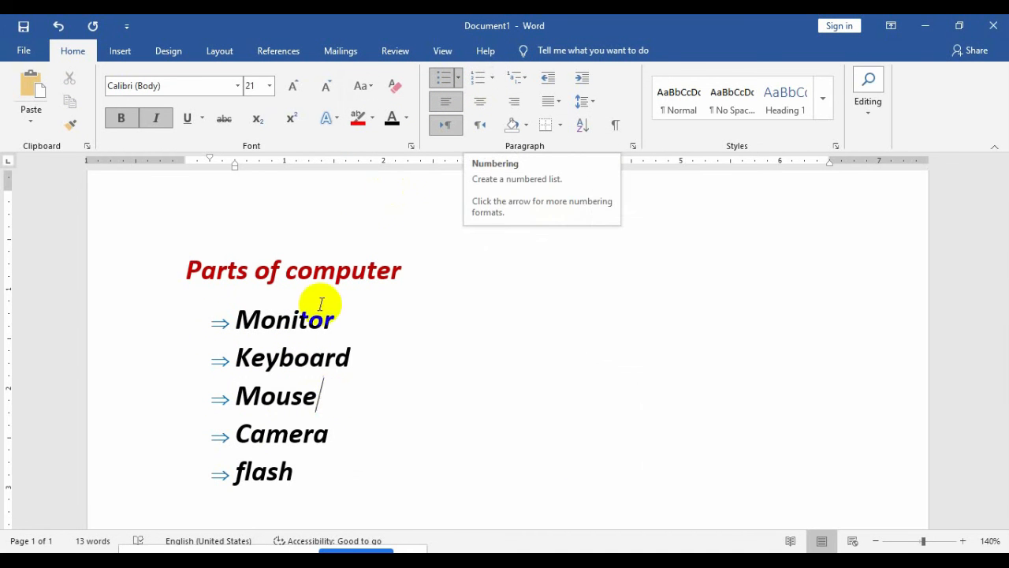
Step: Select all five list items and preview numbering formats such as A, B, C lettering
{"action": "left_click", "coordinate": [339, 487]}
{"action": "left_click_drag", "start_coordinate": [340, 487], "coordinate": [190, 323]}
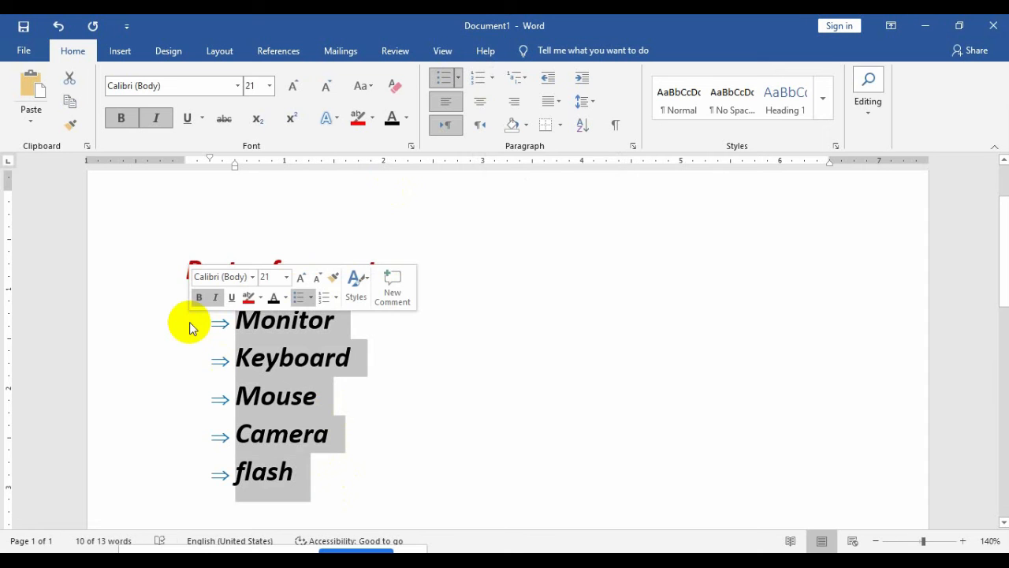
{"action": "left_click", "coordinate": [494, 78]}
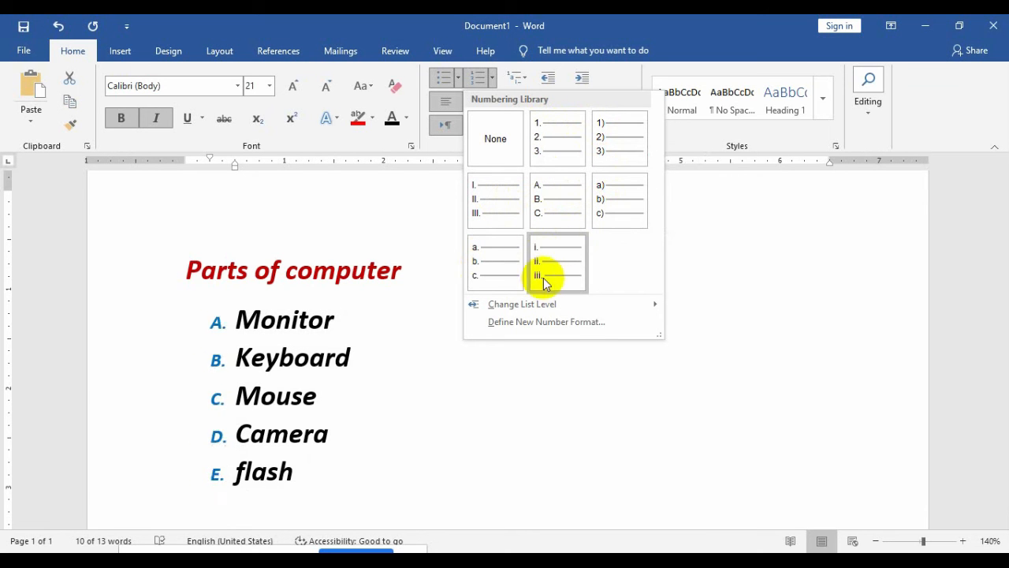
Step: Inspect the custom number format settings (1, 2, 3 style, left alignment), then cancel
{"action": "mouse_move", "coordinate": [641, 312]}
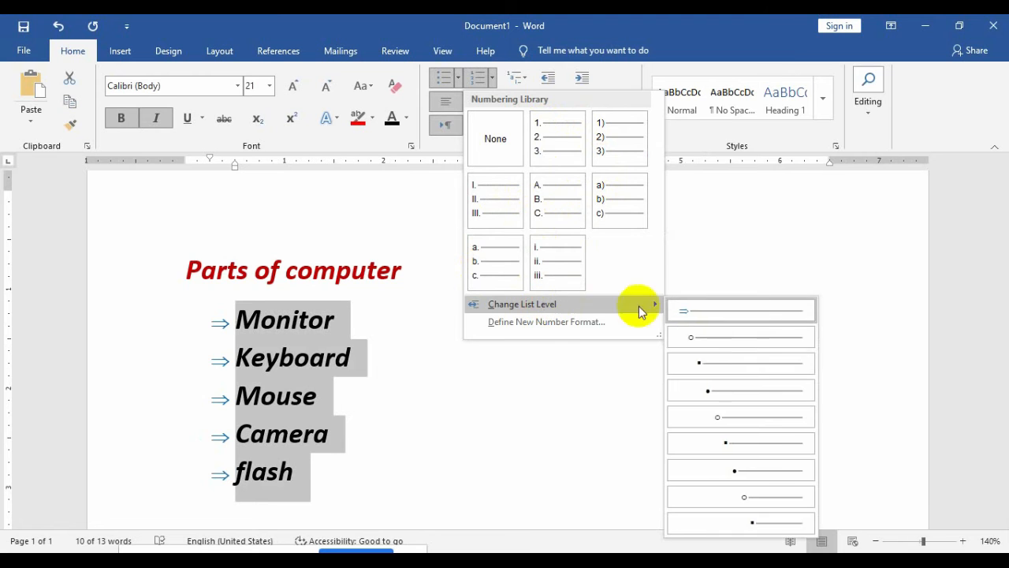
{"action": "left_click", "coordinate": [566, 320]}
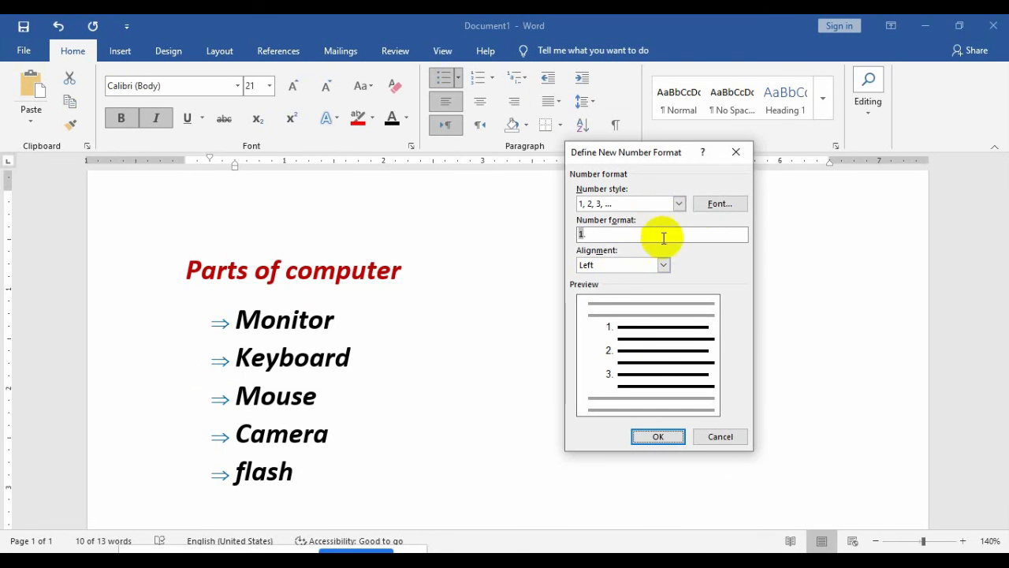
{"action": "left_click", "coordinate": [679, 205]}
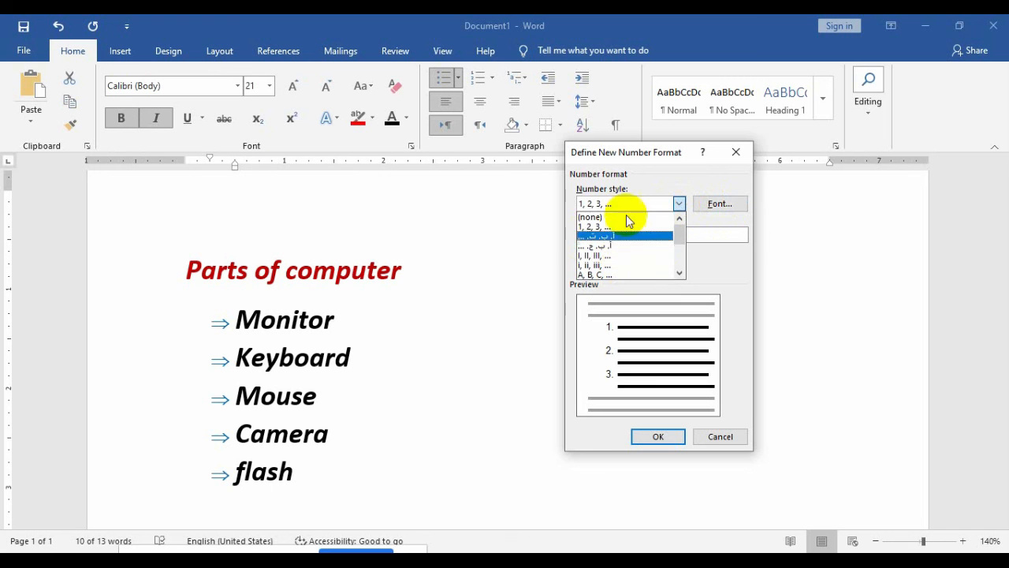
{"action": "left_click", "coordinate": [729, 263]}
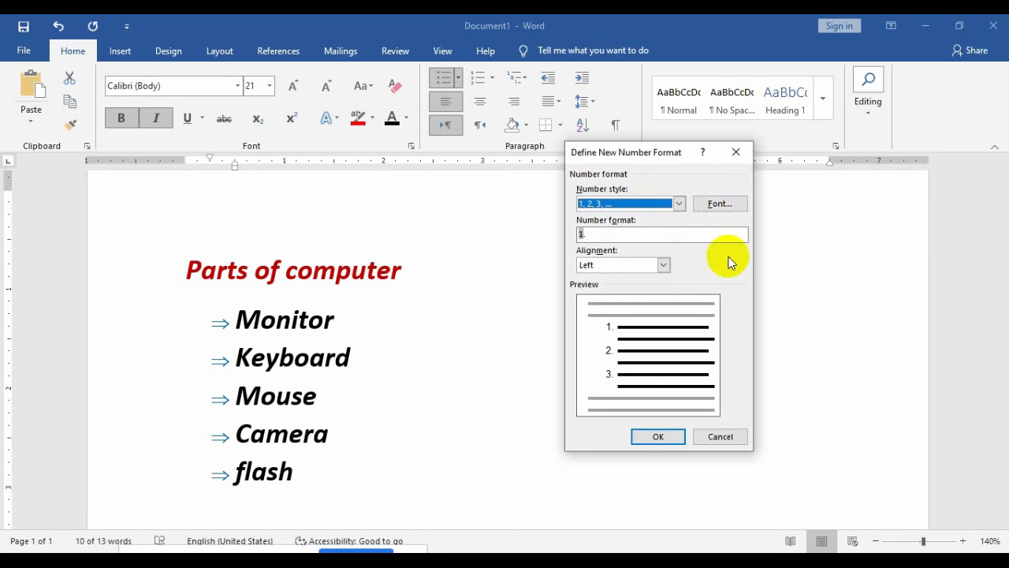
{"action": "left_click", "coordinate": [663, 266]}
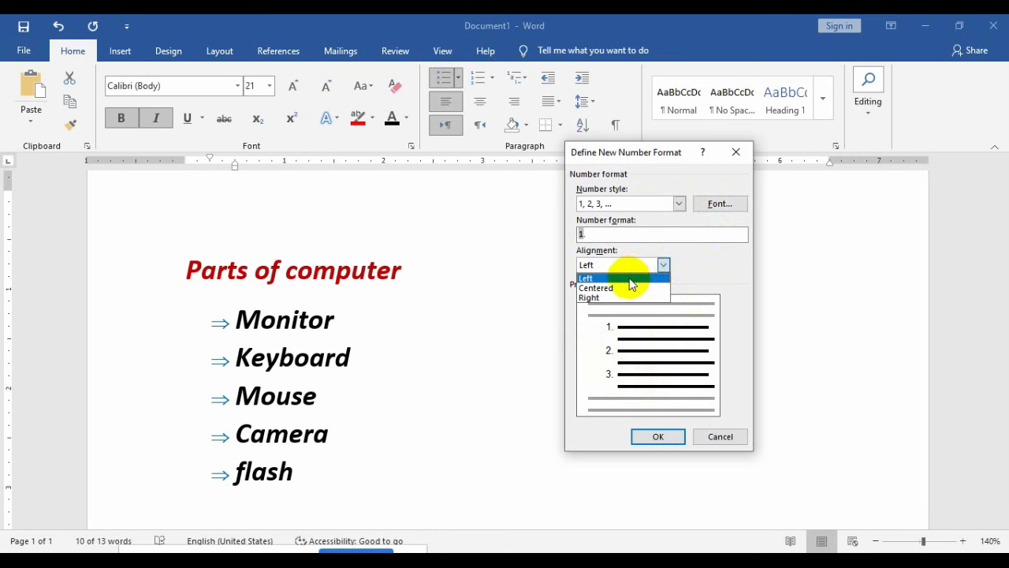
{"action": "left_click", "coordinate": [711, 246]}
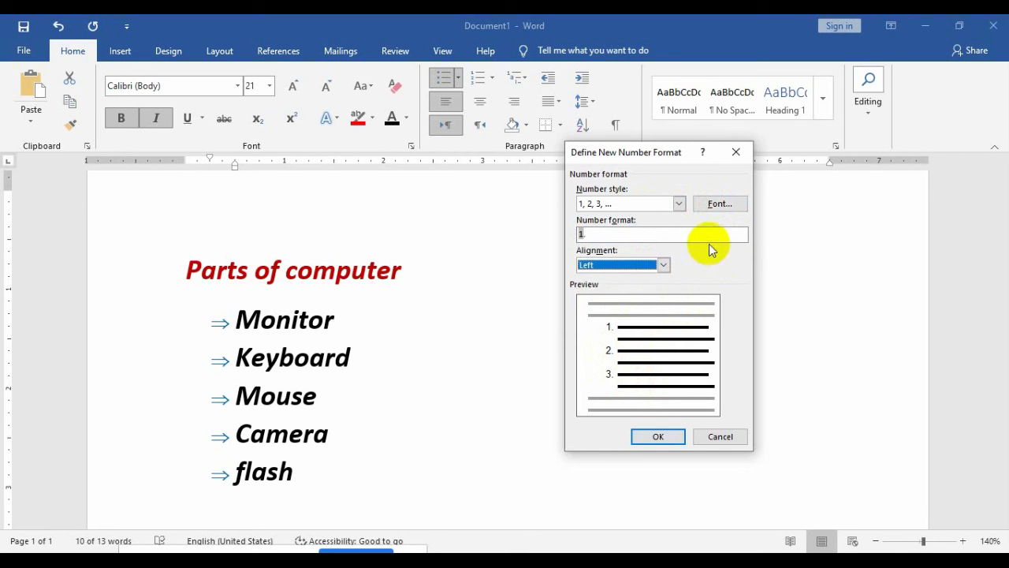
{"action": "left_click", "coordinate": [721, 438]}
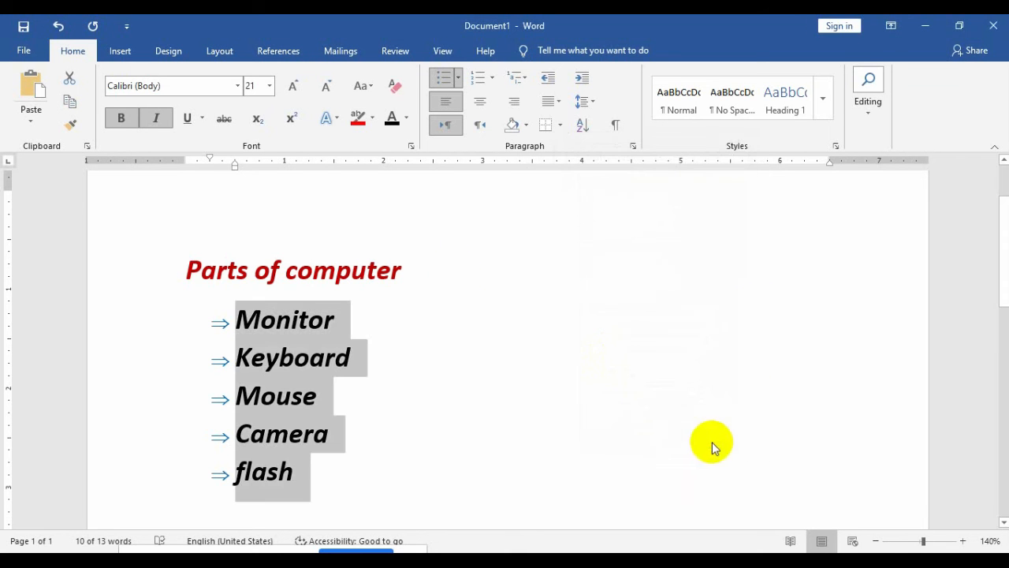
Step: Browse the Numbering and Multilevel List galleries, closing both without applying anything
{"action": "left_click", "coordinate": [492, 87]}
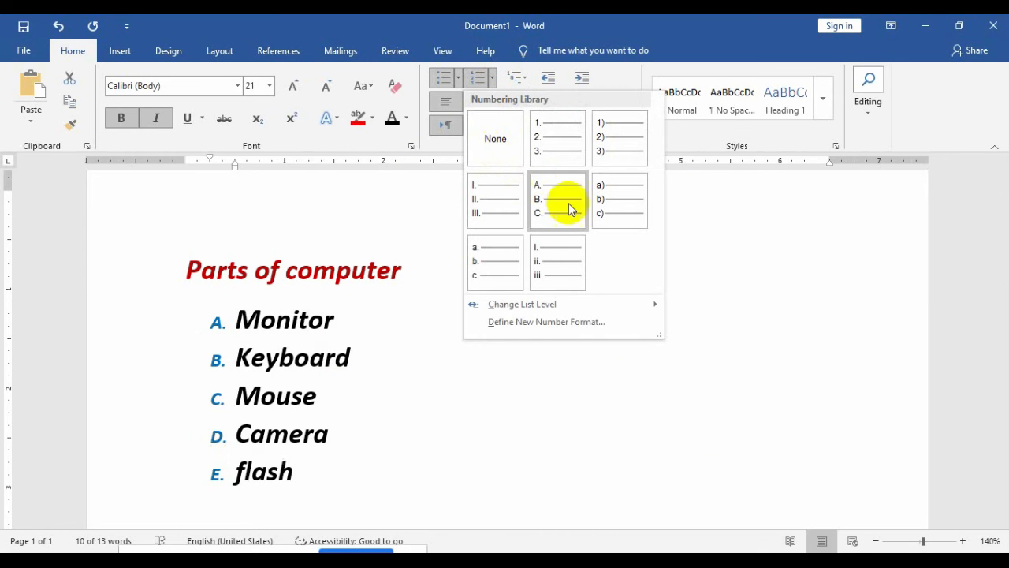
{"action": "left_click", "coordinate": [522, 76]}
{"action": "left_click", "coordinate": [522, 76]}
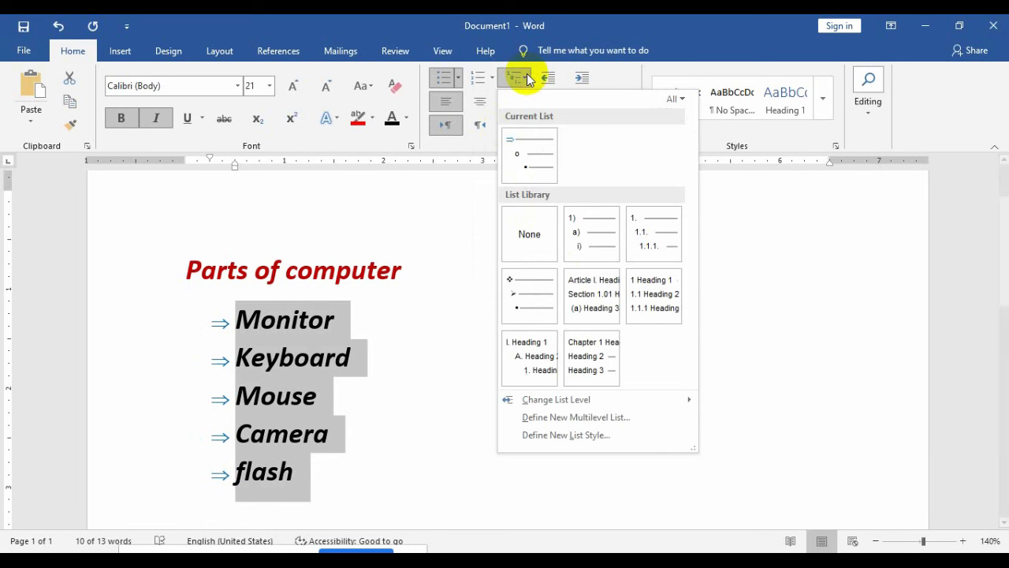
{"action": "left_click", "coordinate": [440, 262]}
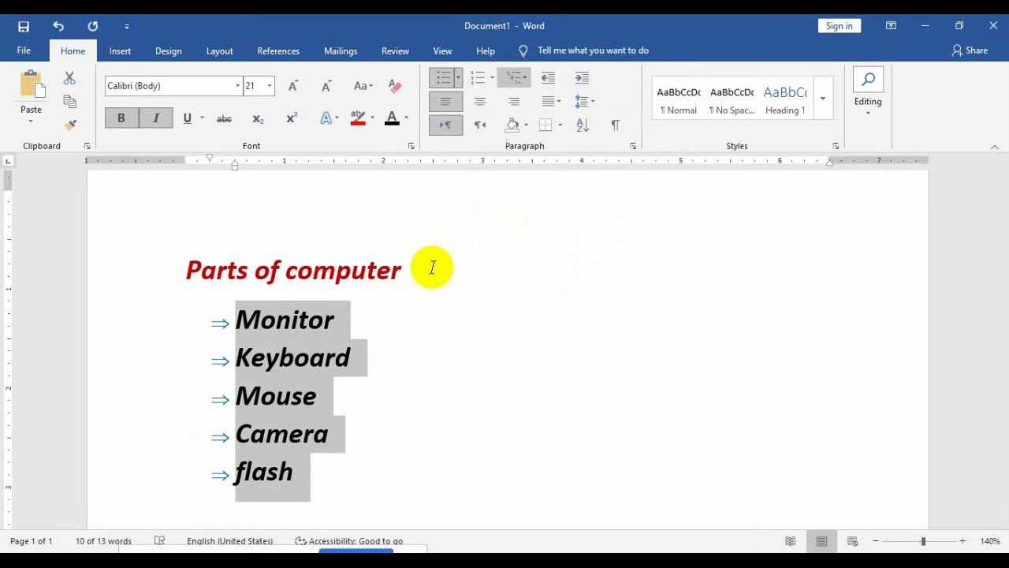
{"action": "left_click", "coordinate": [522, 80]}
{"action": "mouse_move", "coordinate": [575, 225]}
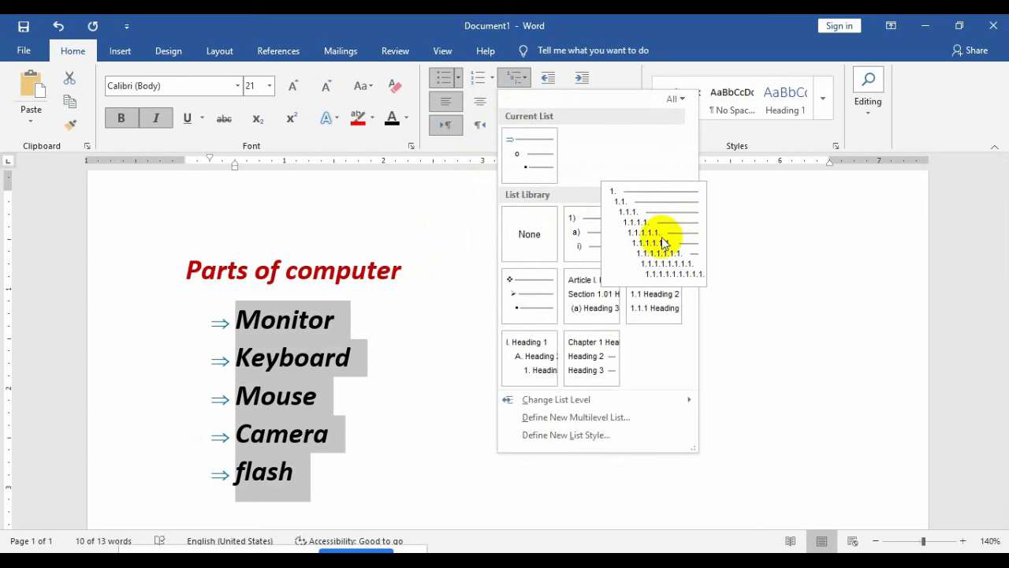
{"action": "left_click", "coordinate": [388, 427]}
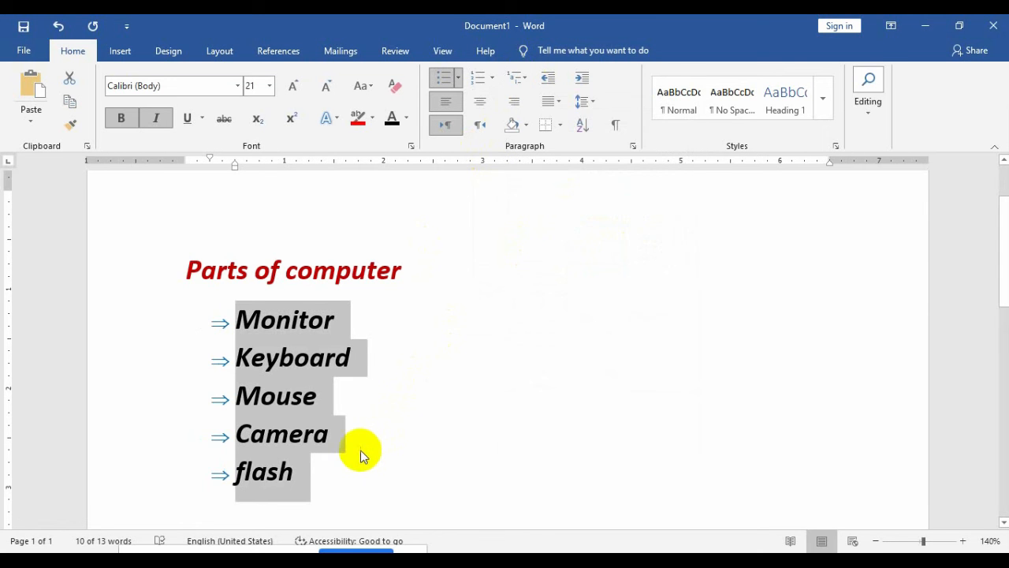
Step: Delete the whole bulleted list and select the 'Parts of computer' title
{"action": "left_click", "coordinate": [352, 467]}
{"action": "key", "text": "BackSpace"}
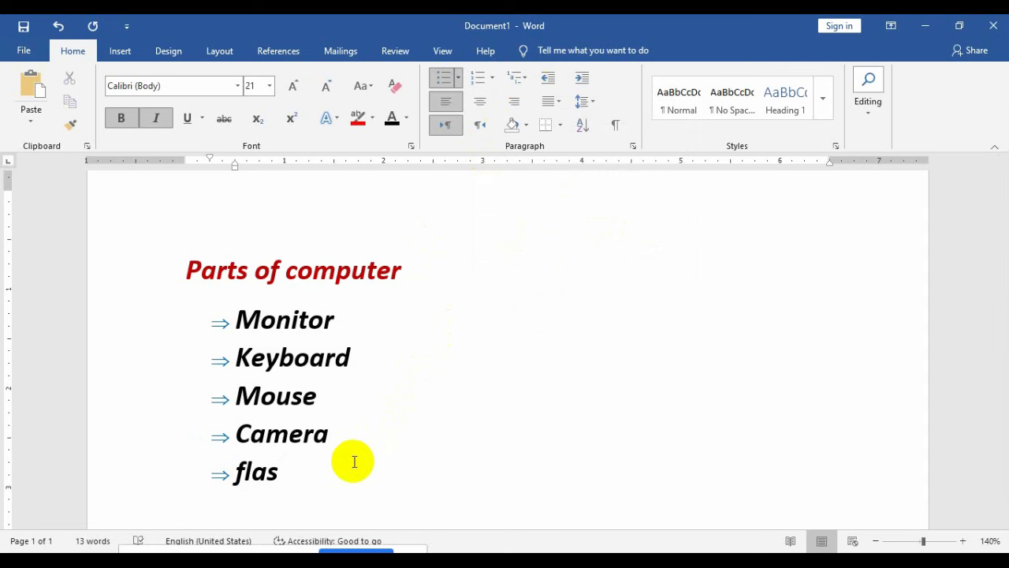
{"action": "left_click_drag", "start_coordinate": [256, 394], "coordinate": [215, 314]}
{"action": "key", "text": "BackSpace"}
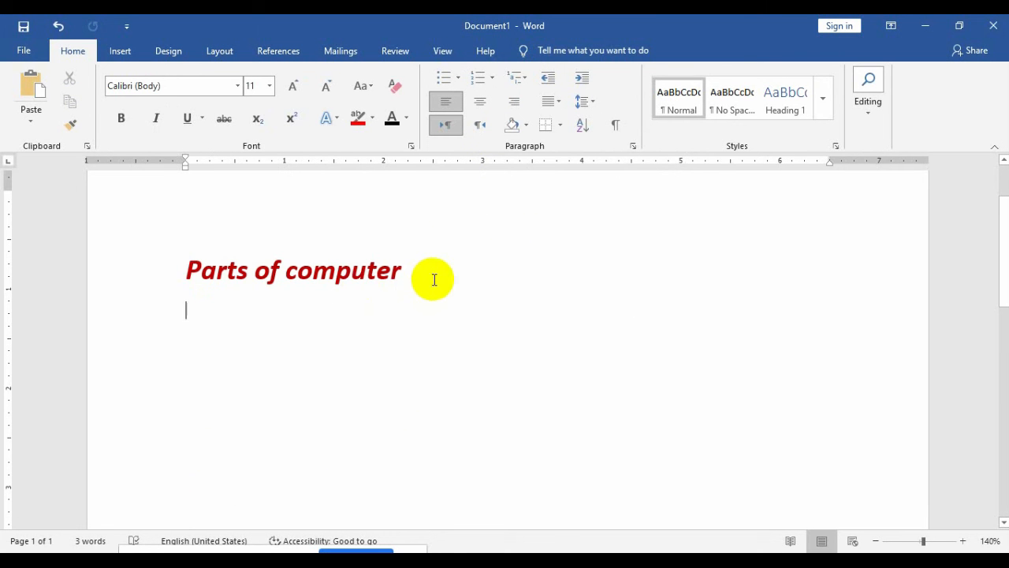
{"action": "left_click", "coordinate": [433, 277]}
{"action": "left_click_drag", "start_coordinate": [433, 277], "coordinate": [229, 248]}
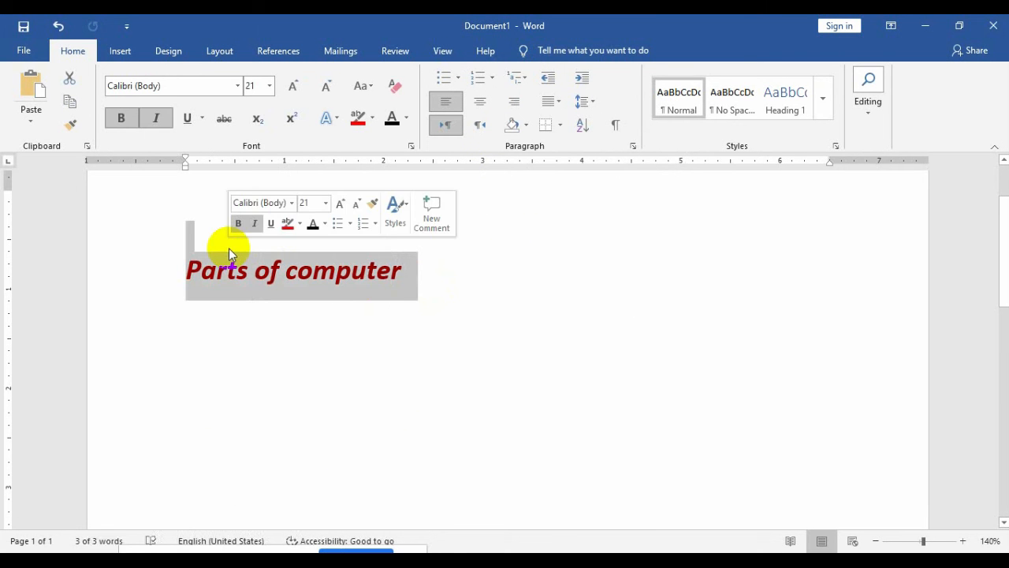
Step: Replace the title with a bold italic 'Chapter' heading followed by an empty line
{"action": "type", "text": "ca"}
{"action": "key", "text": "BackSpace"}
{"action": "key", "text": "BackSpace"}
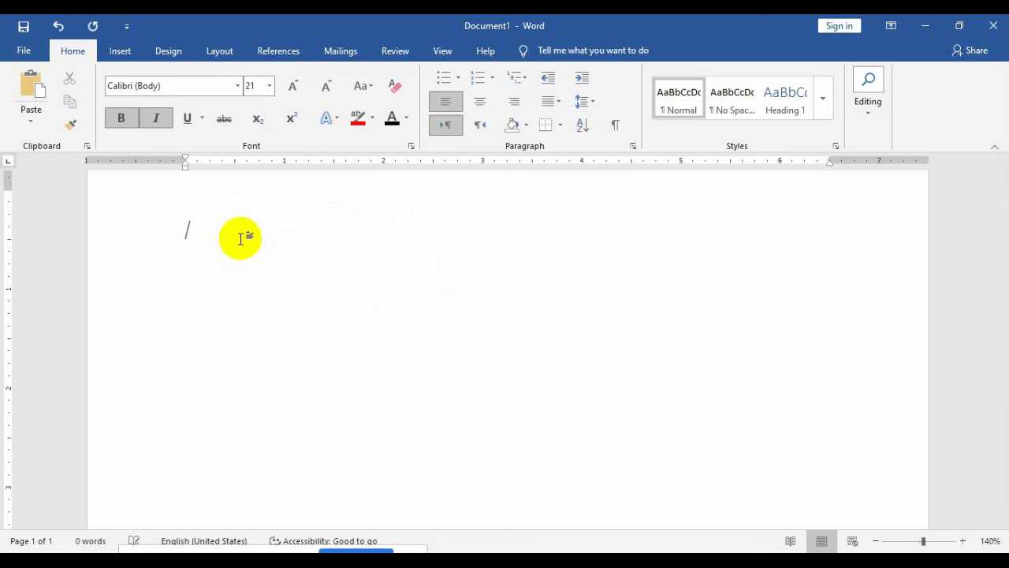
{"action": "type", "text": "c"}
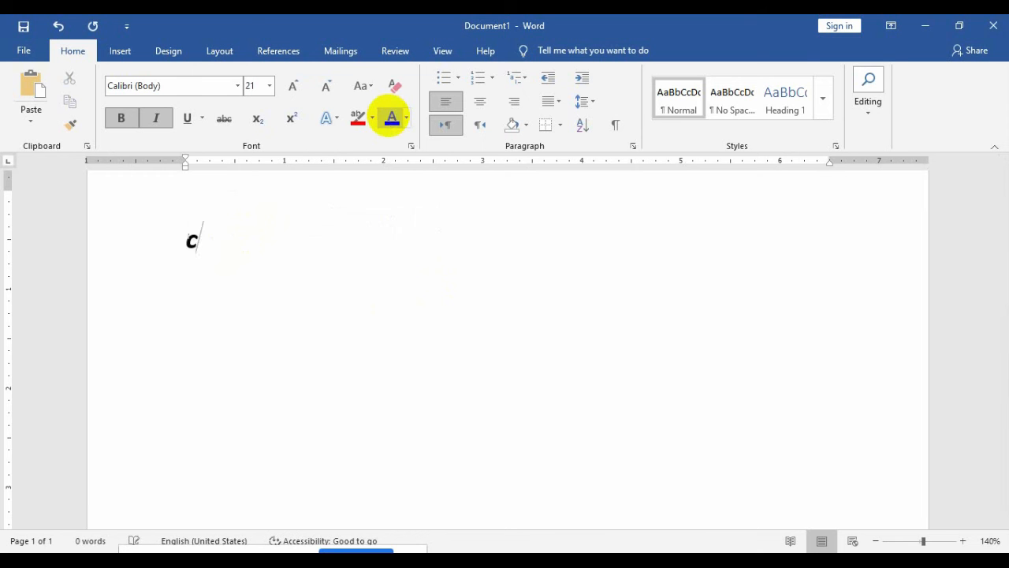
{"action": "type", "text": "ahpter"}
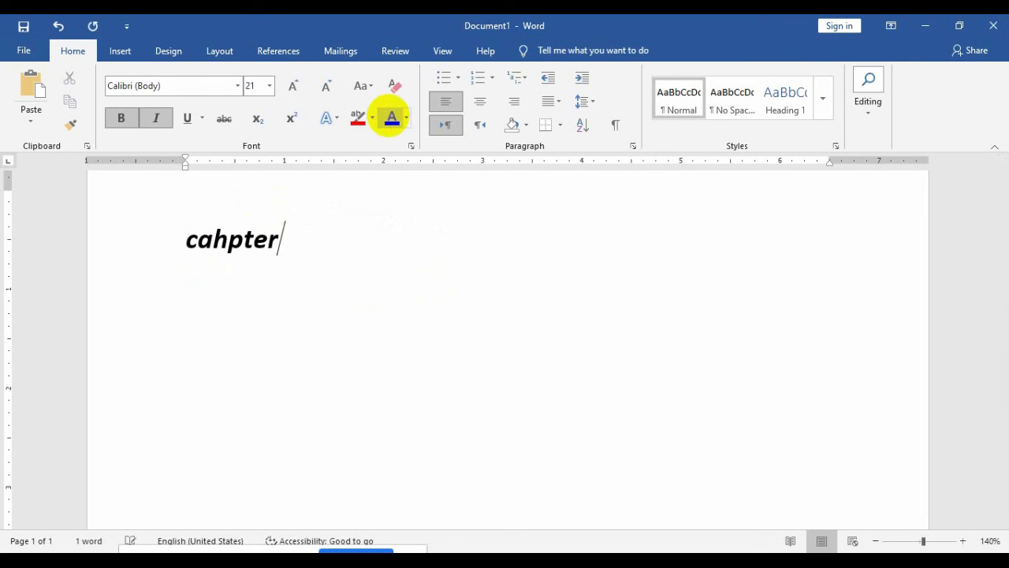
{"action": "key", "text": "Return"}
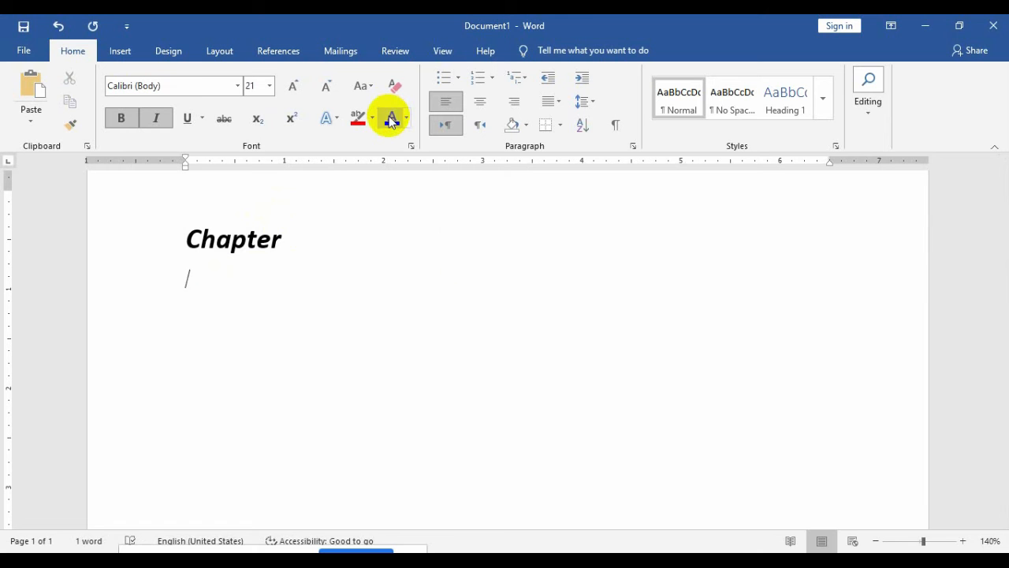
Step: Start a 1./1.1./1.1.1. multilevel list with items Book, Title and Page, leaving item 4 empty
{"action": "left_click", "coordinate": [524, 79]}
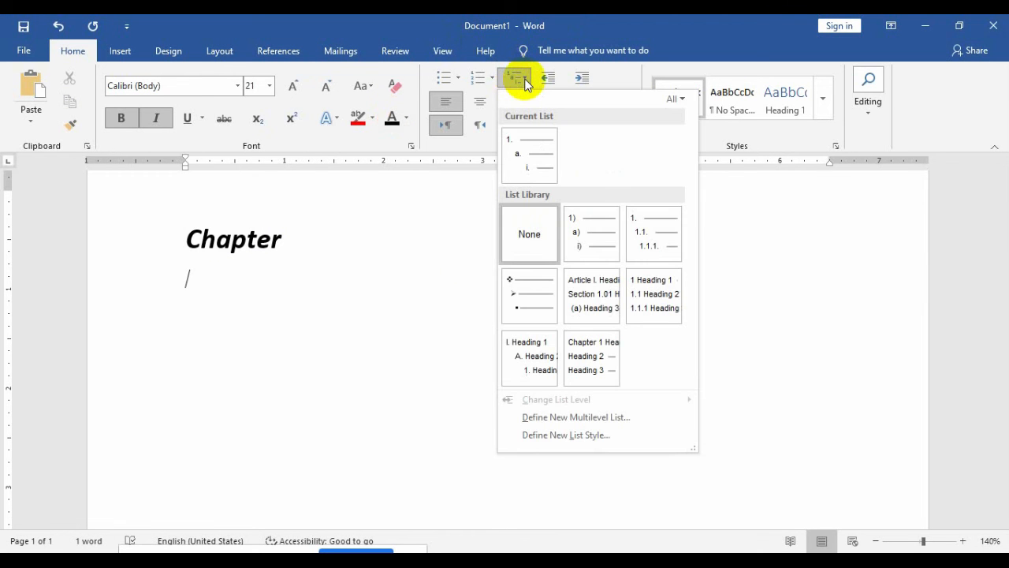
{"action": "left_click", "coordinate": [644, 218]}
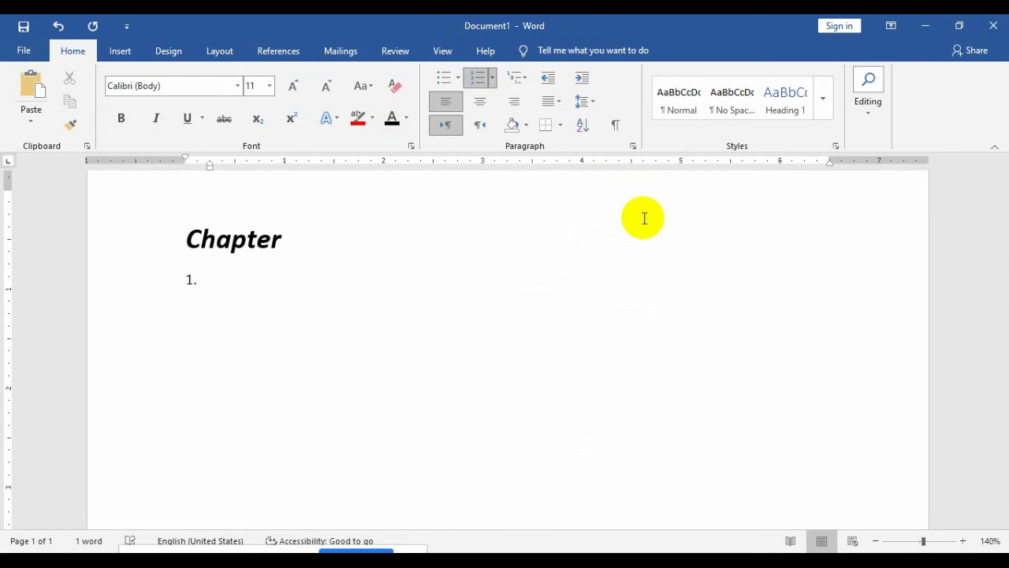
{"action": "type", "text": "book"}
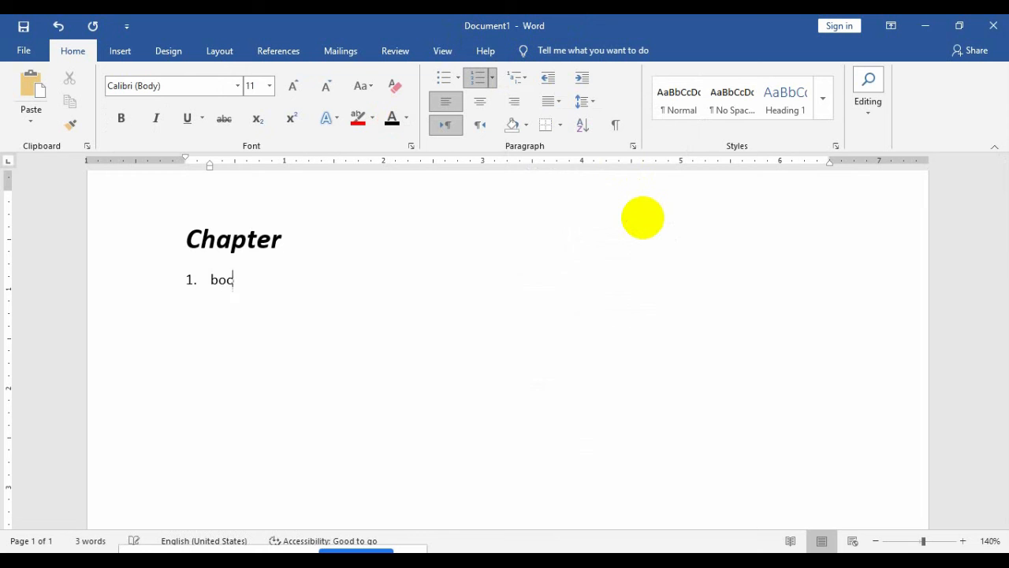
{"action": "key", "text": "Return"}
{"action": "type", "text": "title"}
{"action": "key", "text": "Return"}
{"action": "type", "text": "pages"}
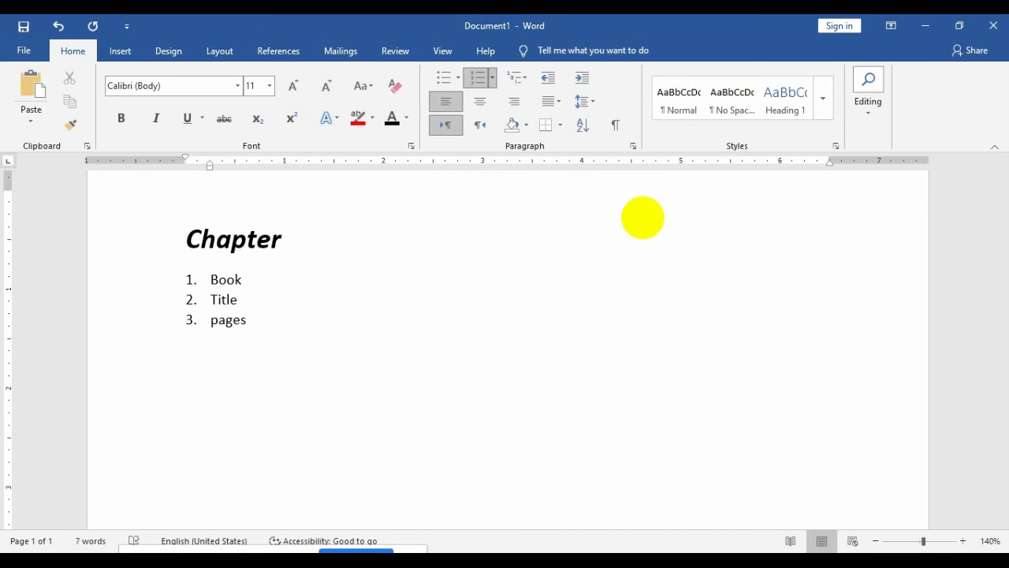
{"action": "key", "text": "BackSpace"}
{"action": "key", "text": "Return"}
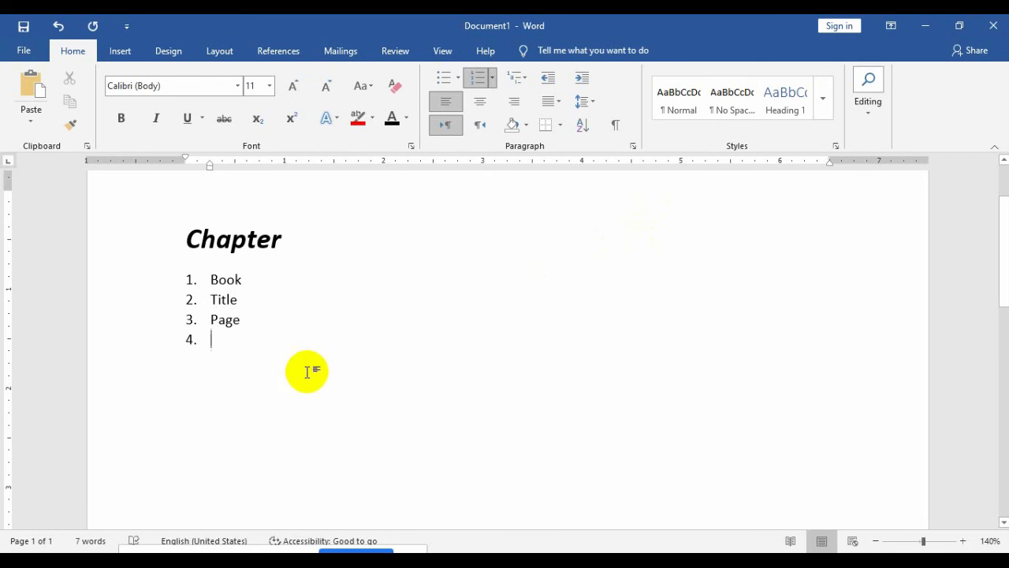
Step: Reapply the 1./1.1./1.1.1. multilevel numbering to the Book, Title and Page items
{"action": "left_click_drag", "start_coordinate": [245, 319], "coordinate": [169, 266]}
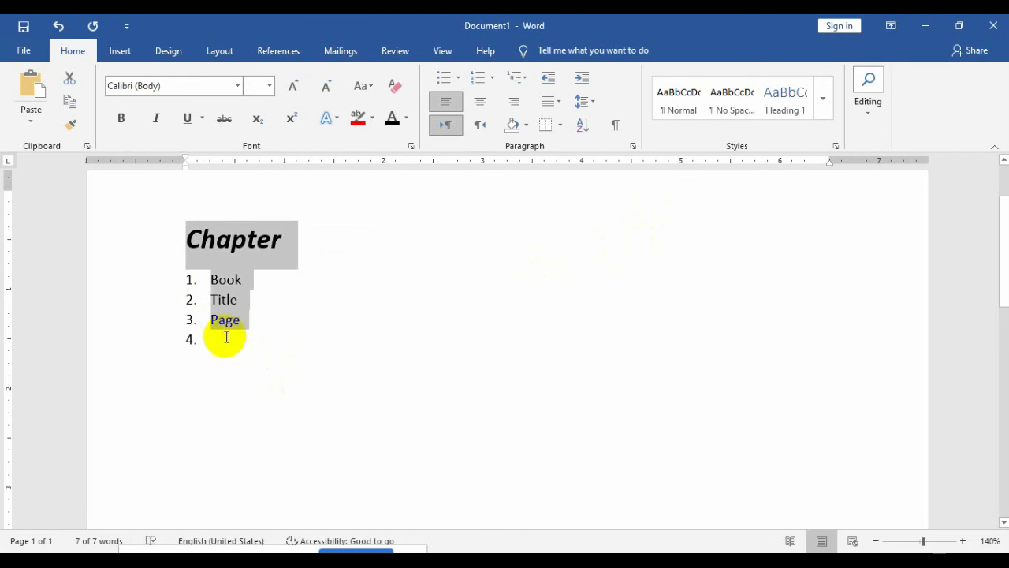
{"action": "left_click_drag", "start_coordinate": [225, 343], "coordinate": [183, 287]}
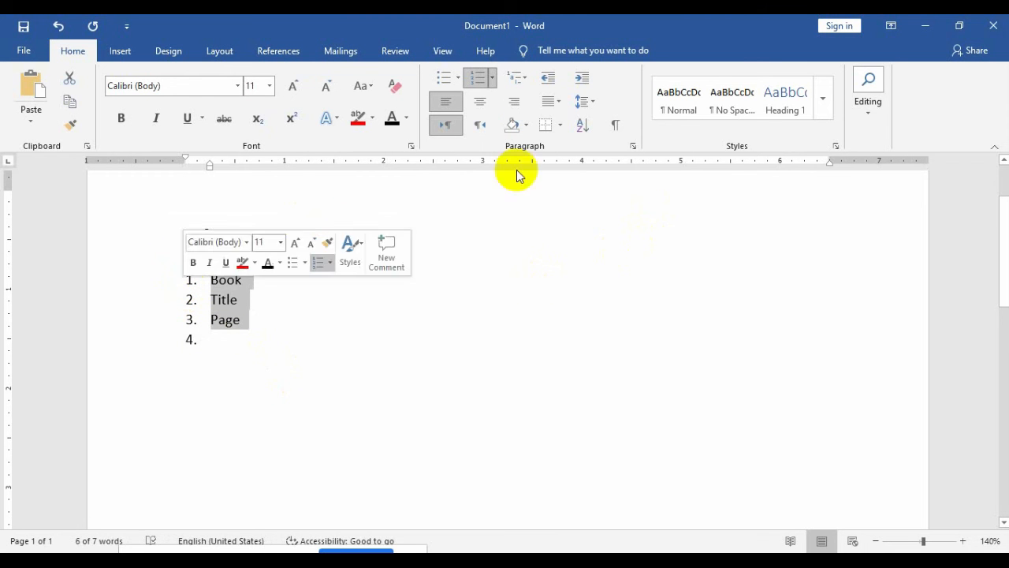
{"action": "left_click", "coordinate": [523, 81]}
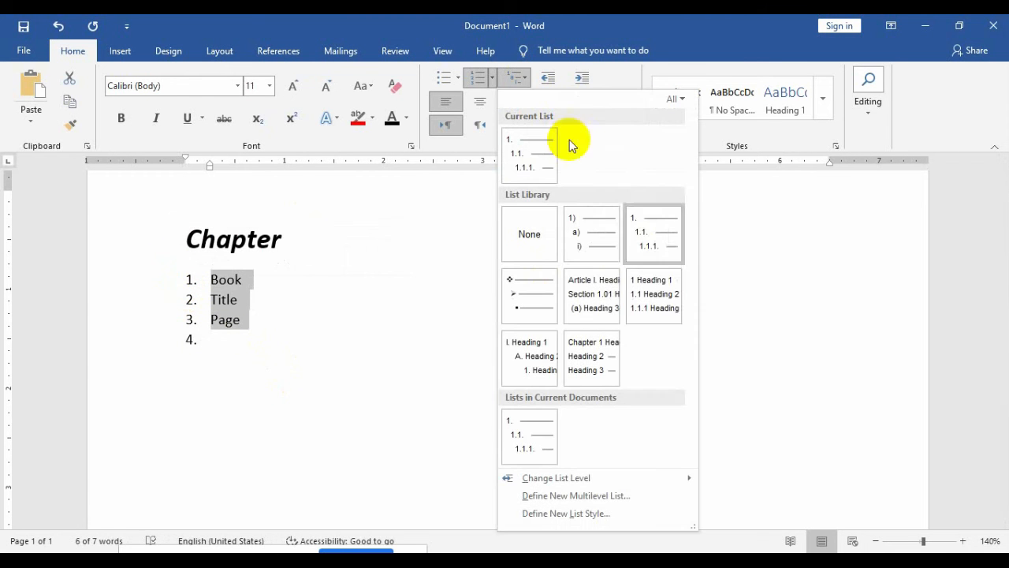
{"action": "left_click", "coordinate": [647, 228]}
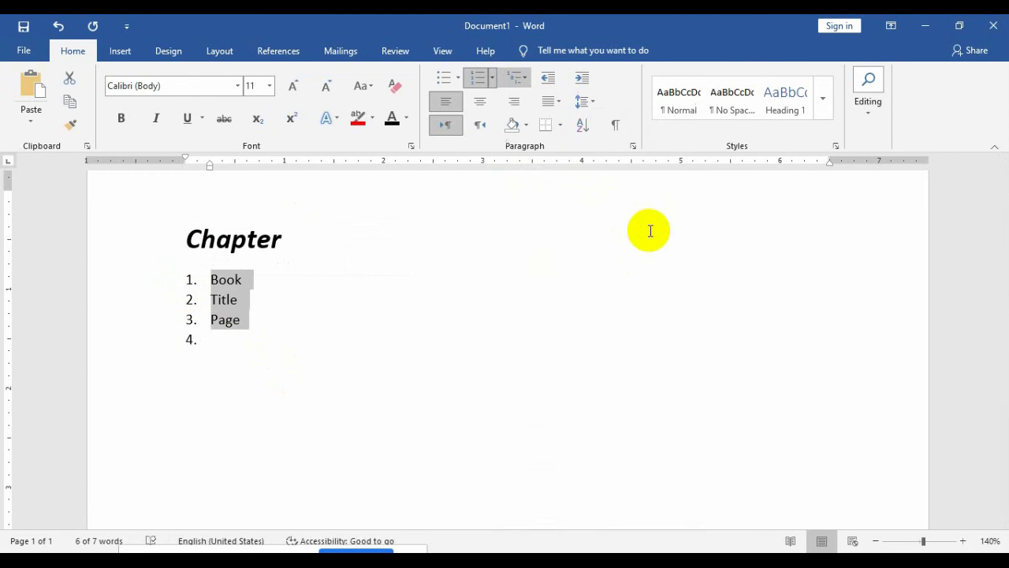
Step: Add two placeholder sub-items 1.1 and 1.2 under Book, plus an empty third-level item 1.2.1
{"action": "left_click", "coordinate": [272, 296]}
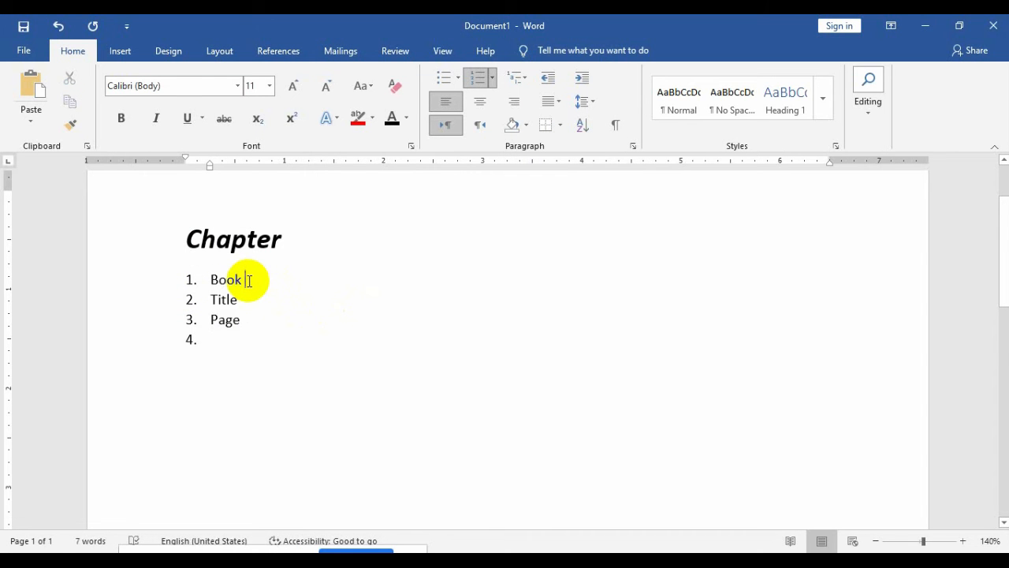
{"action": "key", "text": "Return"}
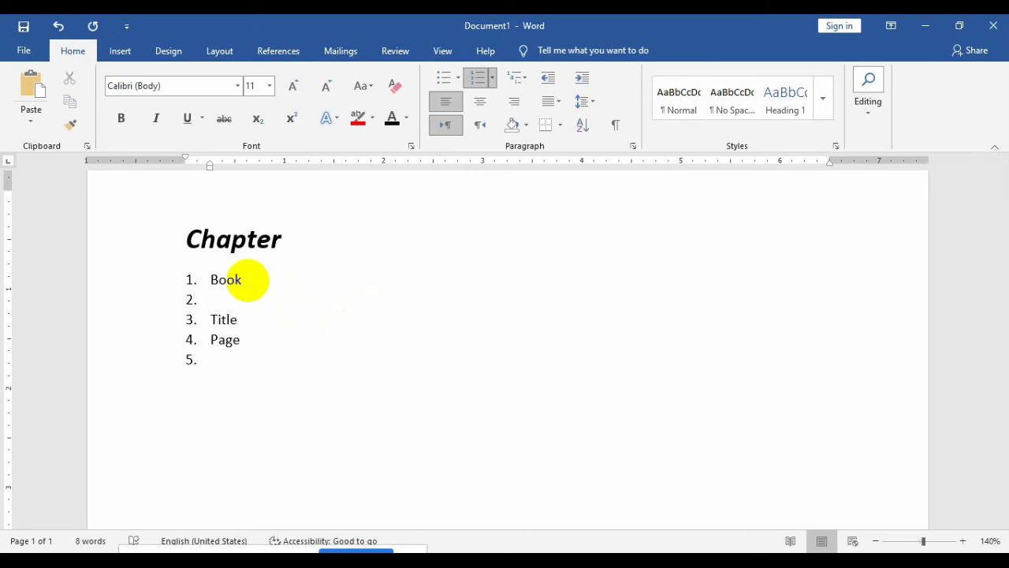
{"action": "key", "text": "Tab"}
{"action": "type", "text": "fkdsjkfjsdk"}
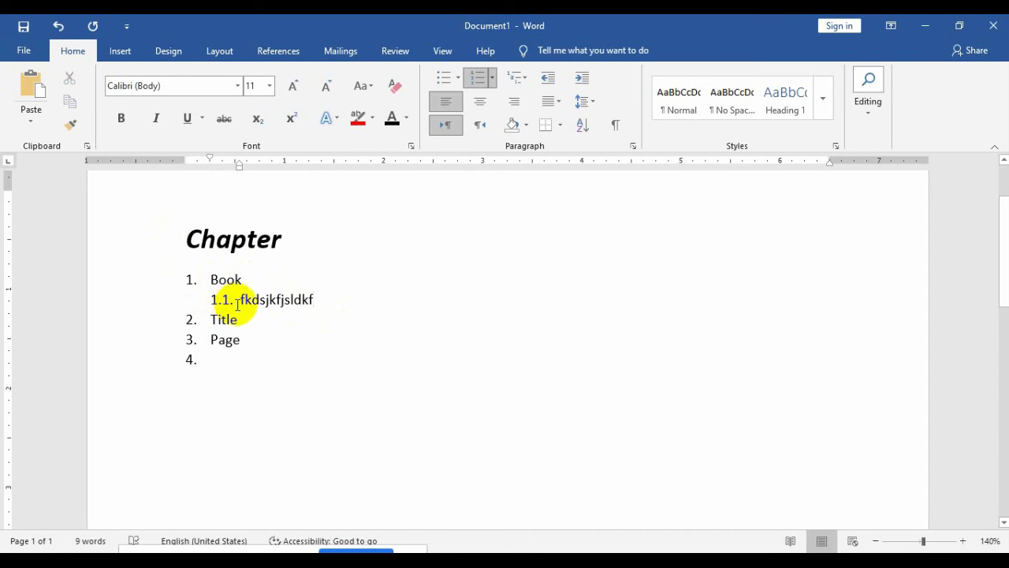
{"action": "key", "text": "Return"}
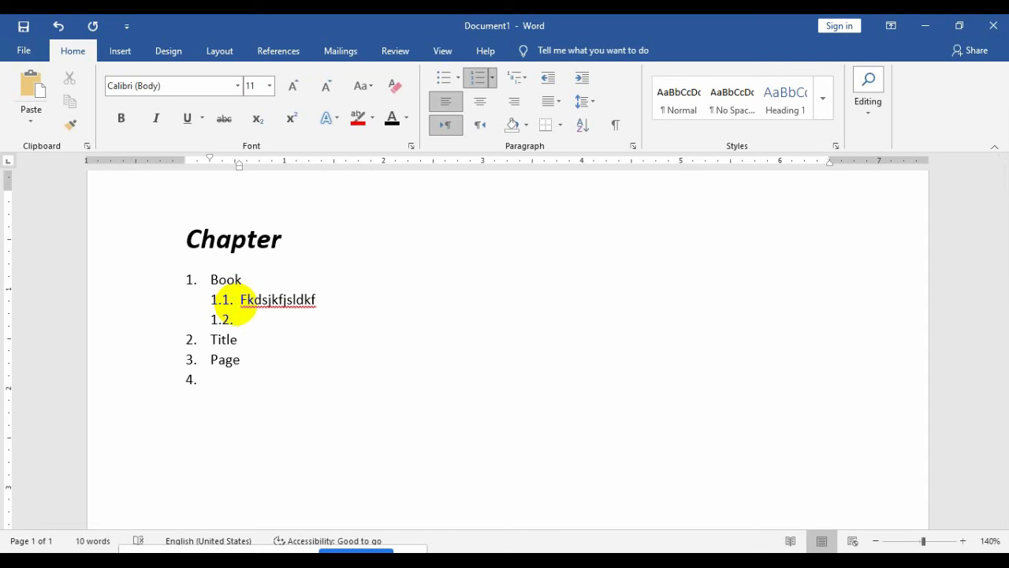
{"action": "type", "text": "dkjfkjakfjalf"}
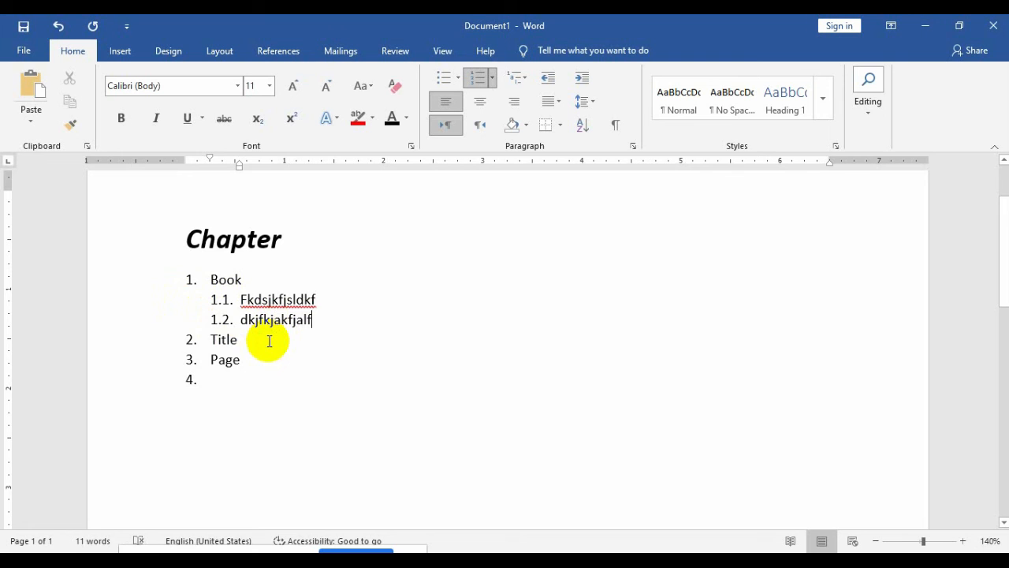
{"action": "key", "text": "Return"}
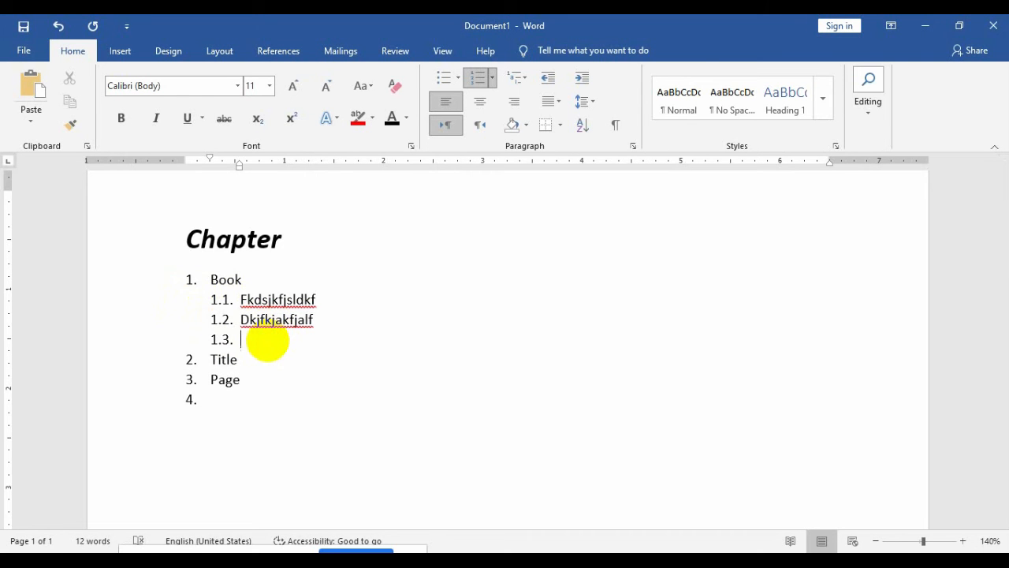
{"action": "key", "text": "Tab"}
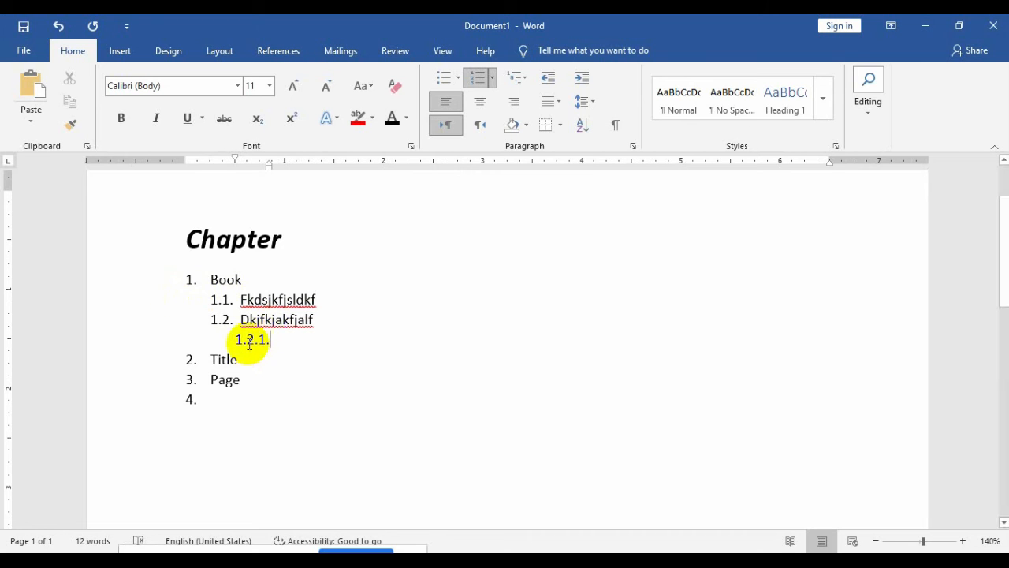
Step: Select Book and its sub-items and browse the Multilevel List gallery without changing anything
{"action": "left_click", "coordinate": [251, 340]}
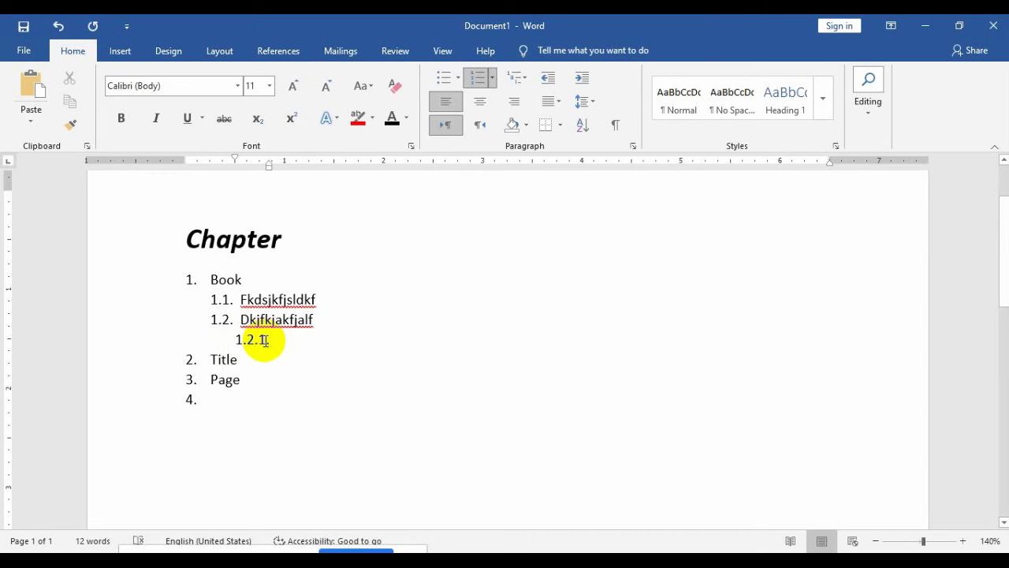
{"action": "left_click_drag", "start_coordinate": [289, 342], "coordinate": [226, 282]}
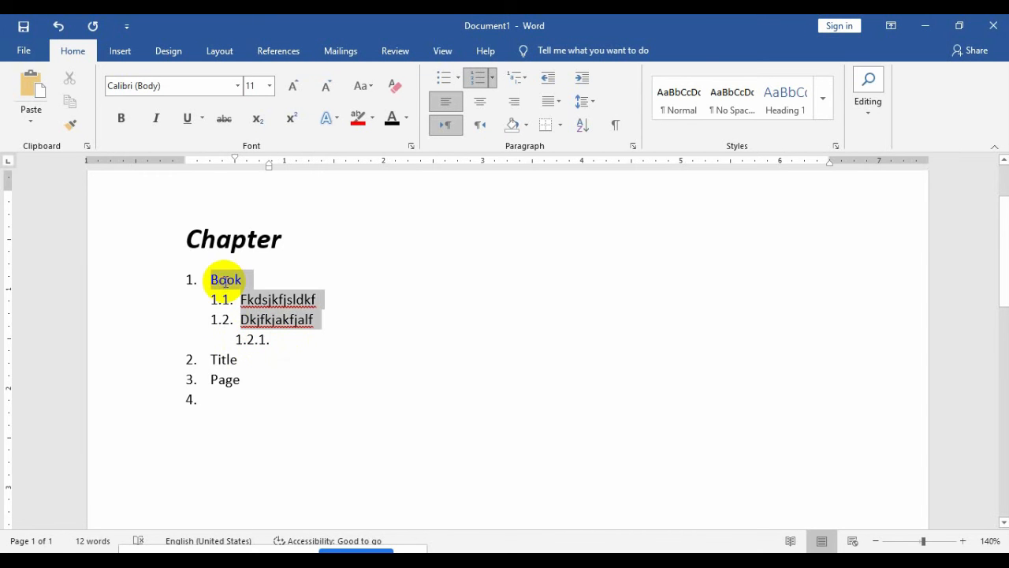
{"action": "left_click", "coordinate": [526, 78]}
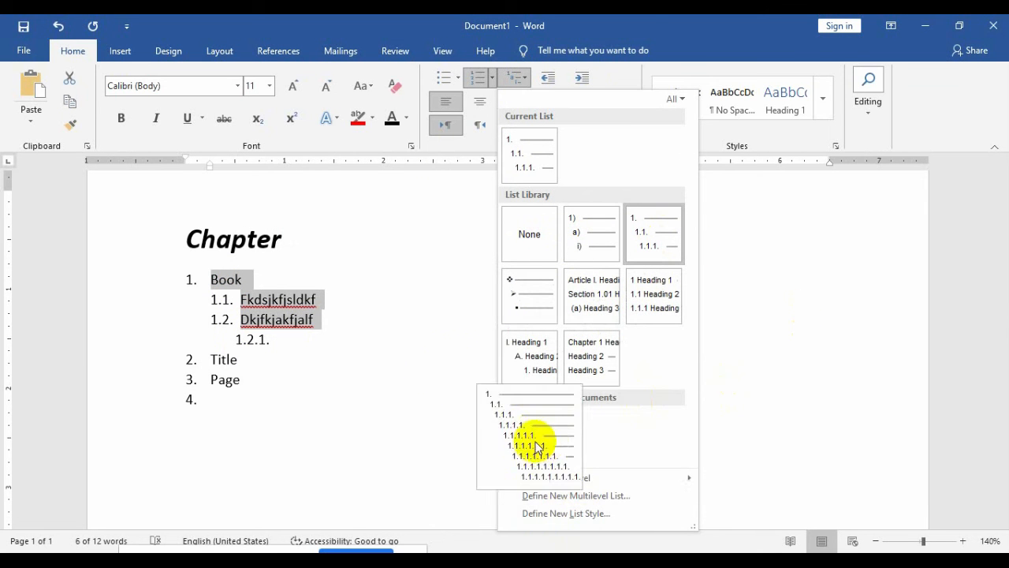
{"action": "left_click", "coordinate": [449, 367]}
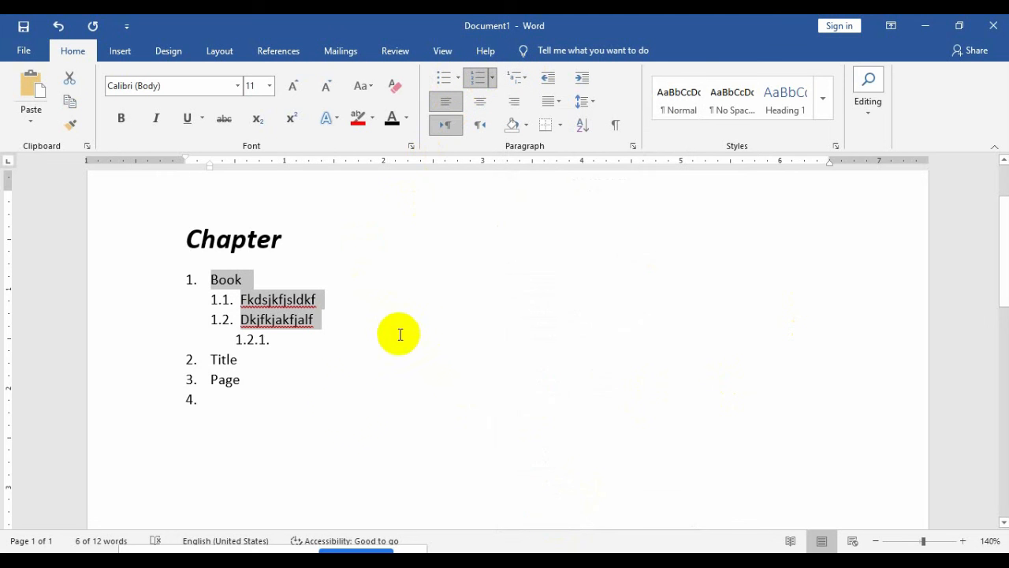
Step: Delete the list and expand =rand() into Word's sample paragraphs
{"action": "left_click_drag", "start_coordinate": [252, 382], "coordinate": [142, 244]}
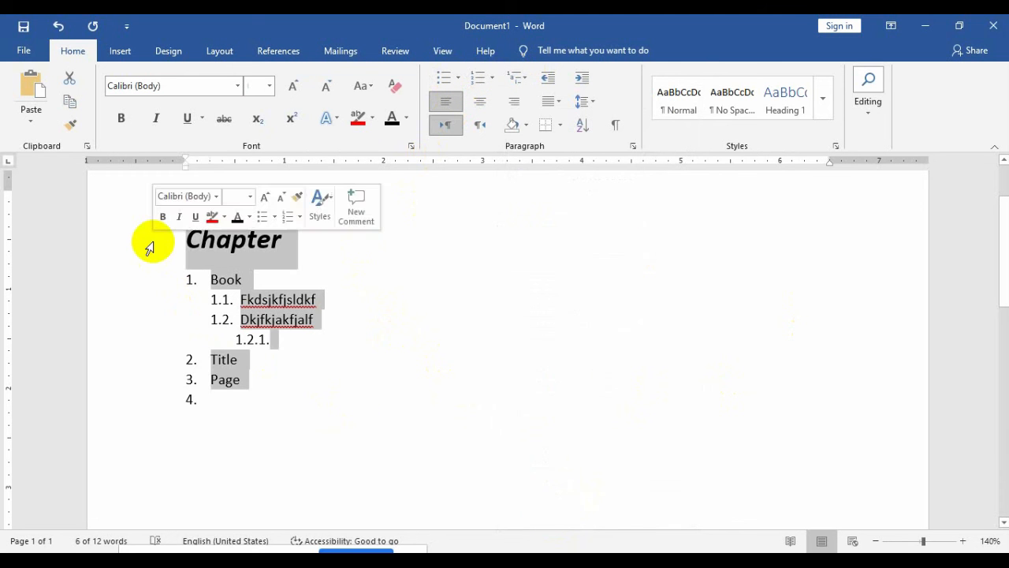
{"action": "key", "text": "BackSpace"}
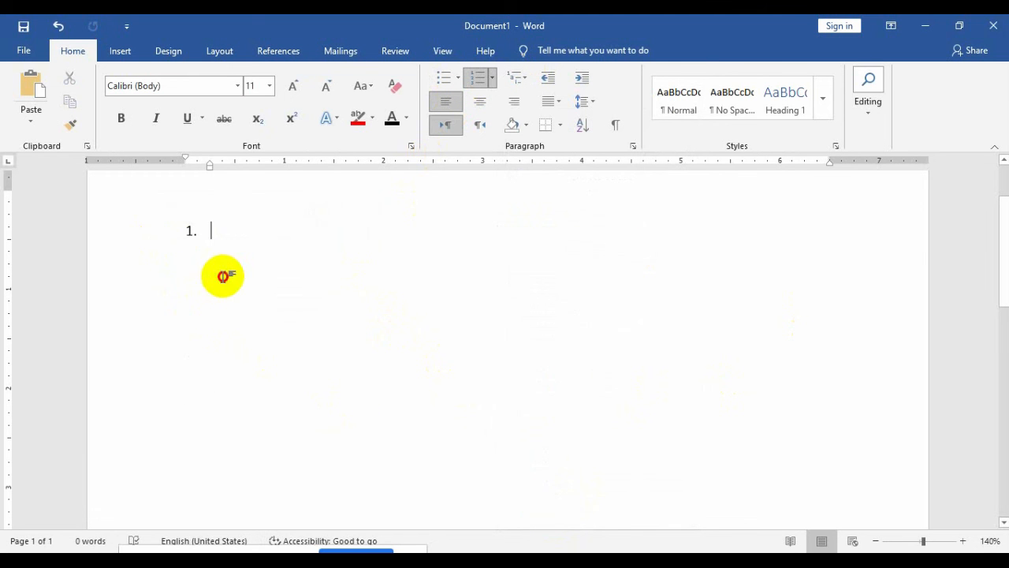
{"action": "key", "text": "BackSpace"}
{"action": "key", "text": "BackSpace"}
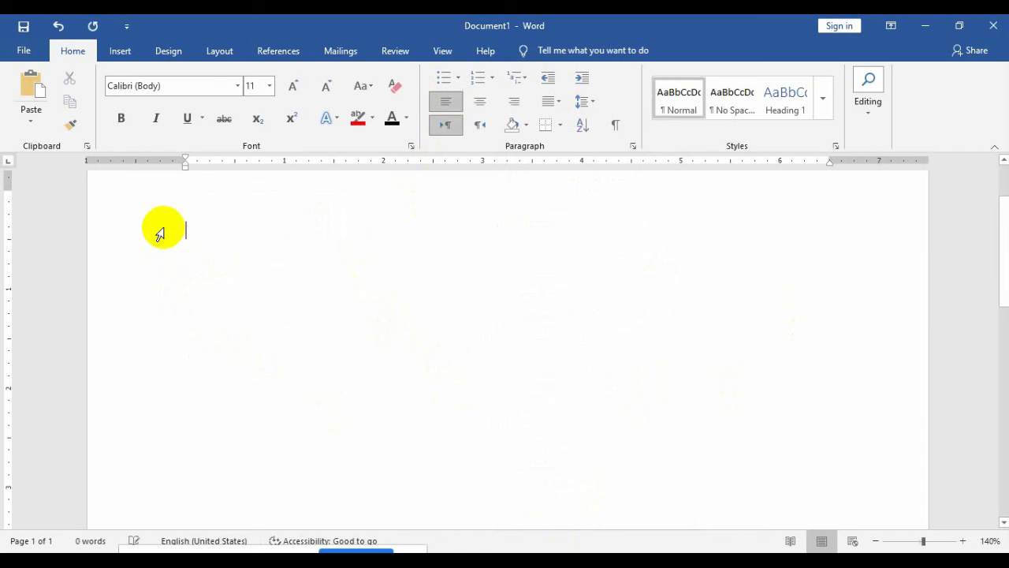
{"action": "type", "text": "=ra"}
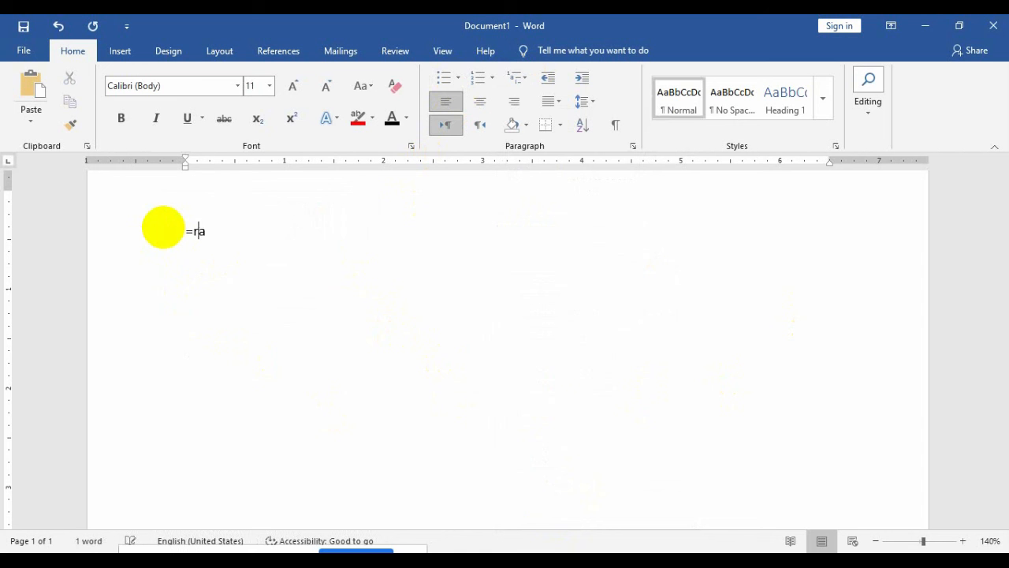
{"action": "type", "text": "nd(l)"}
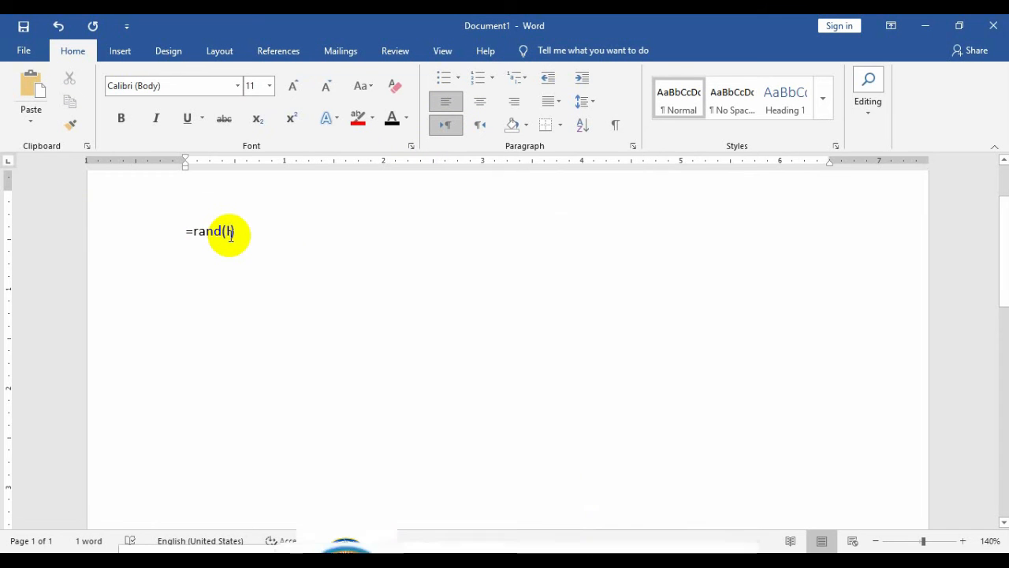
{"action": "key", "text": "Return"}
{"action": "key", "text": "BackSpace"}
{"action": "key", "text": "BackSpace"}
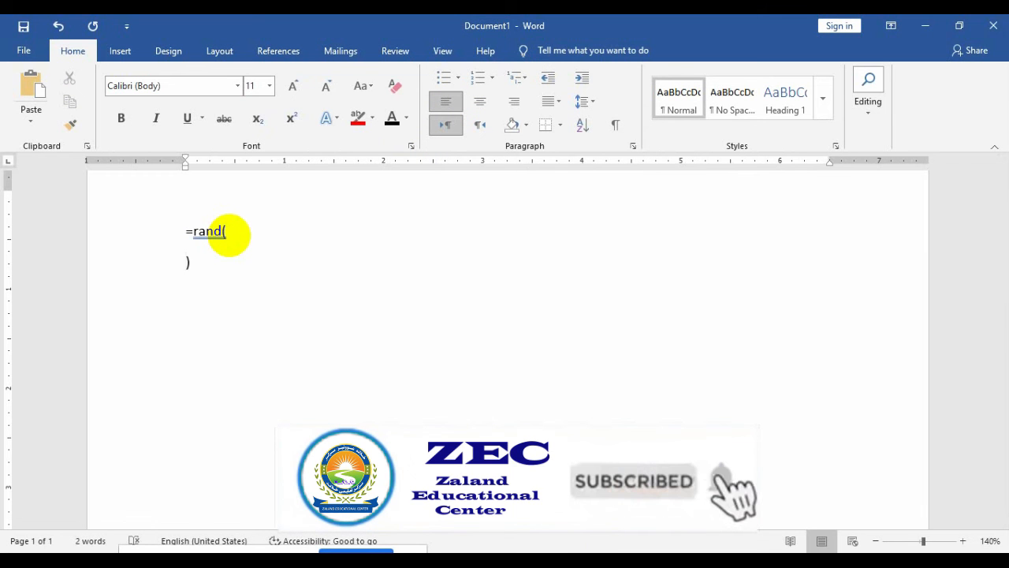
{"action": "type", "text": ")"}
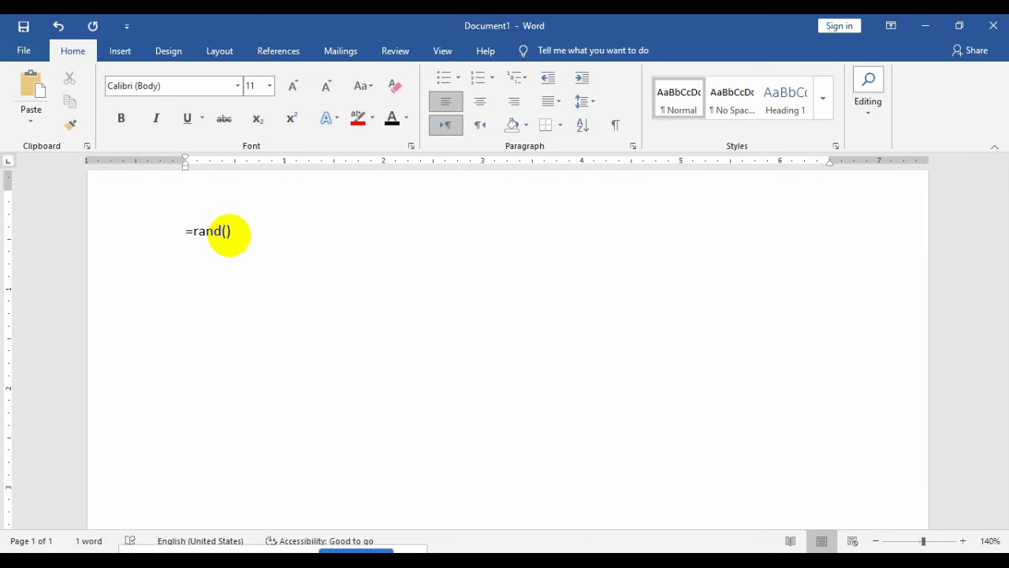
{"action": "key", "text": "Return"}
Step: Delete the last four sample paragraphs and trim the end of the remaining text
{"action": "left_click", "coordinate": [423, 441], "text": "shift"}
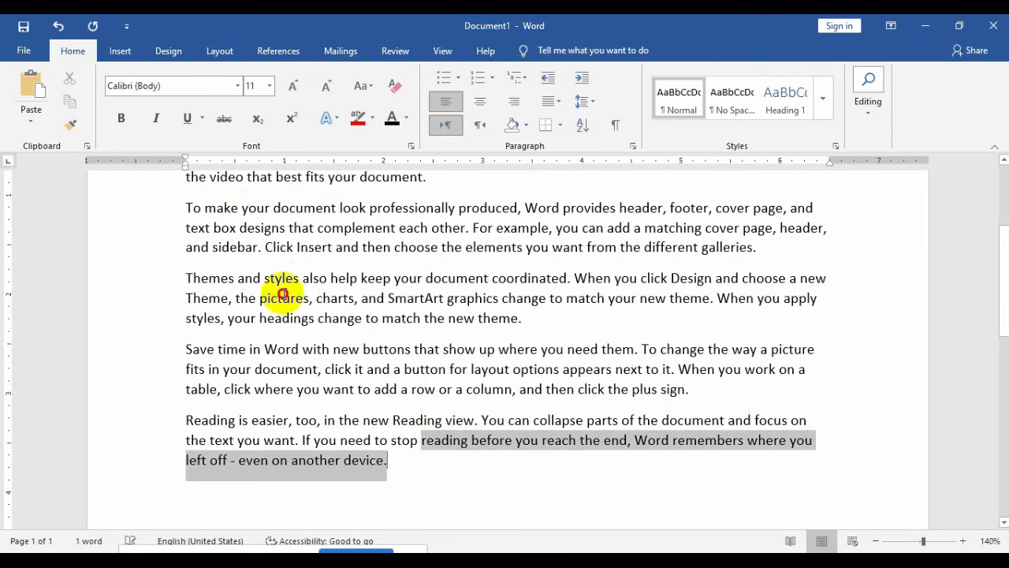
{"action": "left_click_drag", "start_coordinate": [283, 293], "coordinate": [152, 219]}
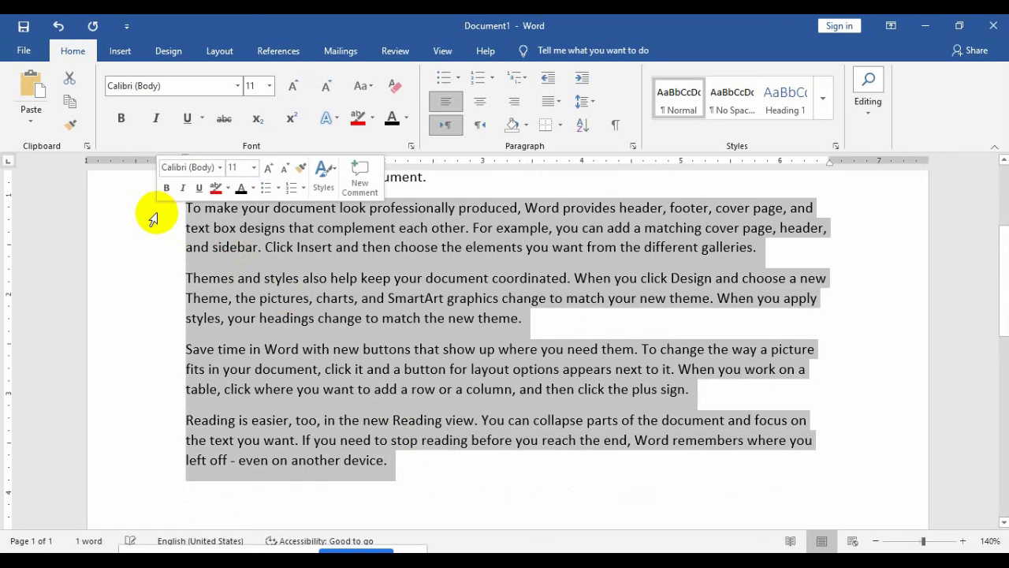
{"action": "key", "text": "Delete"}
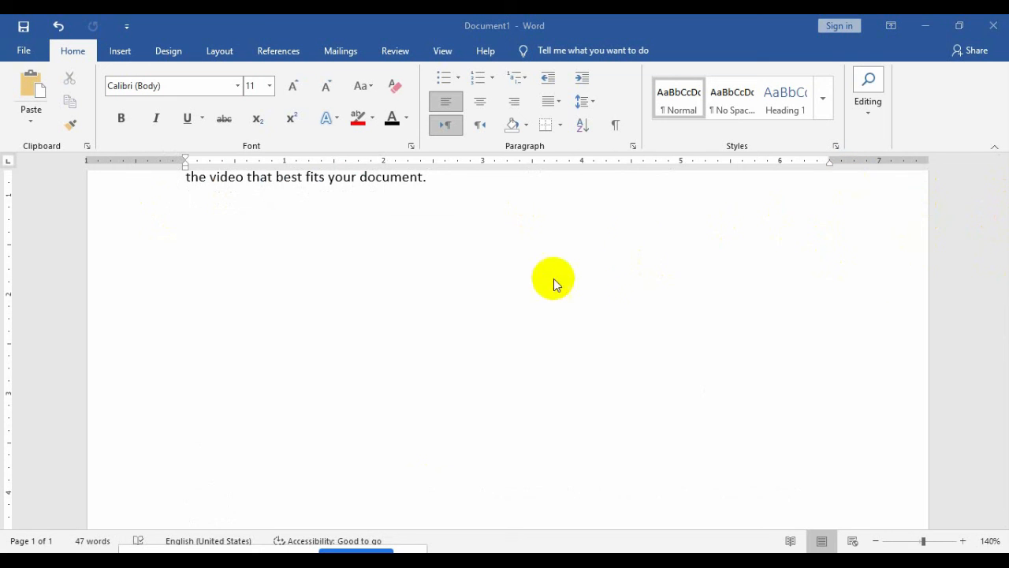
{"action": "left_click", "coordinate": [450, 248]}
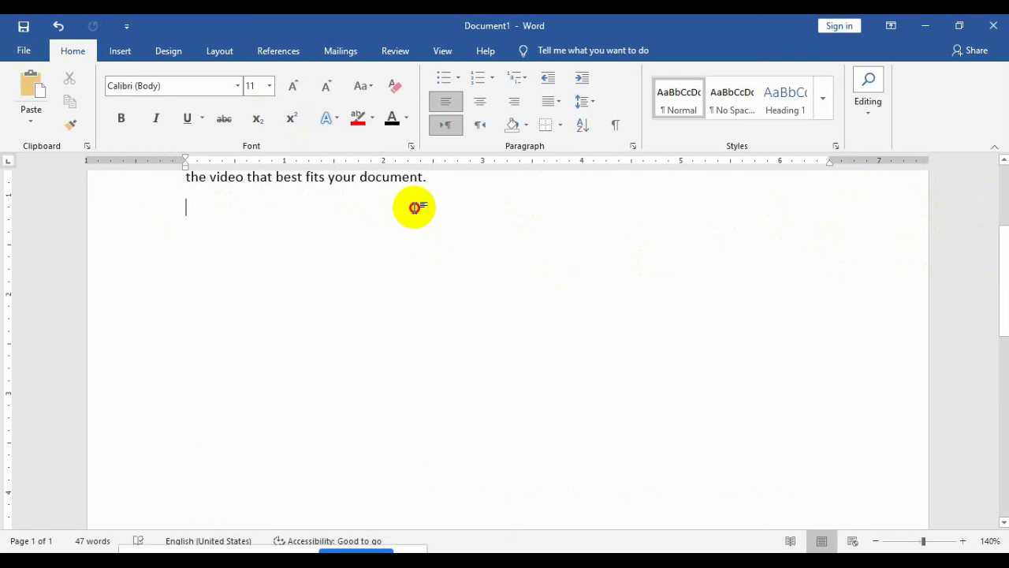
{"action": "key", "text": "BackSpace"}
{"action": "key", "text": "BackSpace"}
{"action": "key", "text": "BackSpace"}
{"action": "key", "text": "BackSpace"}
{"action": "key", "text": "BackSpace"}
{"action": "key", "text": "BackSpace"}
{"action": "key", "text": "BackSpace"}
{"action": "key", "text": "BackSpace"}
{"action": "key", "text": "BackSpace"}
{"action": "key", "text": "BackSpace"}
{"action": "key", "text": "BackSpace"}
{"action": "key", "text": "BackSpace"}
{"action": "key", "text": "BackSpace"}
{"action": "key", "text": "BackSpace"}
{"action": "key", "text": "BackSpace"}
{"action": "key", "text": "BackSpace"}
{"action": "key", "text": "BackSpace"}
{"action": "key", "text": "BackSpace"}
{"action": "key", "text": "BackSpace"}
{"action": "key", "text": "BackSpace"}
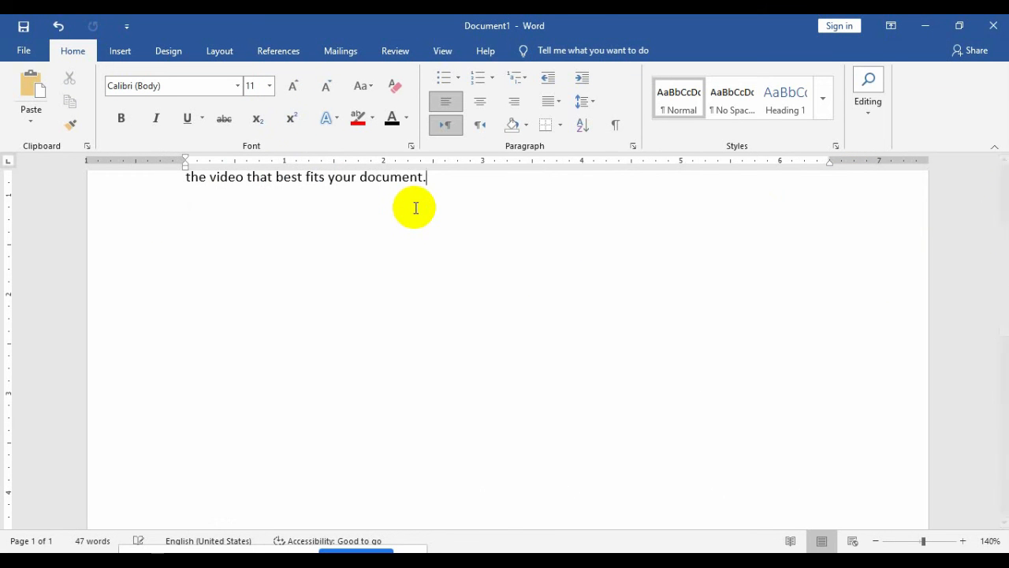
{"action": "key", "text": "BackSpace"}
{"action": "key", "text": "BackSpace"}
{"action": "key", "text": "BackSpace"}
{"action": "key", "text": "BackSpace"}
{"action": "key", "text": "BackSpace"}
{"action": "key", "text": "BackSpace"}
{"action": "key", "text": "BackSpace"}
{"action": "key", "text": "BackSpace"}
{"action": "key", "text": "BackSpace"}
{"action": "key", "text": "BackSpace"}
{"action": "key", "text": "BackSpace"}
{"action": "key", "text": "BackSpace"}
{"action": "key", "text": "BackSpace"}
{"action": "key", "text": "BackSpace"}
{"action": "key", "text": "BackSpace"}
{"action": "key", "text": "BackSpace"}
{"action": "key", "text": "BackSpace"}
{"action": "key", "text": "BackSpace"}
{"action": "key", "text": "BackSpace"}
{"action": "key", "text": "BackSpace"}
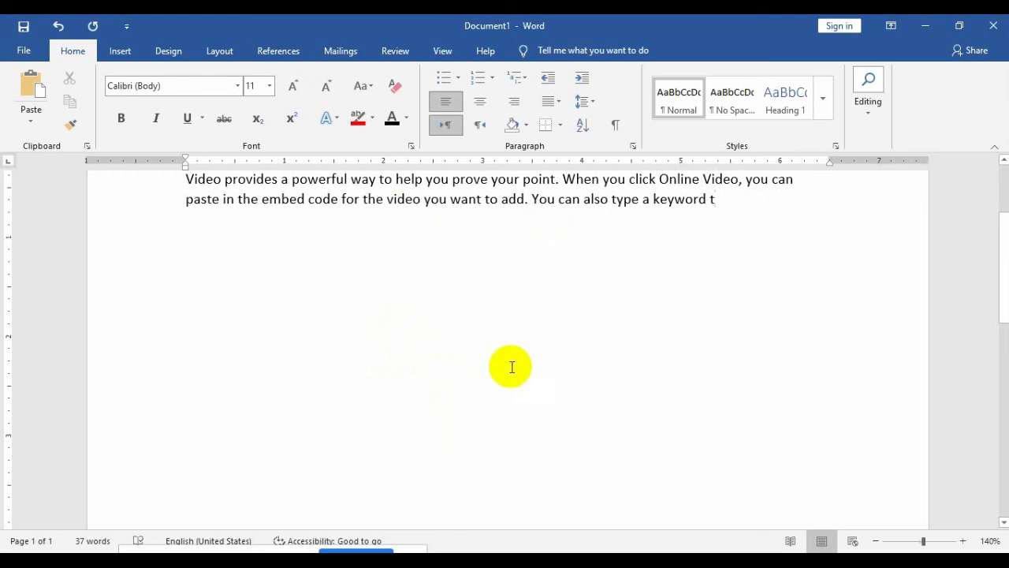
Step: Replace the leftover text with =rand() to generate five fresh sample paragraphs
{"action": "left_click_drag", "start_coordinate": [1003, 272], "coordinate": [999, 153]}
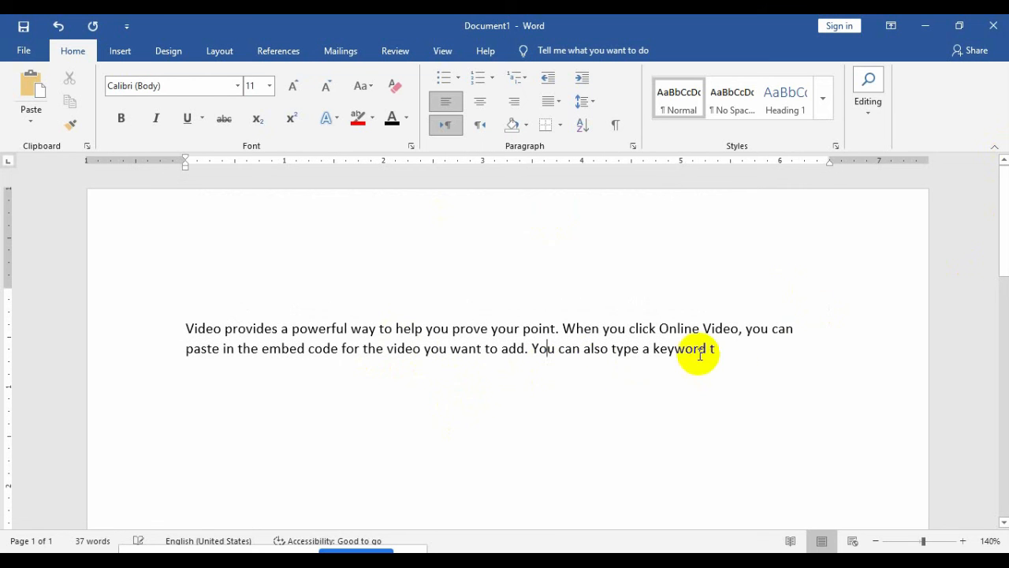
{"action": "left_click_drag", "start_coordinate": [728, 360], "coordinate": [535, 306]}
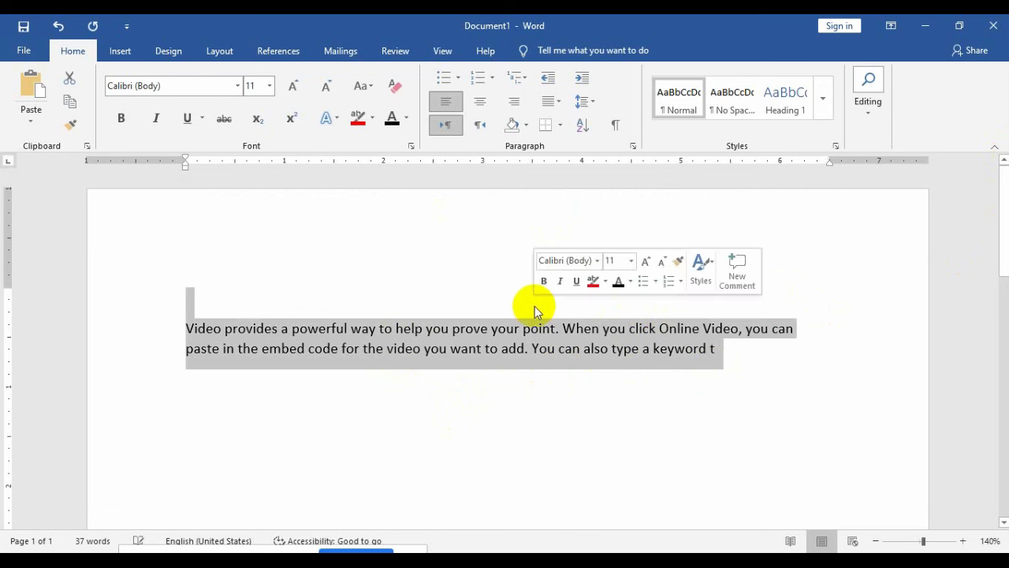
{"action": "type", "text": "=rand"}
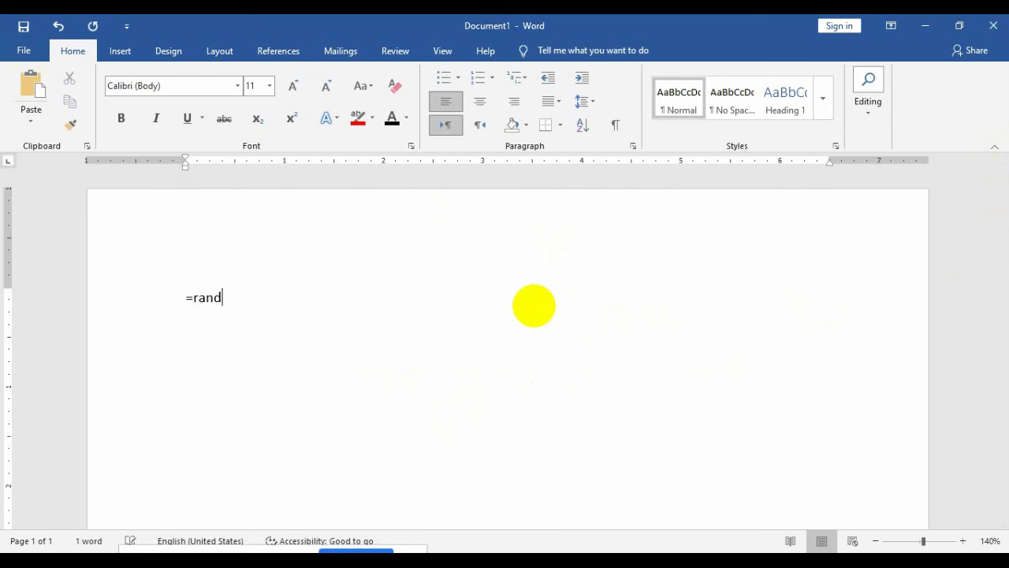
{"action": "type", "text": "()"}
{"action": "key", "text": "Return"}
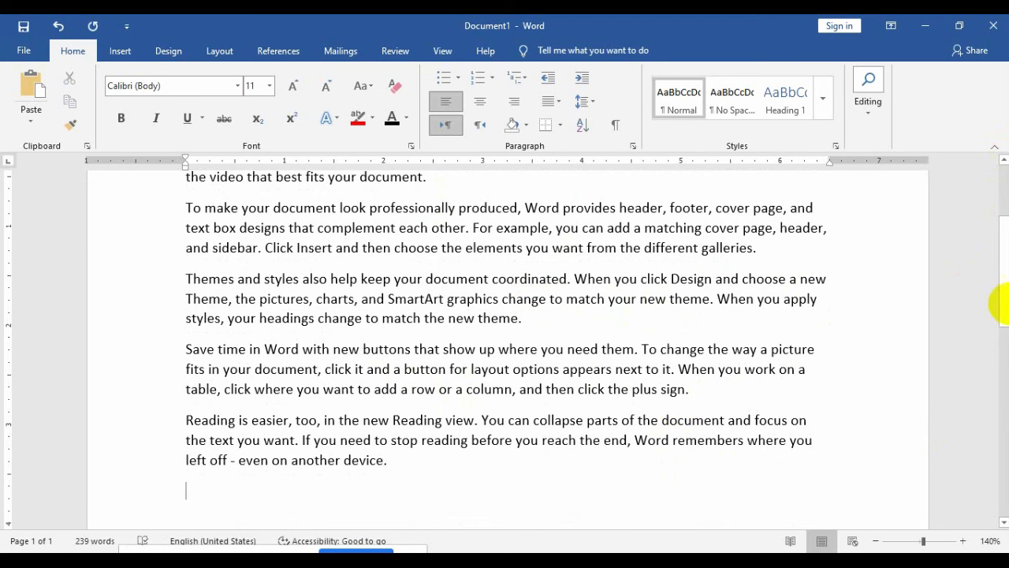
{"action": "left_click_drag", "start_coordinate": [1002, 295], "coordinate": [1001, 263]}
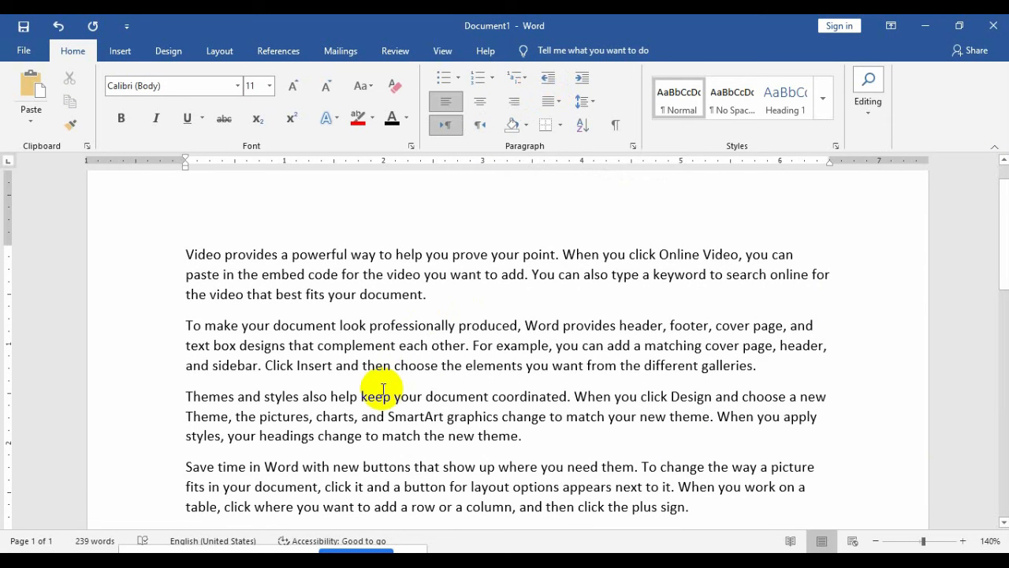
{"action": "left_click_drag", "start_coordinate": [427, 296], "coordinate": [191, 253]}
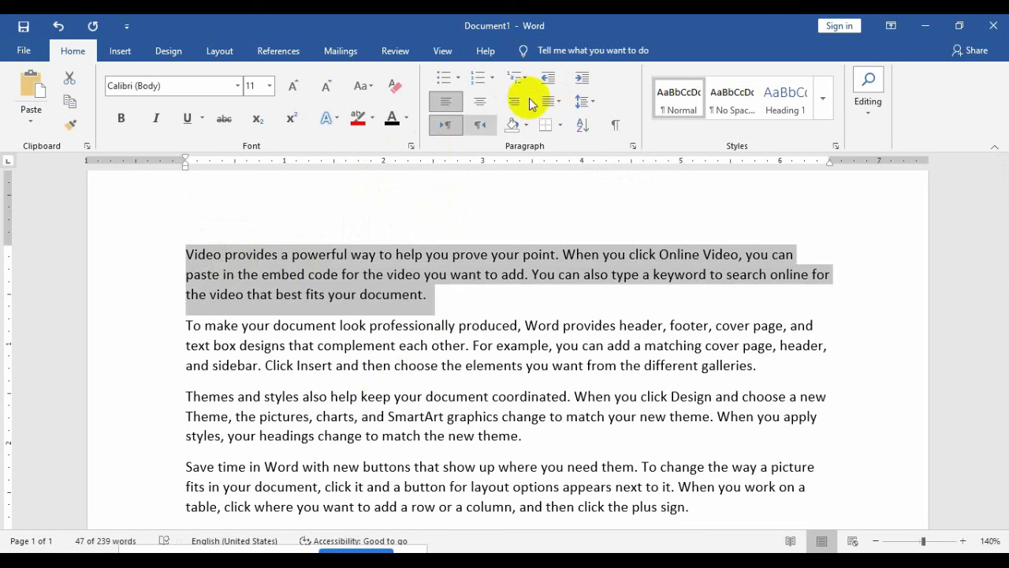
{"action": "left_click", "coordinate": [582, 79]}
{"action": "left_click", "coordinate": [582, 79]}
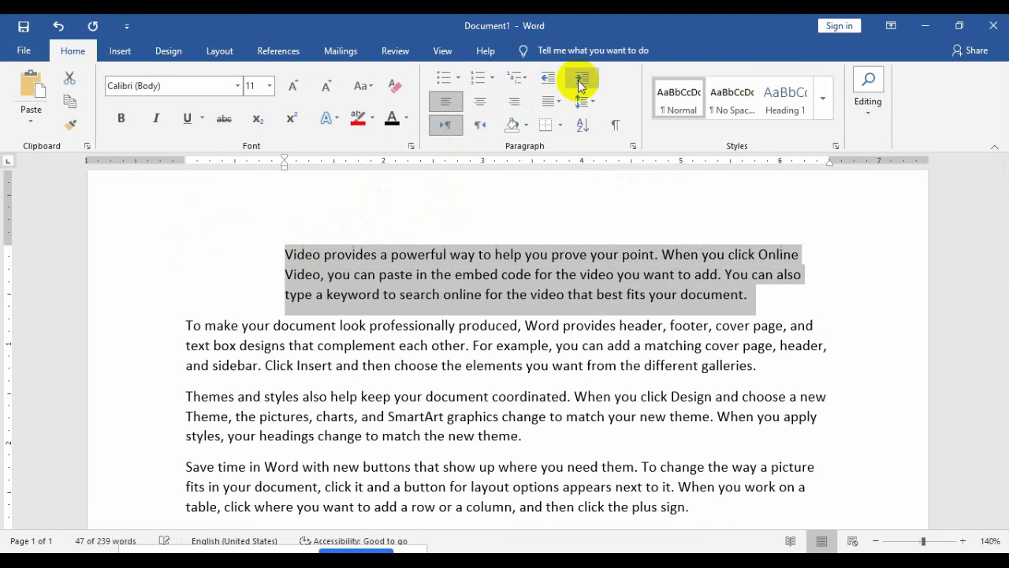
{"action": "left_click", "coordinate": [582, 79]}
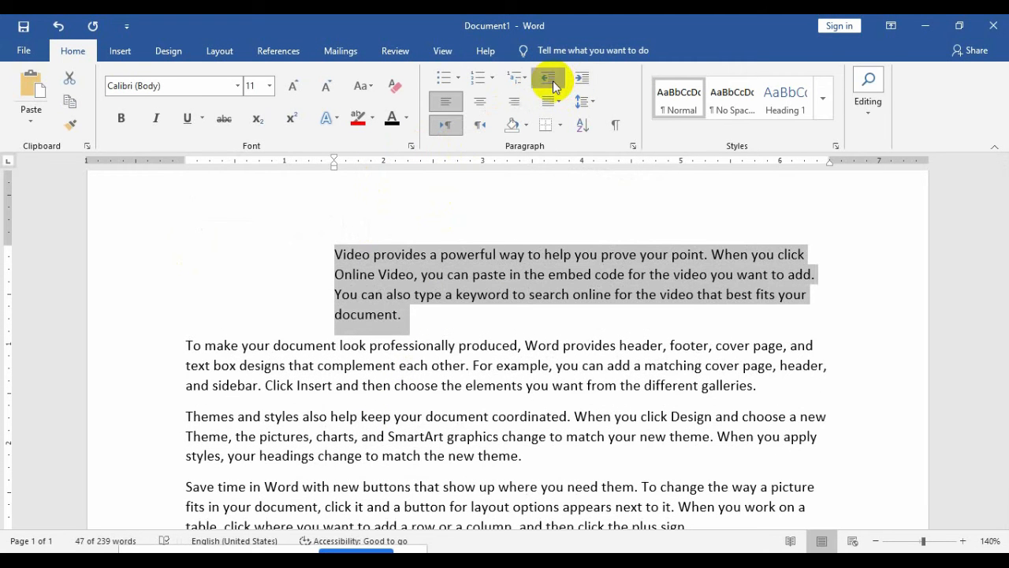
{"action": "left_click", "coordinate": [552, 82]}
{"action": "left_click", "coordinate": [552, 82]}
{"action": "left_click", "coordinate": [552, 82]}
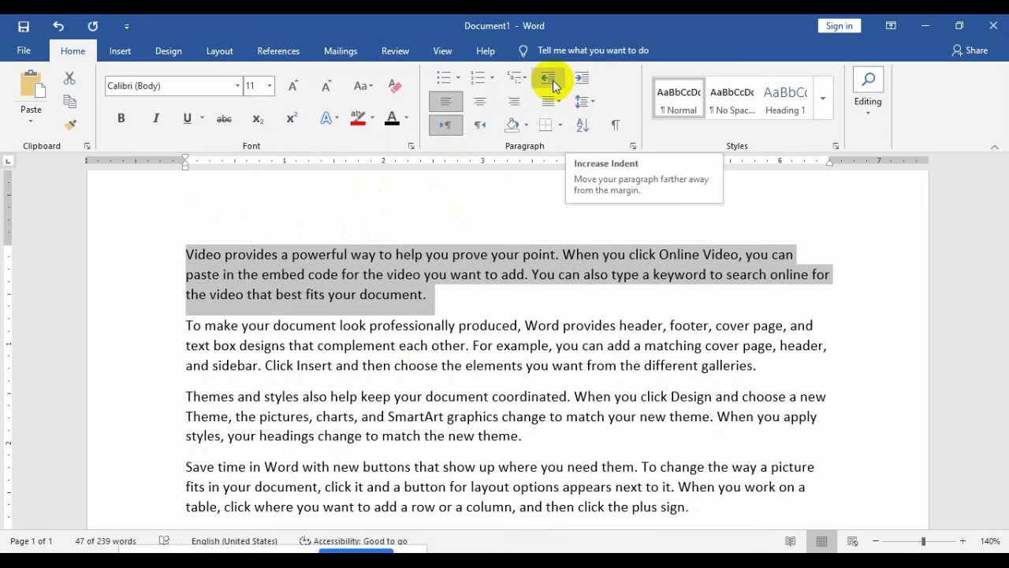
{"action": "left_click", "coordinate": [552, 82]}
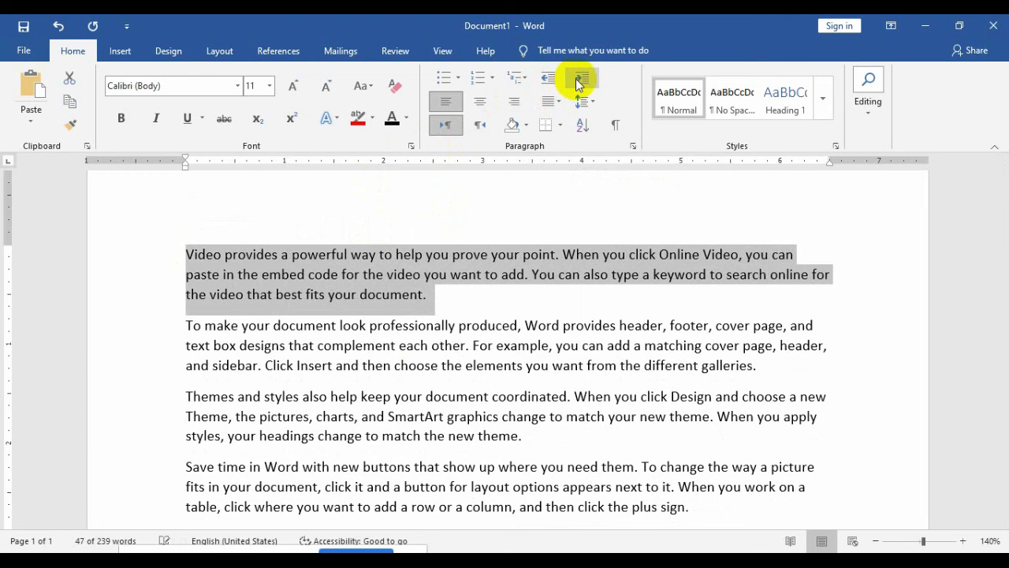
{"action": "left_click", "coordinate": [576, 78]}
{"action": "left_click", "coordinate": [577, 79]}
{"action": "left_click", "coordinate": [577, 79]}
{"action": "left_click", "coordinate": [577, 79]}
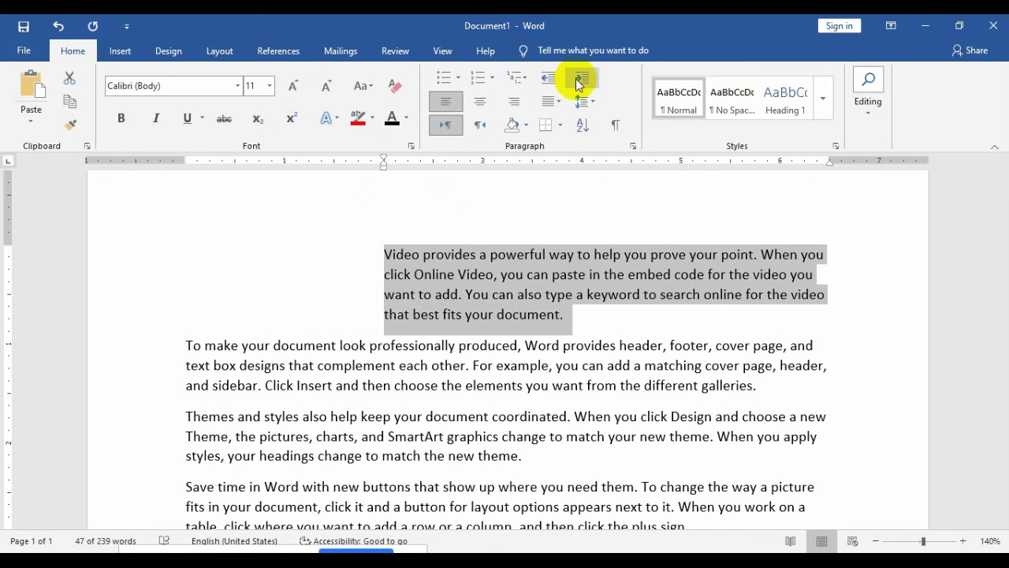
{"action": "left_click", "coordinate": [550, 80]}
{"action": "left_click", "coordinate": [550, 80]}
{"action": "left_click", "coordinate": [549, 81]}
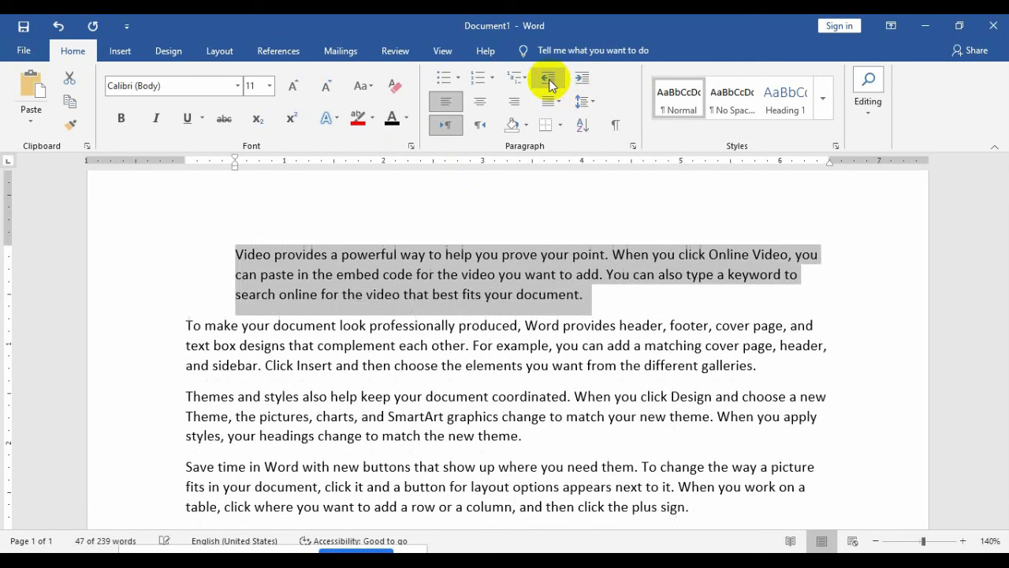
{"action": "left_click", "coordinate": [550, 80]}
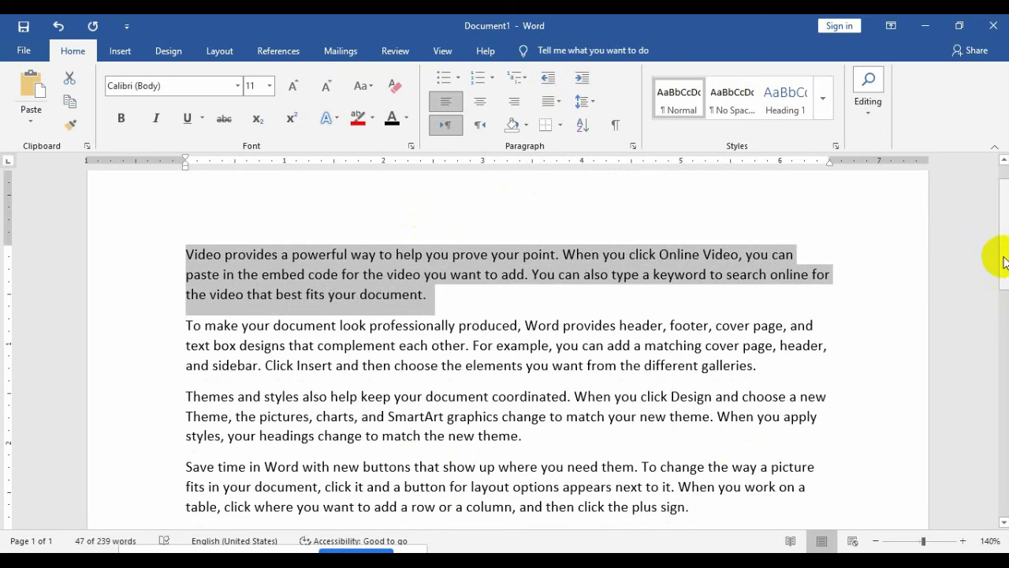
{"action": "scroll", "coordinate": [996, 287], "scroll_direction": "down", "scroll_amount": 2}
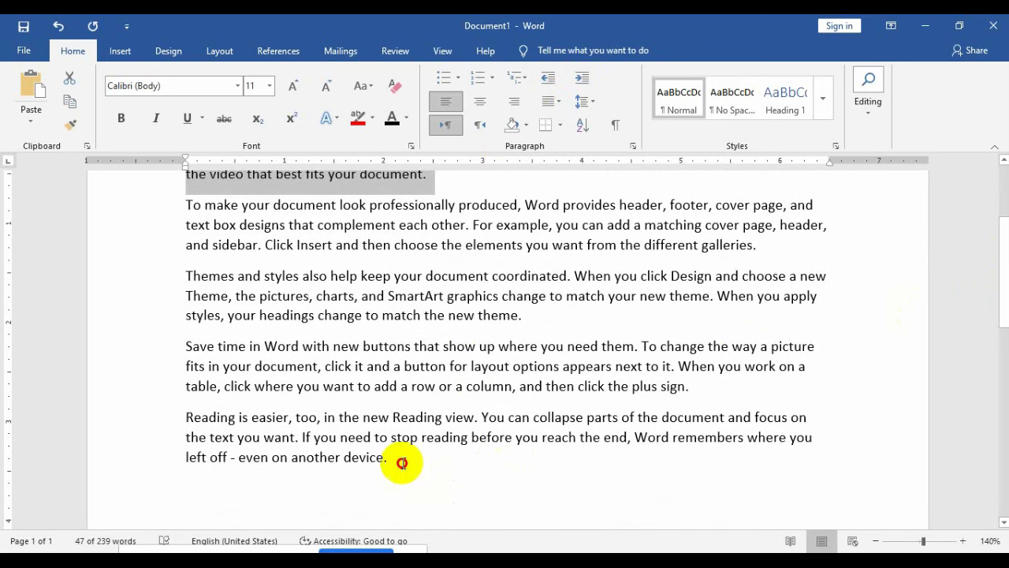
Step: Delete the five sample paragraphs and type two left-aligned filler lines
{"action": "left_click_drag", "start_coordinate": [398, 459], "coordinate": [150, 204]}
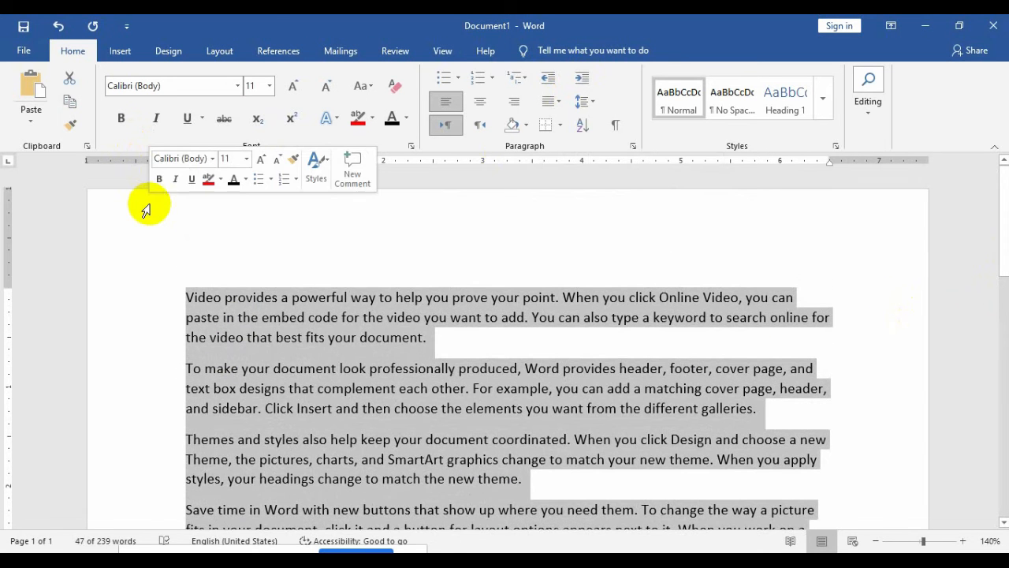
{"action": "key", "text": "Delete"}
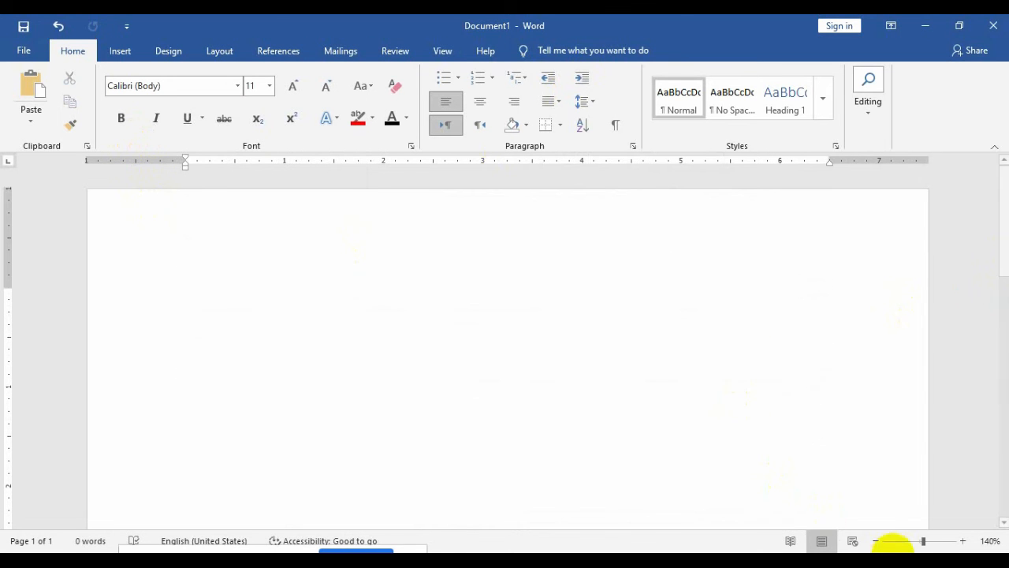
{"action": "left_click", "coordinate": [909, 561]}
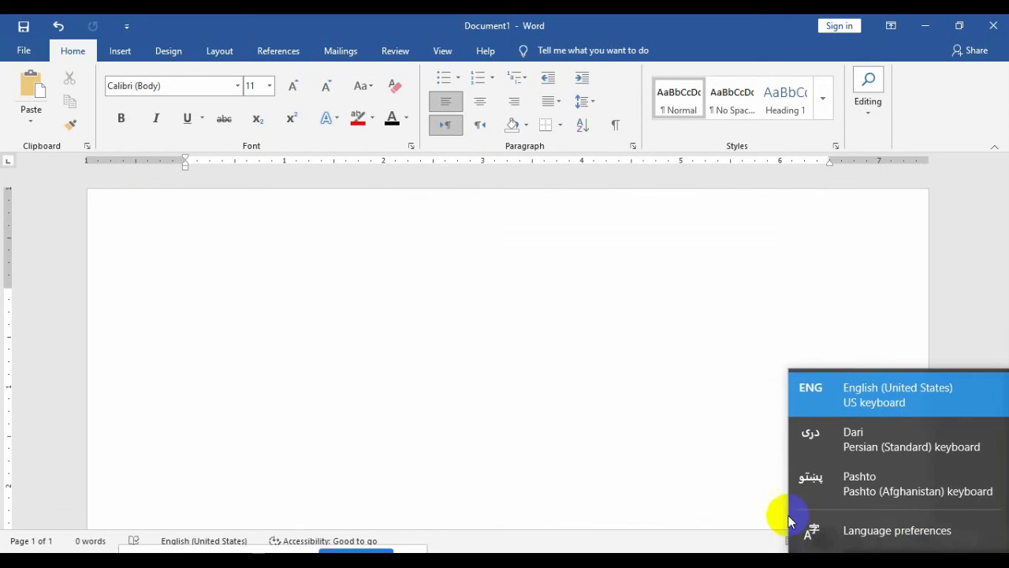
{"action": "left_click", "coordinate": [642, 417]}
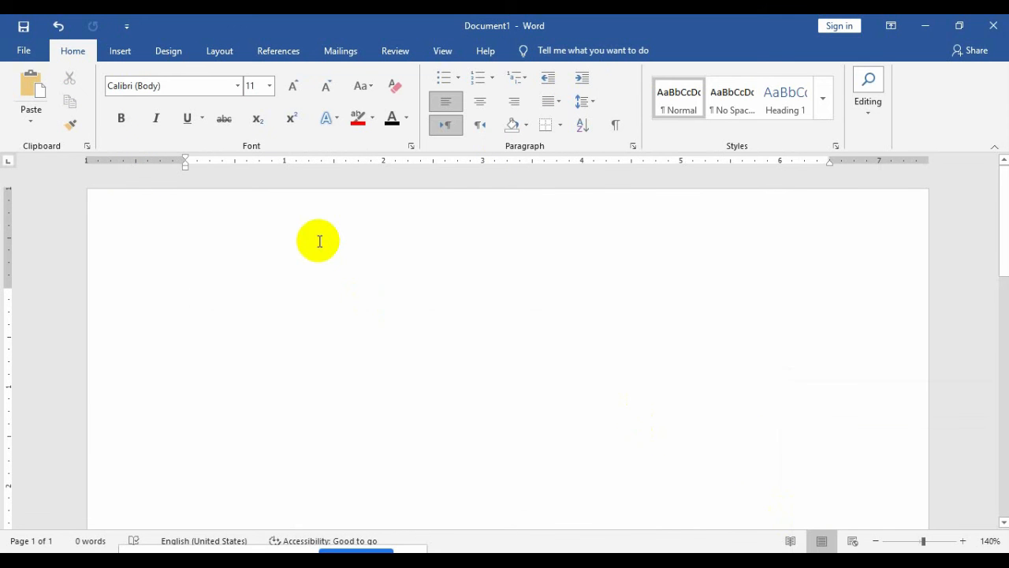
{"action": "type", "text": "jfkasjfkjdslafksadjflkjsdfadsf"}
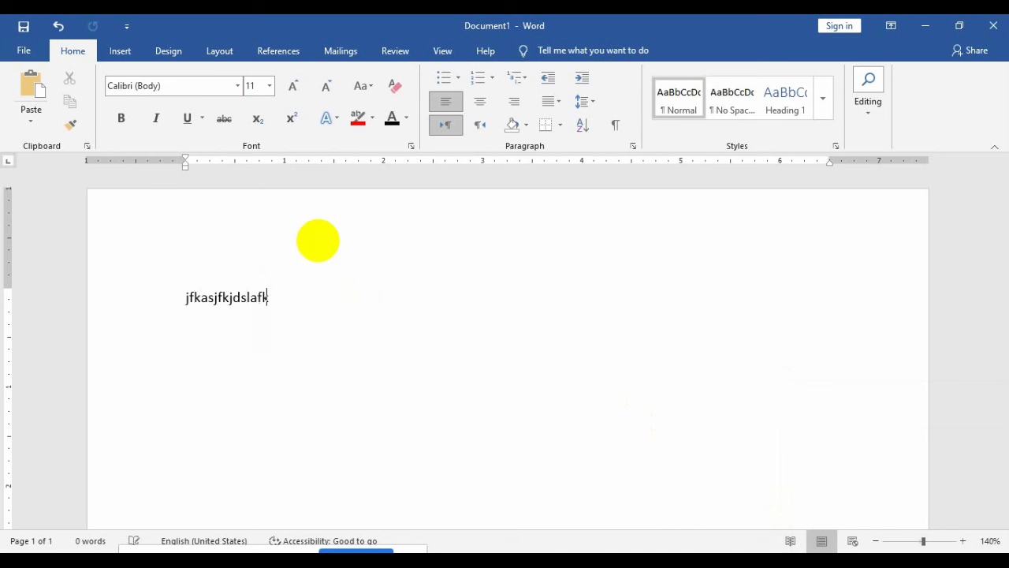
{"action": "key", "text": "Return"}
{"action": "type", "text": "d"}
{"action": "key", "text": "Return"}
{"action": "type", "text": "fa"}
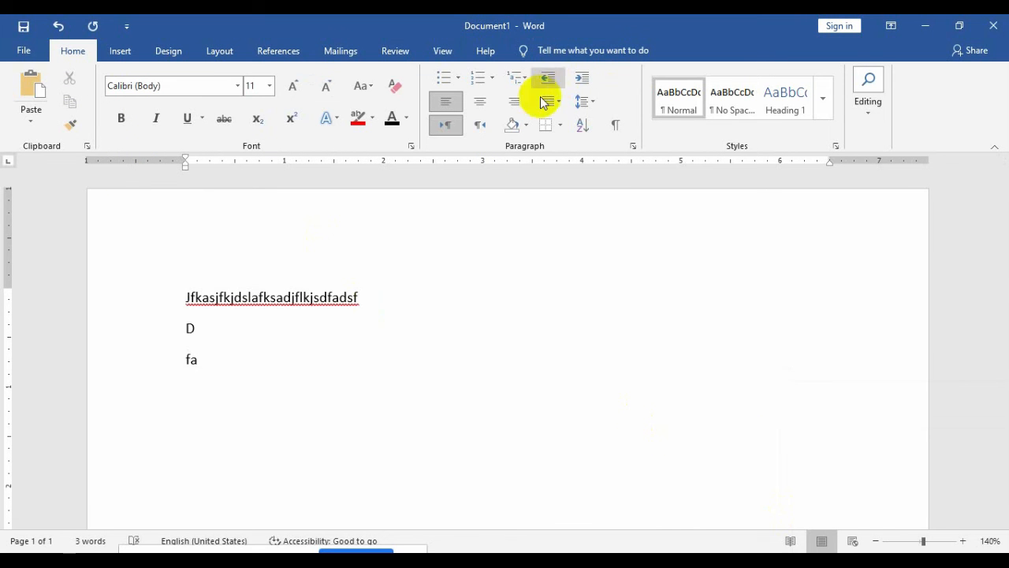
Step: Type three more filler lines, right-aligned after briefly trying Center
{"action": "left_click", "coordinate": [480, 104]}
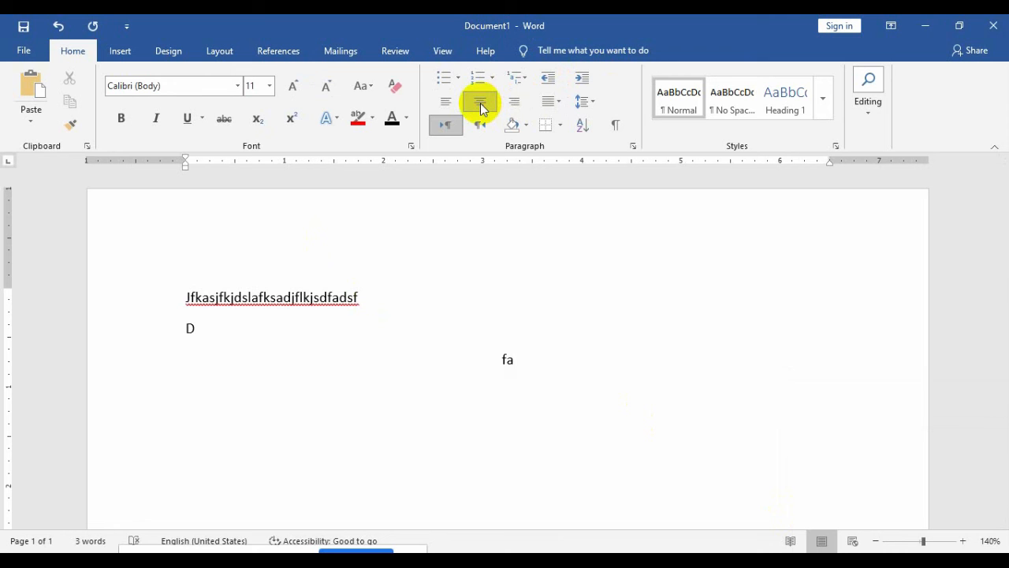
{"action": "type", "text": "fkdsjfkljfjaslf"}
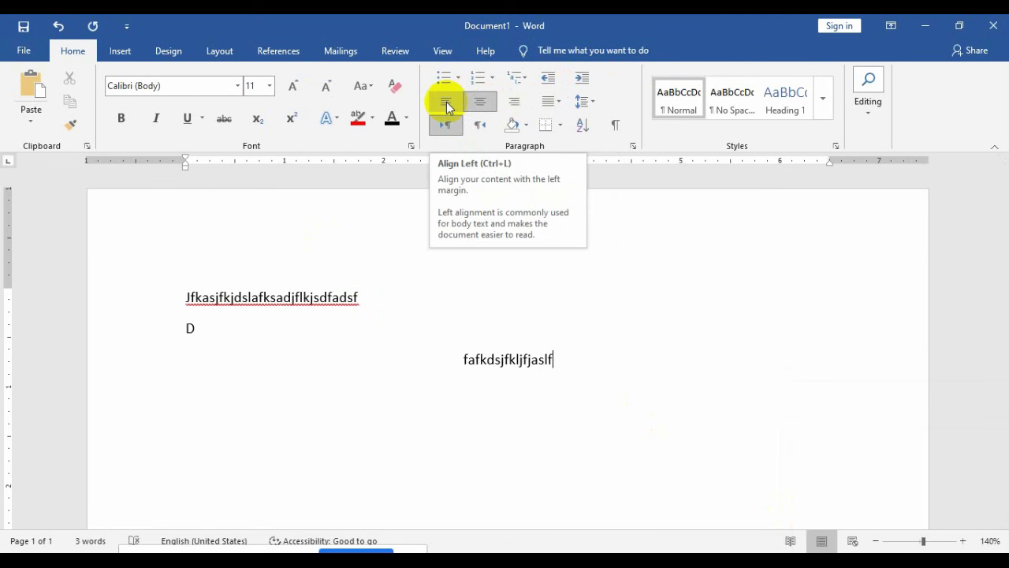
{"action": "left_click", "coordinate": [514, 102]}
{"action": "type", "text": "fdsfdjksfah"}
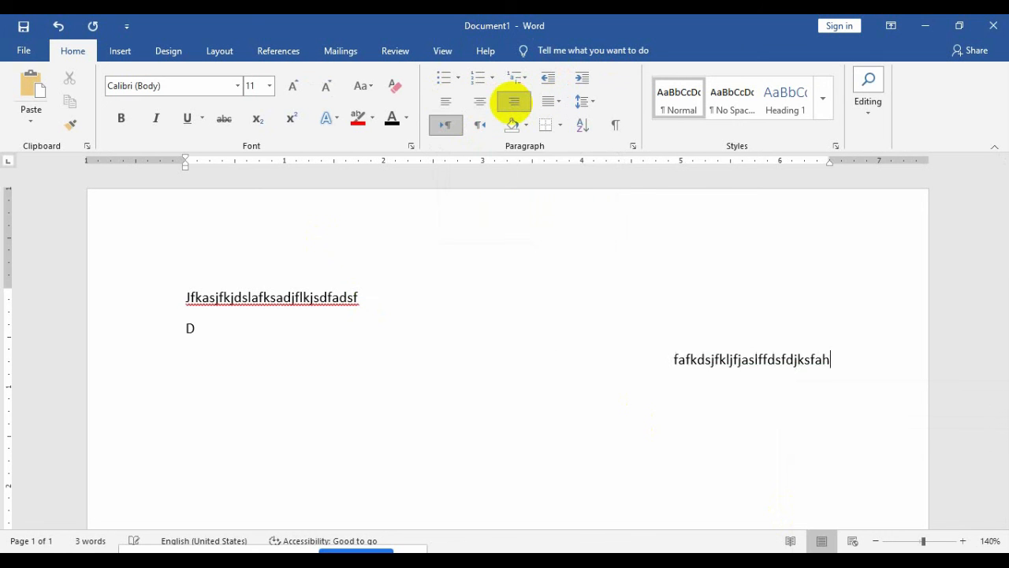
{"action": "key", "text": "Return"}
{"action": "type", "text": "fdsafdjsfkasdhfjkdhsfsa"}
{"action": "key", "text": "Return"}
{"action": "type", "text": "fdf"}
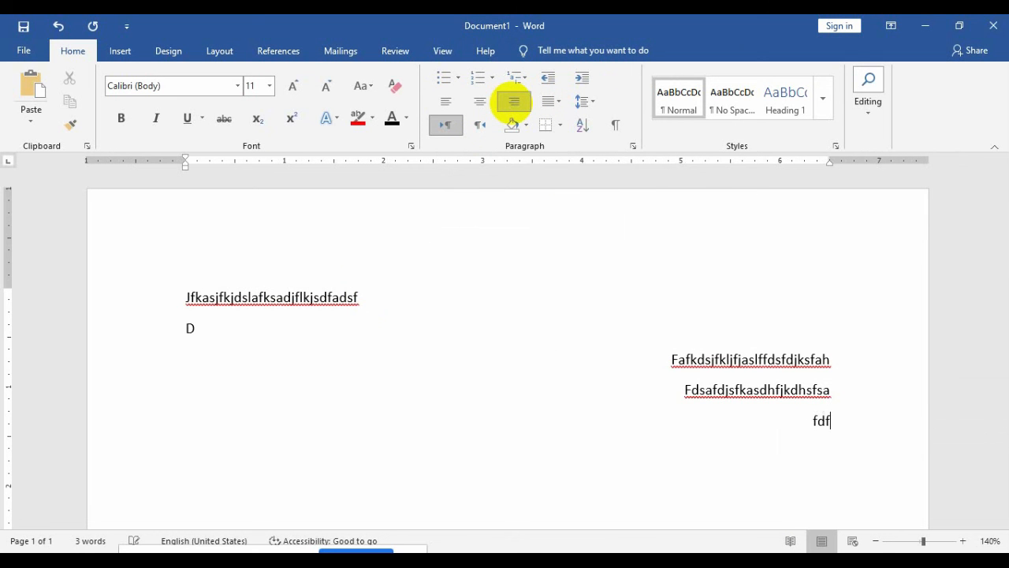
{"action": "type", "text": "jdsjfdskjfdskjfsdjfsdkjfdsjdfsdf"}
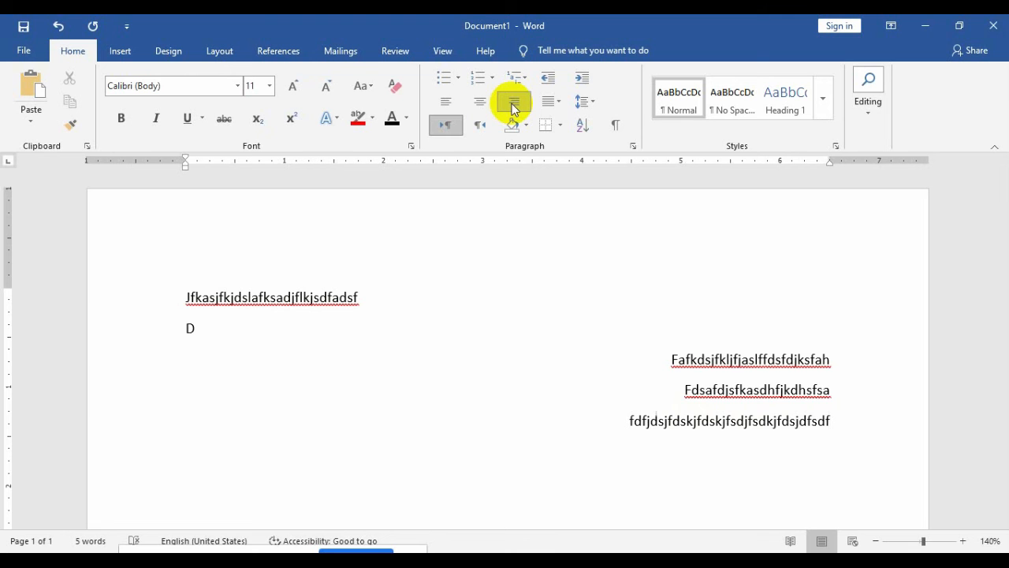
Step: Select and delete all the filler lines
{"action": "key", "text": "ctrl+a"}
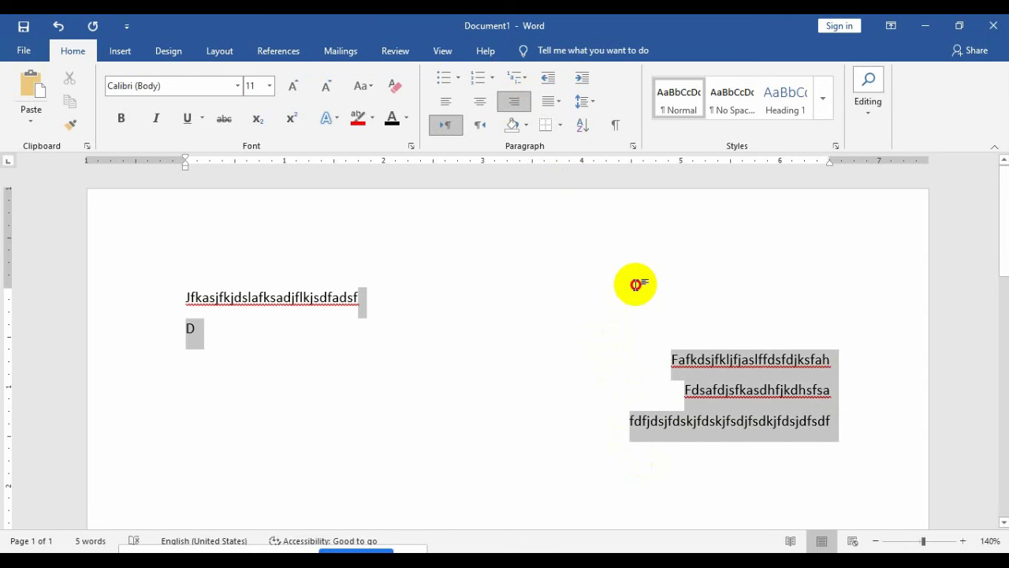
{"action": "left_click_drag", "start_coordinate": [636, 284], "coordinate": [204, 264]}
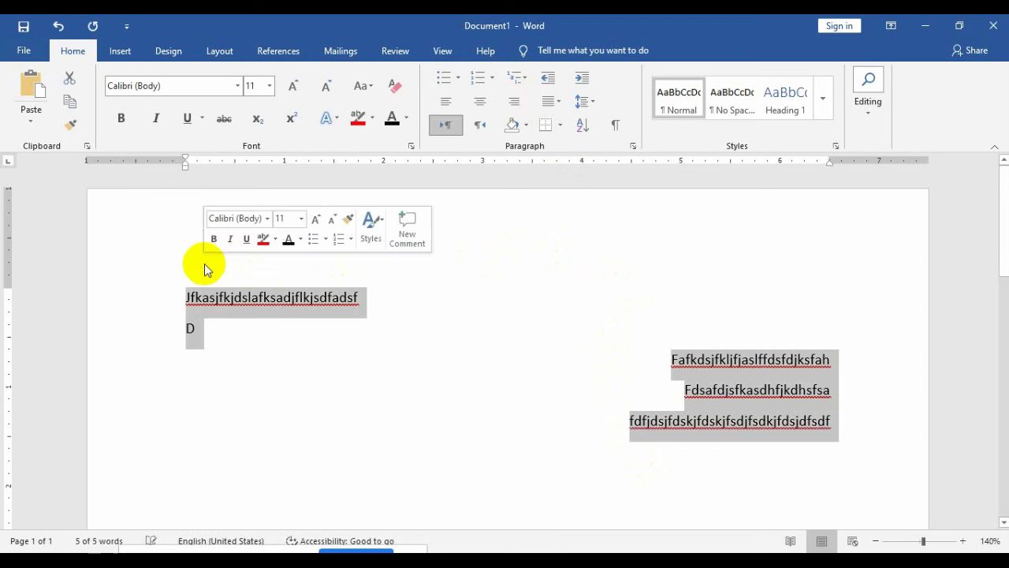
{"action": "key", "text": "Delete"}
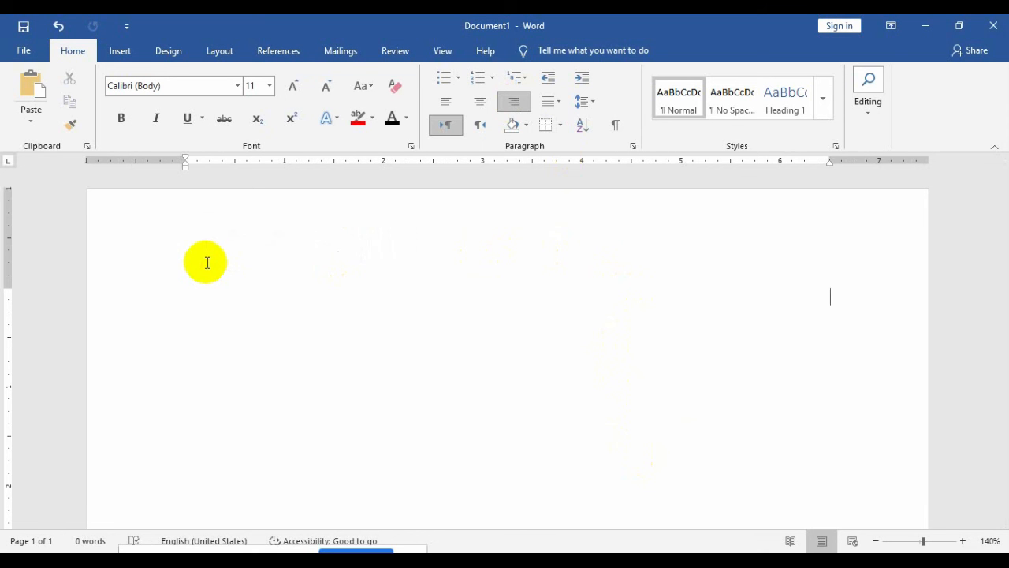
Step: Switch the keyboard to Pashto, enlarge the font to 21, and type زماهیواد نوم ده
{"action": "left_click", "coordinate": [911, 552]}
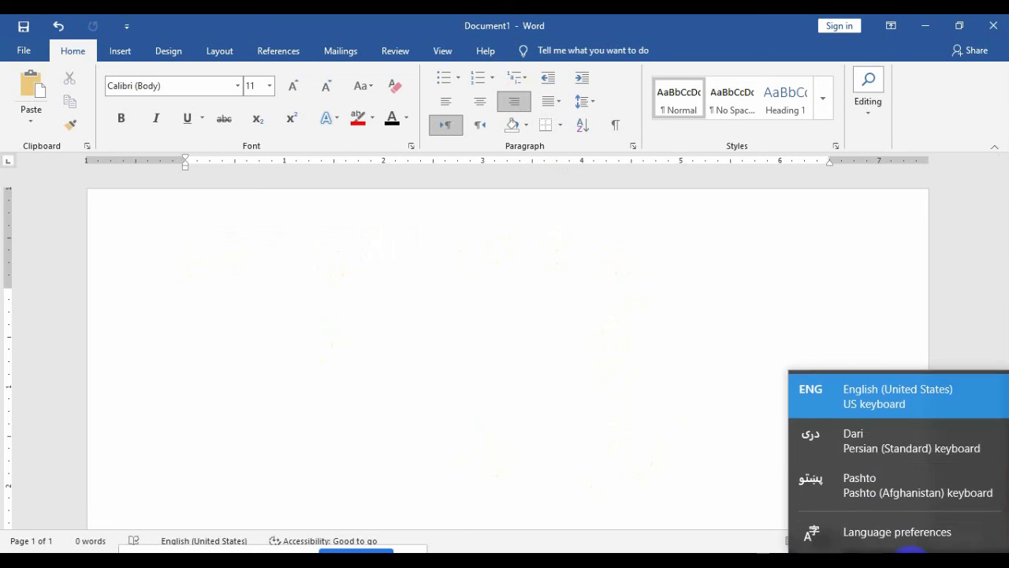
{"action": "left_click", "coordinate": [891, 477]}
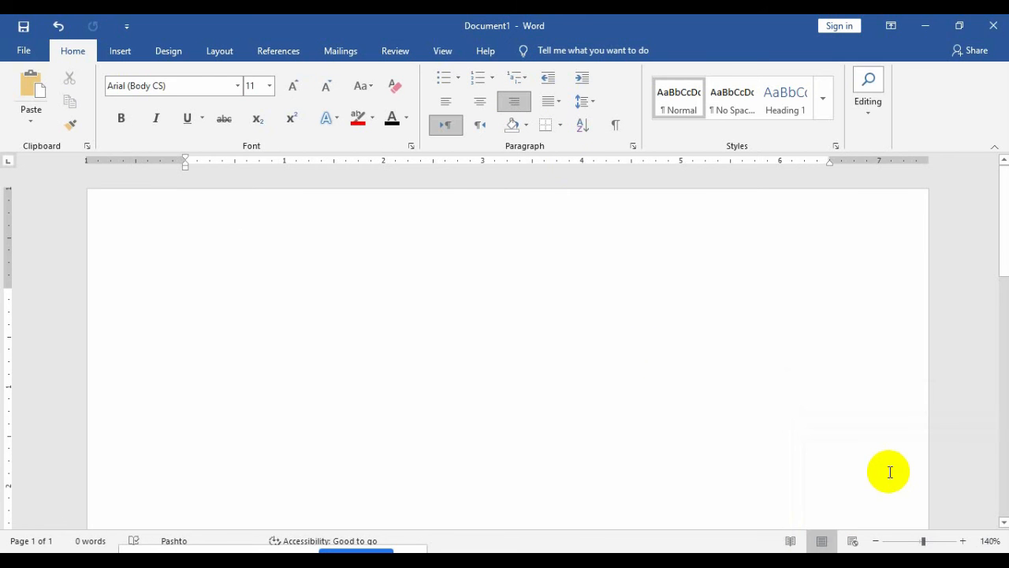
{"action": "key", "text": "ctrl+shift+period"}
{"action": "key", "text": "ctrl+shift+period"}
{"action": "key", "text": "ctrl+bracketright"}
{"action": "key", "text": "ctrl+bracketright"}
{"action": "key", "text": "ctrl+bracketright"}
{"action": "type", "text": "زما"}
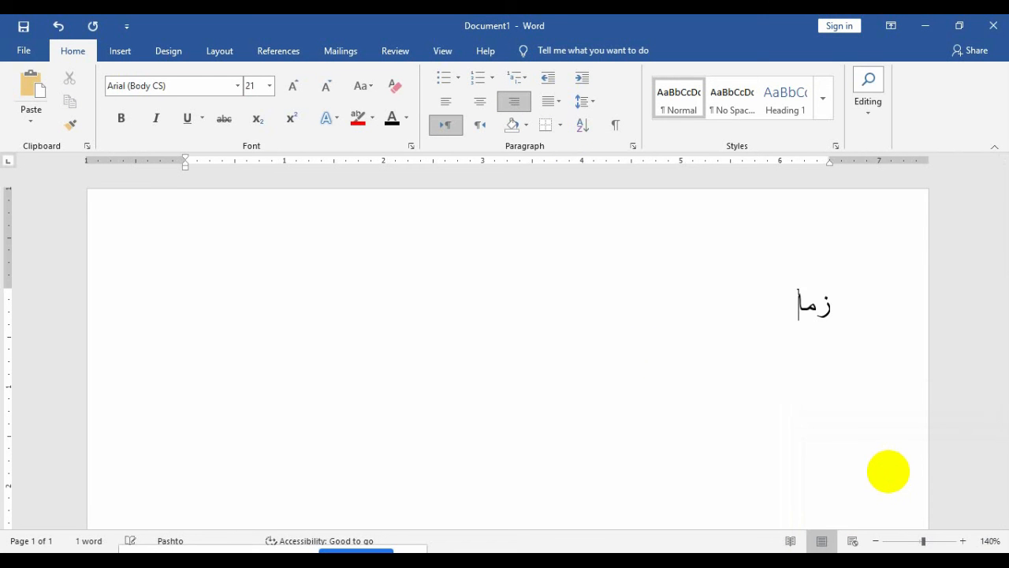
{"action": "type", "text": "هیواد نوم ده"}
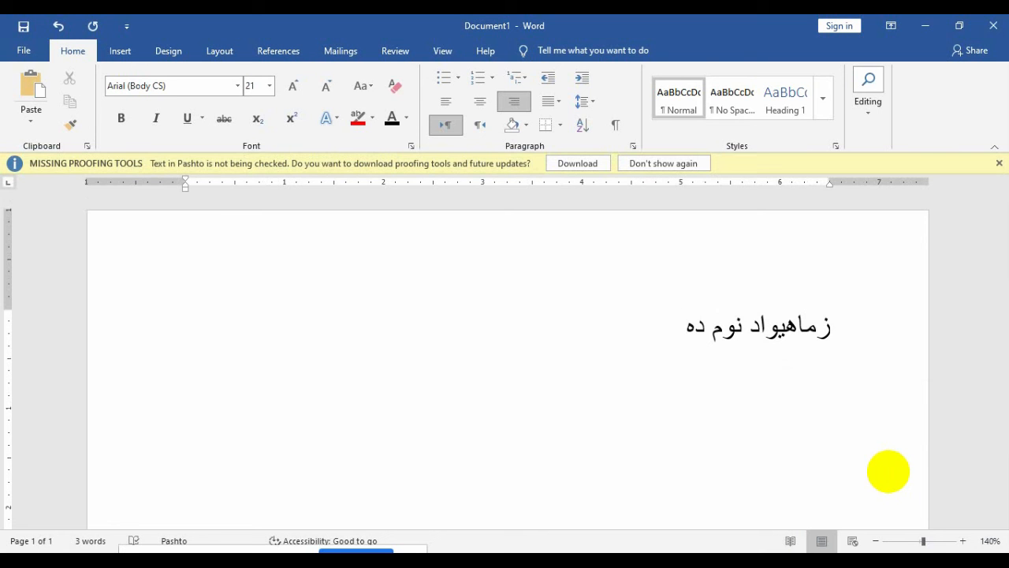
Step: Append the English word afghanstan, then a Pashto word, switching input languages with Alt+Shift
{"action": "key", "text": "alt+shift"}
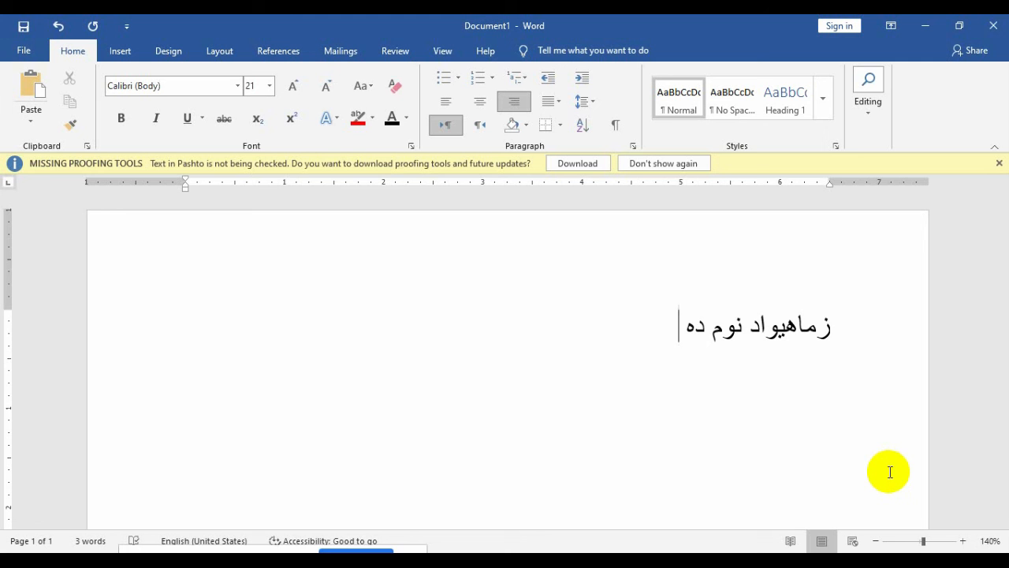
{"action": "type", "text": "jaf"}
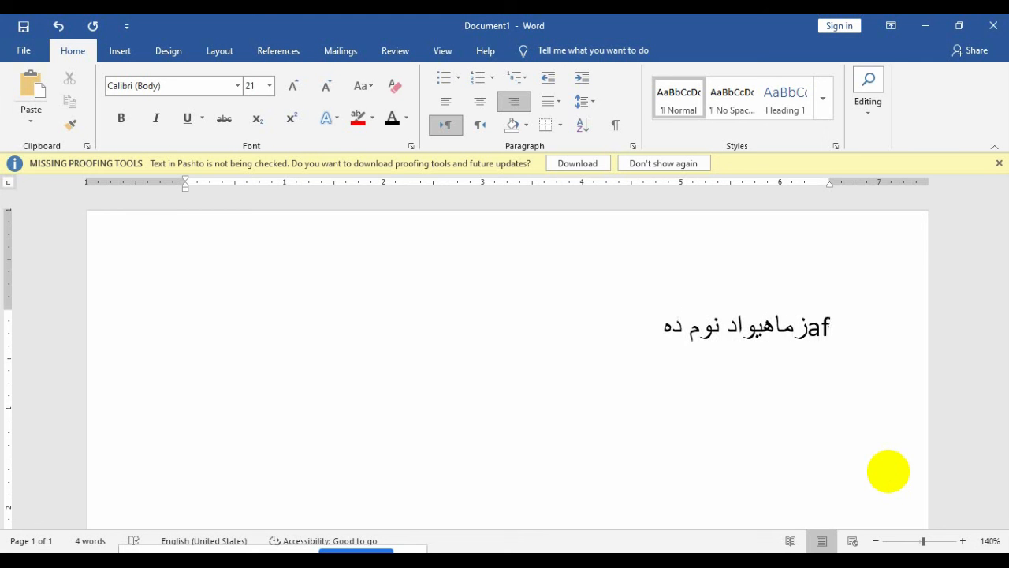
{"action": "type", "text": "ghansta"}
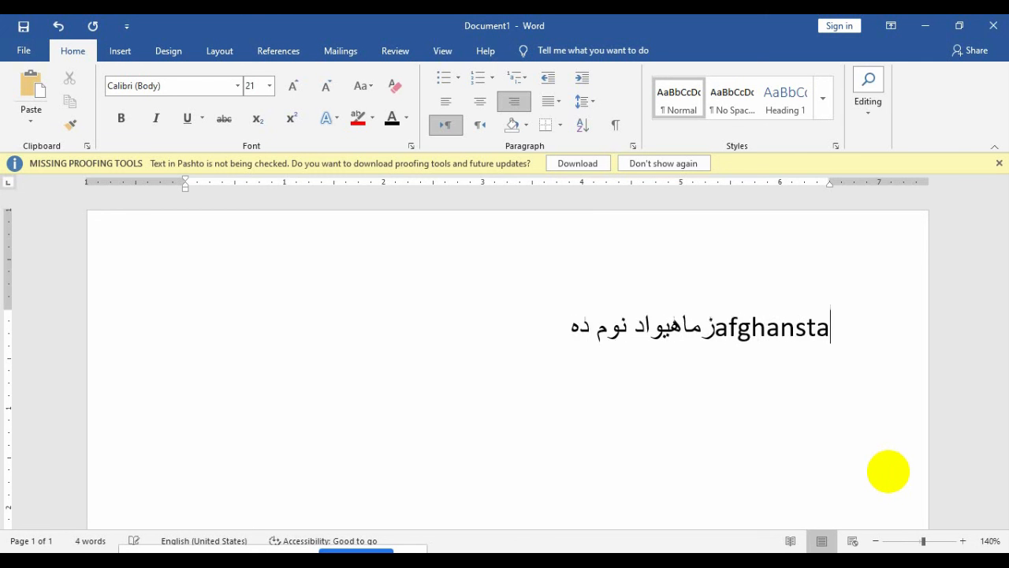
{"action": "type", "text": "n"}
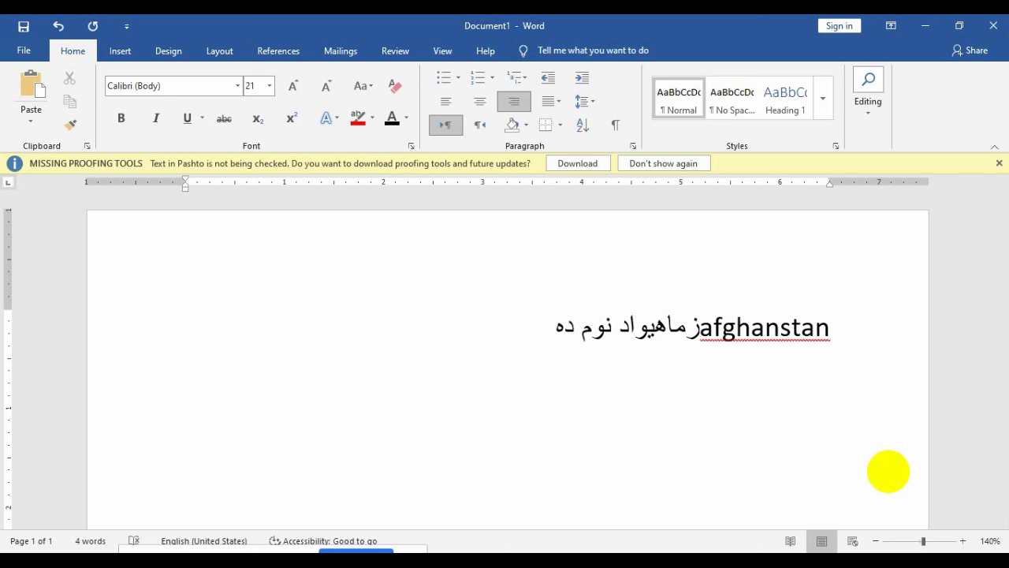
{"action": "key", "text": "alt+shift"}
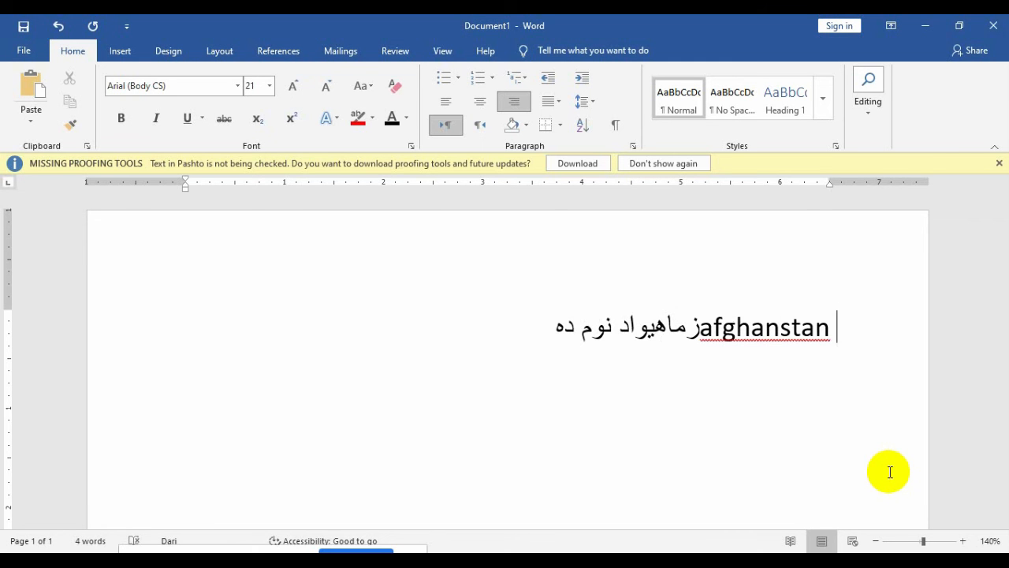
{"action": "type", "text": "تیبنیتبیستبت"}
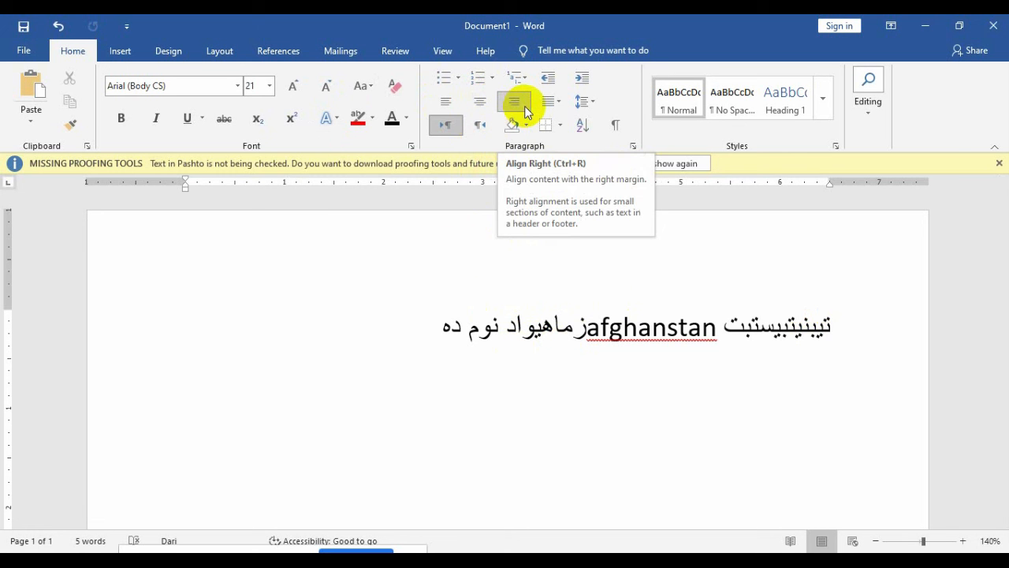
Step: Make the paragraph right-to-left and right-aligned, and retype the English word as afghanistan
{"action": "left_click", "coordinate": [480, 127]}
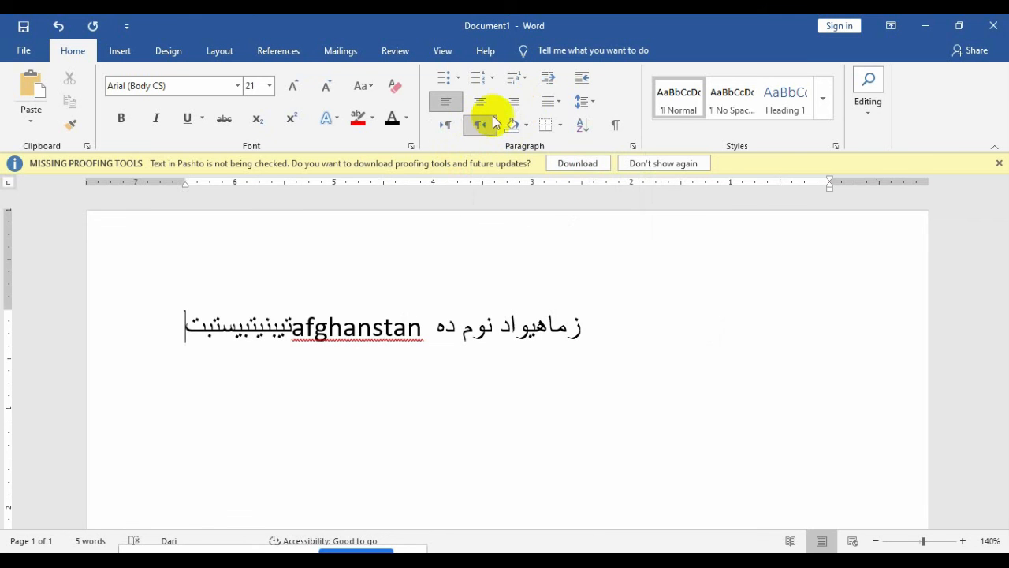
{"action": "left_click", "coordinate": [513, 102]}
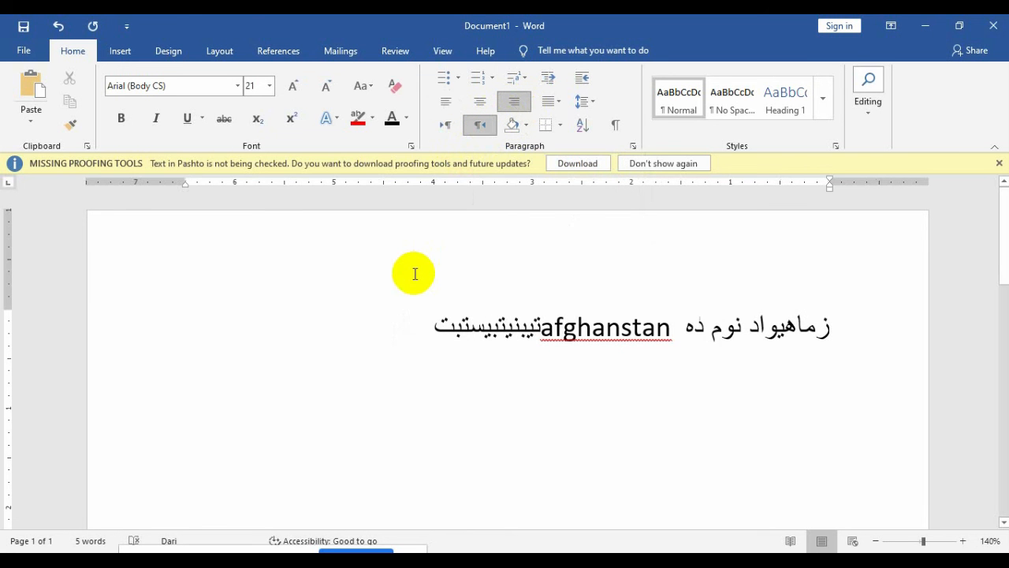
{"action": "key", "text": "BackSpace"}
{"action": "key", "text": "BackSpace"}
{"action": "key", "text": "BackSpace"}
{"action": "key", "text": "BackSpace"}
{"action": "key", "text": "BackSpace"}
{"action": "key", "text": "BackSpace"}
{"action": "key", "text": "BackSpace"}
{"action": "key", "text": "BackSpace"}
{"action": "key", "text": "BackSpace"}
{"action": "key", "text": "BackSpace"}
{"action": "key", "text": "BackSpace"}
{"action": "key", "text": "BackSpace"}
{"action": "key", "text": "BackSpace"}
{"action": "key", "text": "BackSpace"}
{"action": "key", "text": "BackSpace"}
{"action": "key", "text": "BackSpace"}
{"action": "key", "text": "BackSpace"}
{"action": "key", "text": "BackSpace"}
{"action": "key", "text": "BackSpace"}
{"action": "key", "text": "BackSpace"}
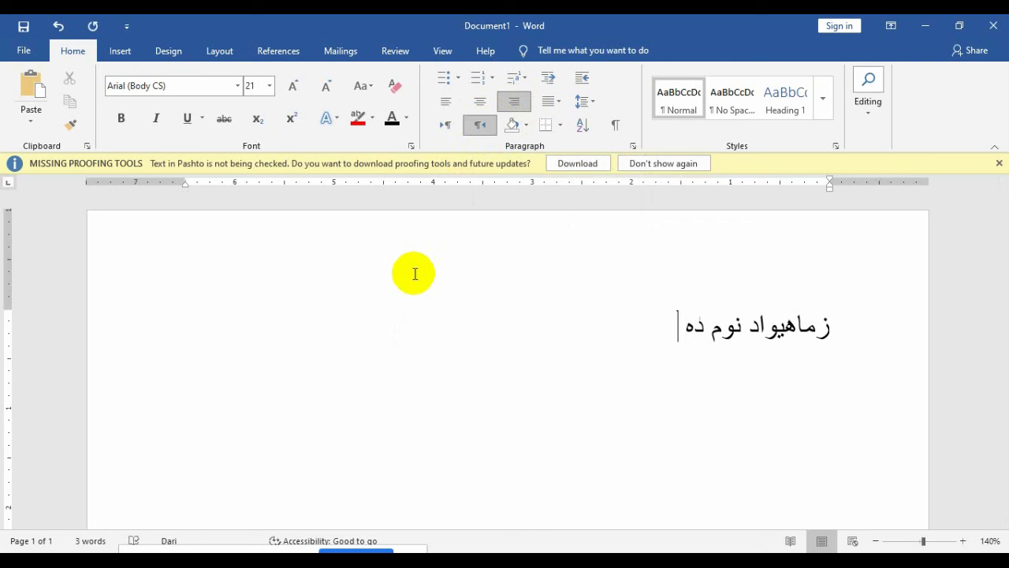
{"action": "key", "text": "alt+shift"}
{"action": "key", "text": "alt+shift"}
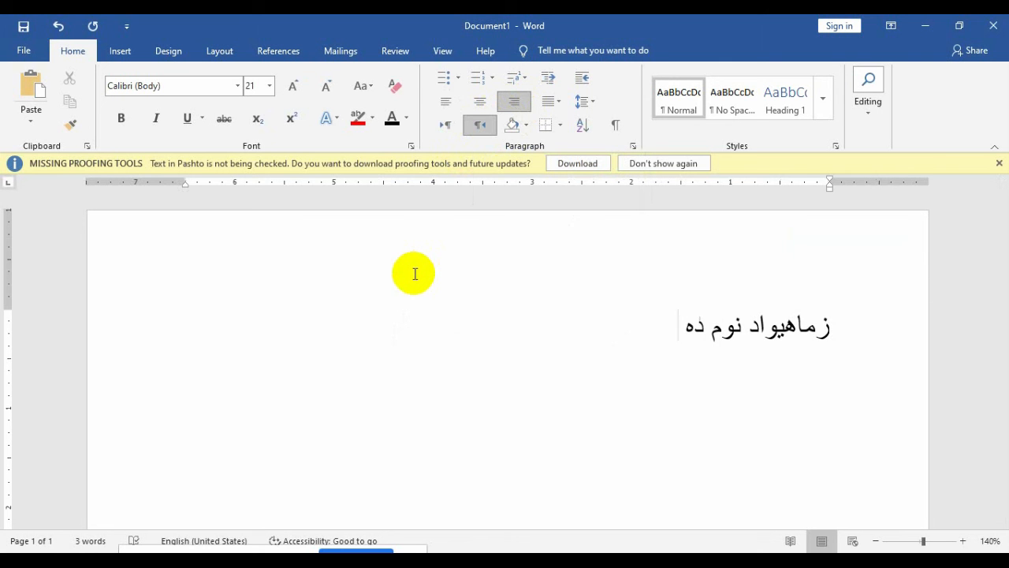
{"action": "type", "text": "afghanistan"}
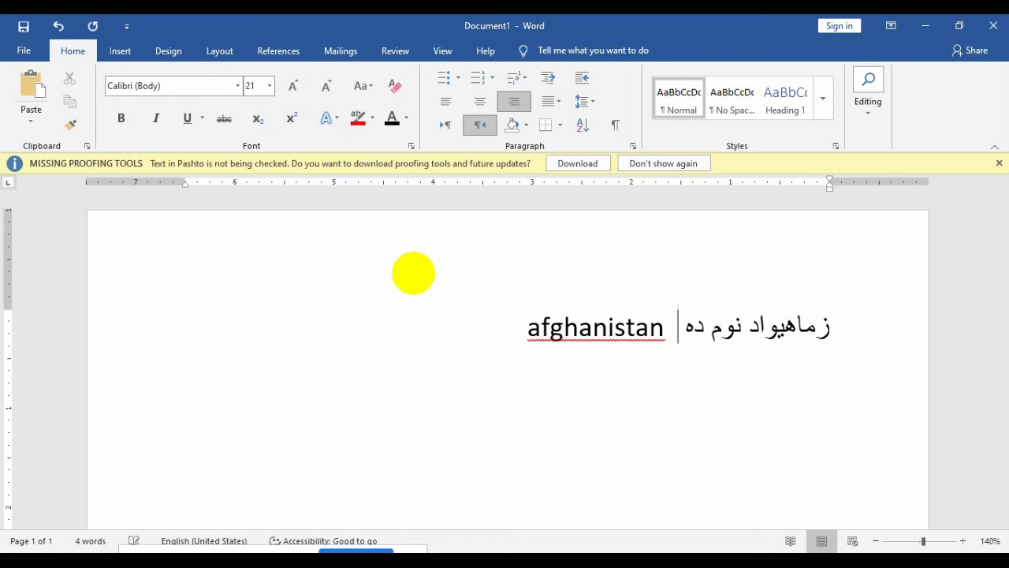
Step: Switch back to Pashto and type several short Pashto words
{"action": "key", "text": "alt+shift"}
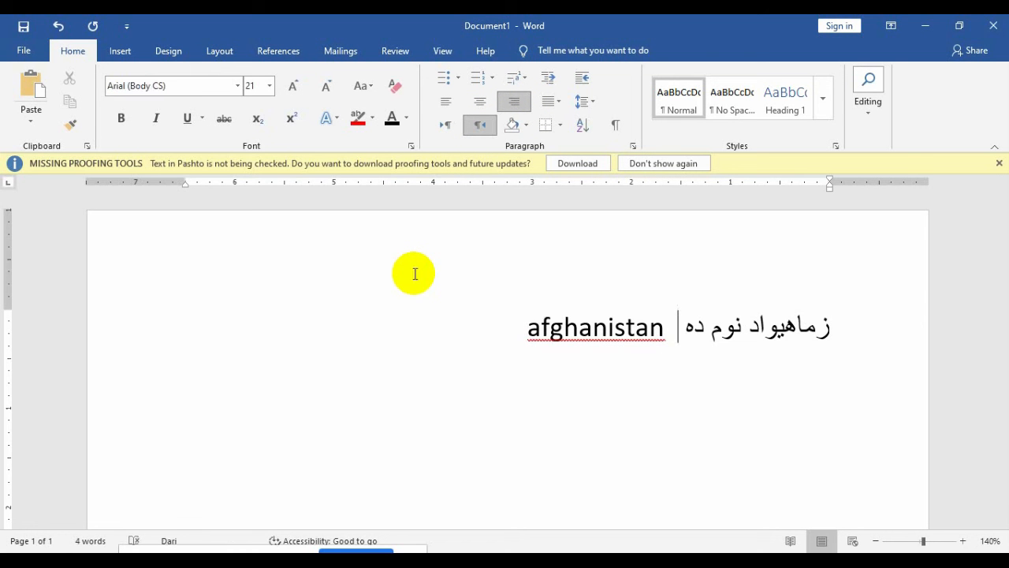
{"action": "key", "text": "alt+shift"}
{"action": "type", "text": "تنتبنمتيسمنبسب يسب يشسب يسب ش ب"}
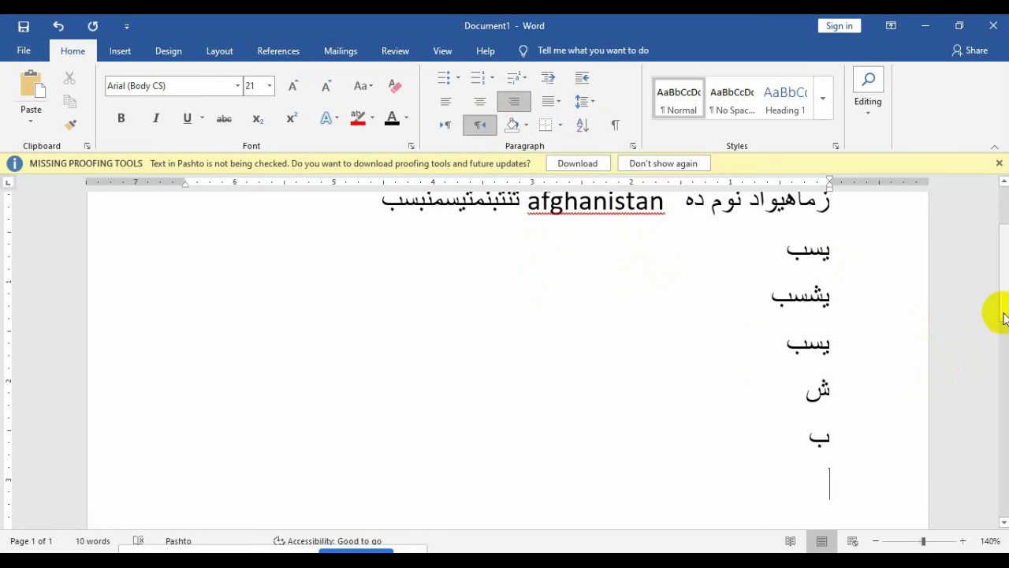
Step: Clear all the Pashto text and type =rand() with English input
{"action": "left_click_drag", "start_coordinate": [1003, 316], "coordinate": [994, 241]}
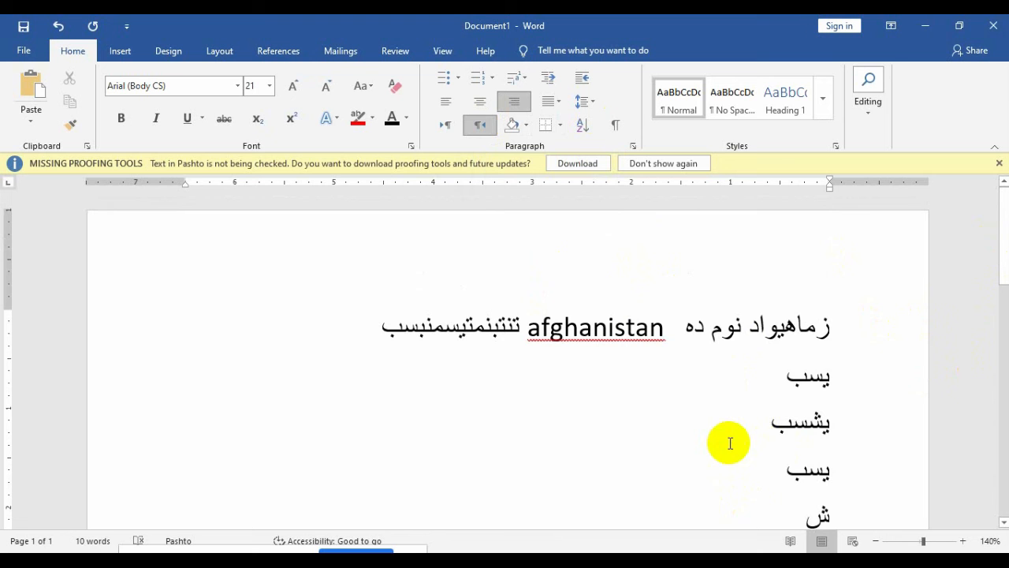
{"action": "key", "text": "ctrl+a"}
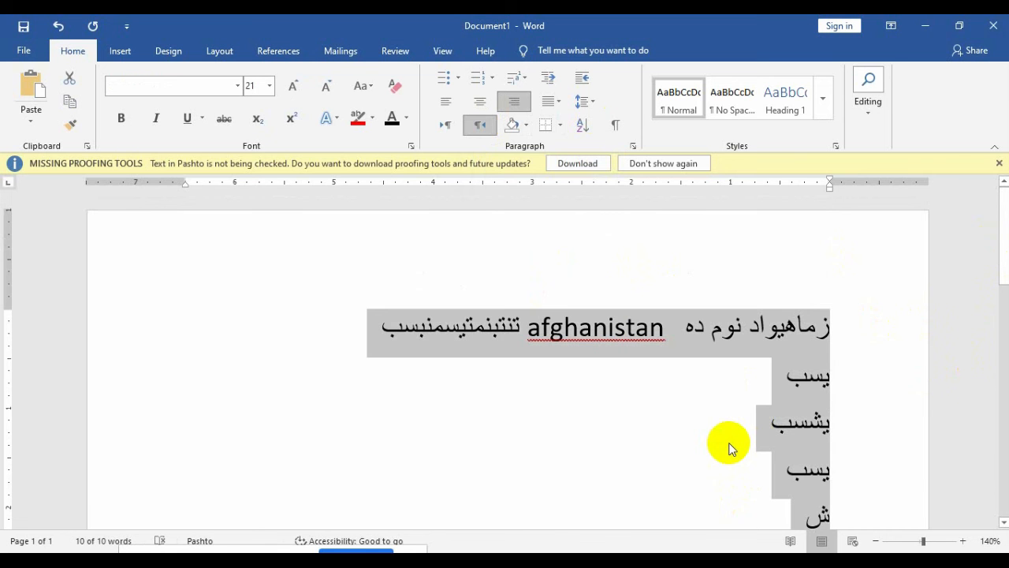
{"action": "type", "text": "=قشدی"}
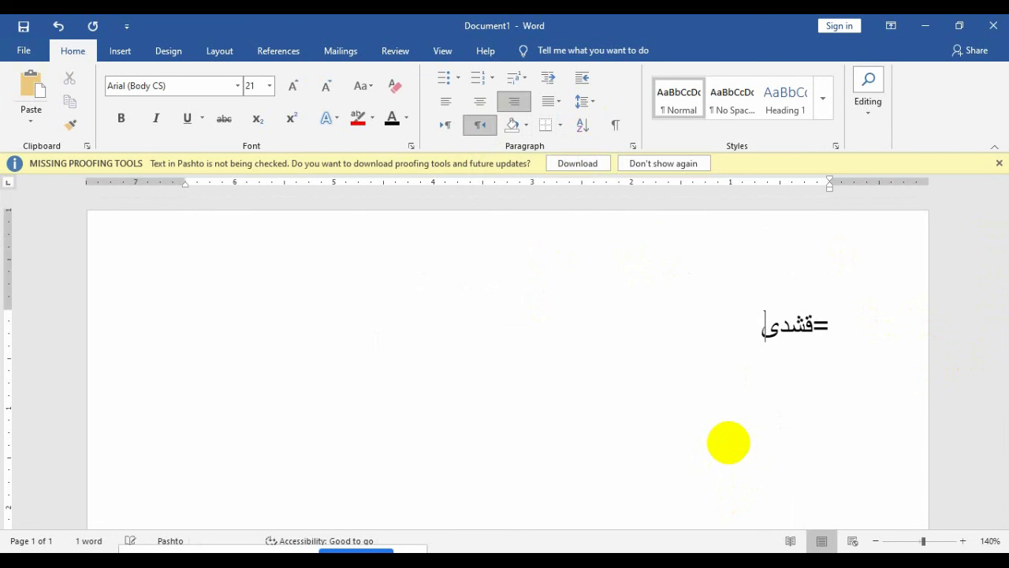
{"action": "key", "text": "BackSpace"}
{"action": "key", "text": "BackSpace"}
{"action": "key", "text": "BackSpace"}
{"action": "key", "text": "BackSpace"}
{"action": "key", "text": "BackSpace"}
{"action": "key", "text": "alt+shift"}
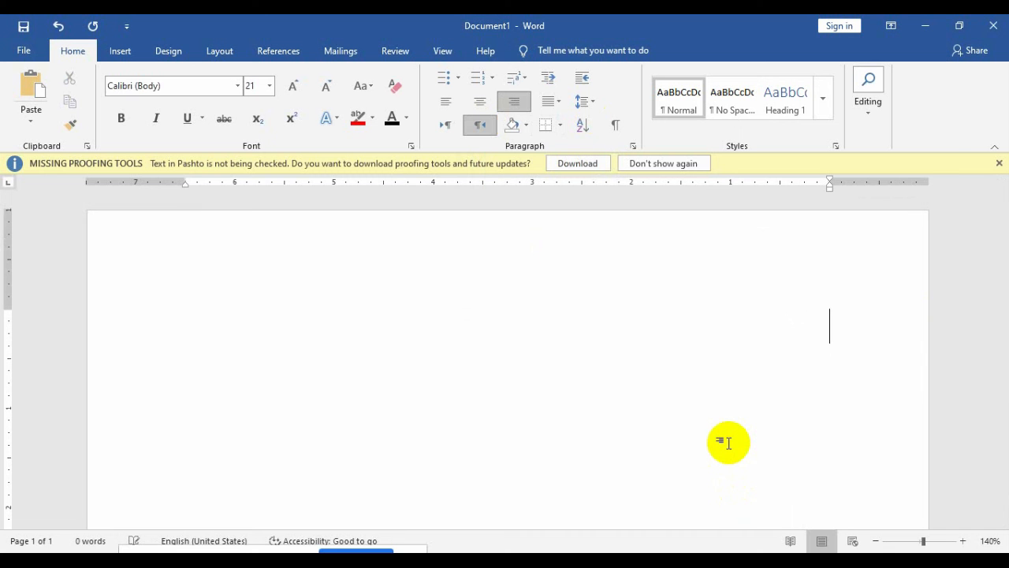
{"action": "type", "text": "=r"}
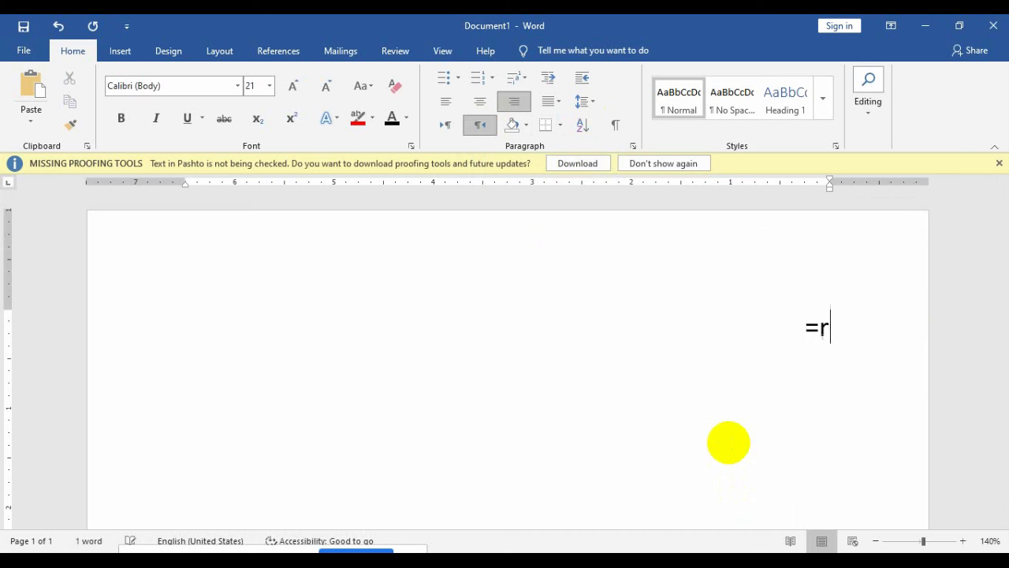
{"action": "type", "text": "and"}
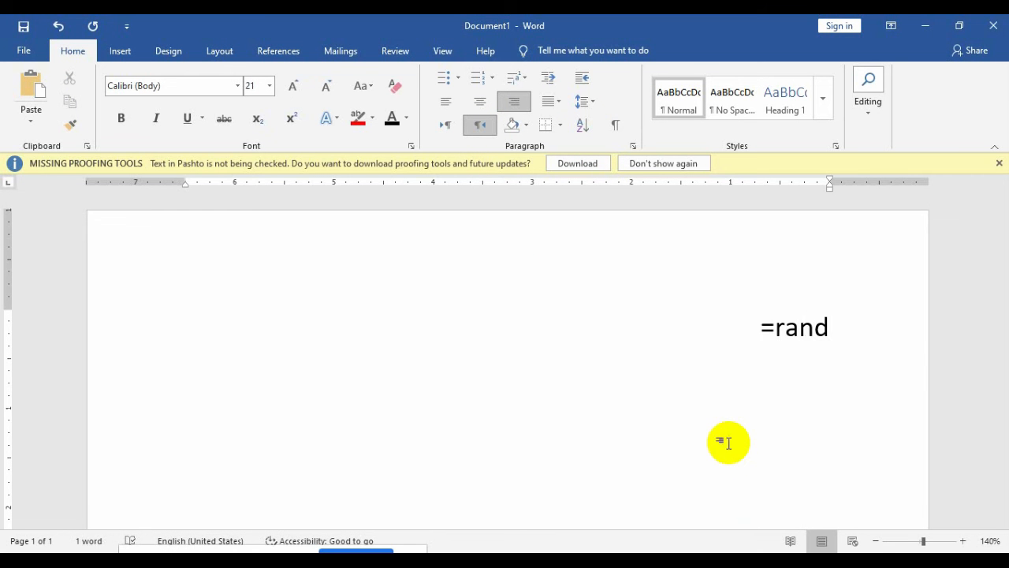
{"action": "type", "text": "()"}
Step: Expand =rand() into five sample paragraphs and set them left-to-right, left-aligned, at 10 pt
{"action": "key", "text": "Return"}
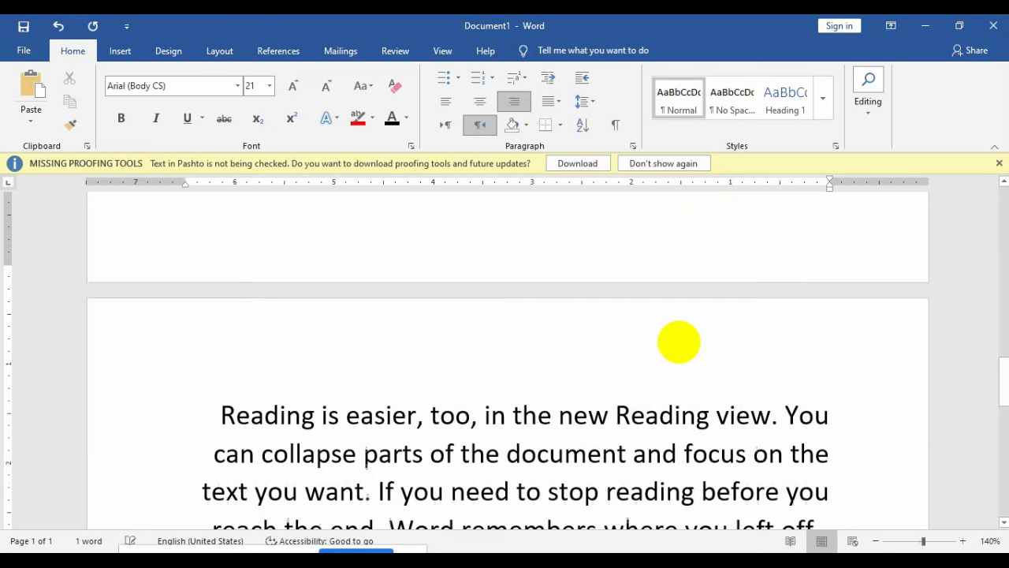
{"action": "left_click", "coordinate": [448, 128]}
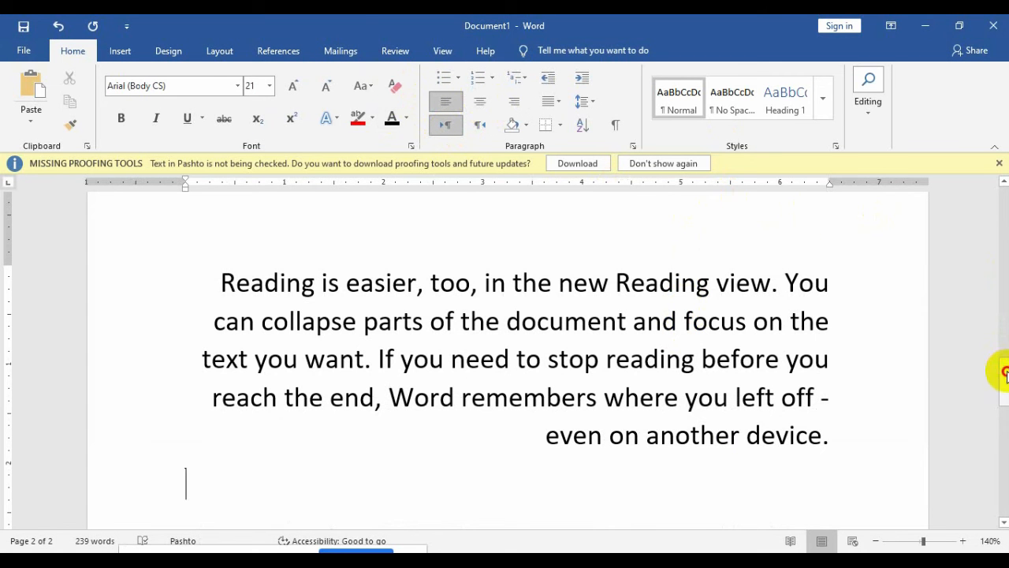
{"action": "left_click_drag", "start_coordinate": [1006, 374], "coordinate": [985, 184]}
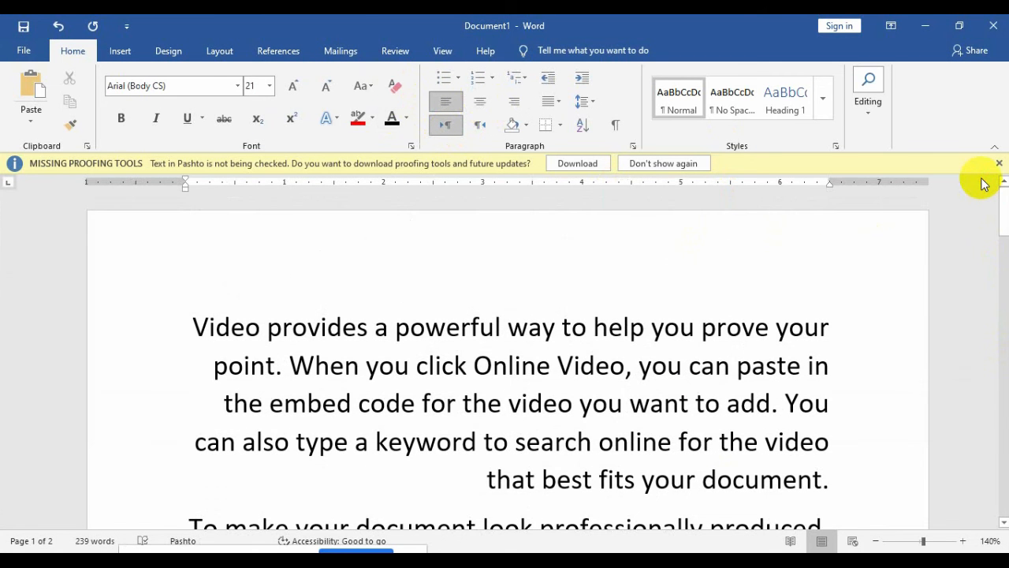
{"action": "key", "text": "ctrl+a"}
{"action": "key", "text": "ctrl+["}
{"action": "key", "text": "ctrl+["}
{"action": "key", "text": "ctrl+["}
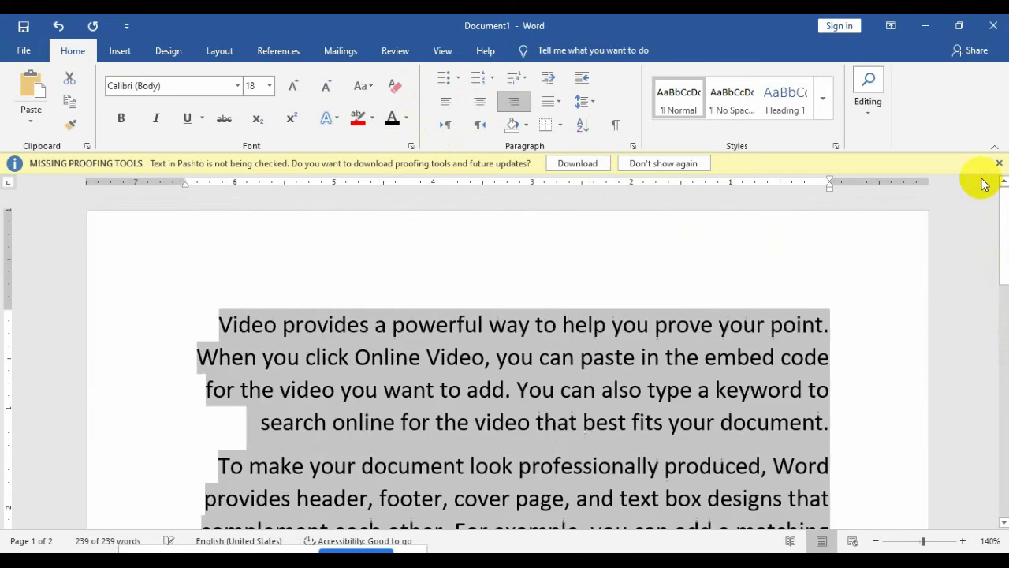
{"action": "key", "text": "ctrl+["}
{"action": "key", "text": "ctrl+["}
{"action": "key", "text": "ctrl+["}
{"action": "key", "text": "ctrl+["}
{"action": "key", "text": "ctrl+["}
{"action": "key", "text": "ctrl+["}
{"action": "key", "text": "ctrl+["}
{"action": "key", "text": "ctrl+["}
{"action": "key", "text": "ctrl+["}
{"action": "key", "text": "ctrl+["}
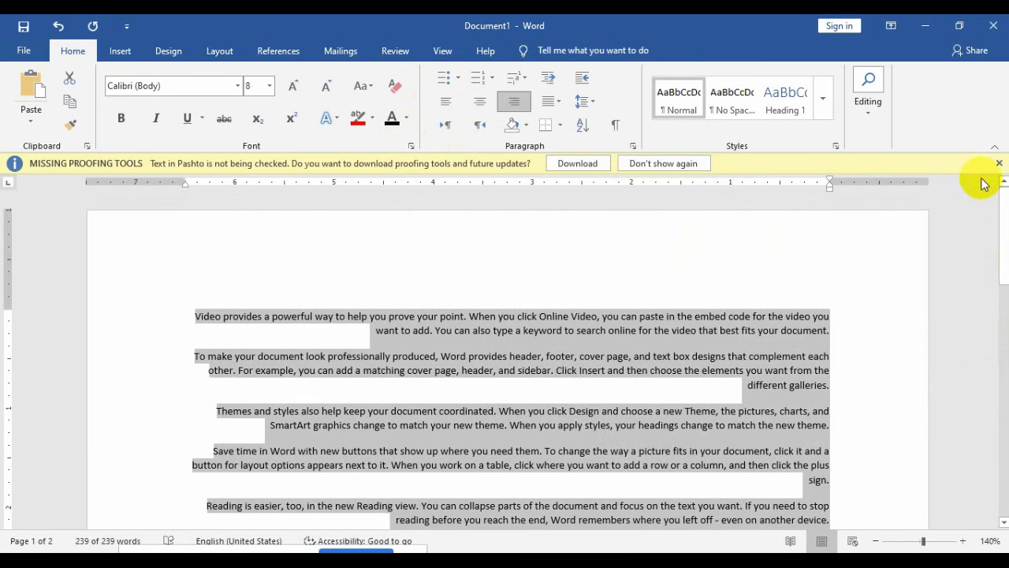
{"action": "key", "text": "ctrl+["}
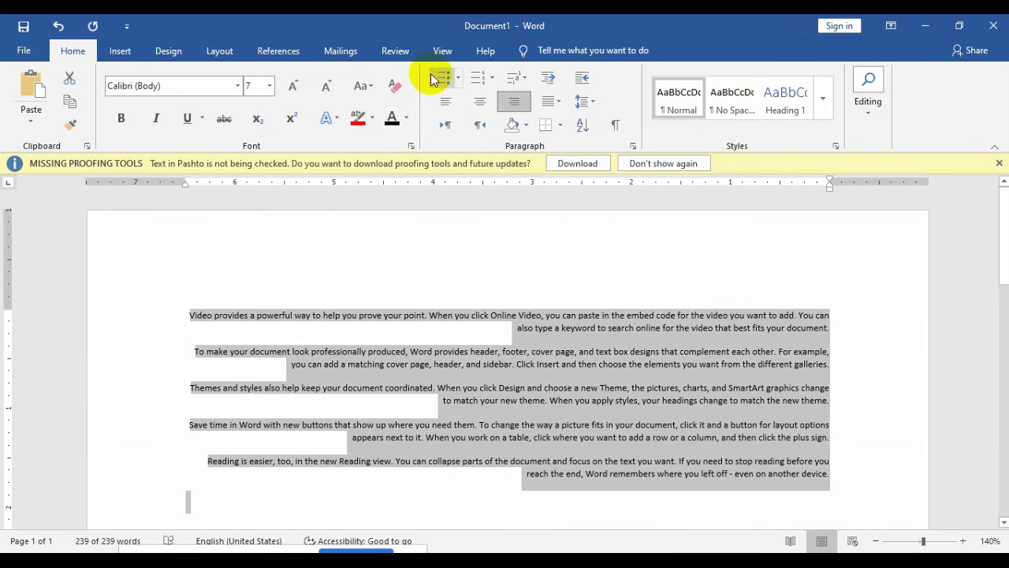
{"action": "left_click", "coordinate": [446, 104]}
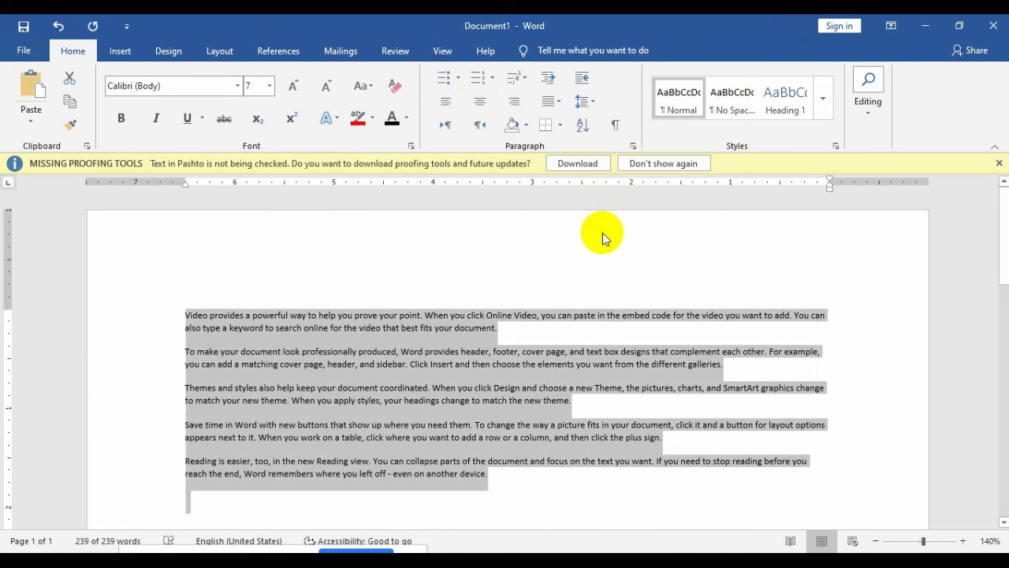
{"action": "key", "text": "ctrl+]"}
{"action": "key", "text": "ctrl+]"}
{"action": "key", "text": "ctrl+]"}
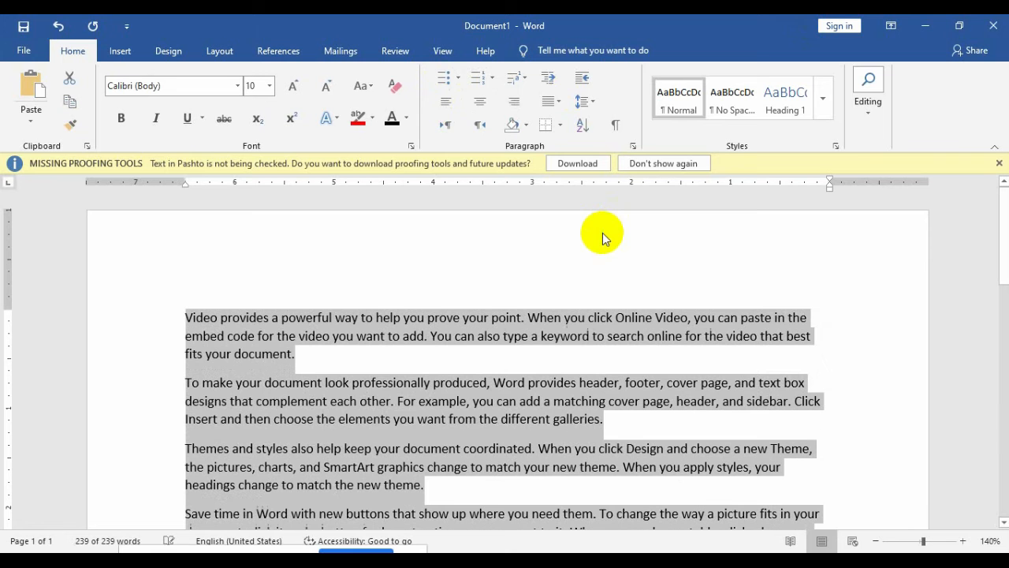
{"action": "left_click", "coordinate": [526, 125]}
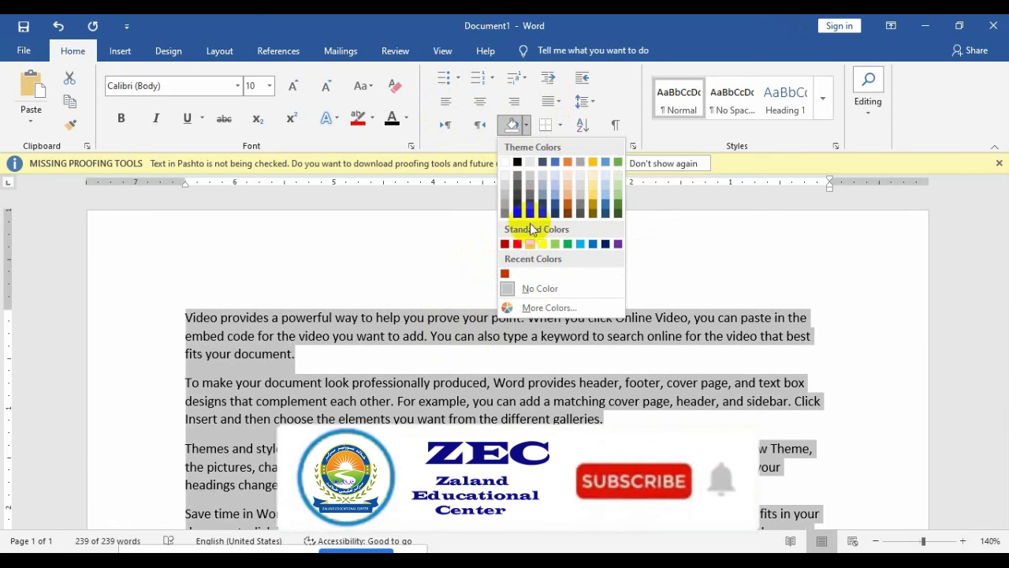
{"action": "left_click", "coordinate": [410, 276]}
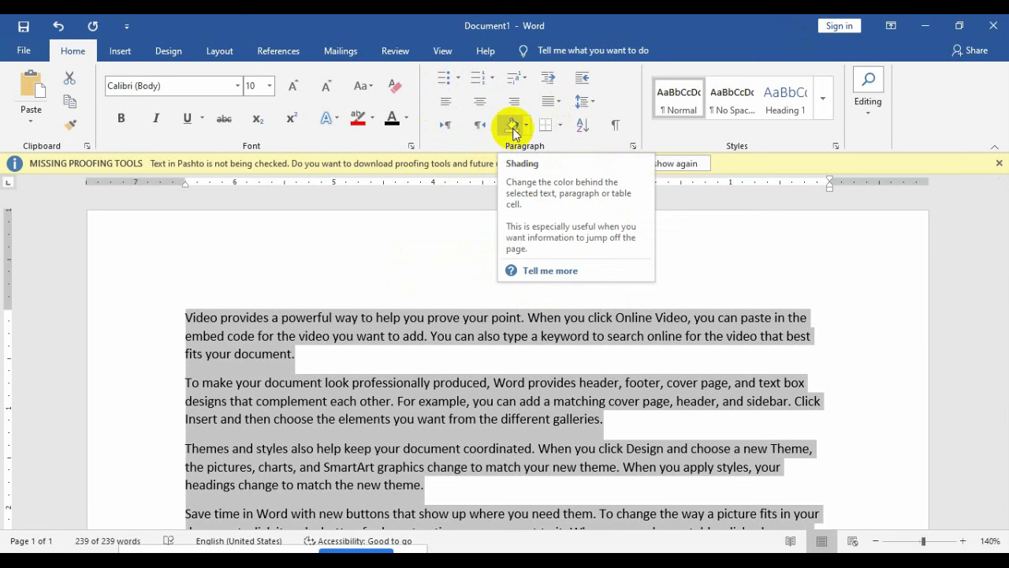
{"action": "left_click", "coordinate": [387, 372]}
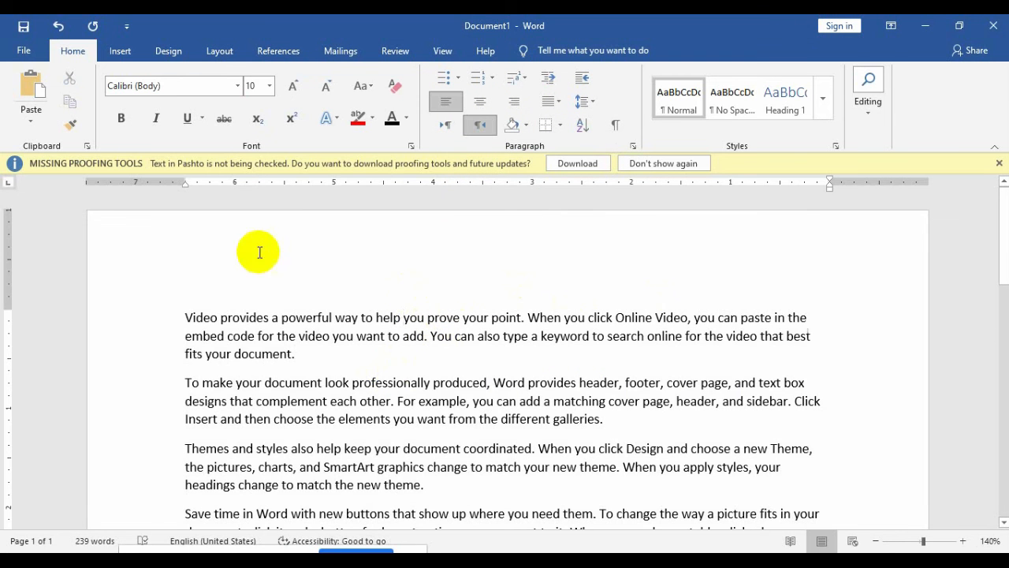
Step: Insert a new first line 'afghanistan' above the 'Video provides' paragraph and select that word
{"action": "left_click", "coordinate": [186, 316]}
{"action": "key", "text": "Return"}
{"action": "key", "text": "Up"}
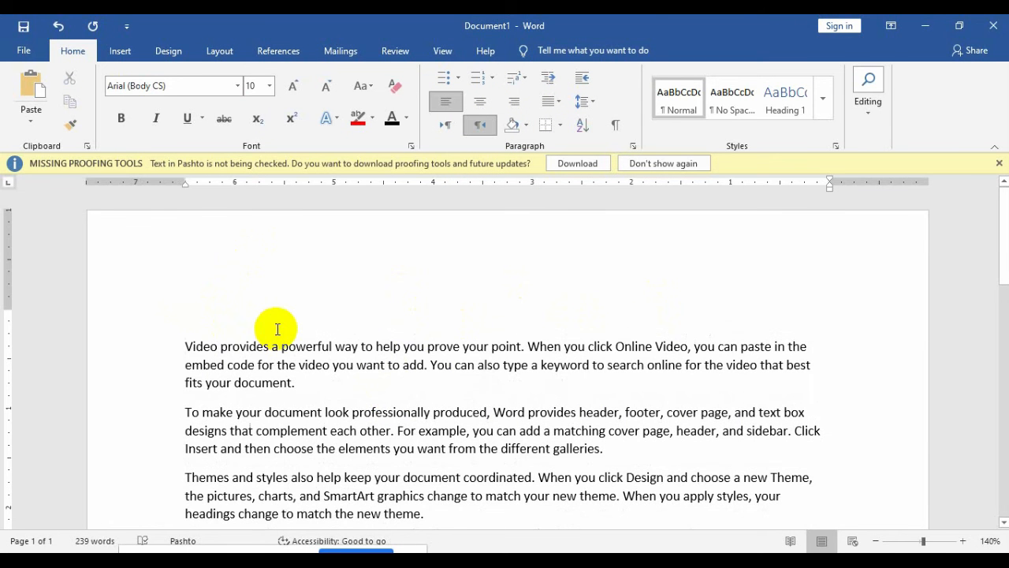
{"action": "type", "text": "afghan"}
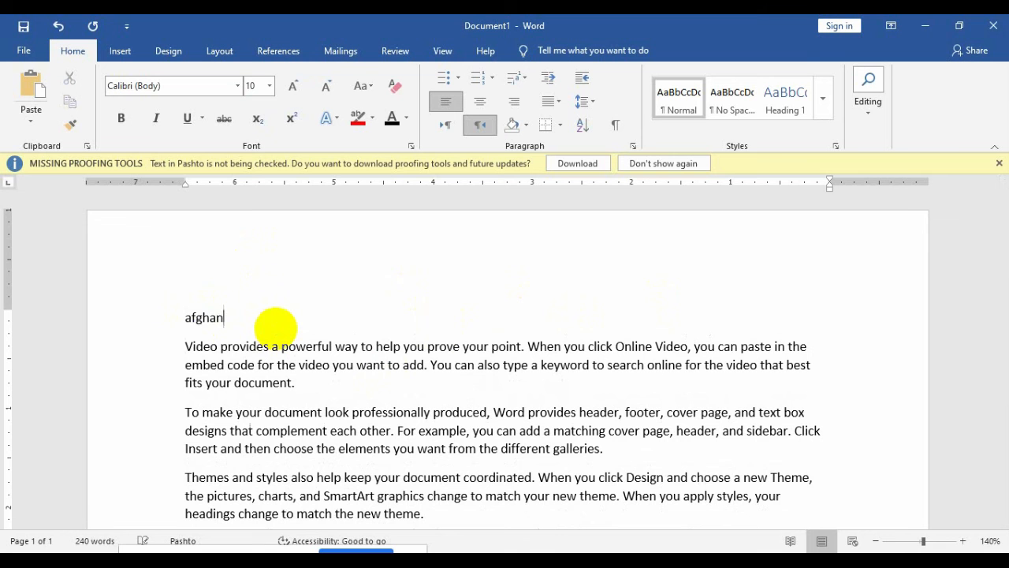
{"action": "type", "text": "istan"}
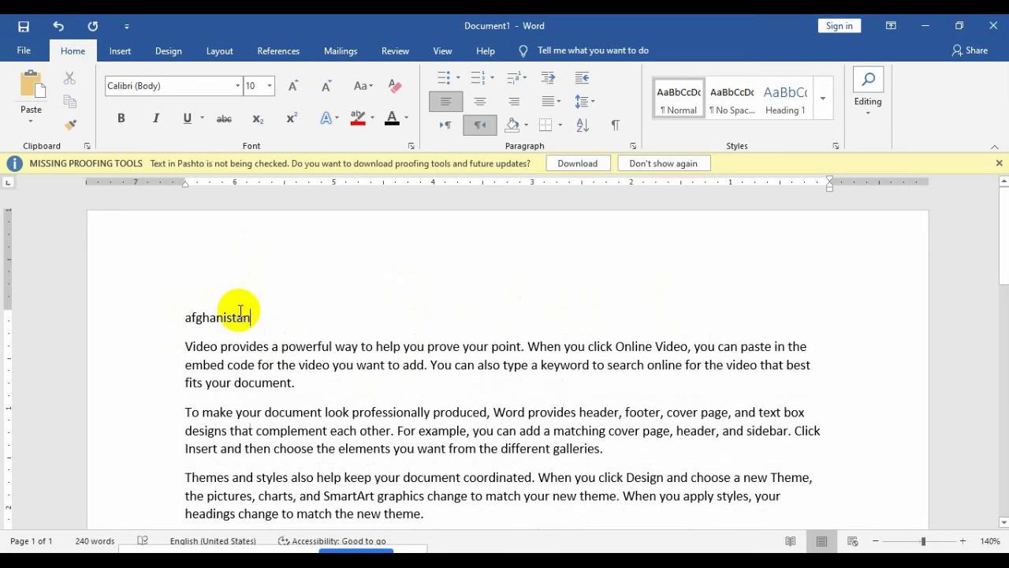
{"action": "double_click", "coordinate": [241, 313]}
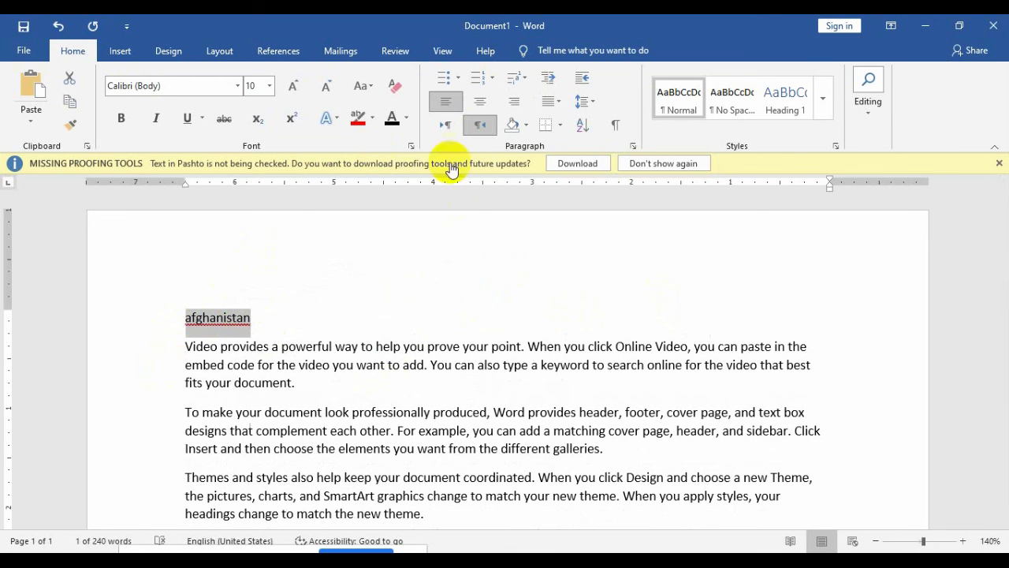
{"action": "left_click", "coordinate": [526, 124]}
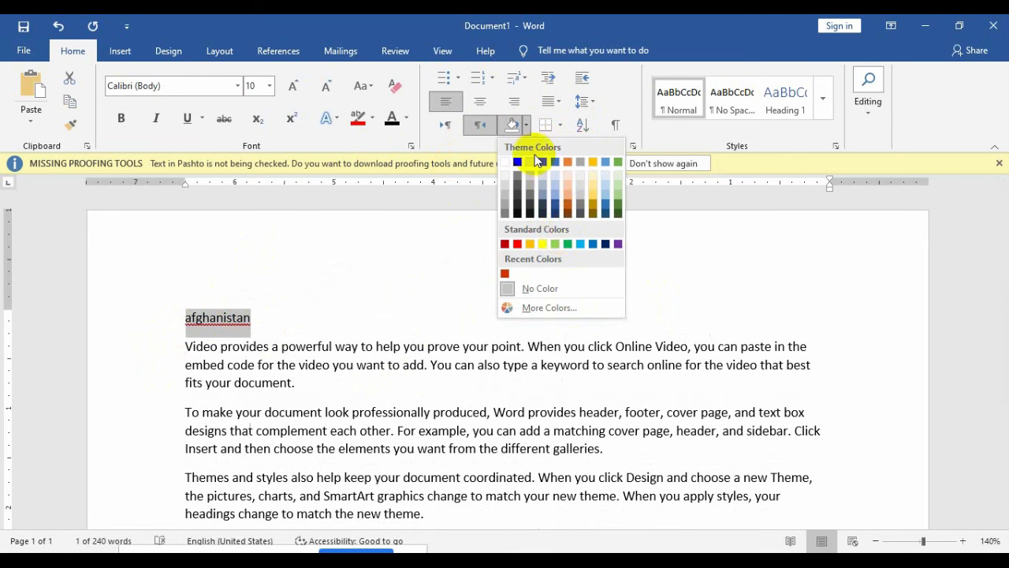
{"action": "left_click", "coordinate": [580, 245]}
{"action": "left_click", "coordinate": [387, 377]}
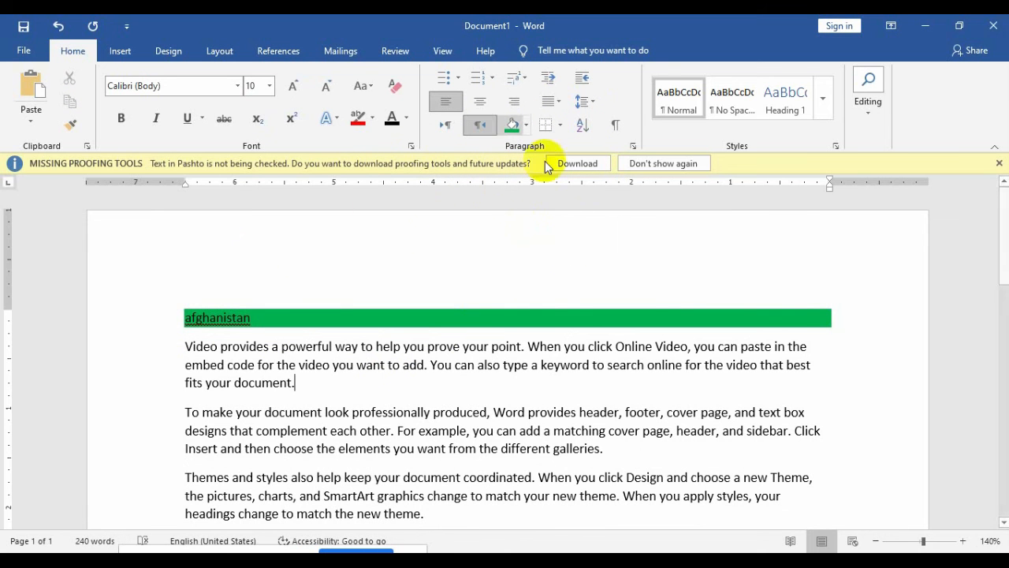
{"action": "left_click", "coordinate": [526, 129]}
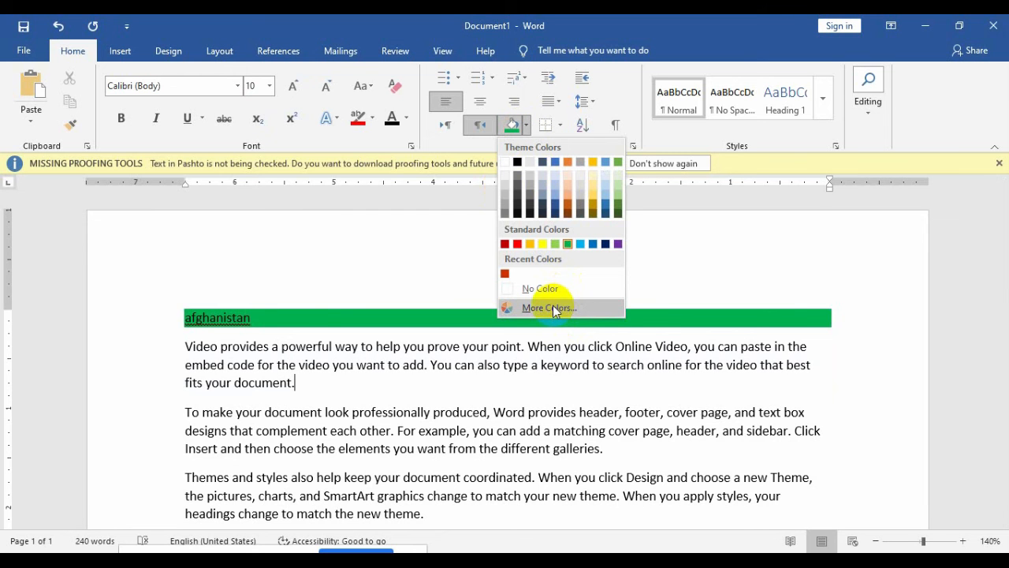
{"action": "left_click", "coordinate": [552, 307]}
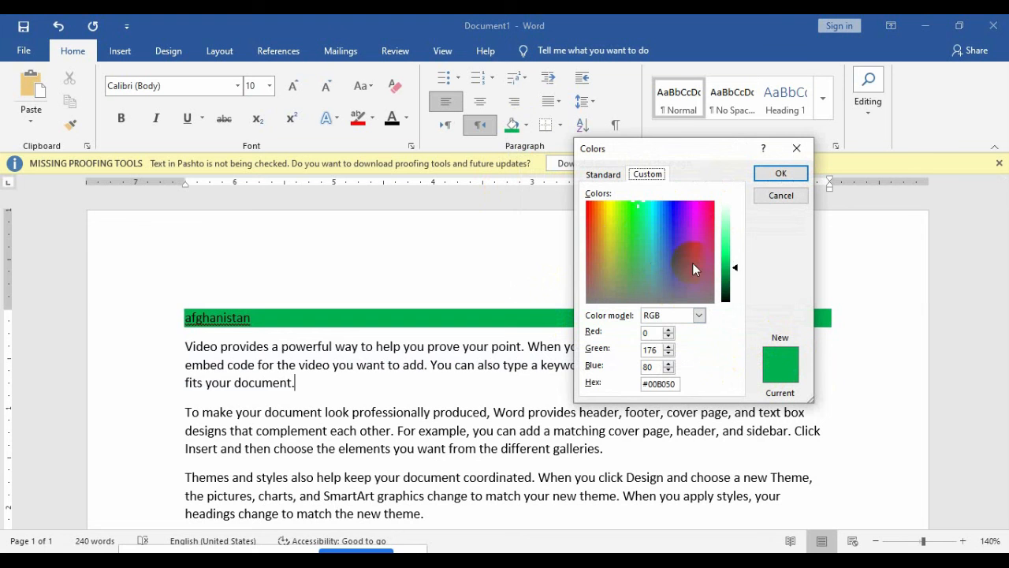
{"action": "left_click", "coordinate": [617, 176]}
{"action": "left_click", "coordinate": [642, 175]}
{"action": "left_click", "coordinate": [777, 194]}
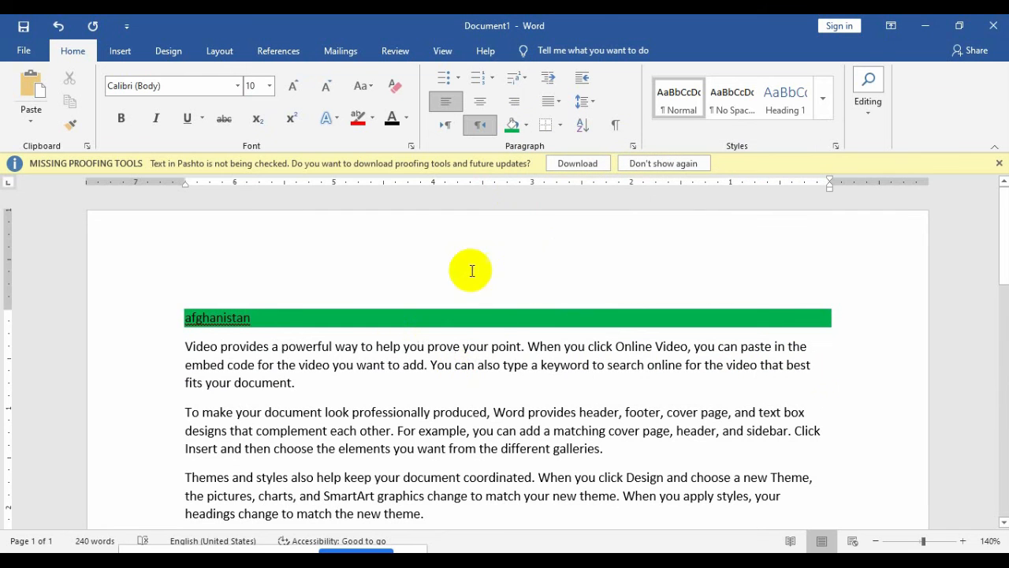
{"action": "key", "text": "ctrl+z"}
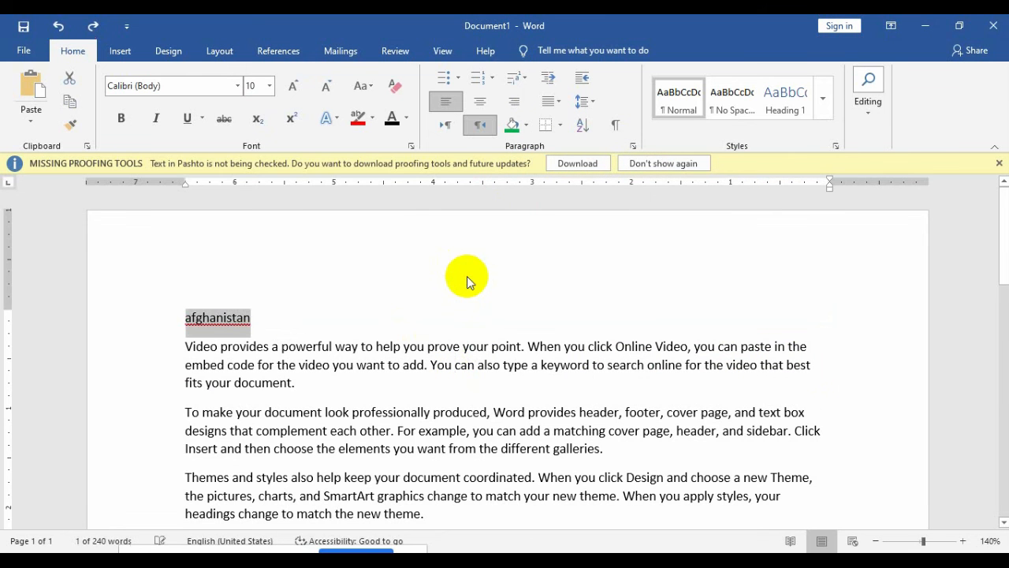
Step: Select from the afghanistan line to the end of the third paragraph and justify it
{"action": "left_click", "coordinate": [439, 347]}
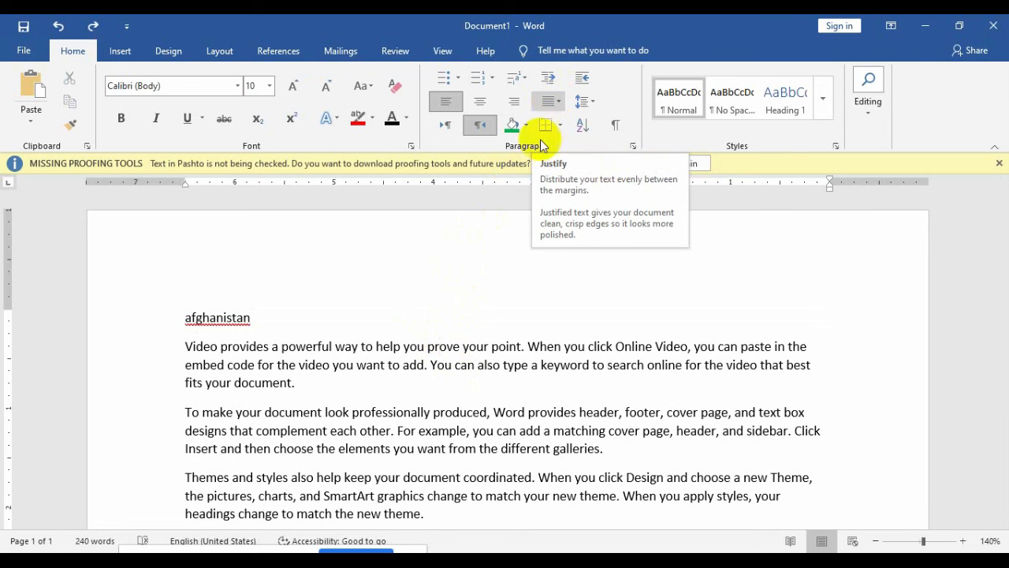
{"action": "left_click", "coordinate": [438, 514]}
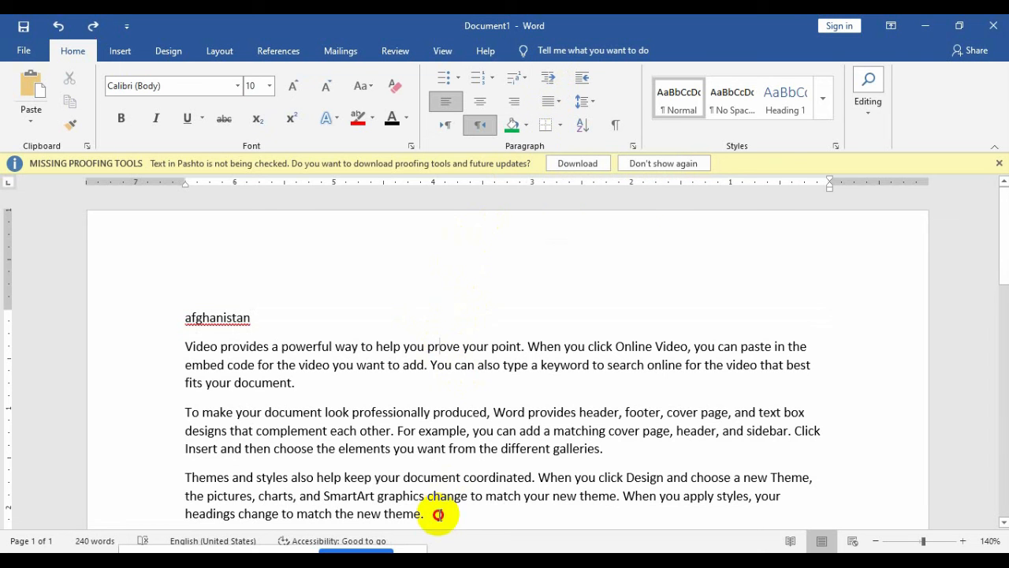
{"action": "left_click", "coordinate": [241, 275], "text": "shift"}
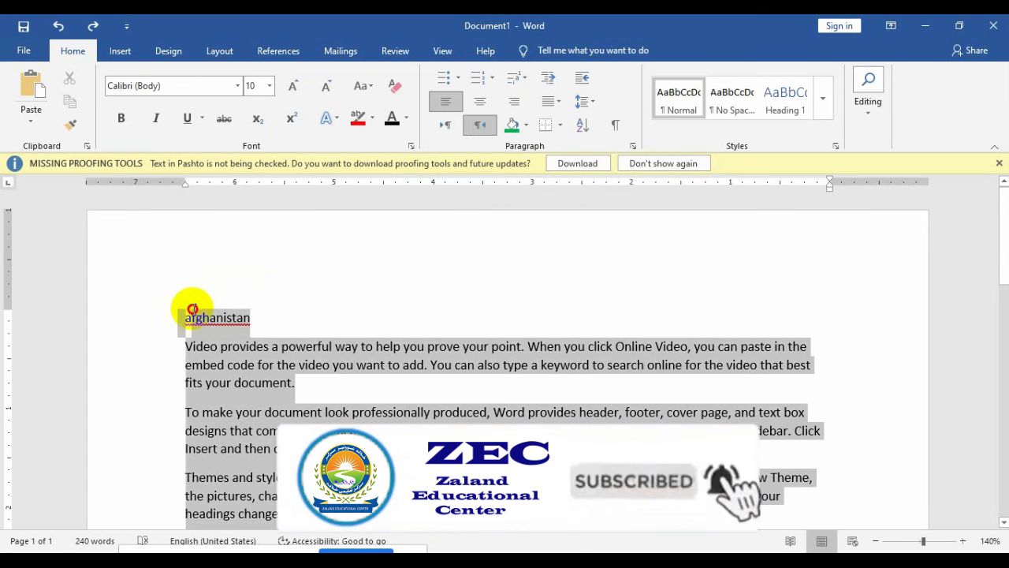
{"action": "left_click", "coordinate": [550, 106]}
{"action": "left_click", "coordinate": [566, 122]}
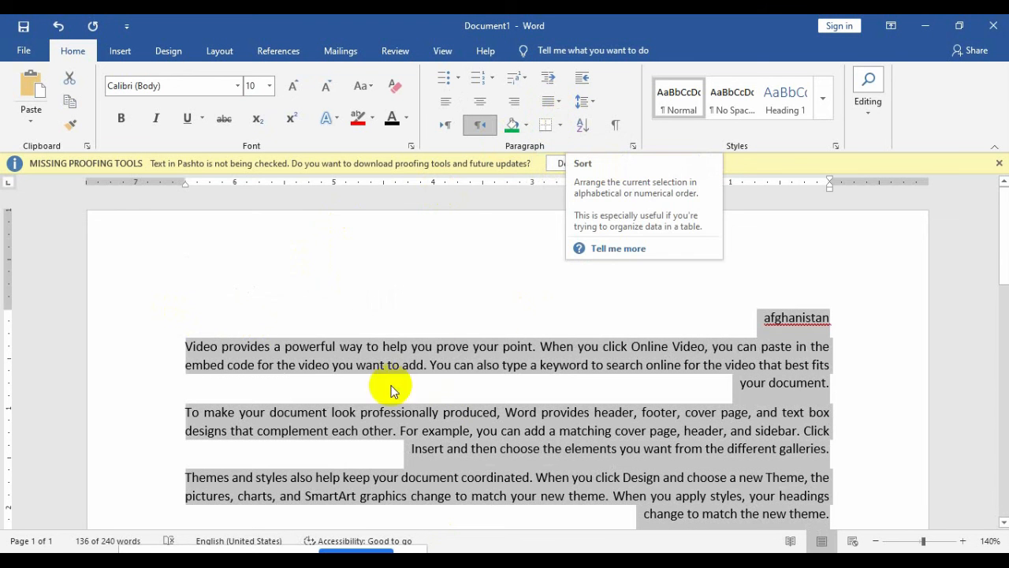
Step: Switch the justified paragraphs to a wider justification spacing option
{"action": "left_click", "coordinate": [548, 106]}
{"action": "left_click", "coordinate": [574, 142]}
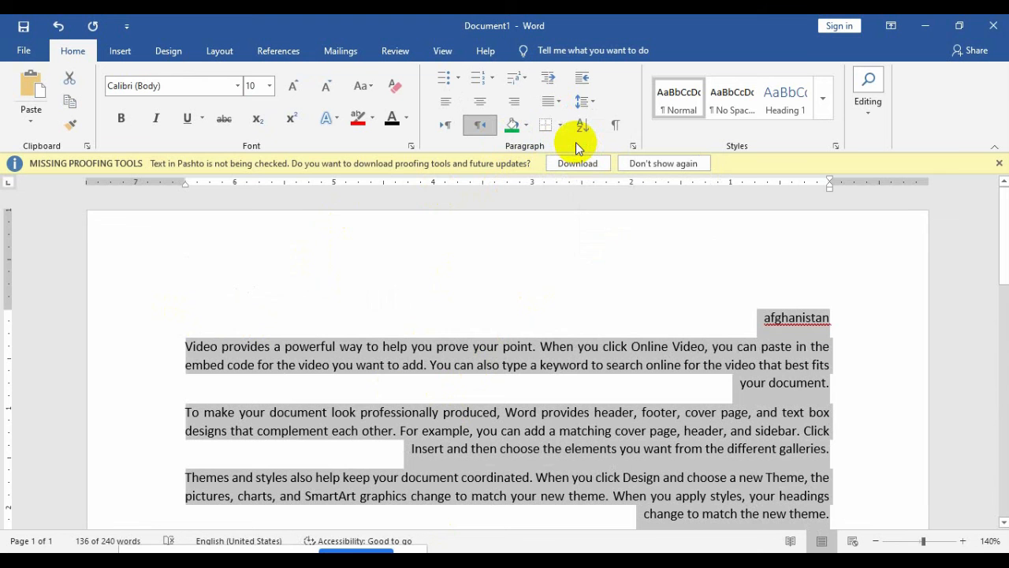
{"action": "left_click", "coordinate": [556, 101]}
{"action": "left_click", "coordinate": [574, 158]}
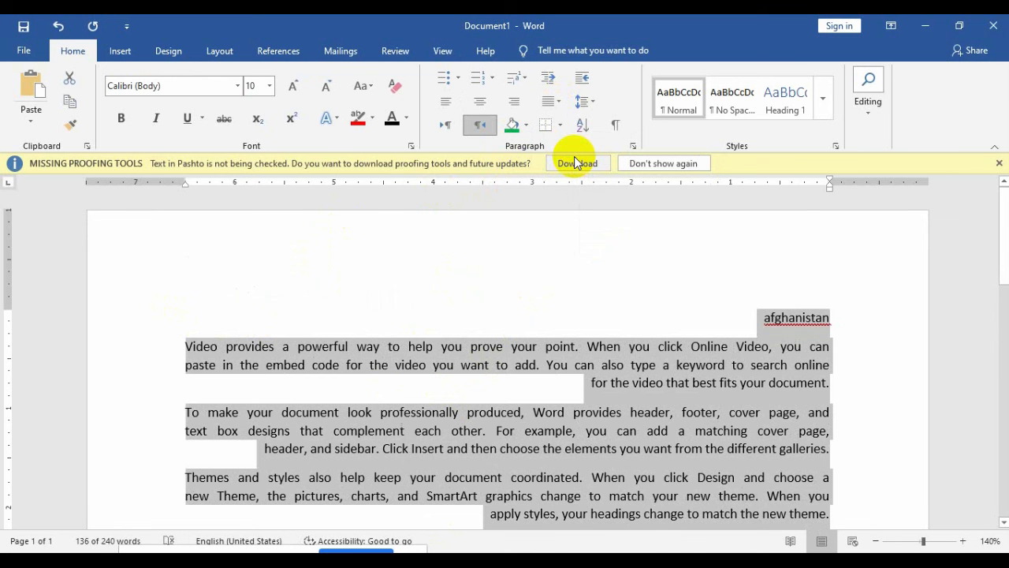
{"action": "left_click", "coordinate": [550, 101]}
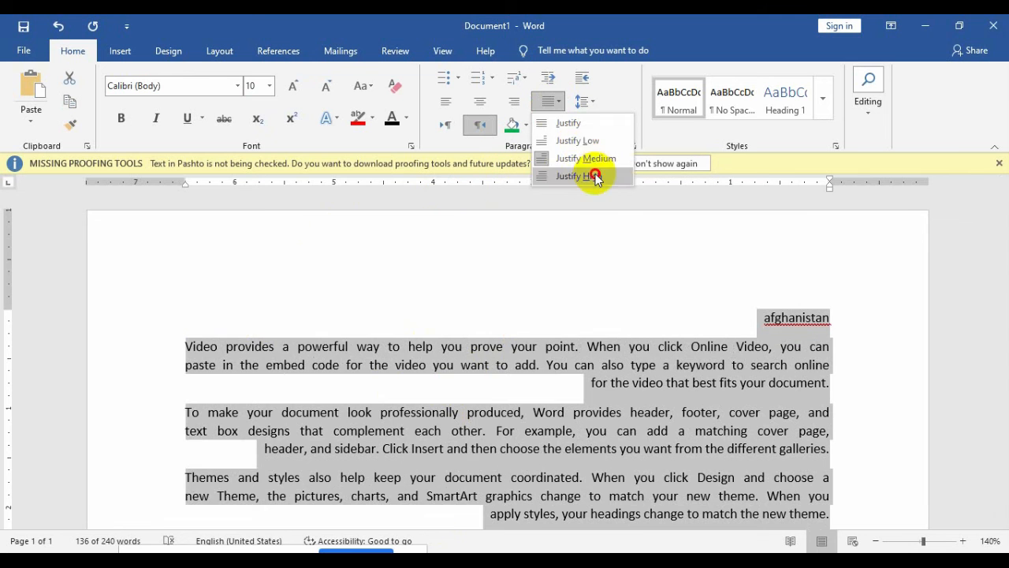
Step: Try Justify High on the paragraphs, then undo it and left-align them with Ctrl+L
{"action": "left_click", "coordinate": [596, 176]}
{"action": "left_click", "coordinate": [551, 430]}
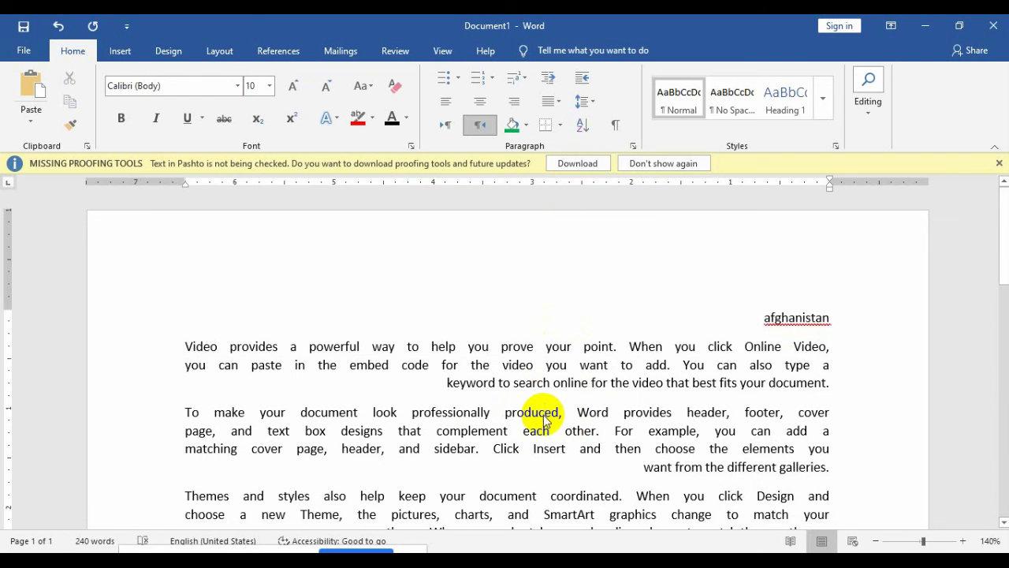
{"action": "key", "text": "ctrl+z"}
{"action": "key", "text": "ctrl+l"}
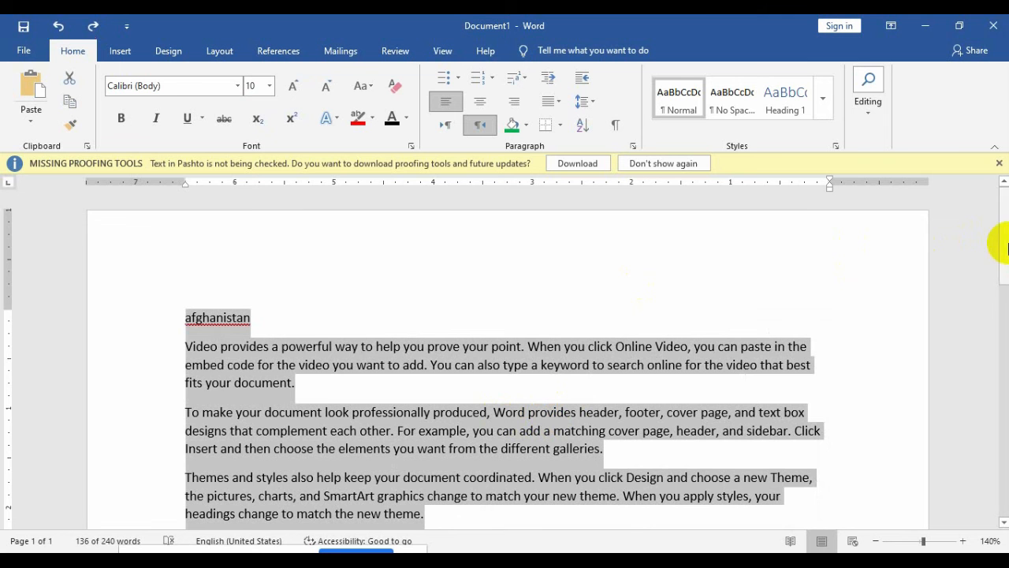
Step: Delete the Save time and Reading paragraphs, the leftover 'device.' and the empty last line
{"action": "left_click_drag", "start_coordinate": [1003, 246], "coordinate": [1002, 275]}
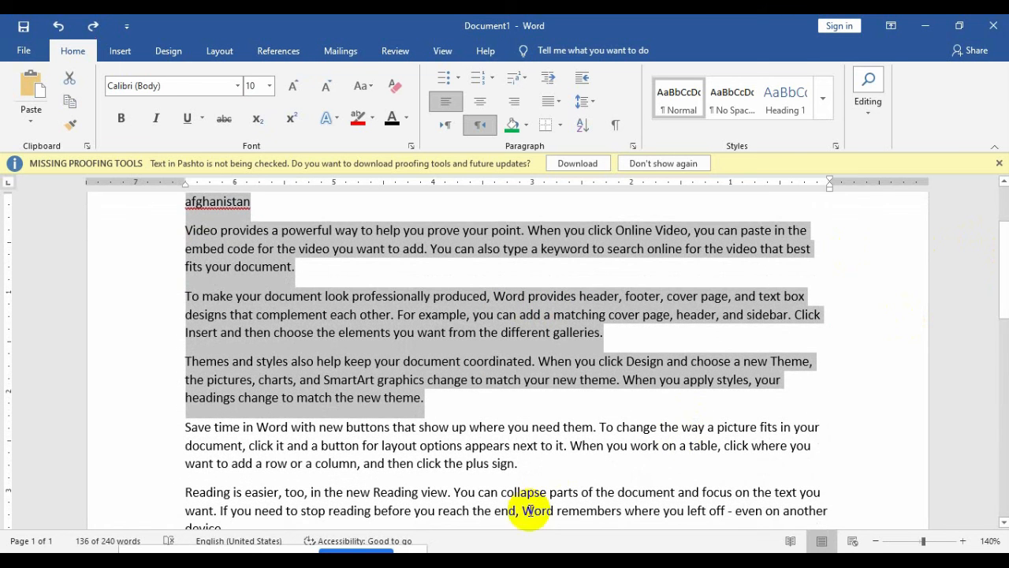
{"action": "left_click_drag", "start_coordinate": [835, 516], "coordinate": [474, 411]}
{"action": "key", "text": "BackSpace"}
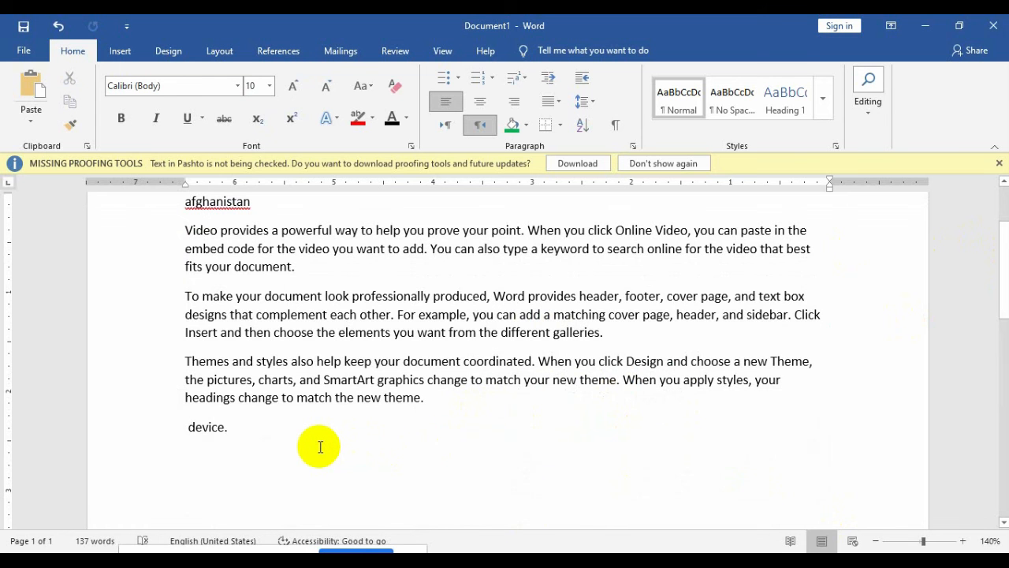
{"action": "key", "text": "BackSpace"}
{"action": "key", "text": "BackSpace"}
{"action": "key", "text": "BackSpace"}
{"action": "key", "text": "BackSpace"}
{"action": "key", "text": "BackSpace"}
{"action": "key", "text": "BackSpace"}
{"action": "key", "text": "BackSpace"}
{"action": "key", "text": "ctrl+e"}
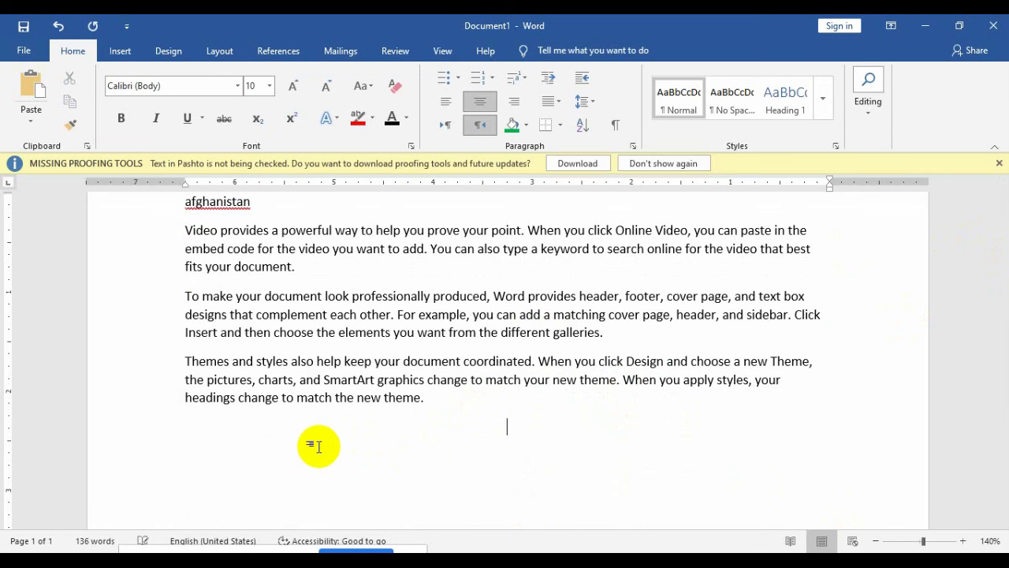
{"action": "key", "text": "ctrl+r"}
{"action": "key", "text": "BackSpace"}
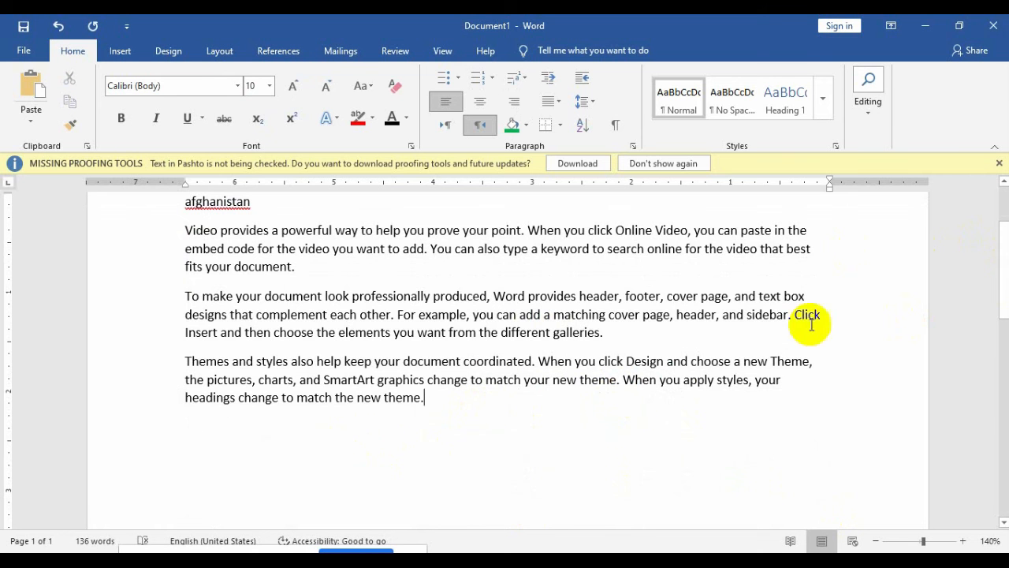
{"action": "scroll", "coordinate": [1001, 264], "scroll_direction": "up", "scroll_amount": 3}
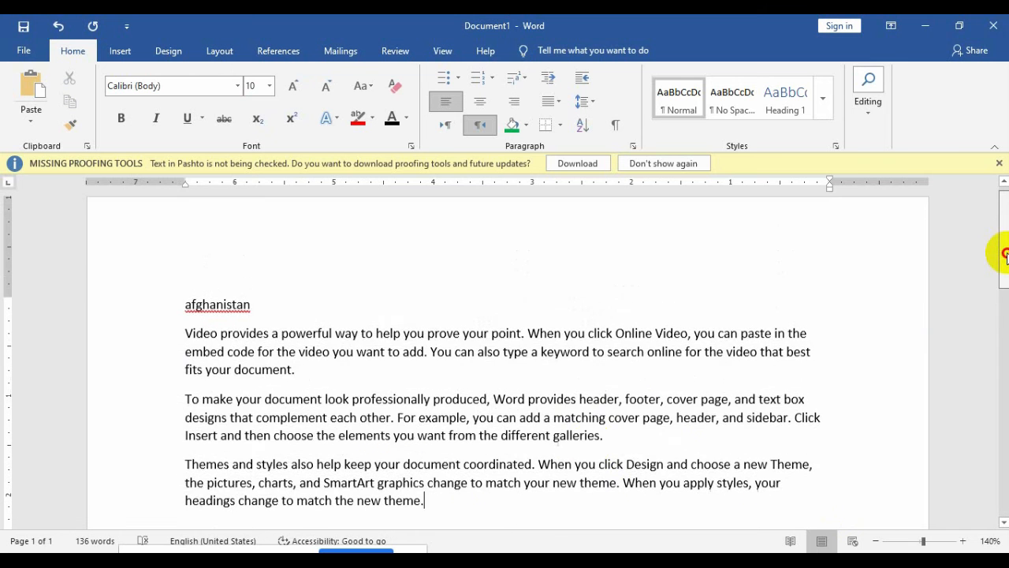
{"action": "left_click_drag", "start_coordinate": [414, 469], "coordinate": [189, 306]}
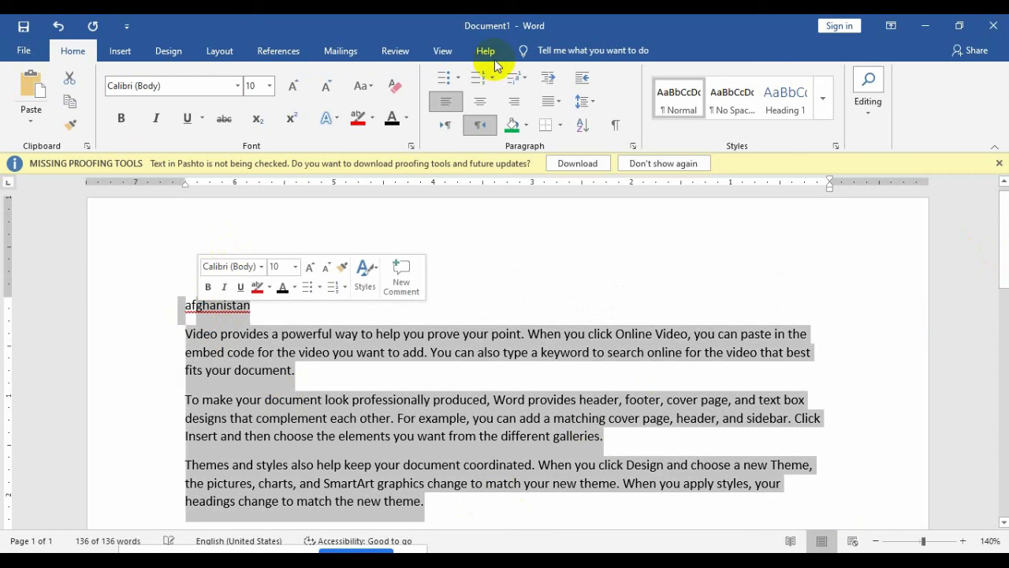
{"action": "left_click", "coordinate": [584, 101]}
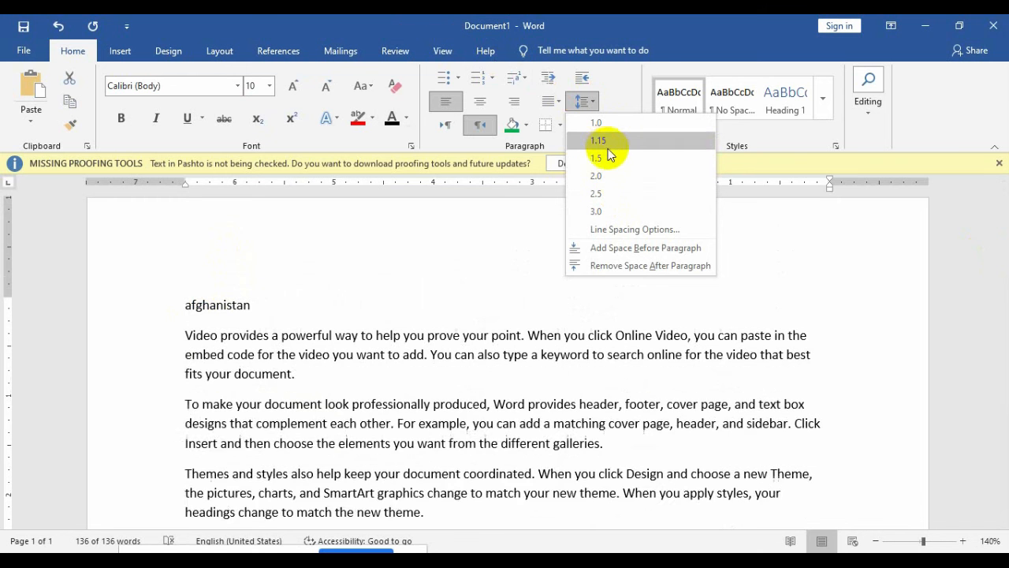
{"action": "left_click", "coordinate": [634, 230]}
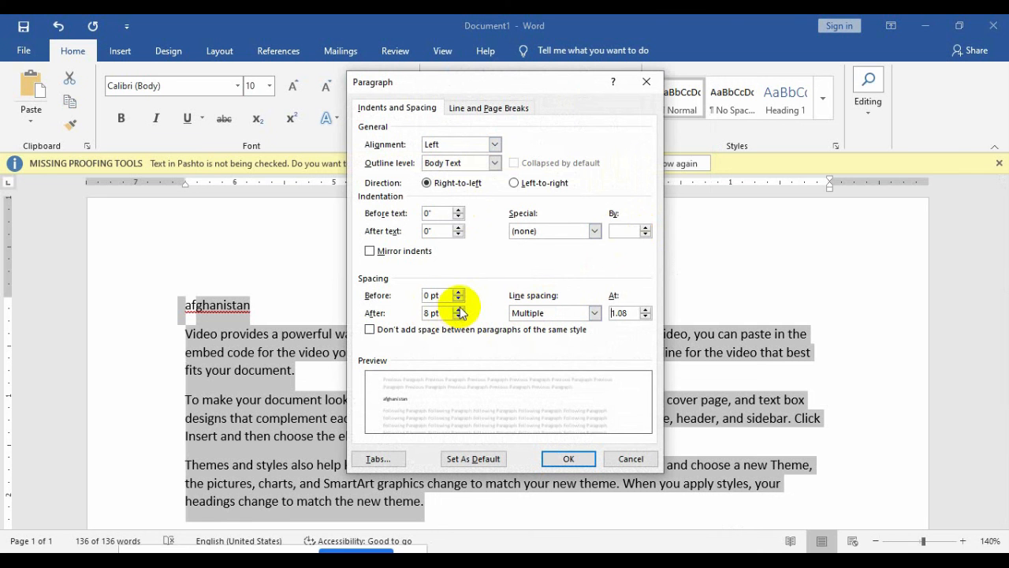
{"action": "left_click", "coordinate": [459, 308]}
{"action": "left_click", "coordinate": [459, 308]}
{"action": "left_click", "coordinate": [459, 309]}
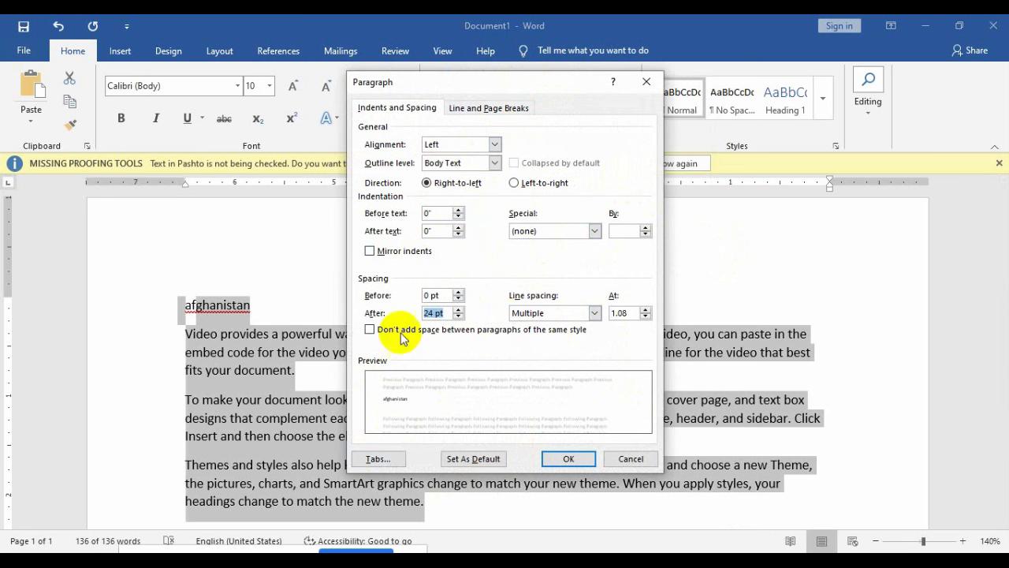
{"action": "left_click", "coordinate": [631, 458]}
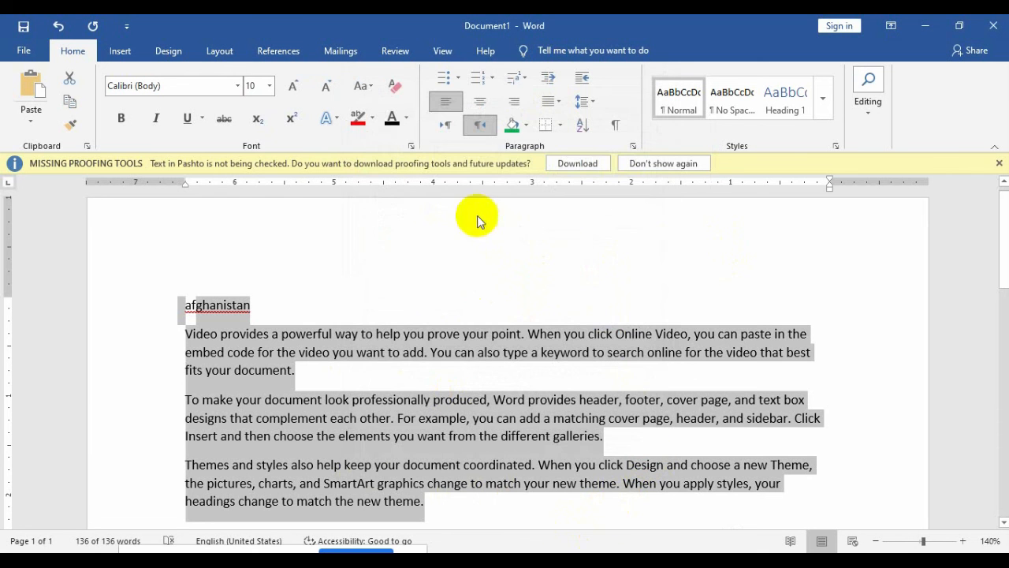
Step: Add space before each paragraph, then select everything and remove that space again
{"action": "left_click", "coordinate": [585, 103]}
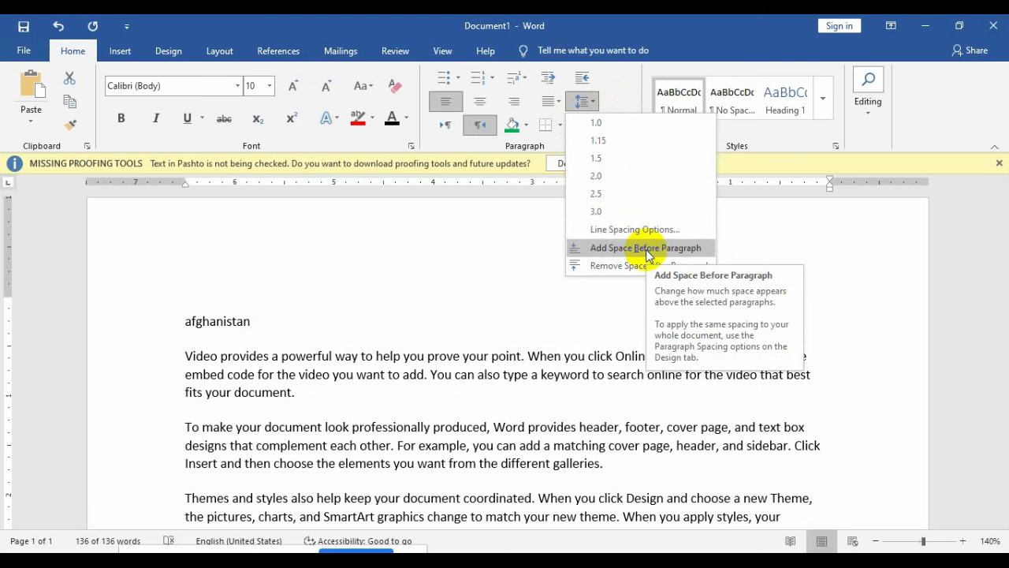
{"action": "left_click", "coordinate": [648, 249]}
{"action": "key", "text": "ctrl+a"}
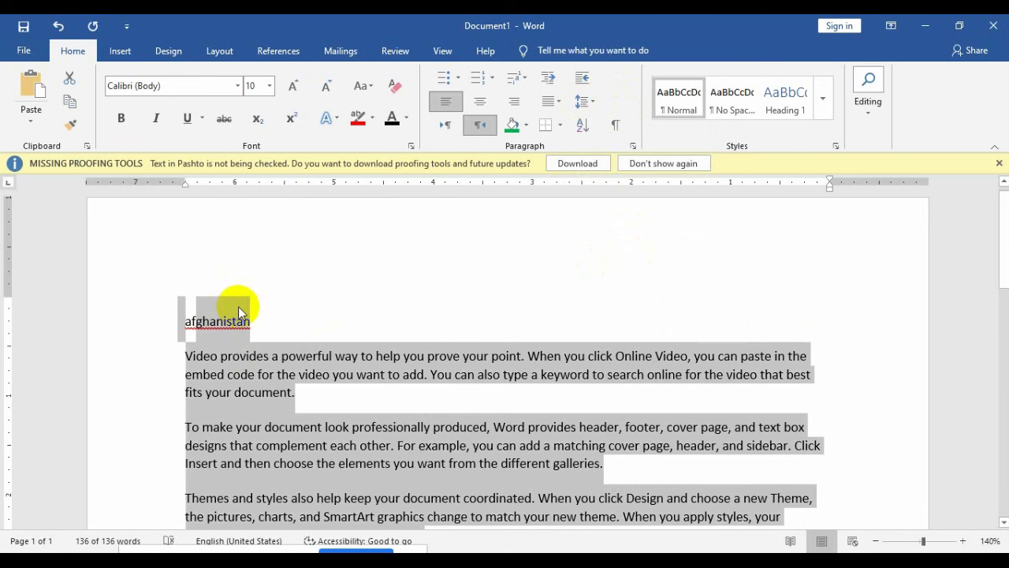
{"action": "left_click", "coordinate": [582, 101]}
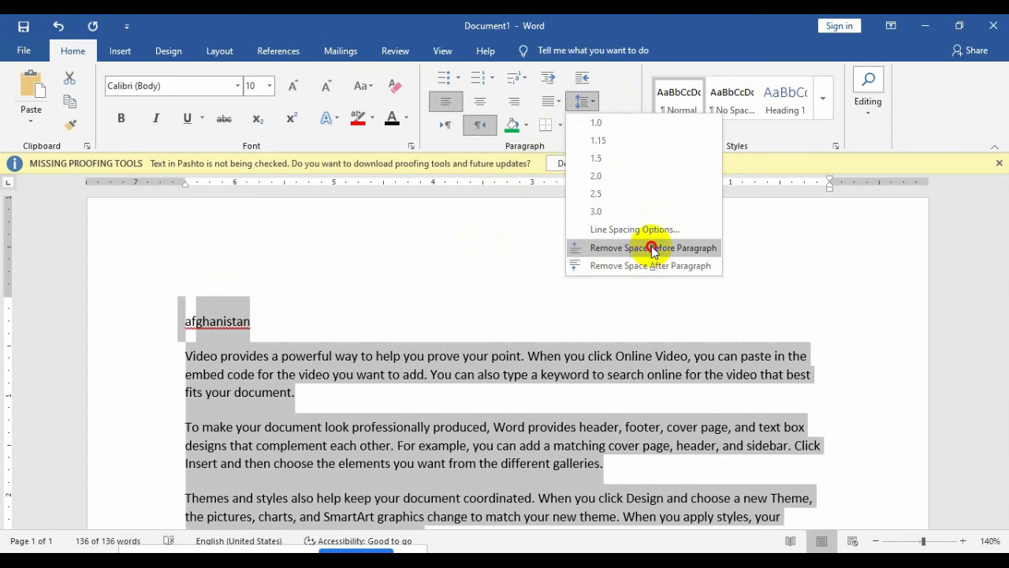
{"action": "left_click", "coordinate": [654, 249]}
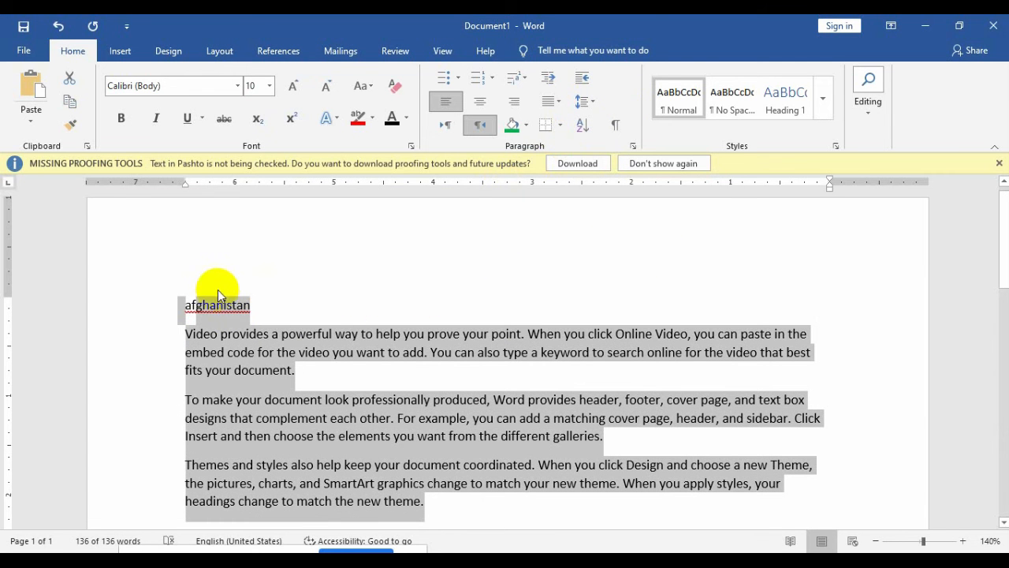
Step: Remove the space after each selected paragraph
{"action": "left_click", "coordinate": [580, 103]}
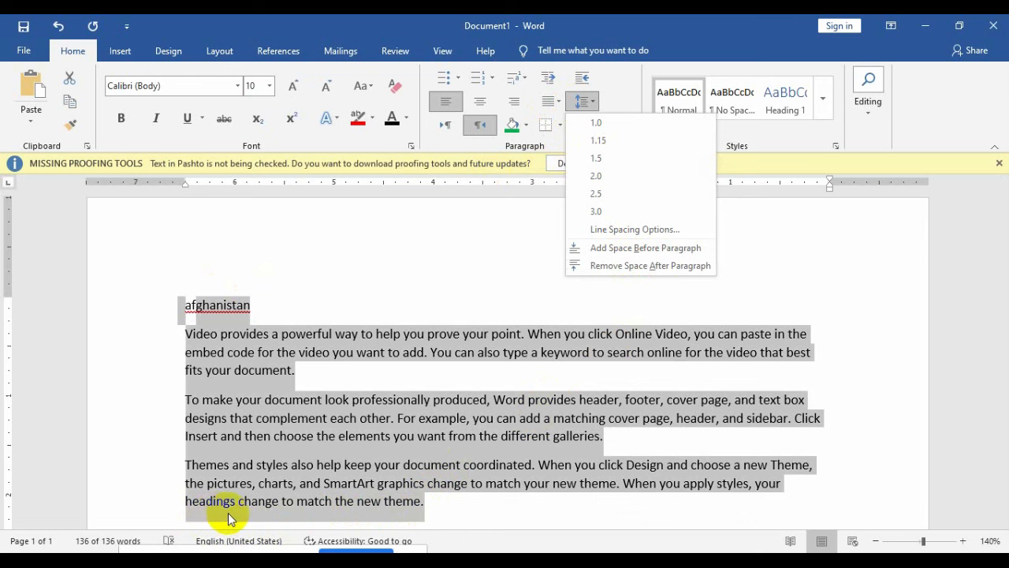
{"action": "left_click", "coordinate": [506, 418]}
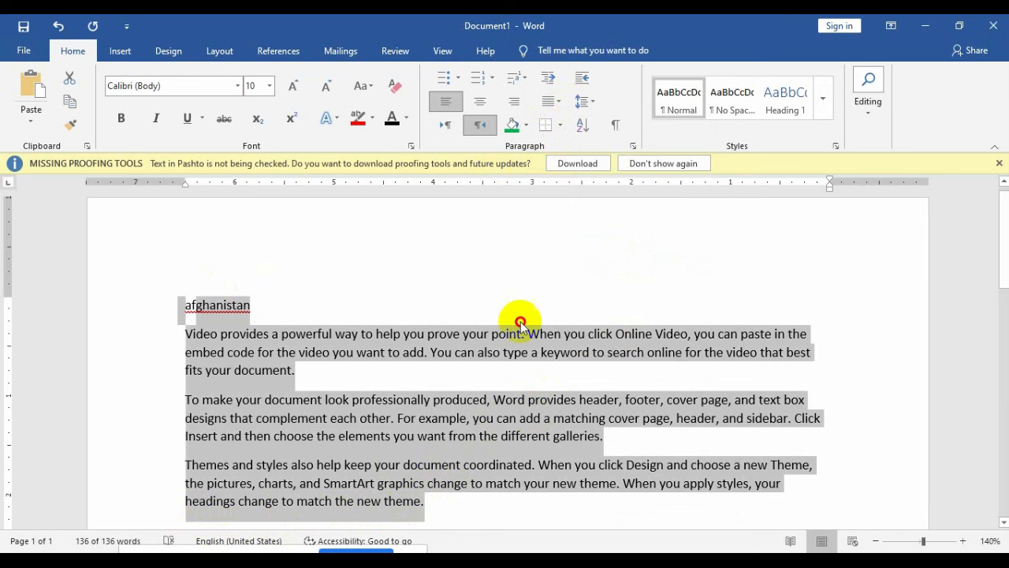
{"action": "left_click", "coordinate": [585, 104]}
{"action": "left_click", "coordinate": [645, 263]}
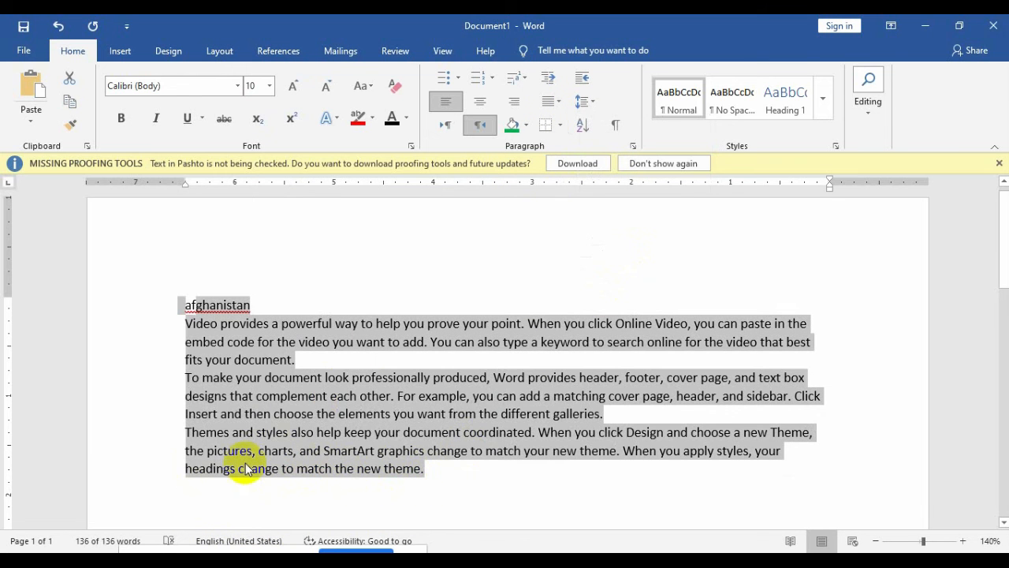
Step: Select and delete all the text, then undo to bring it back
{"action": "left_click", "coordinate": [541, 338]}
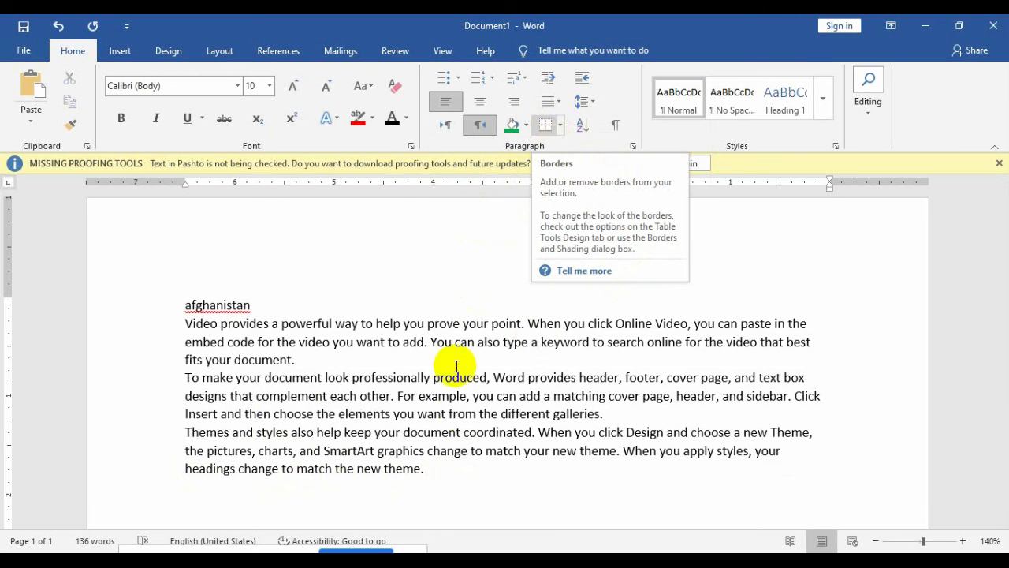
{"action": "left_click_drag", "start_coordinate": [447, 474], "coordinate": [192, 302]}
{"action": "key", "text": "Delete"}
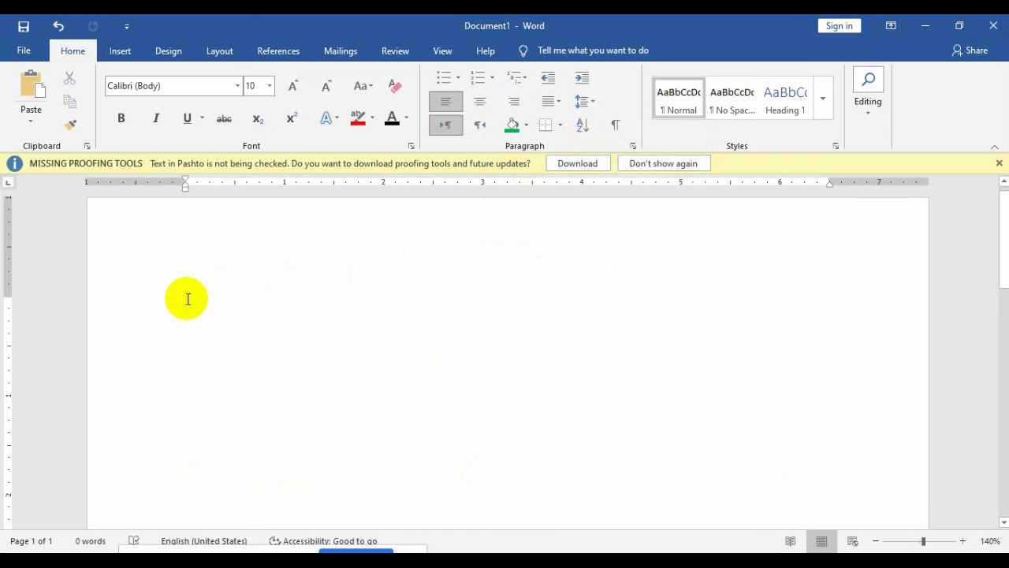
{"action": "key", "text": "ctrl+z"}
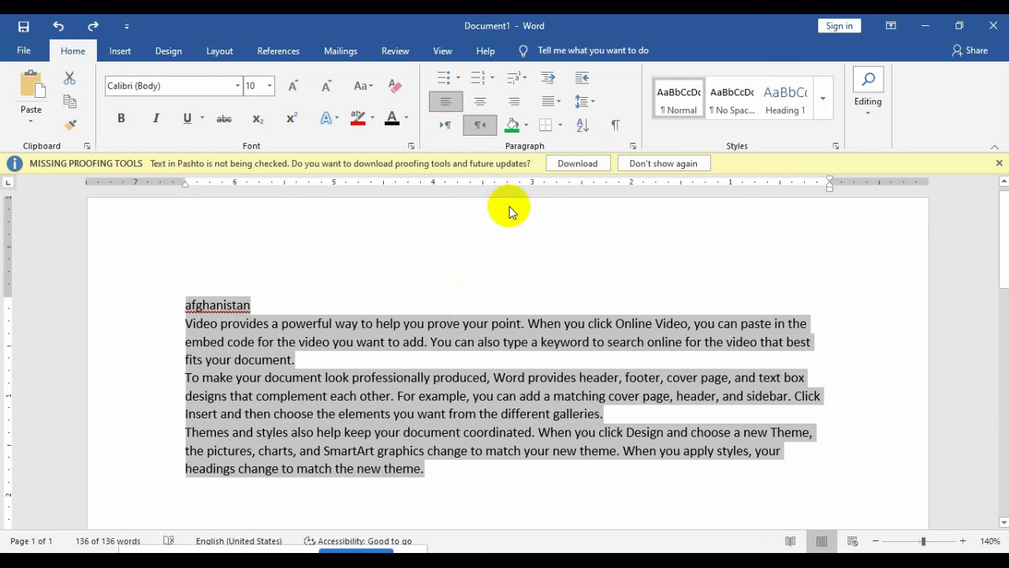
Step: Apply Bottom, Top, Left and Right borders to the selected paragraphs
{"action": "left_click", "coordinate": [560, 125]}
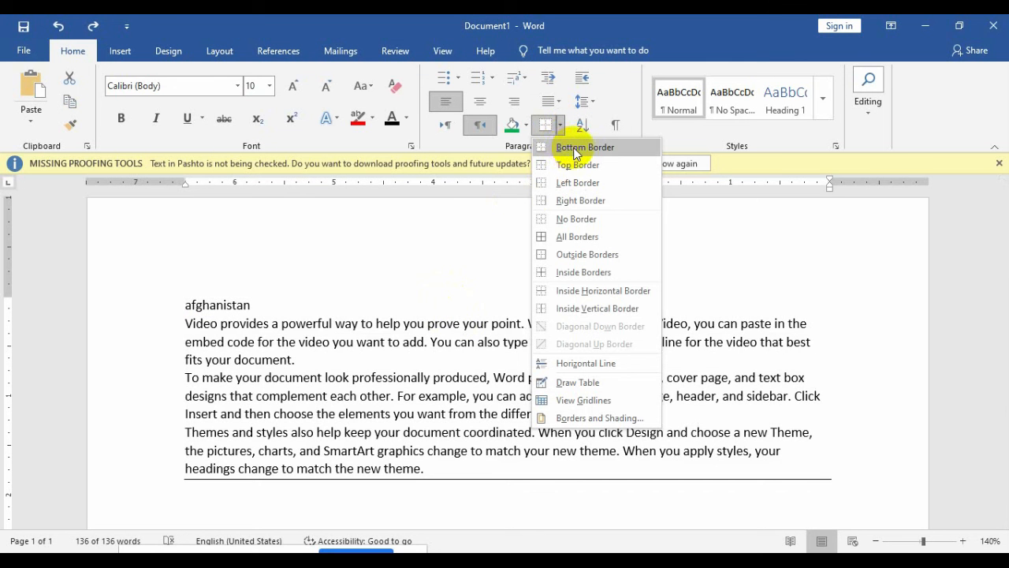
{"action": "left_click", "coordinate": [574, 149]}
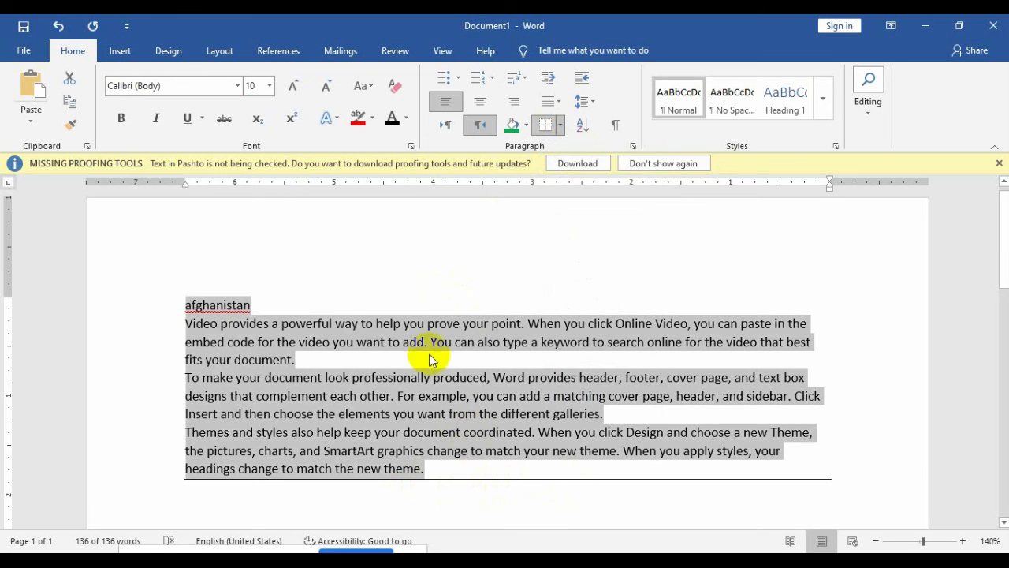
{"action": "left_click", "coordinate": [562, 126]}
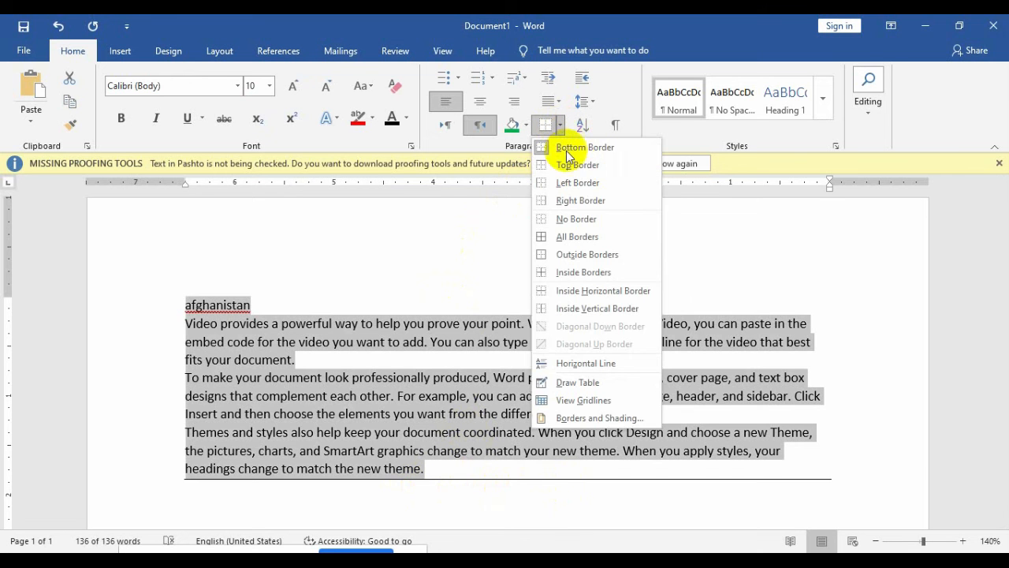
{"action": "left_click", "coordinate": [576, 165]}
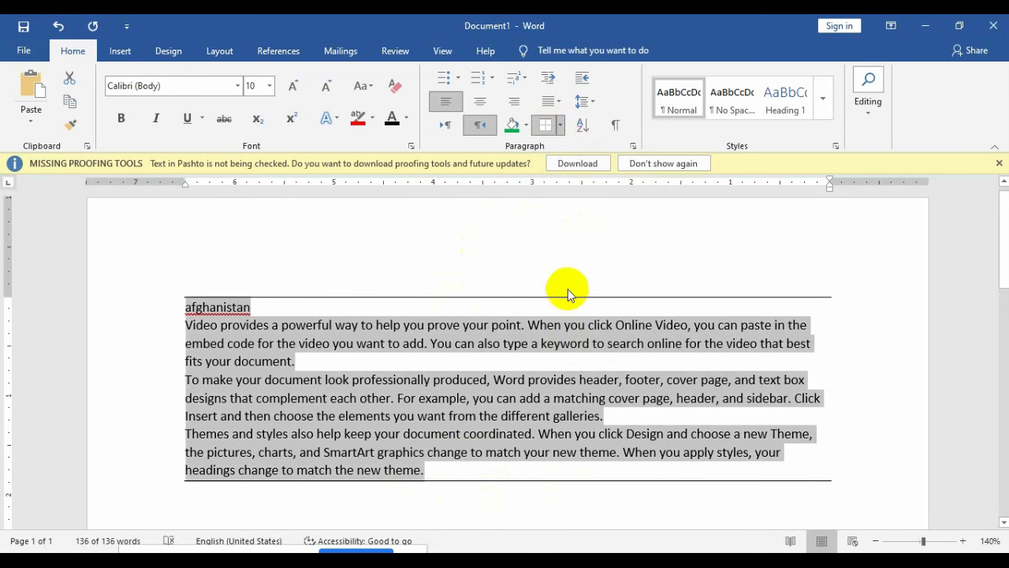
{"action": "left_click", "coordinate": [562, 126]}
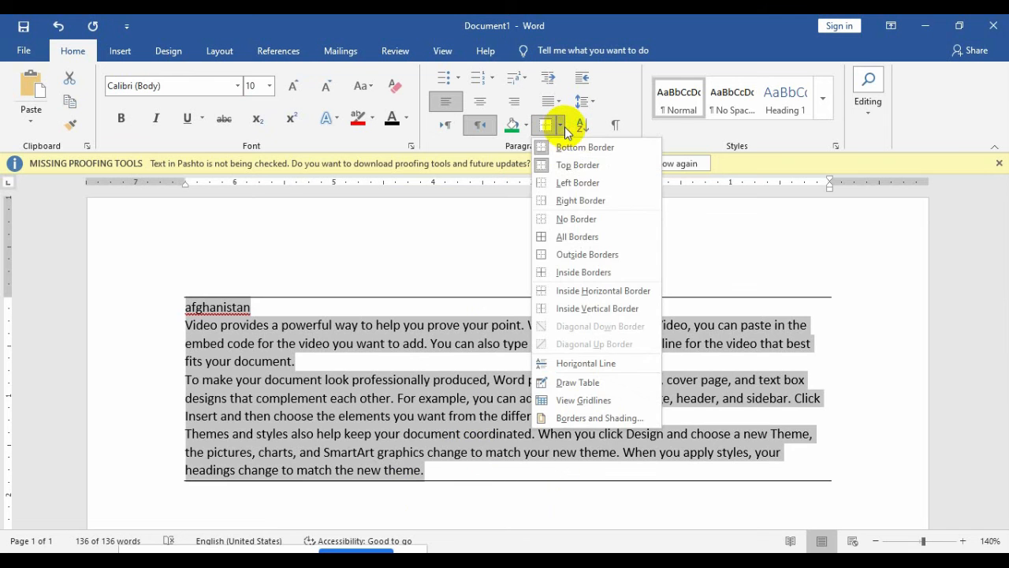
{"action": "left_click", "coordinate": [570, 187]}
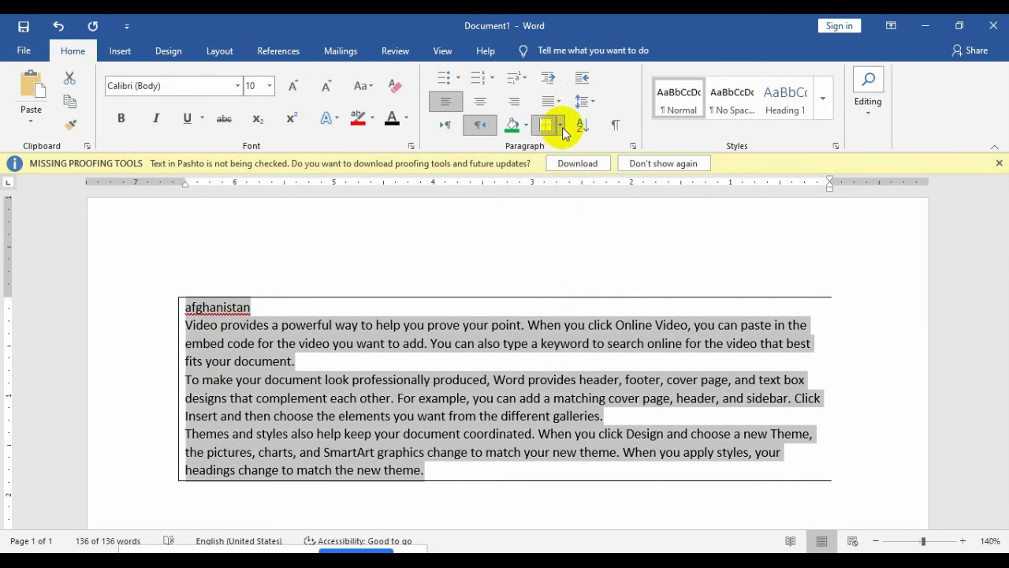
{"action": "left_click", "coordinate": [562, 126]}
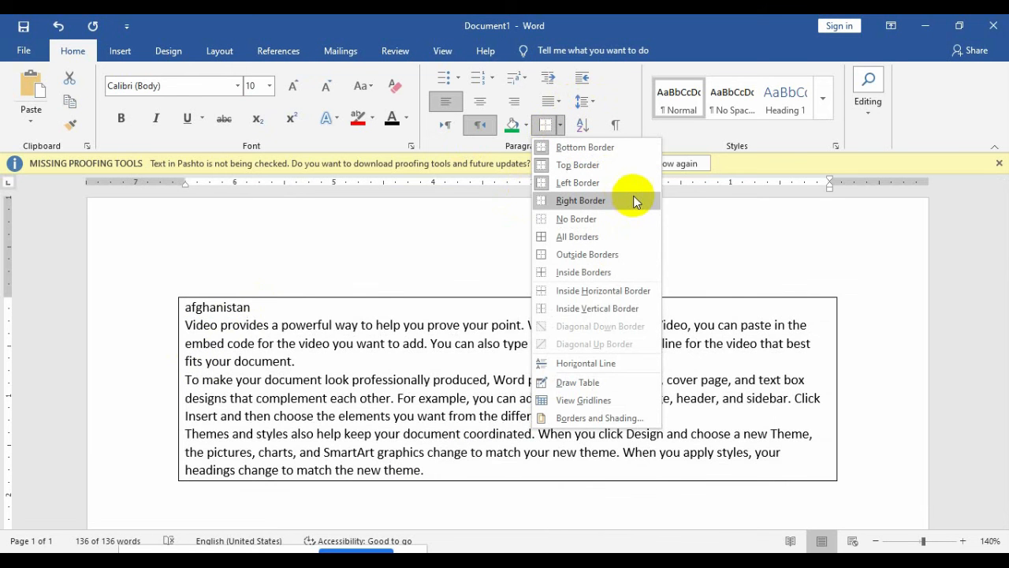
{"action": "left_click", "coordinate": [636, 201]}
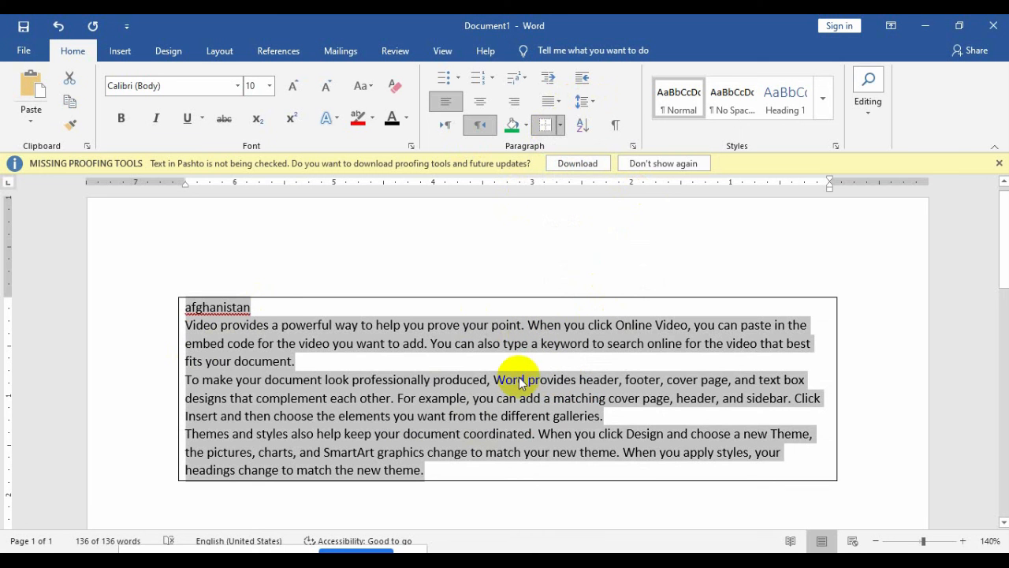
Step: Undo the right border and delete all the bordered text
{"action": "left_click", "coordinate": [560, 128]}
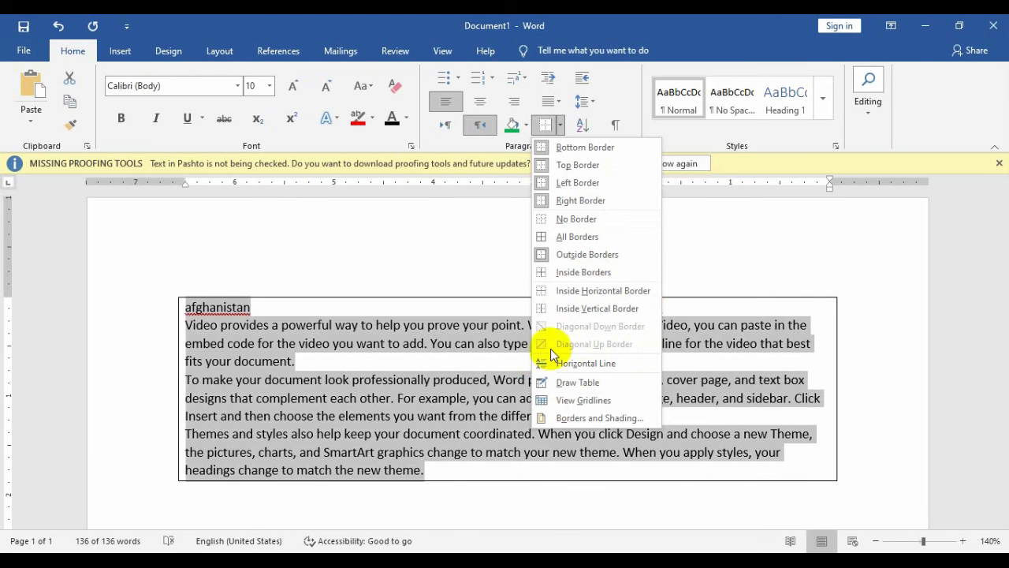
{"action": "left_click", "coordinate": [359, 406]}
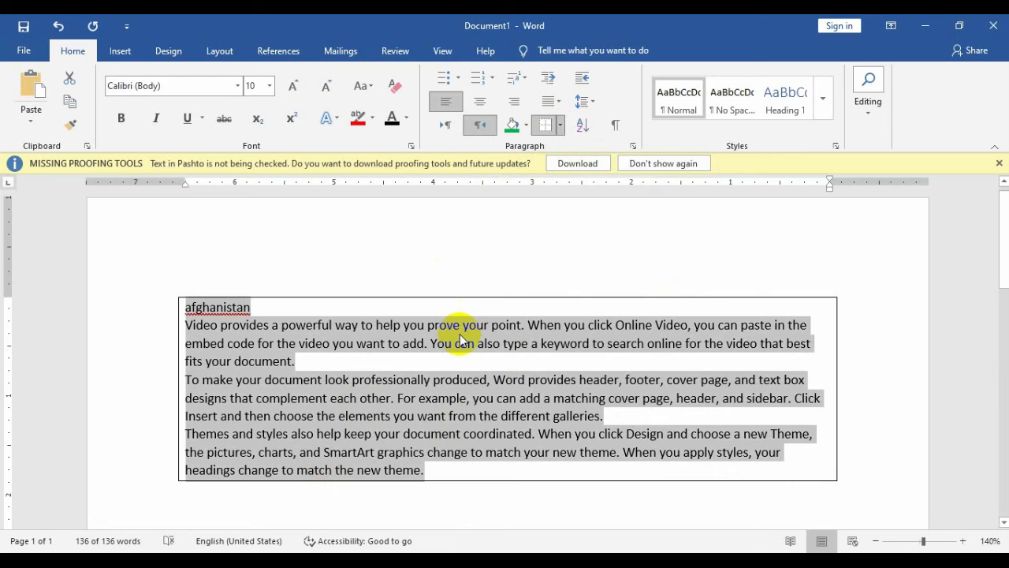
{"action": "key", "text": "ctrl+z"}
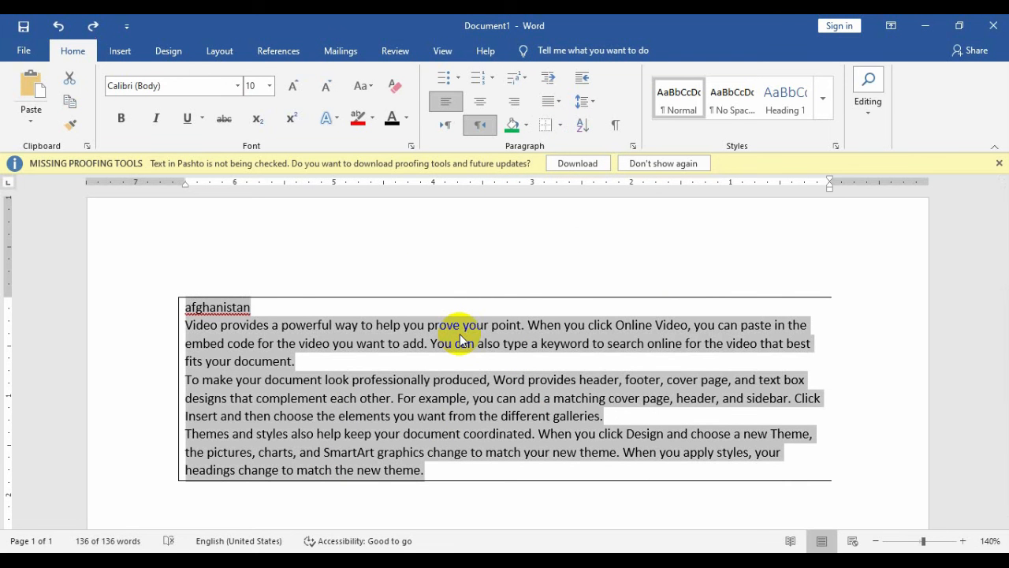
{"action": "key", "text": "Delete"}
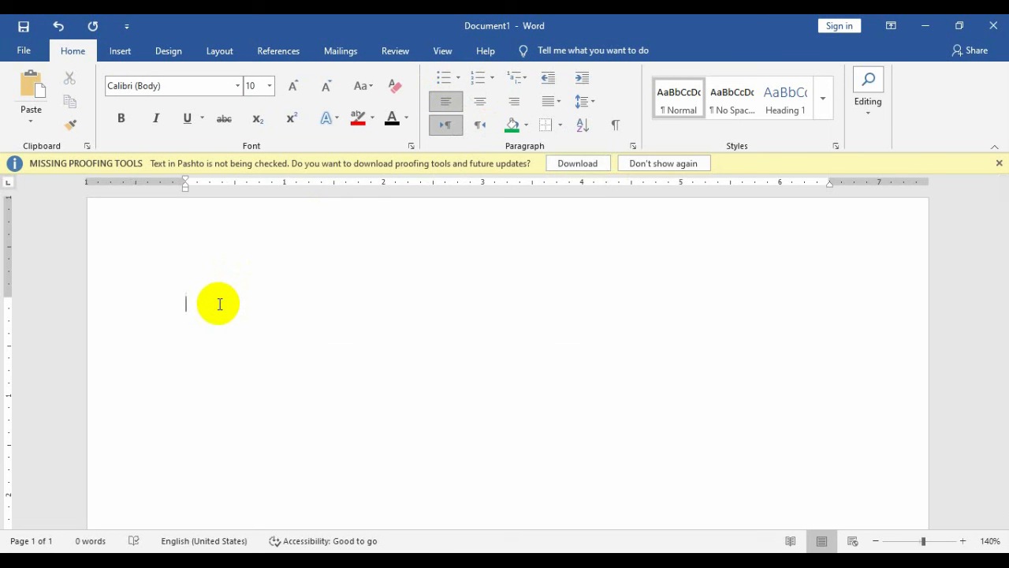
{"action": "type", "text": "1"}
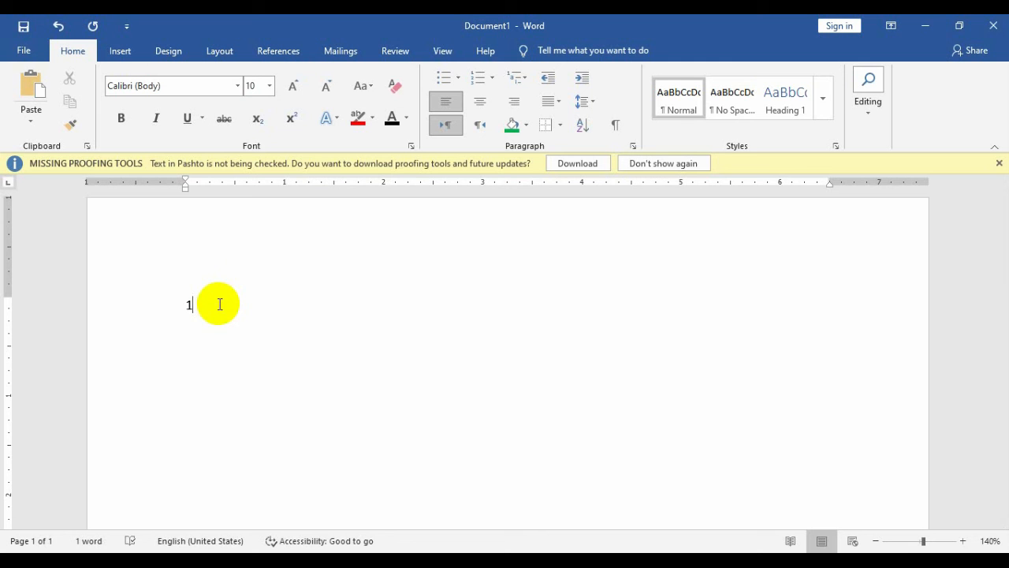
{"action": "type", "text": ")"}
{"action": "type", "text": " jfdjfldsfds"}
{"action": "type", "text": " fds"}
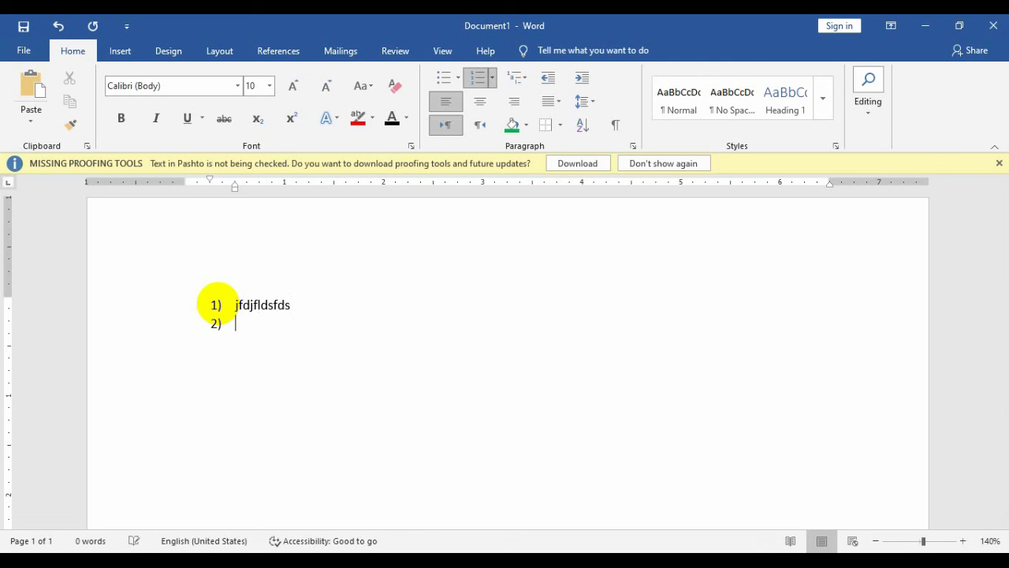
{"action": "type", "text": " fds fds fd sf sdf sdfds"}
{"action": "key", "text": "Return"}
{"action": "type", "text": "fdsf"}
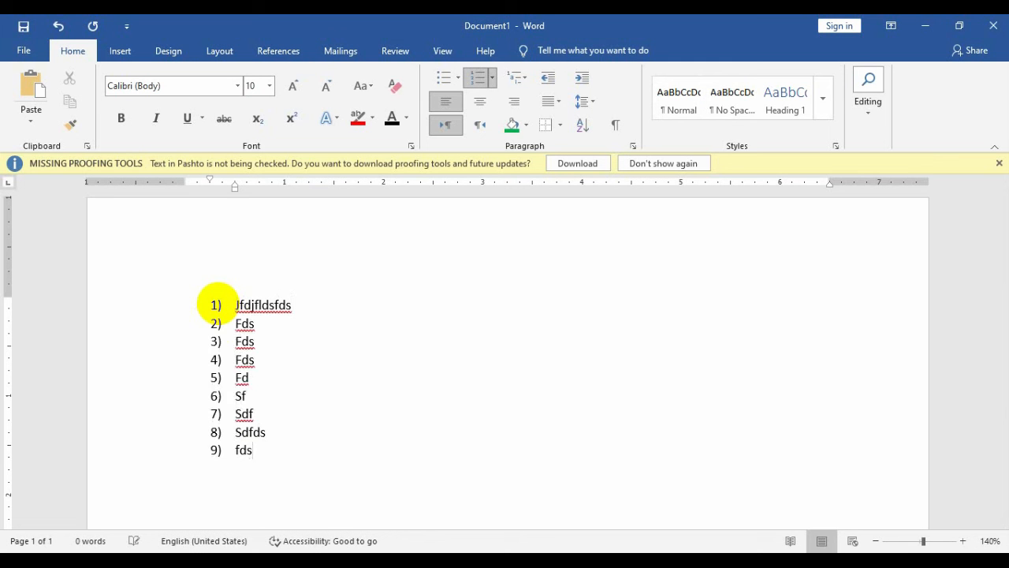
{"action": "key", "text": "Return"}
{"action": "type", "text": "ds"}
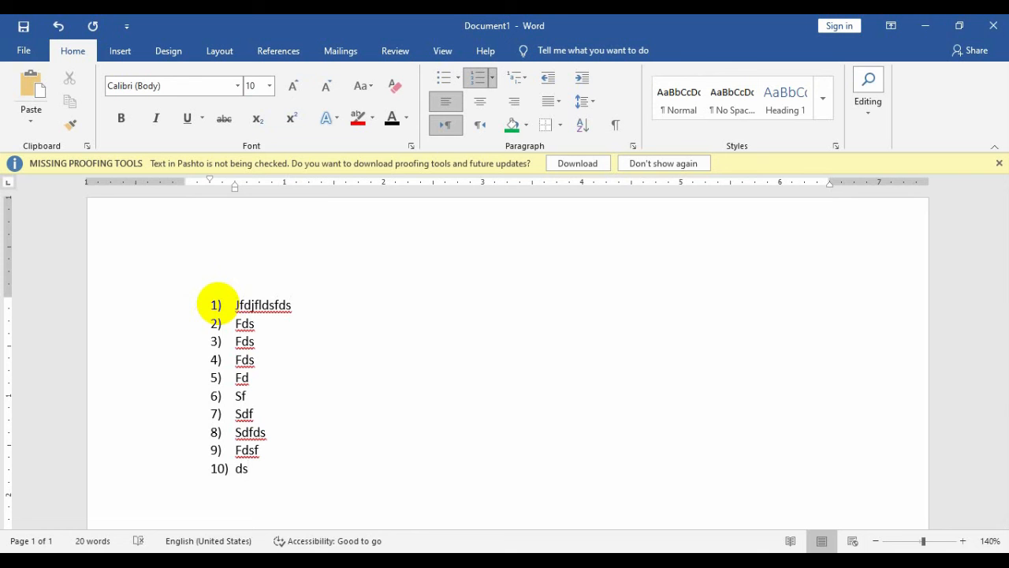
{"action": "key", "text": "ctrl+a"}
{"action": "key", "text": "Delete"}
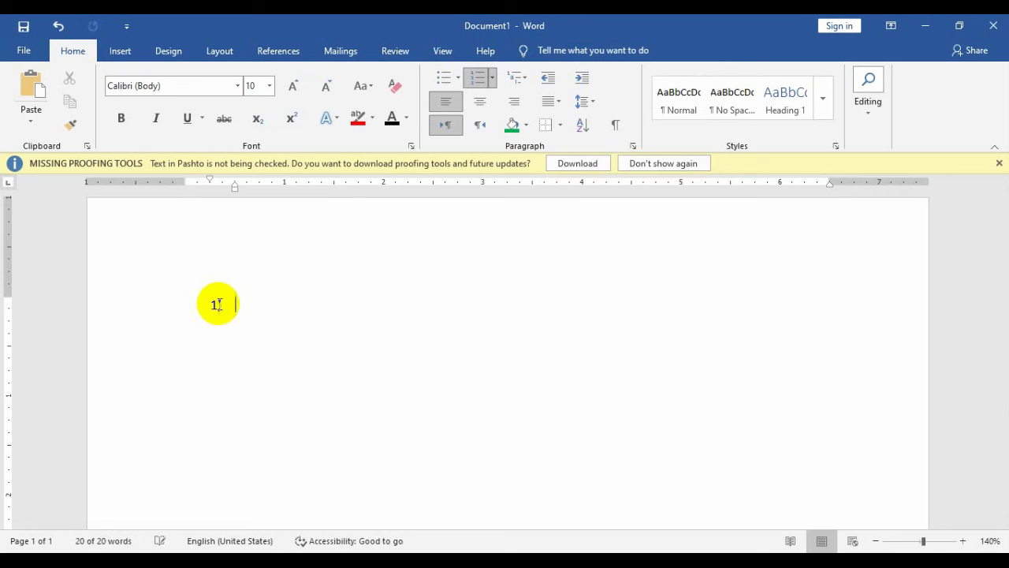
{"action": "key", "text": "BackSpace"}
{"action": "key", "text": "BackSpace"}
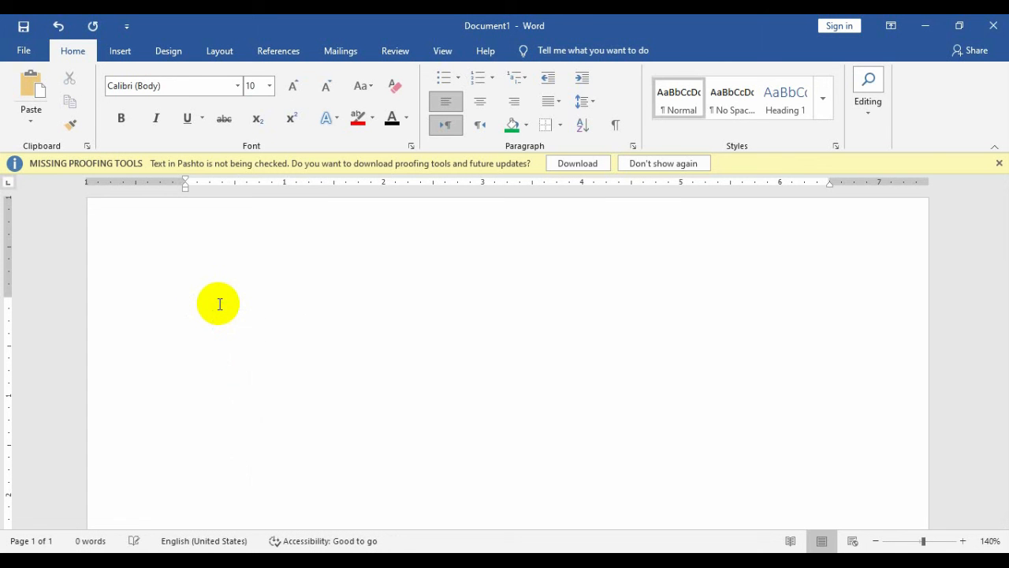
{"action": "type", "text": "(1)"}
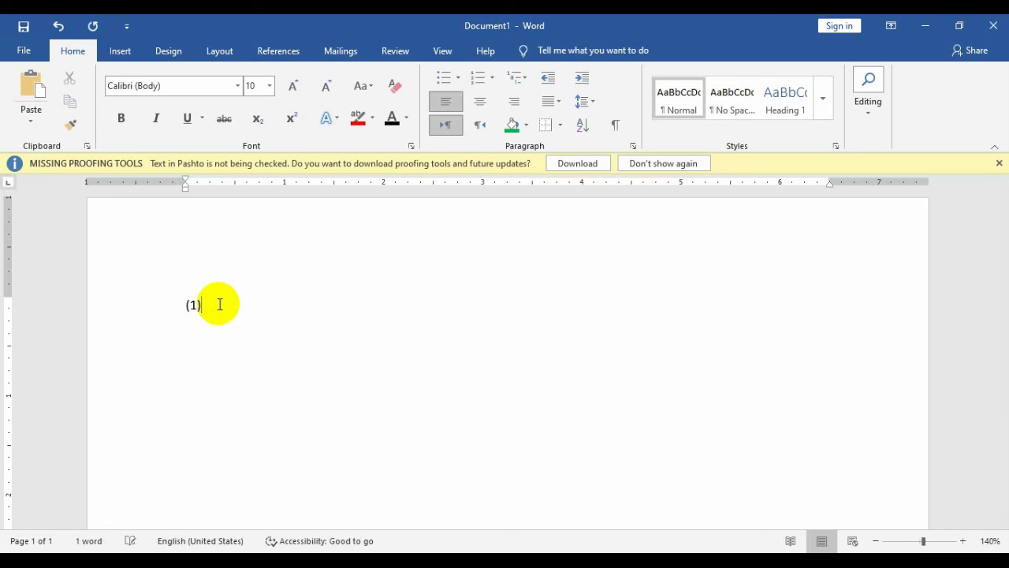
{"action": "type", "text": " kfljdksfds"}
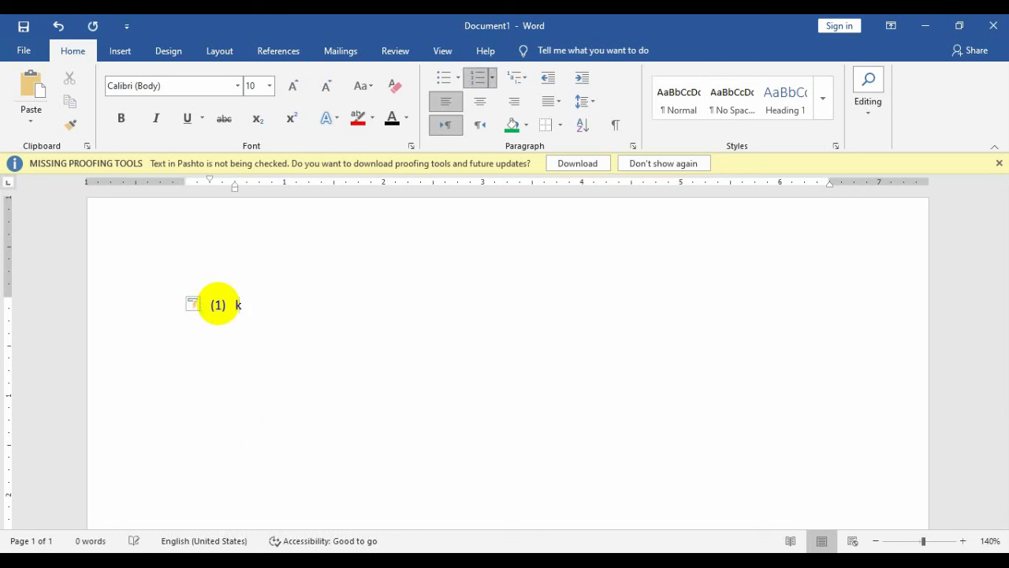
{"action": "key", "text": "Return"}
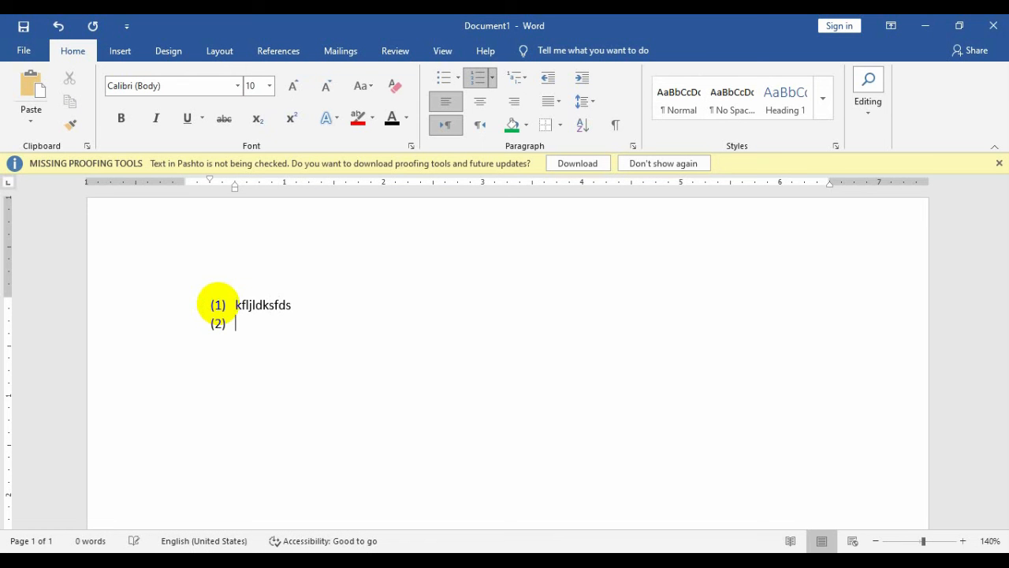
{"action": "type", "text": "fsdf ds fds fdsf ds fsd f"}
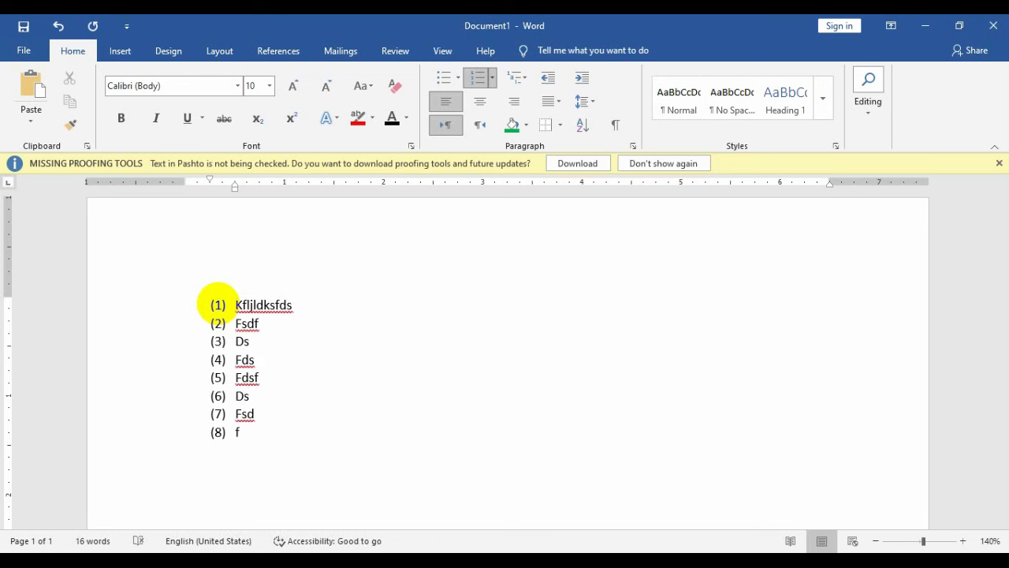
{"action": "key", "text": "ctrl+a"}
{"action": "key", "text": "BackSpace"}
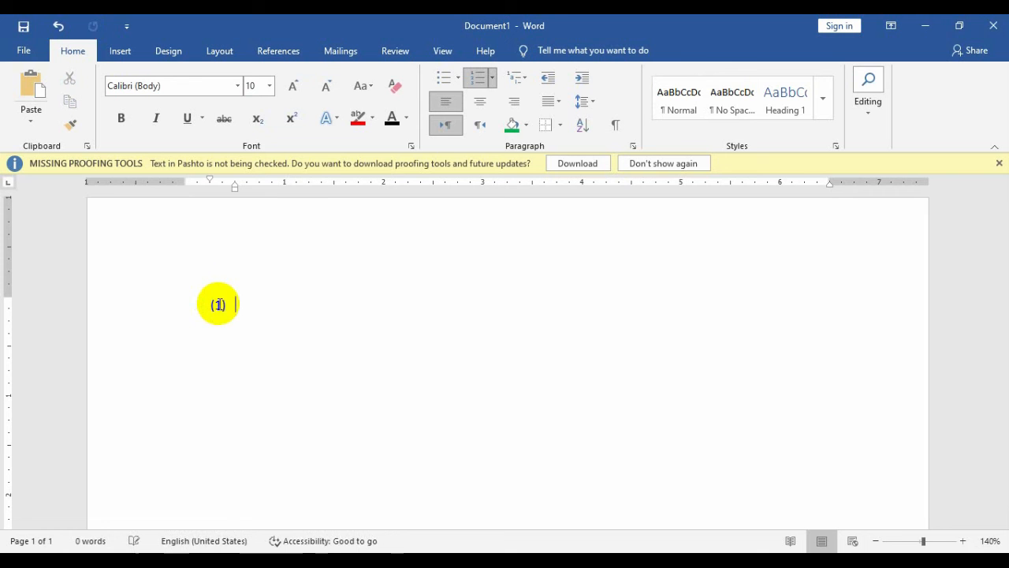
{"action": "key", "text": "BackSpace"}
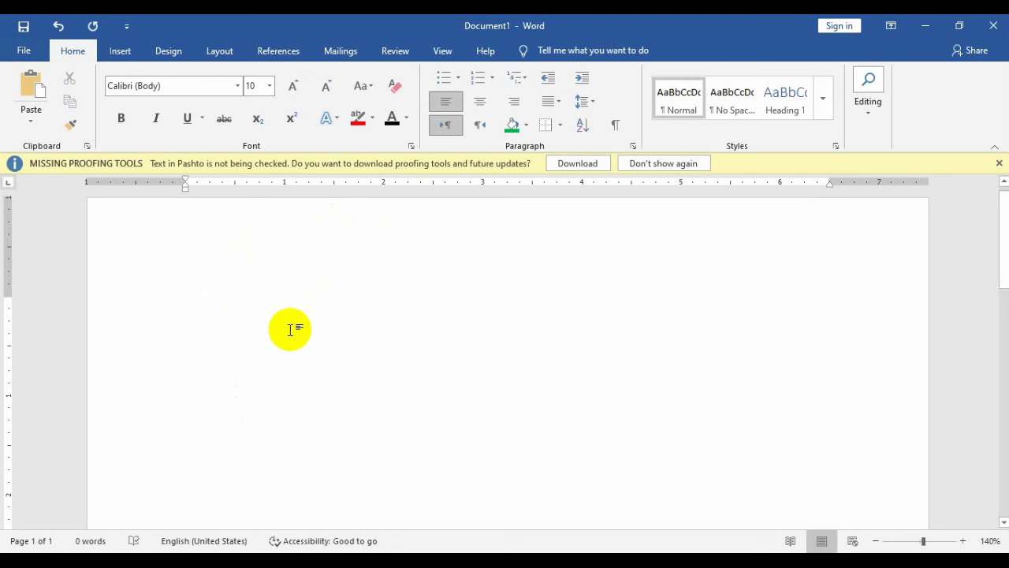
Step: Type a six-item lettered list, a through f, starting with 'a.'
{"action": "type", "text": "a"}
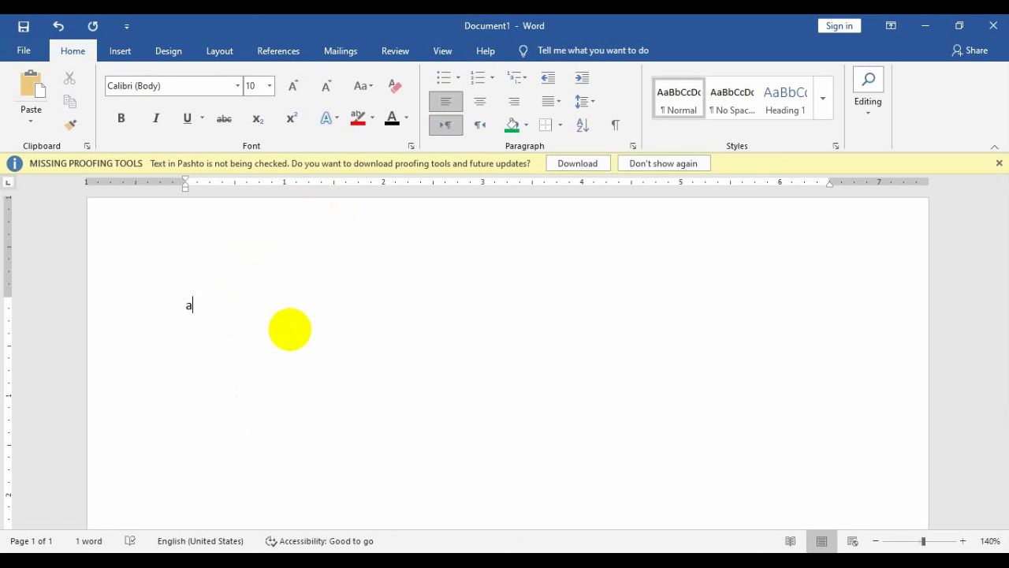
{"action": "type", "text": ". "}
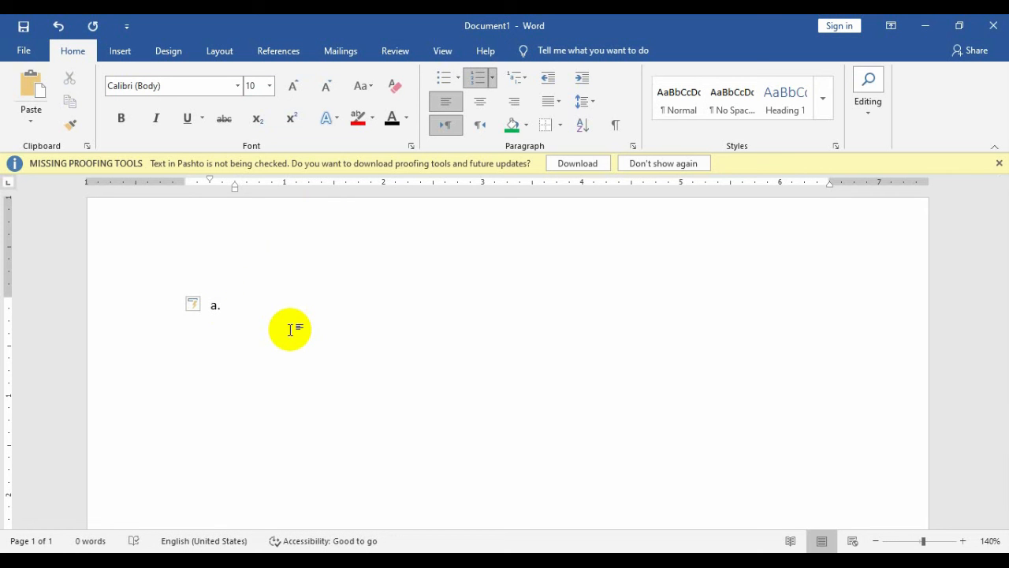
{"action": "type", "text": "jfdskjfkdsjfldsjfdsfjsdkfjdsfdsf"}
{"action": "key", "text": "Return"}
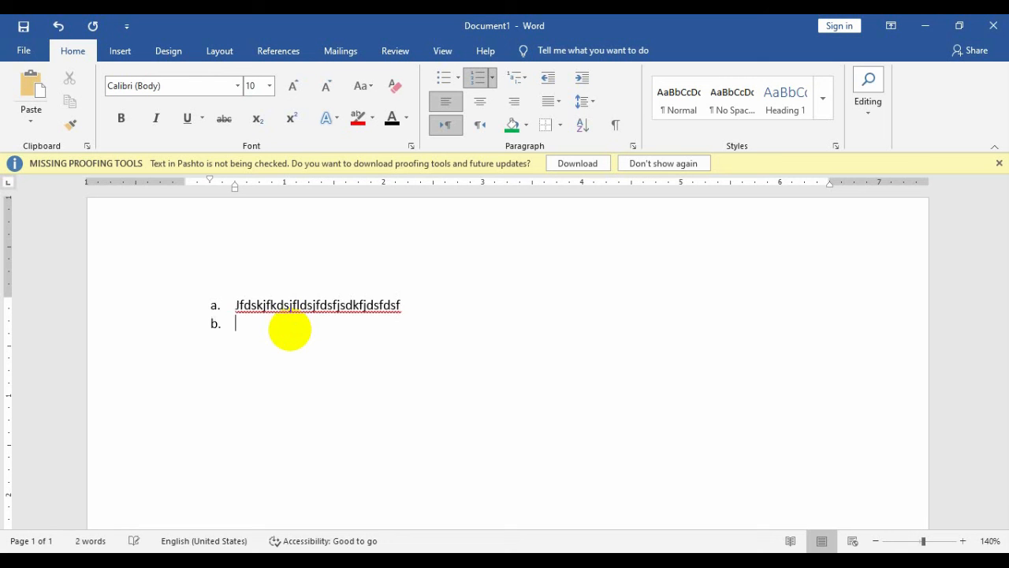
{"action": "type", "text": "dsfdsfdsf"}
{"action": "key", "text": "Return"}
{"action": "type", "text": "sdfsdfdsf"}
{"action": "key", "text": "Return"}
{"action": "type", "text": "sdfdsfsdfs"}
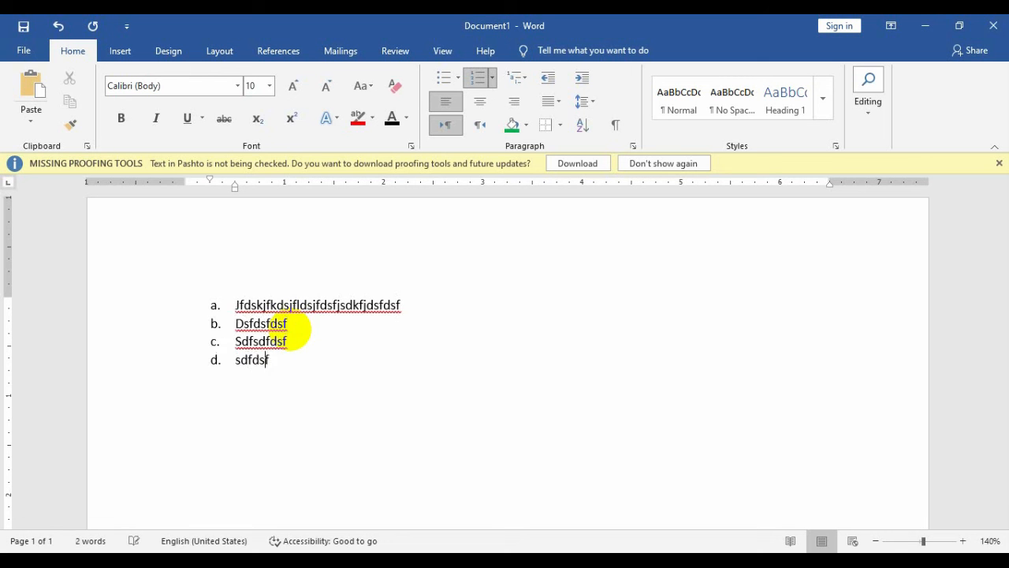
{"action": "key", "text": "Return"}
{"action": "type", "text": "fsdfsdfsdfs"}
{"action": "key", "text": "Return"}
{"action": "type", "text": "dfsdfdsfsdfsdfsdf"}
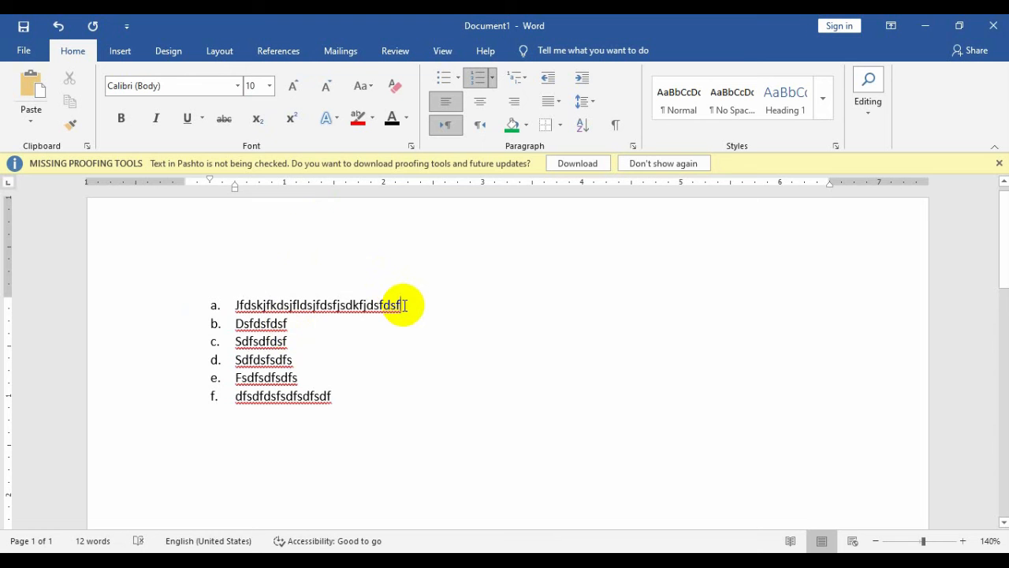
Step: Nest four sub-items under item a, then select and delete the whole list
{"action": "key", "text": "Return"}
{"action": "key", "text": "Tab"}
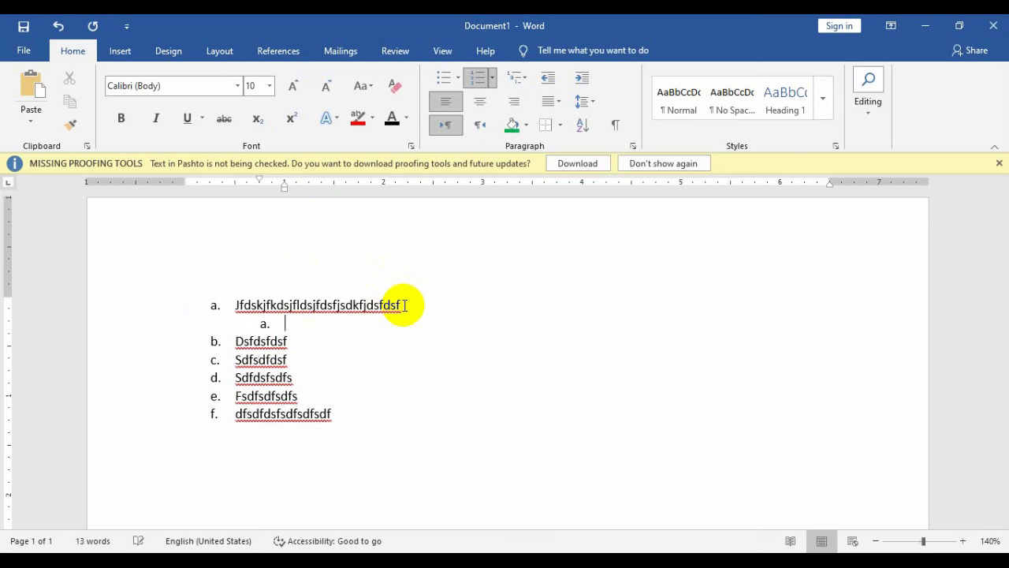
{"action": "type", "text": "Fkdsljfasdf"}
{"action": "key", "text": "Return"}
{"action": "type", "text": "Sdafsda"}
{"action": "key", "text": "Return"}
{"action": "type", "text": "fads"}
{"action": "key", "text": "Return"}
{"action": "type", "text": "fasf"}
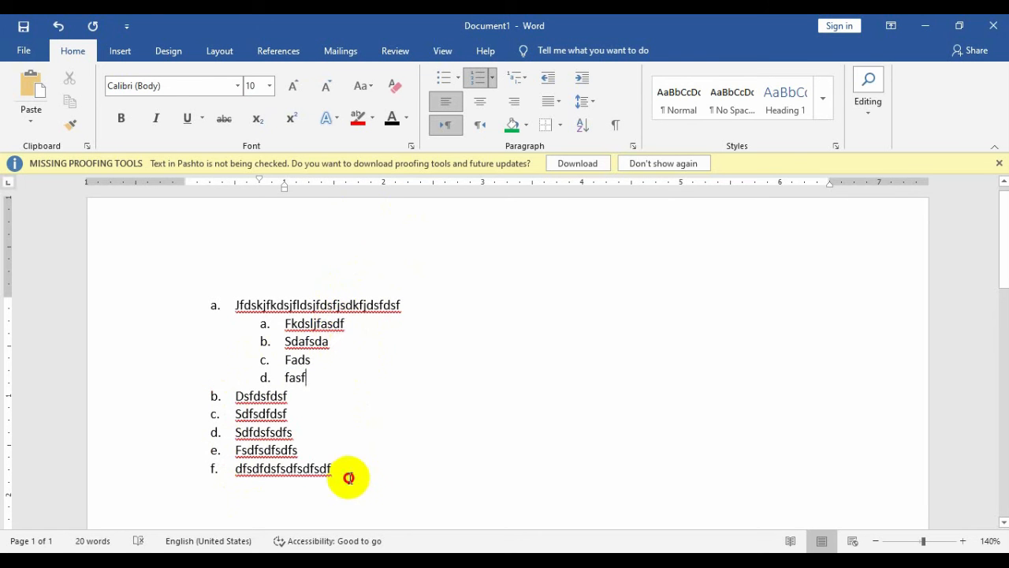
{"action": "left_click_drag", "start_coordinate": [349, 477], "coordinate": [178, 304]}
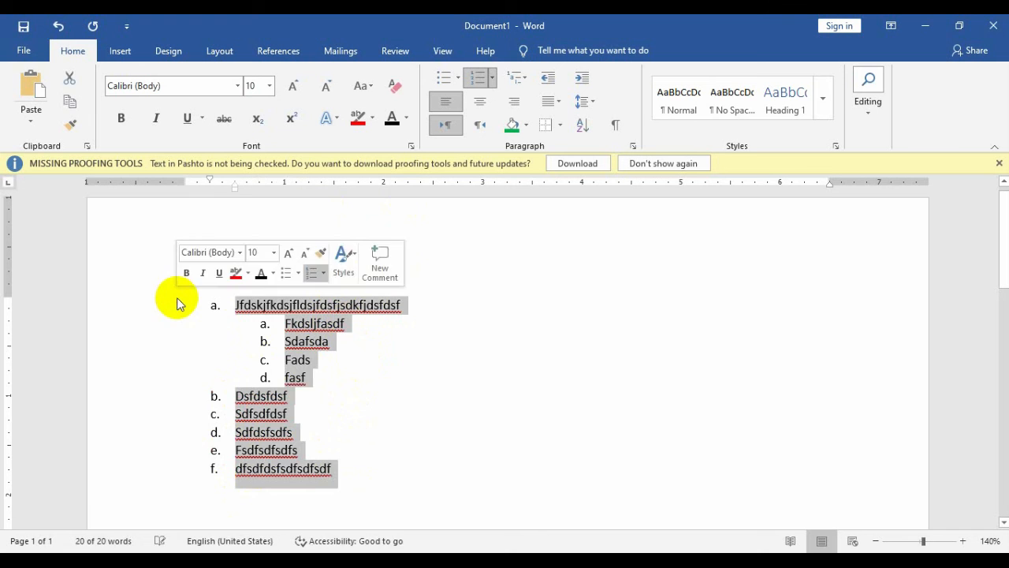
{"action": "key", "text": "BackSpace"}
{"action": "key", "text": "BackSpace"}
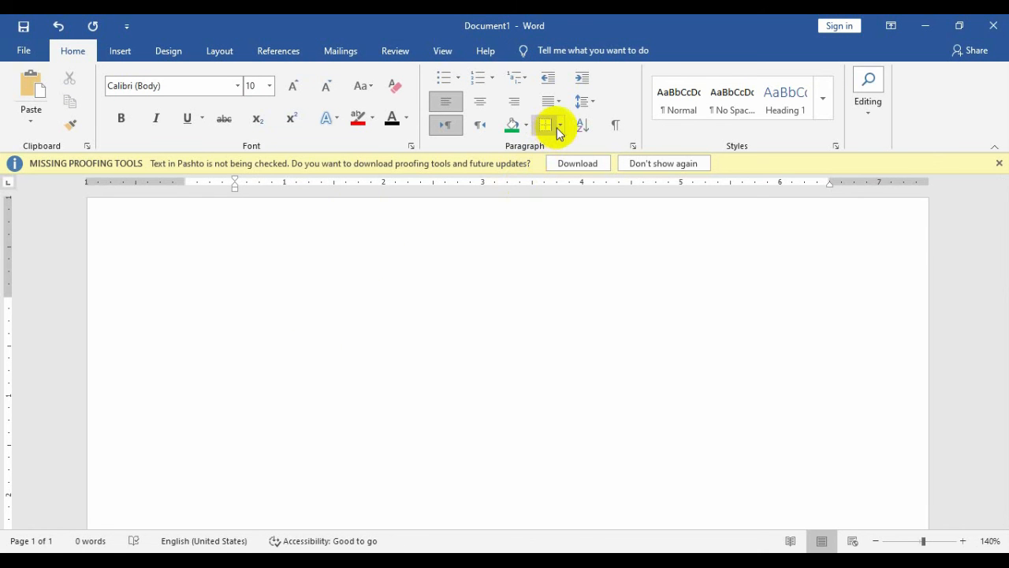
Step: Insert a Horizontal Line, then AutoFormat nine dashes into a border line beneath it
{"action": "left_click", "coordinate": [558, 127]}
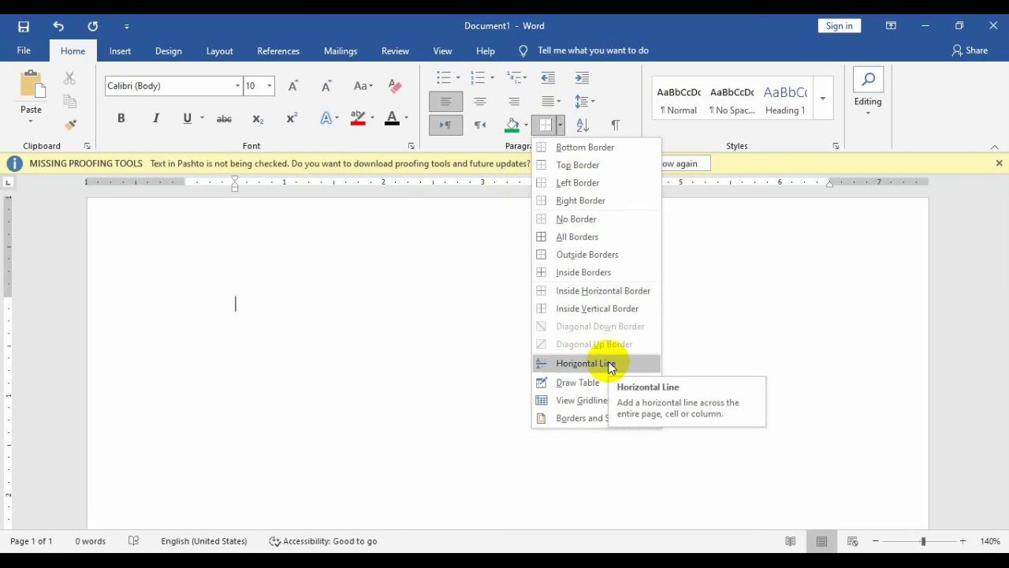
{"action": "left_click", "coordinate": [610, 368]}
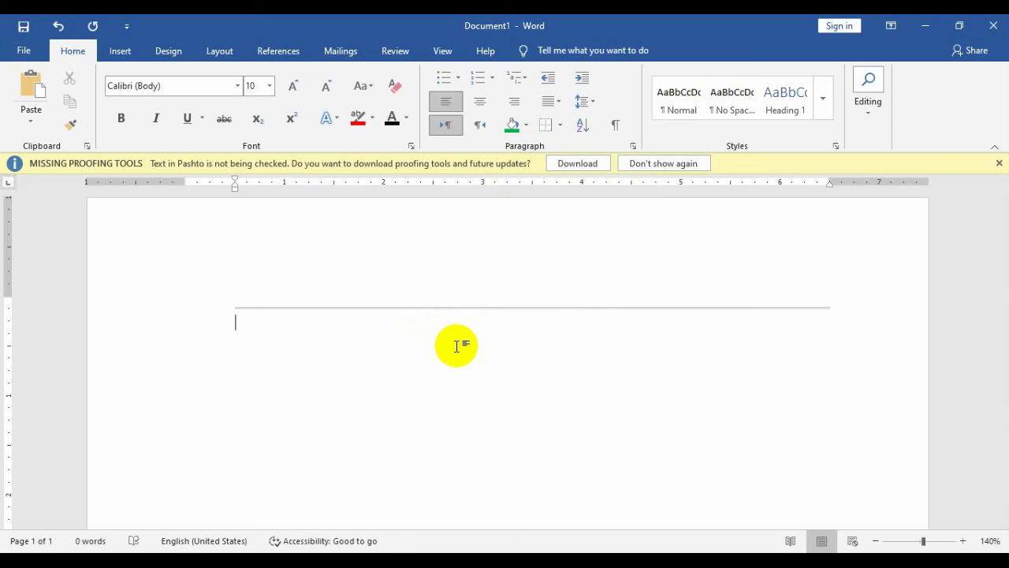
{"action": "type", "text": "---------"}
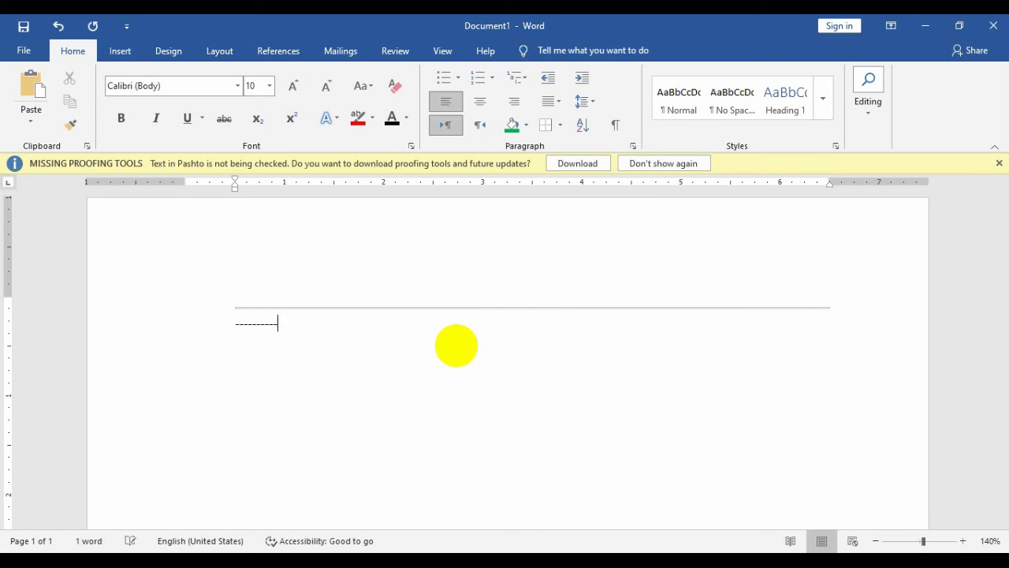
{"action": "key", "text": "Return"}
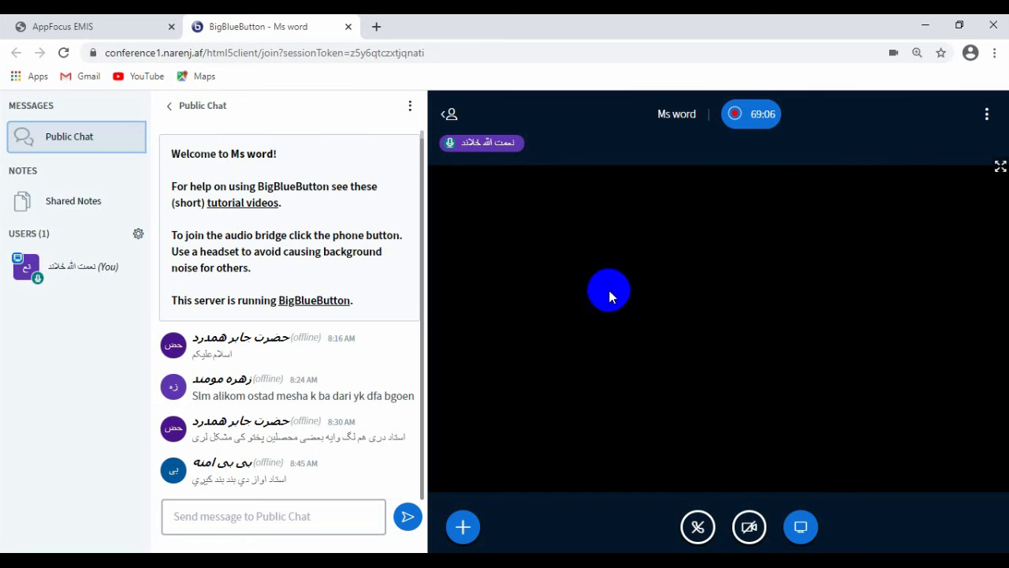
Step: Try joining BigBlueButton audio by microphone, retry after the connection error, then minimize the browser
{"action": "left_click", "coordinate": [749, 527]}
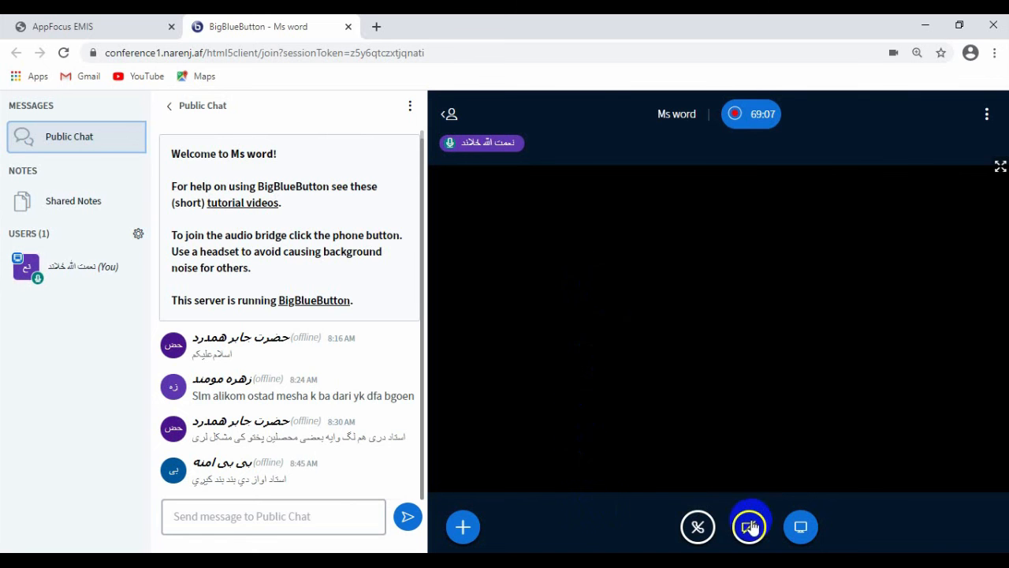
{"action": "left_click", "coordinate": [698, 526]}
{"action": "left_click", "coordinate": [423, 327]}
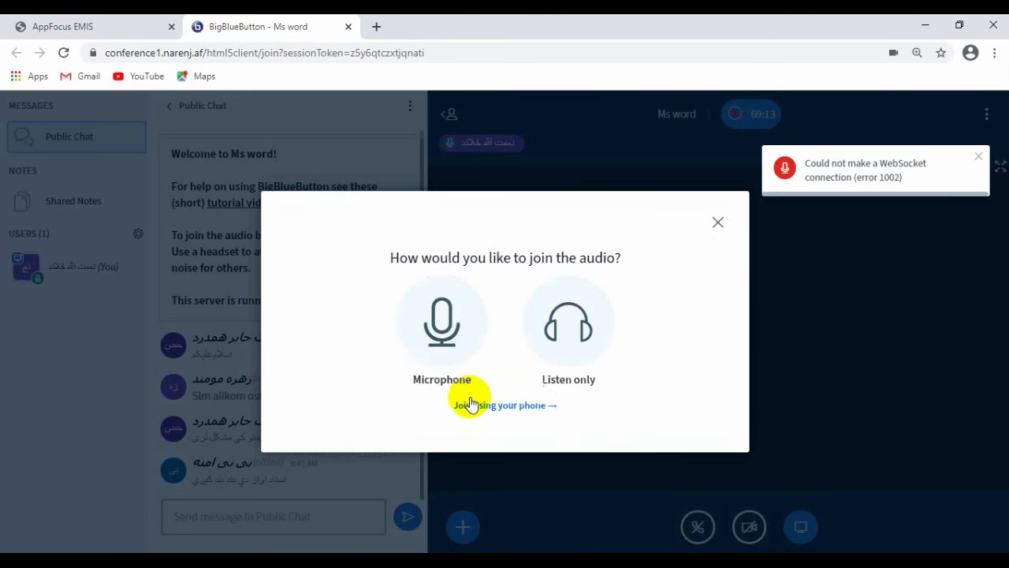
{"action": "left_click", "coordinate": [444, 341]}
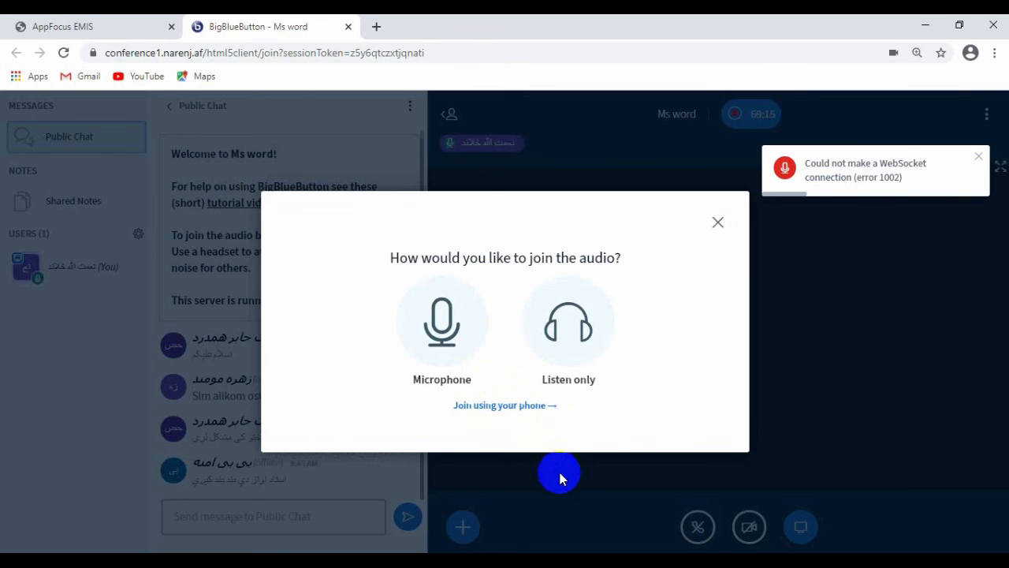
{"action": "left_click", "coordinate": [422, 306]}
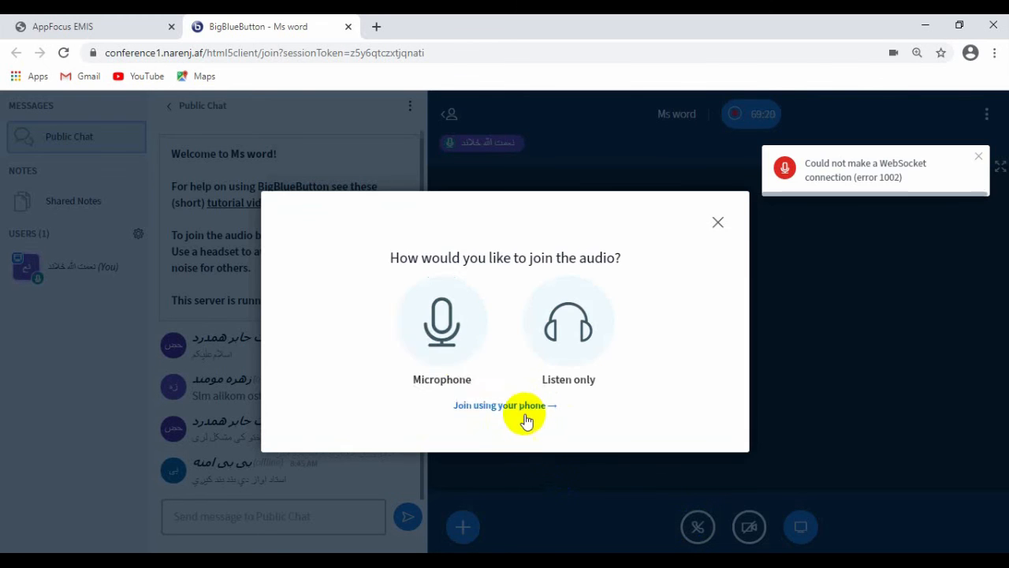
{"action": "left_click", "coordinate": [434, 328]}
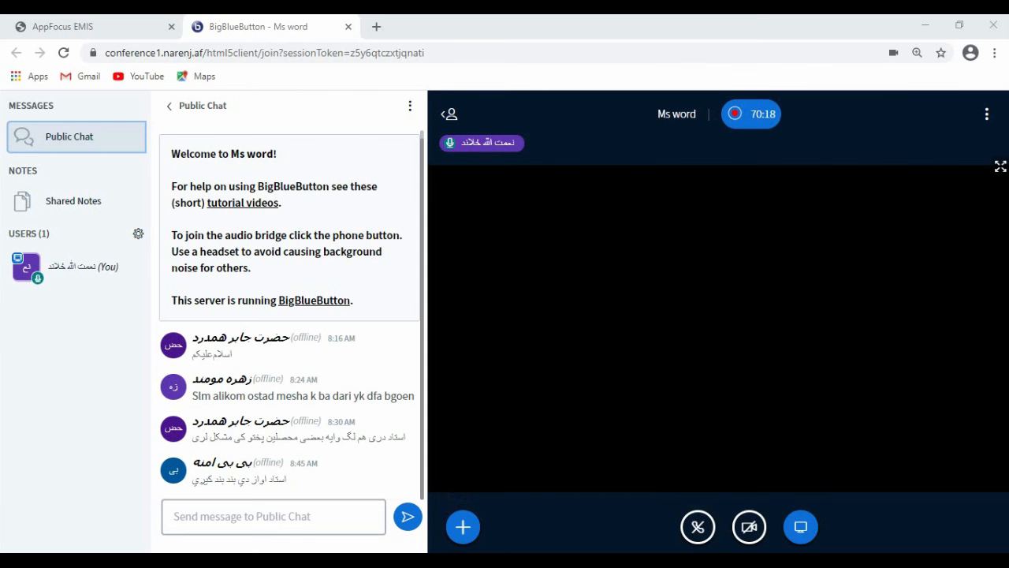
{"action": "left_click", "coordinate": [925, 26]}
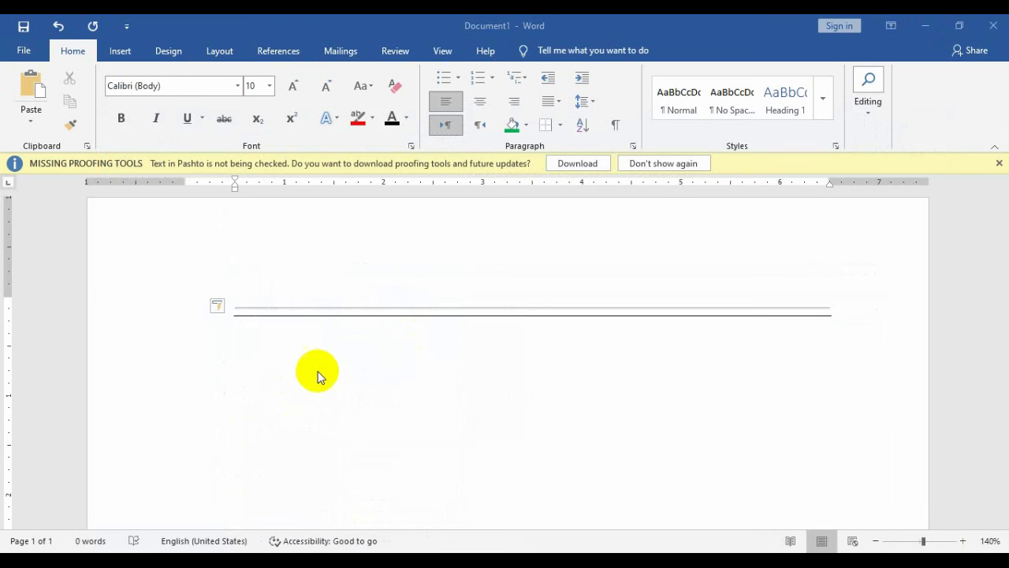
Step: Add a triple line from ######## and a dotted line from ********, undoing the +++ attempt
{"action": "left_click", "coordinate": [343, 351]}
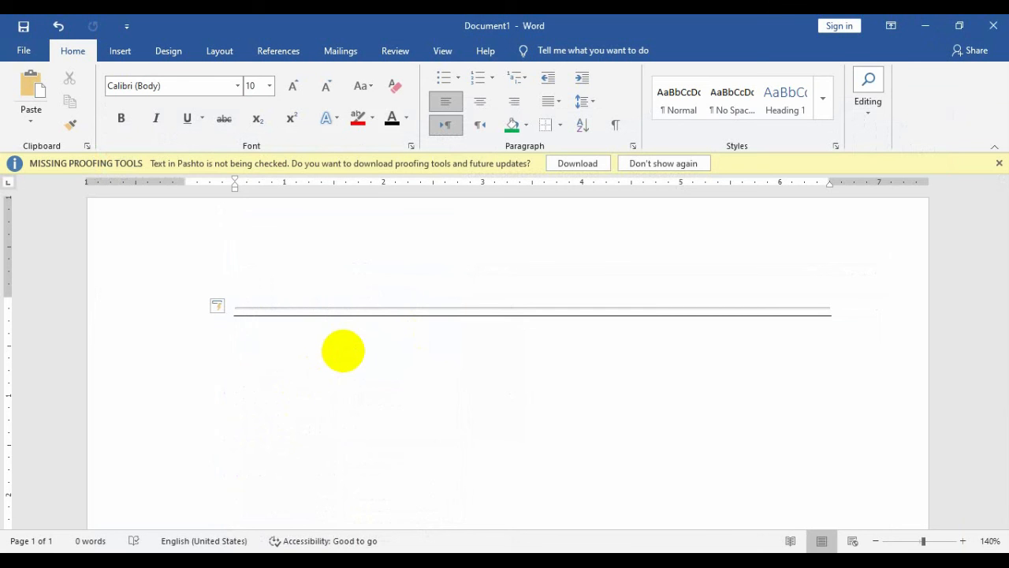
{"action": "type", "text": "########"}
{"action": "key", "text": "Return"}
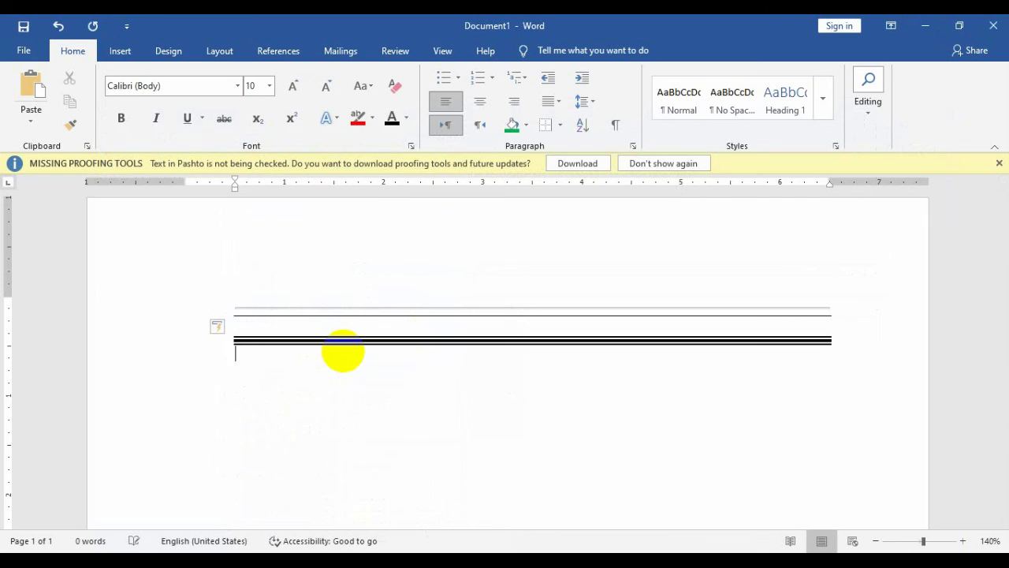
{"action": "type", "text": "********"}
{"action": "key", "text": "Return"}
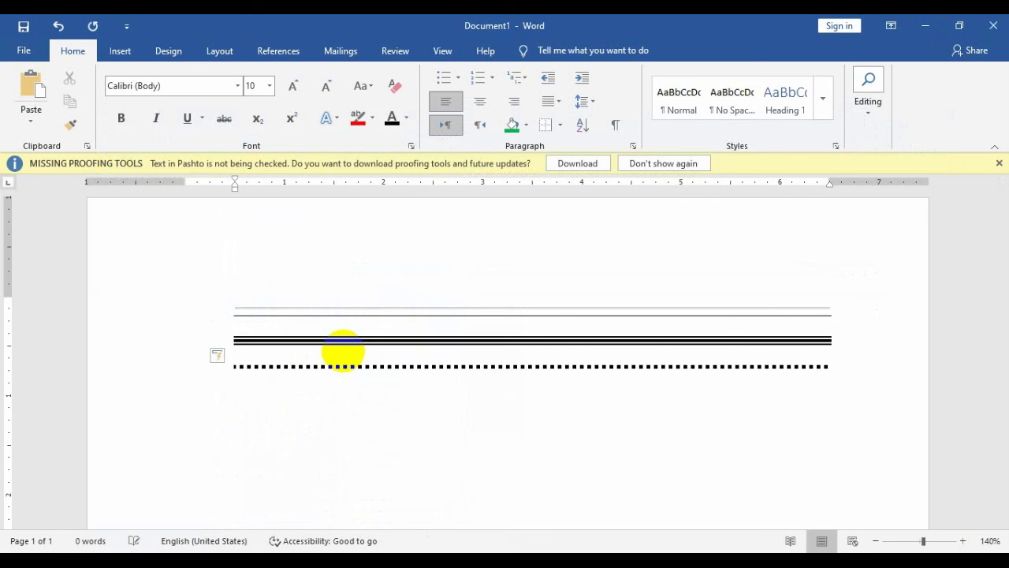
{"action": "type", "text": "++++++"}
{"action": "key", "text": "Return"}
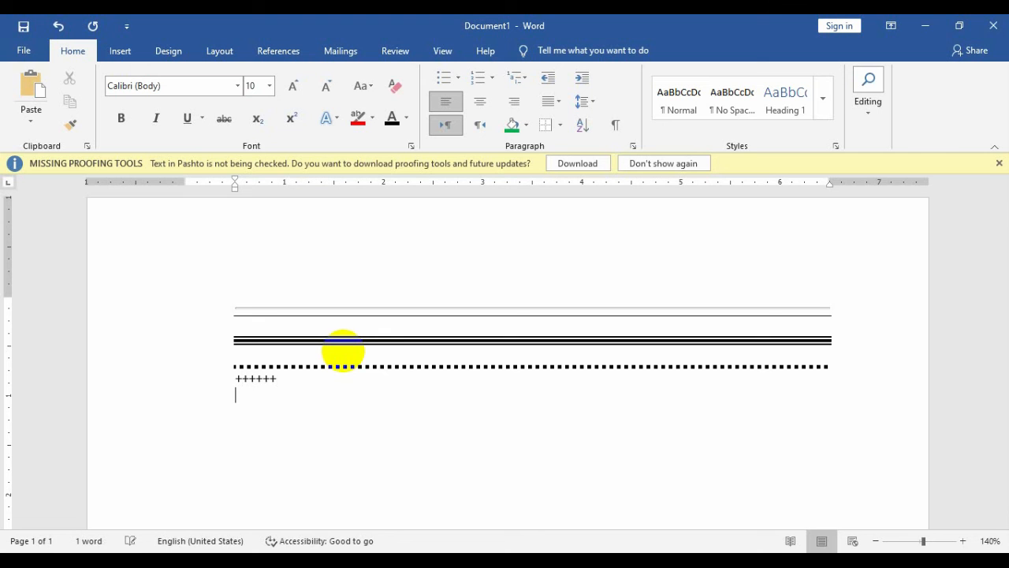
{"action": "key", "text": "ctrl+z"}
{"action": "key", "text": "ctrl+z"}
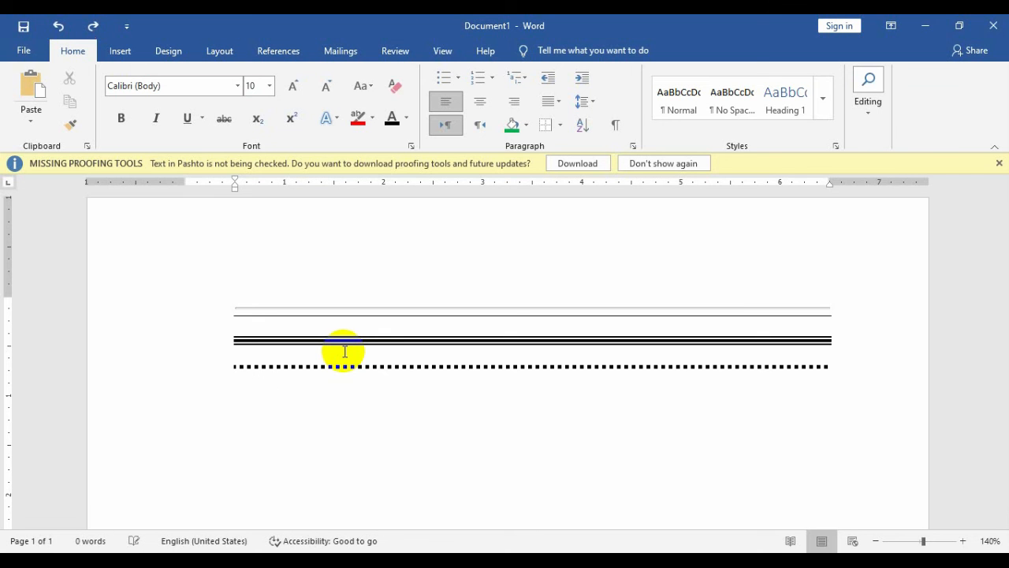
Step: Add a solid line from underscores and a wavy line from ~~~~~
{"action": "type", "text": "____________________________________________________________"}
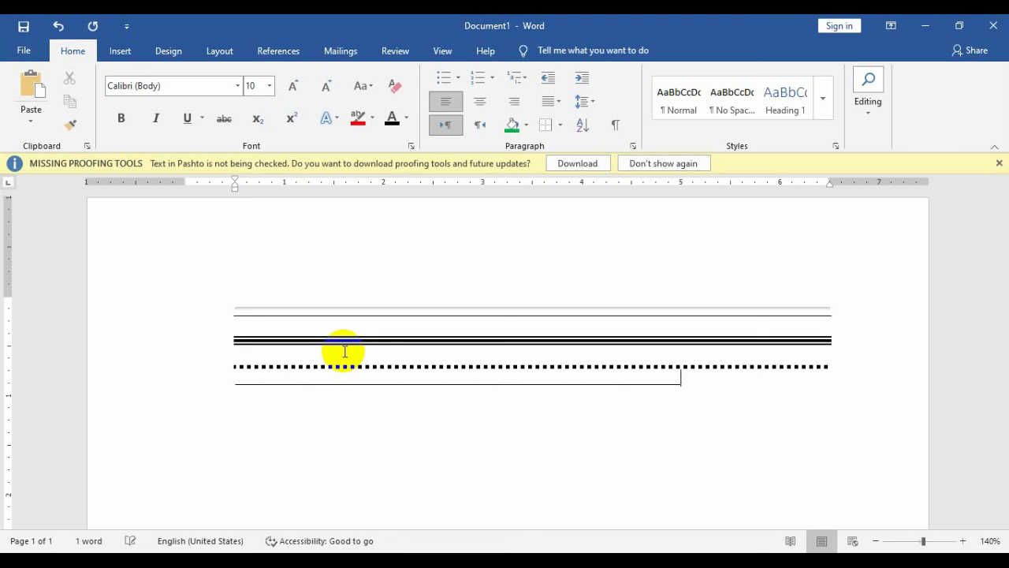
{"action": "type", "text": "~"}
{"action": "key", "text": "BackSpace"}
{"action": "key", "text": "Return"}
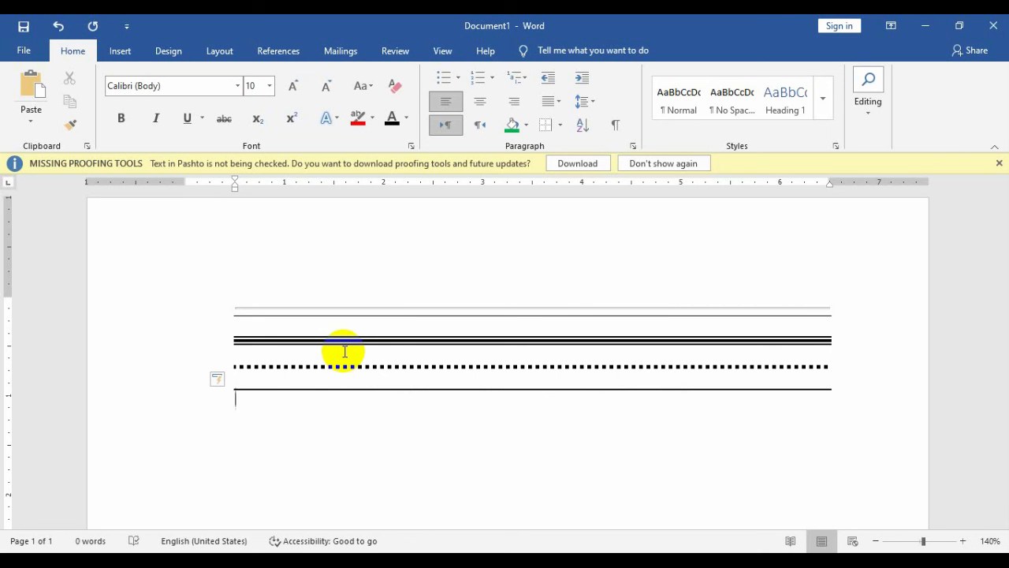
{"action": "type", "text": "~~~~~~"}
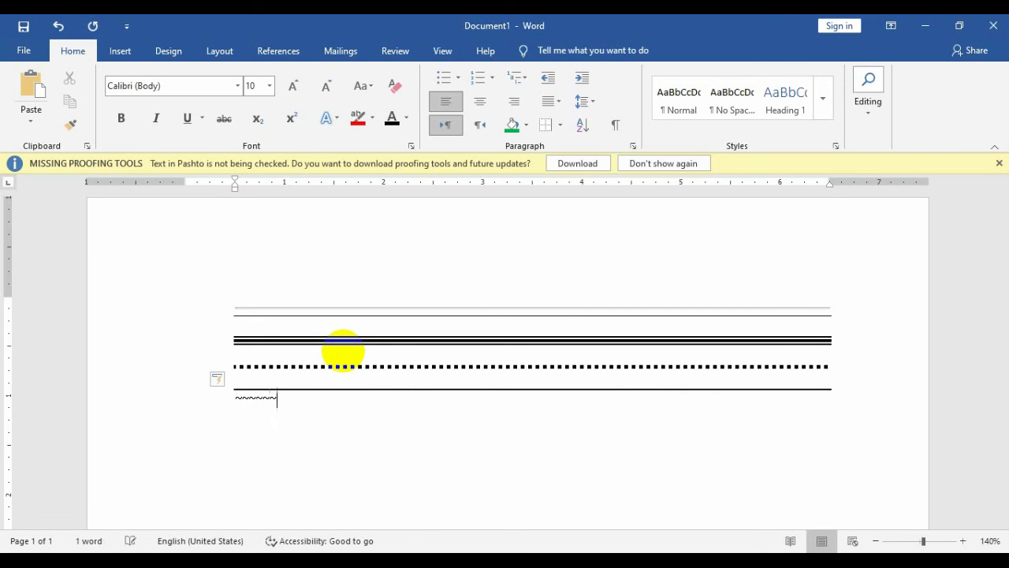
{"action": "key", "text": "Return"}
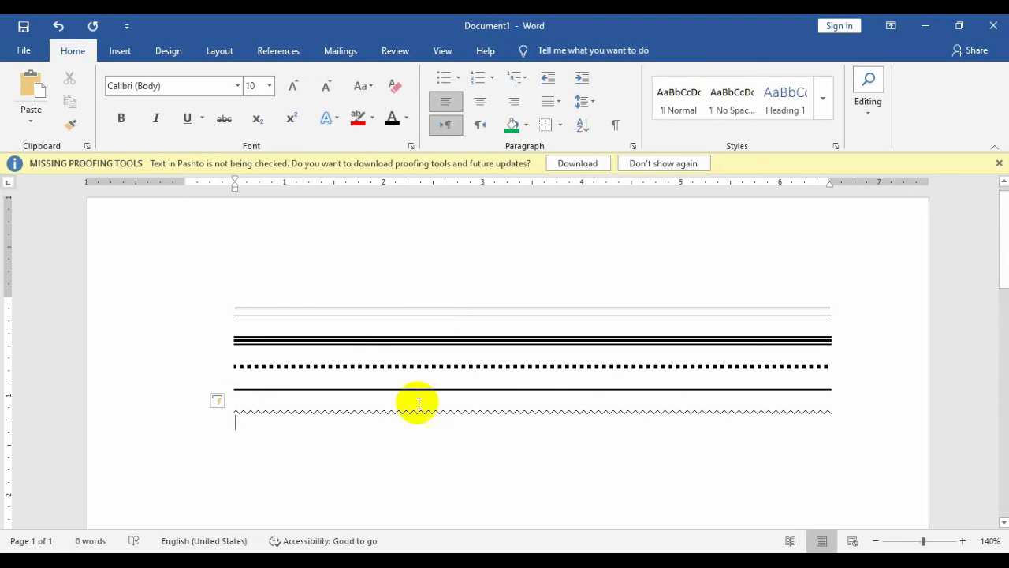